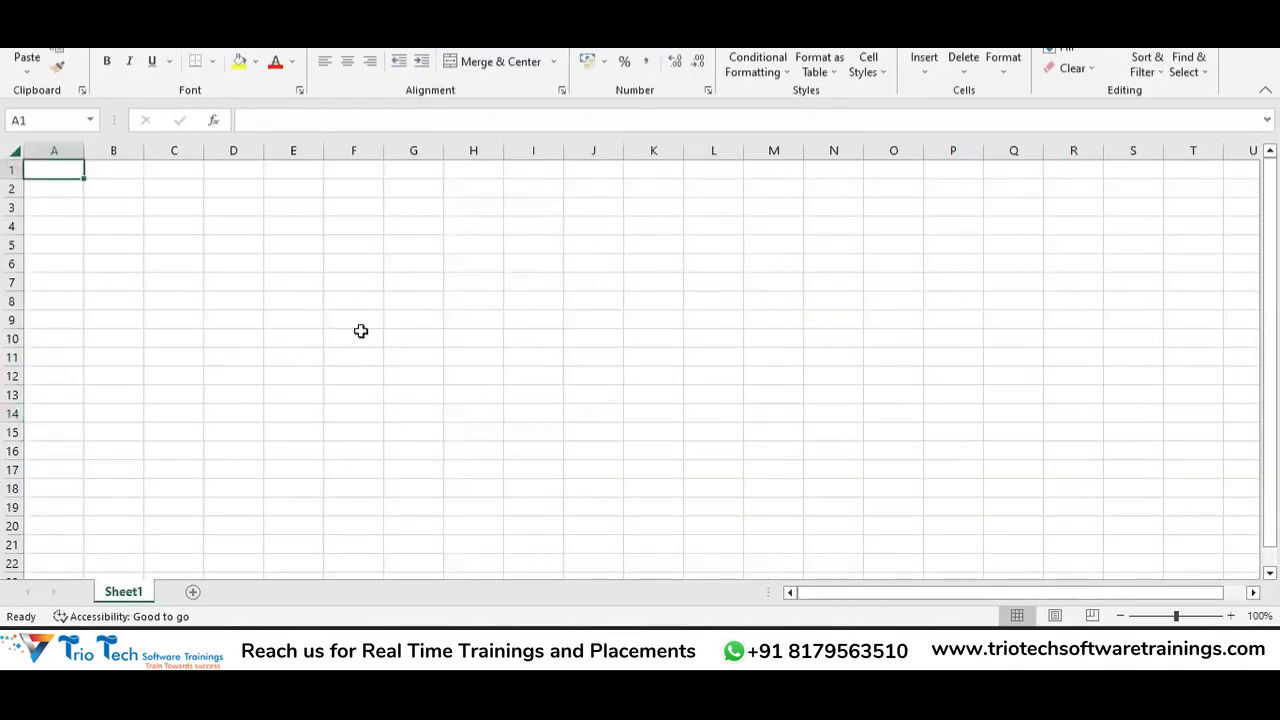
Bring up the Excel Options window from the File menu's More list.
{"action": "left_click", "coordinate": [22, 4]}
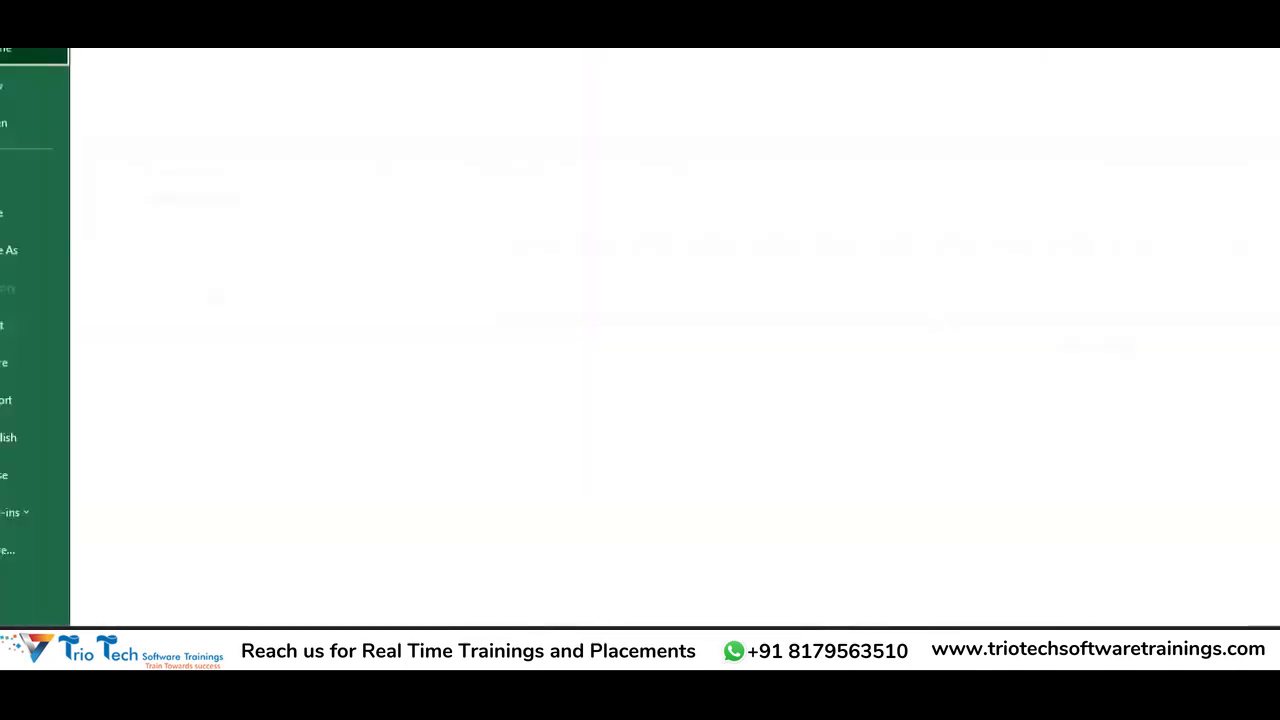
{"action": "key", "text": "Escape"}
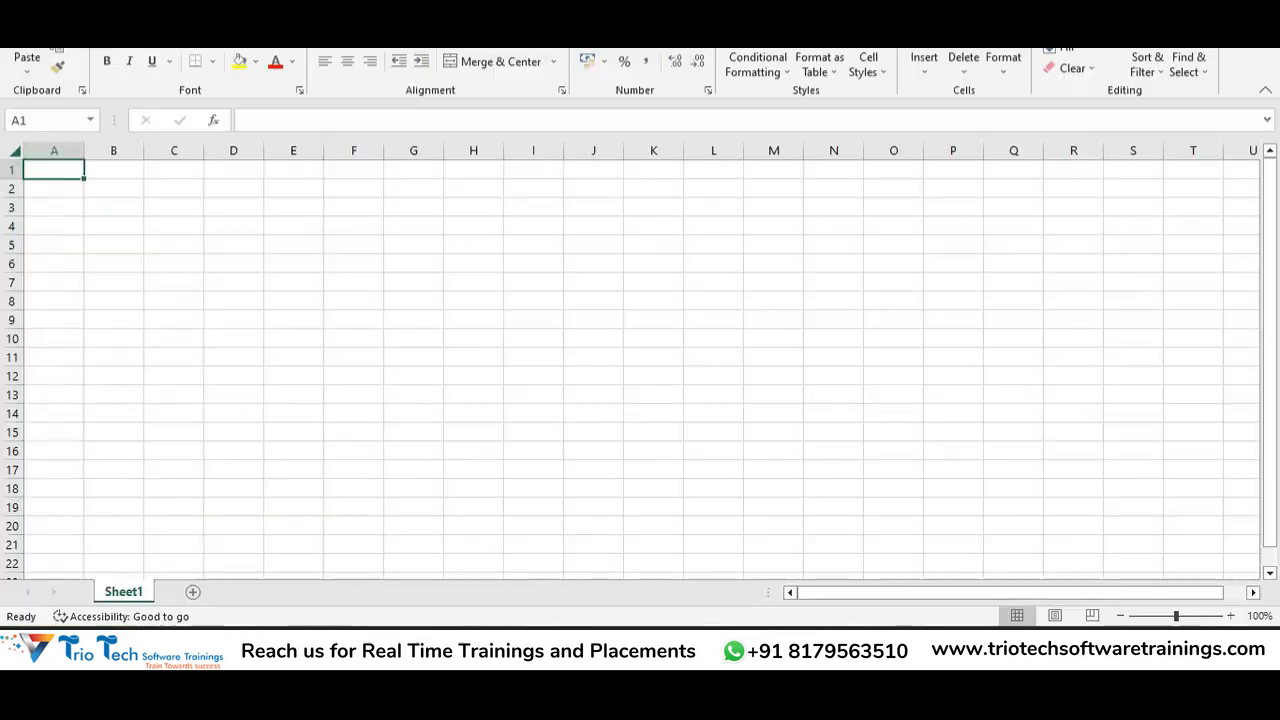
{"action": "left_click", "coordinate": [22, 4]}
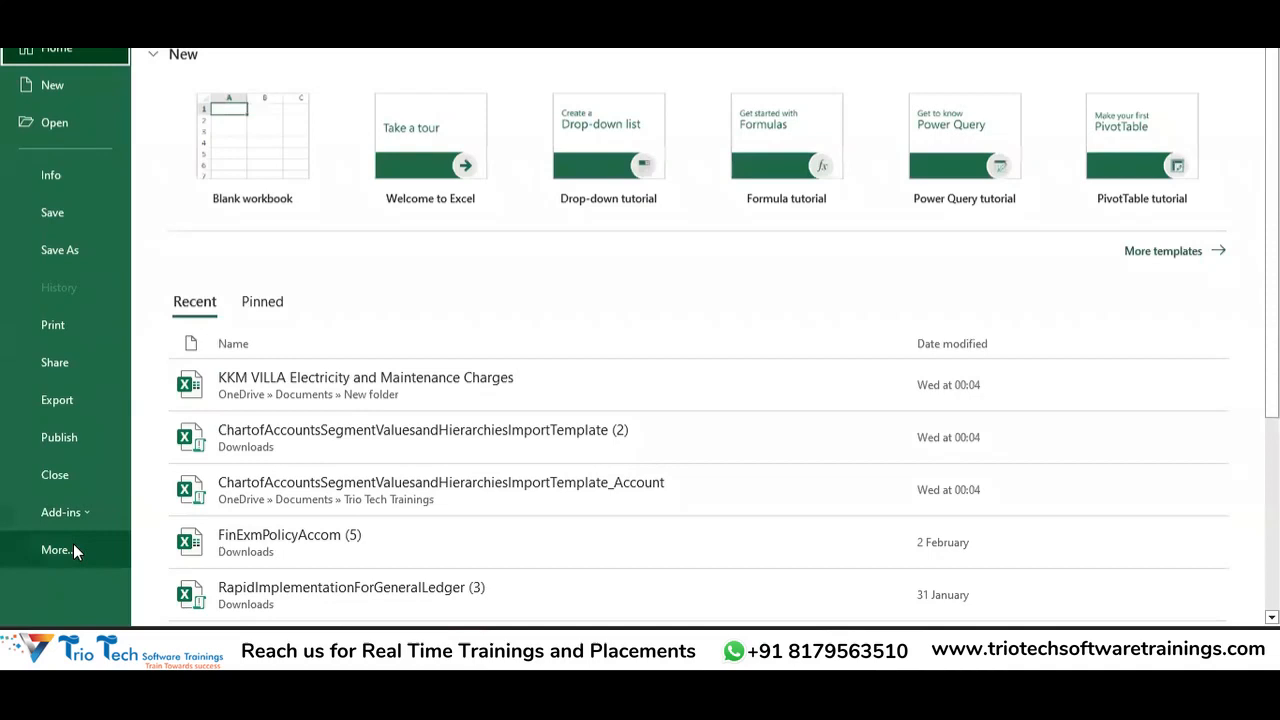
{"action": "left_click", "coordinate": [75, 550]}
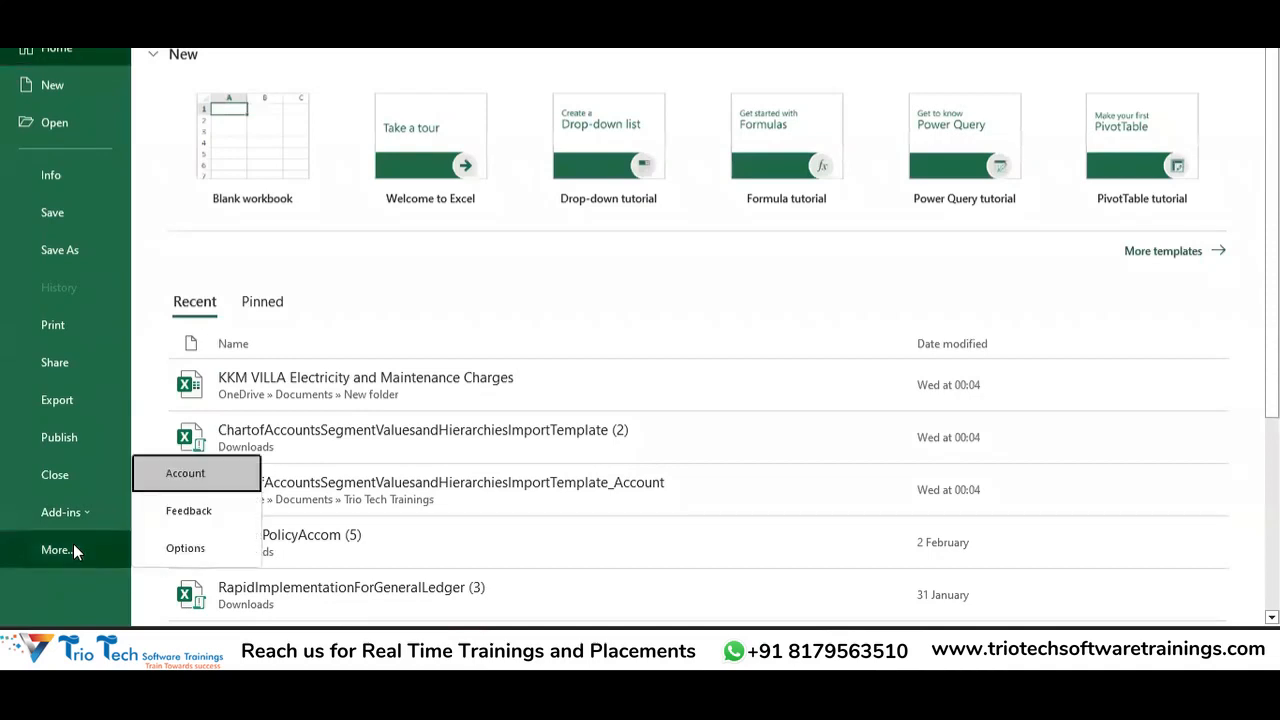
{"action": "left_click", "coordinate": [212, 549]}
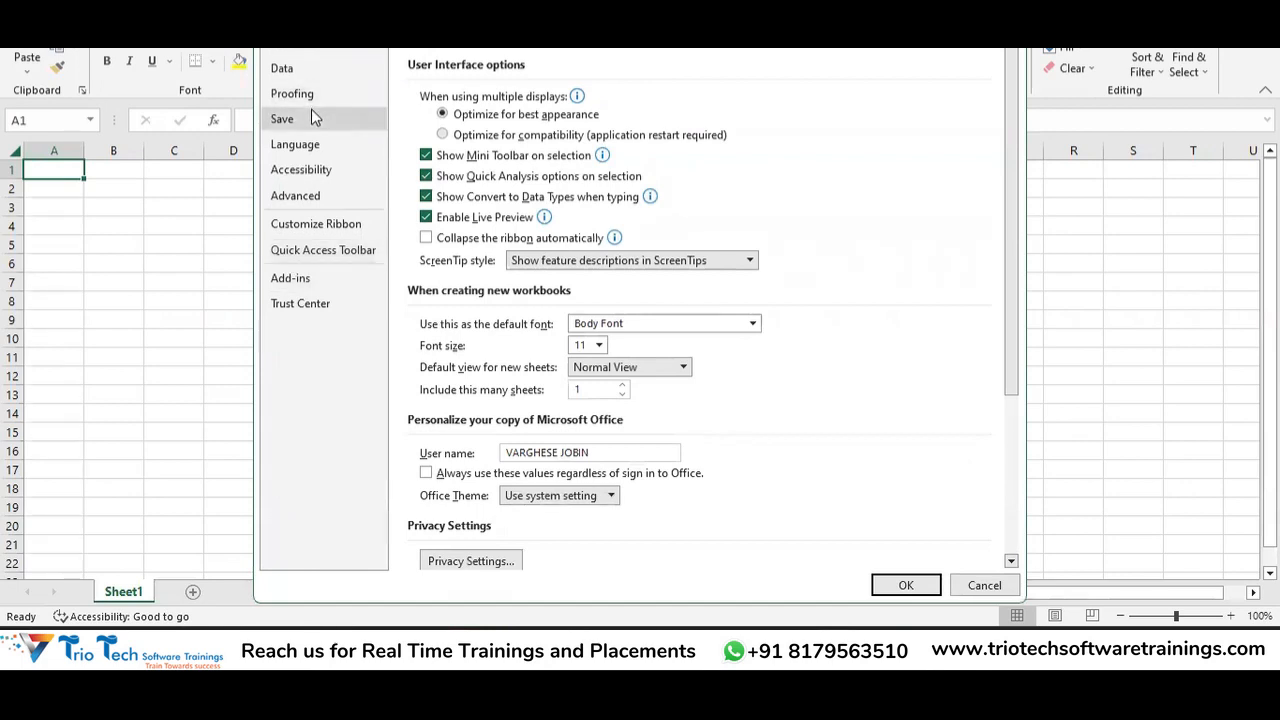
Confirm the Trust Center macro settings enable all macros and trust VBA project access.
{"action": "left_click", "coordinate": [306, 303]}
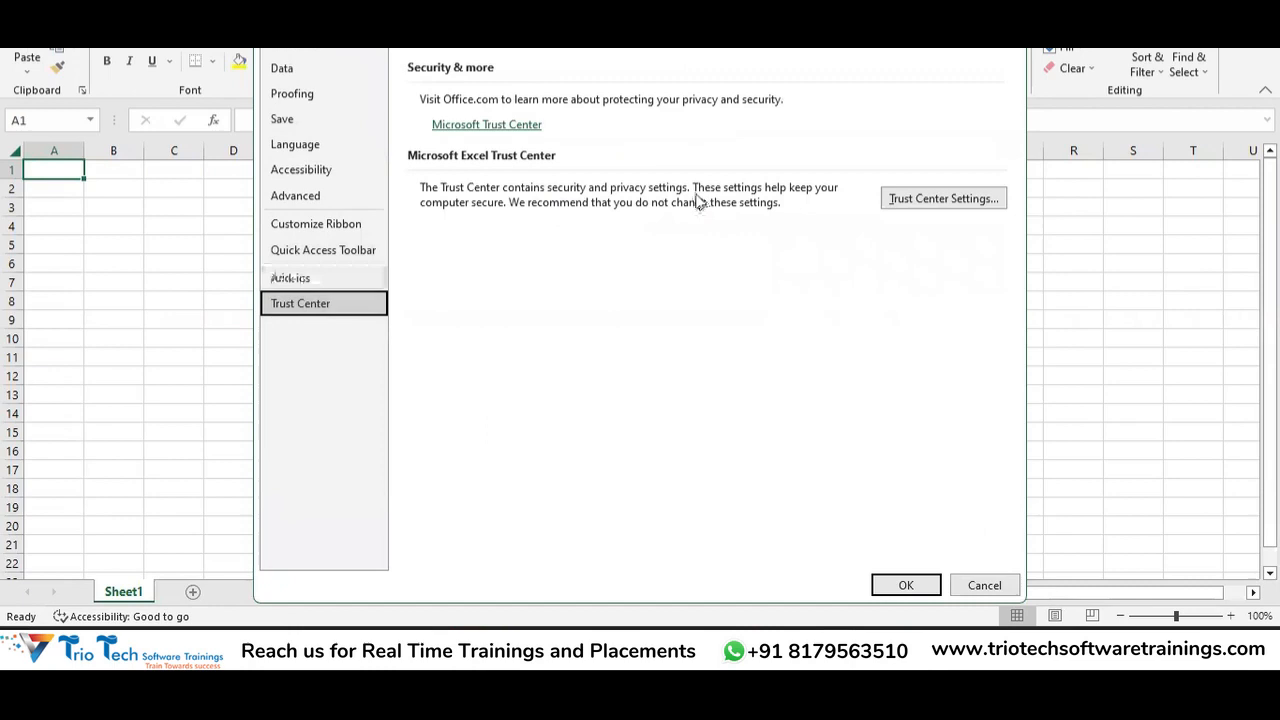
{"action": "left_click", "coordinate": [928, 199]}
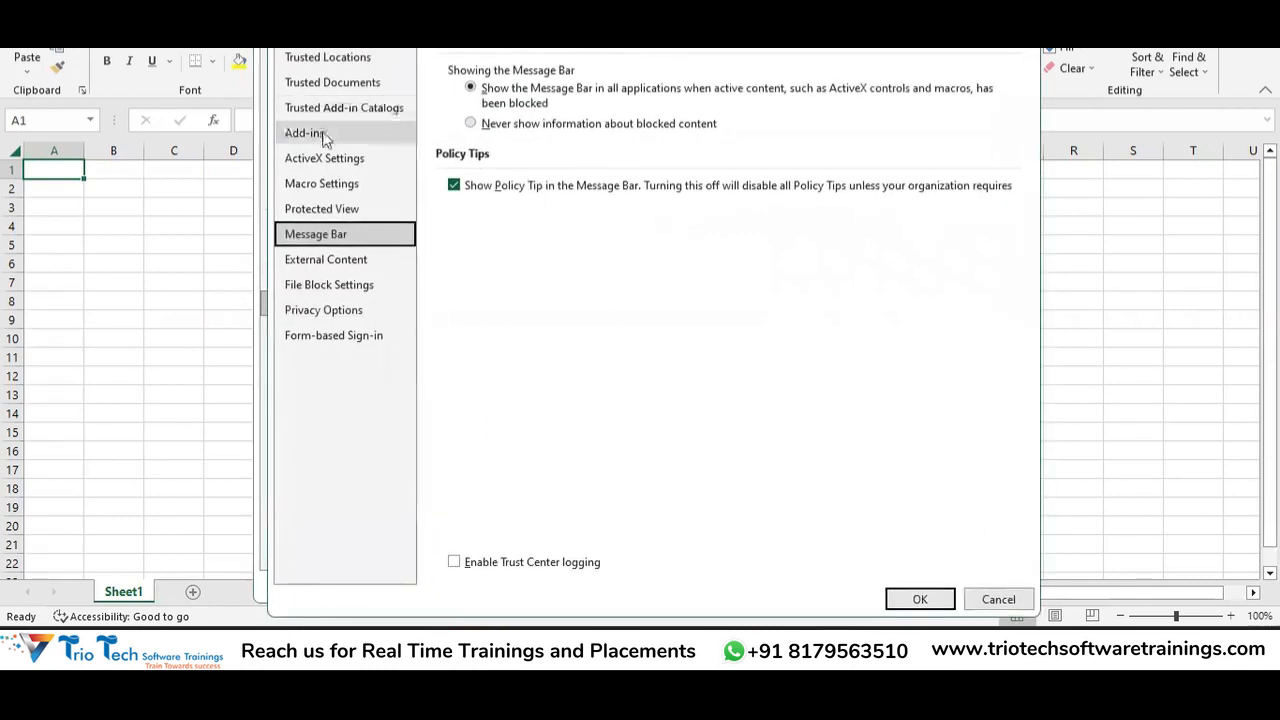
{"action": "left_click", "coordinate": [340, 186]}
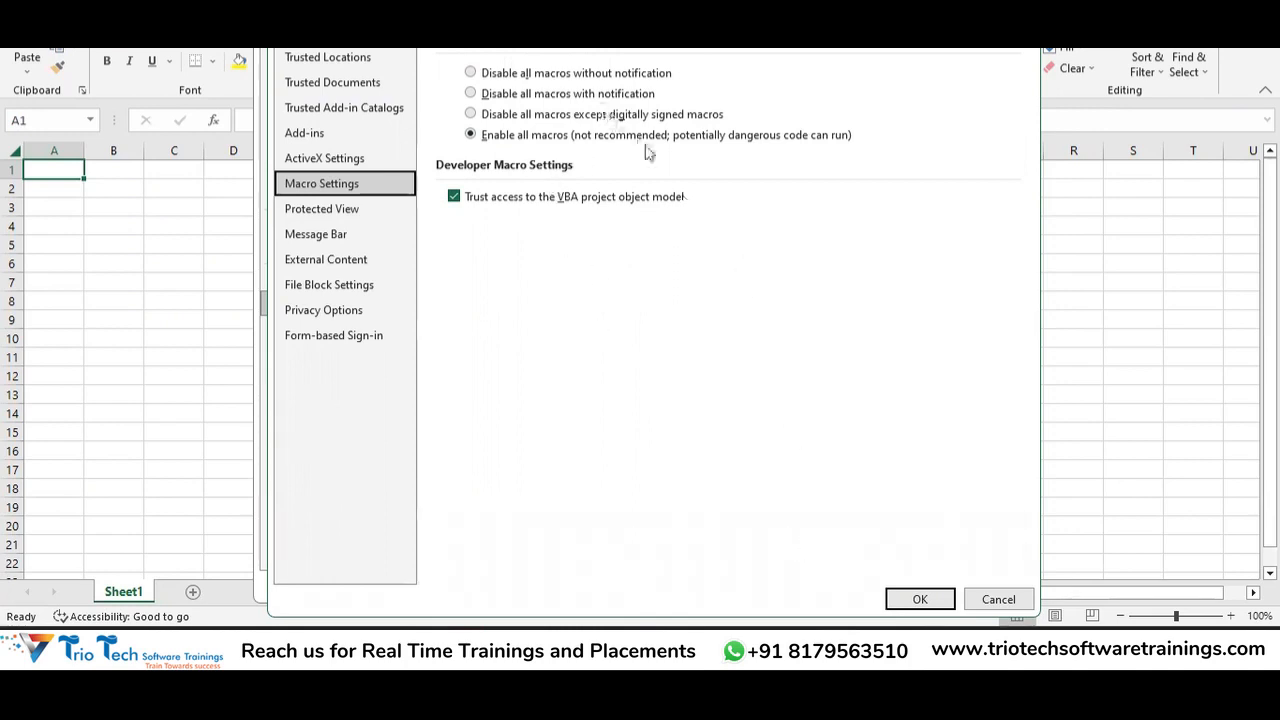
{"action": "left_click", "coordinate": [321, 137]}
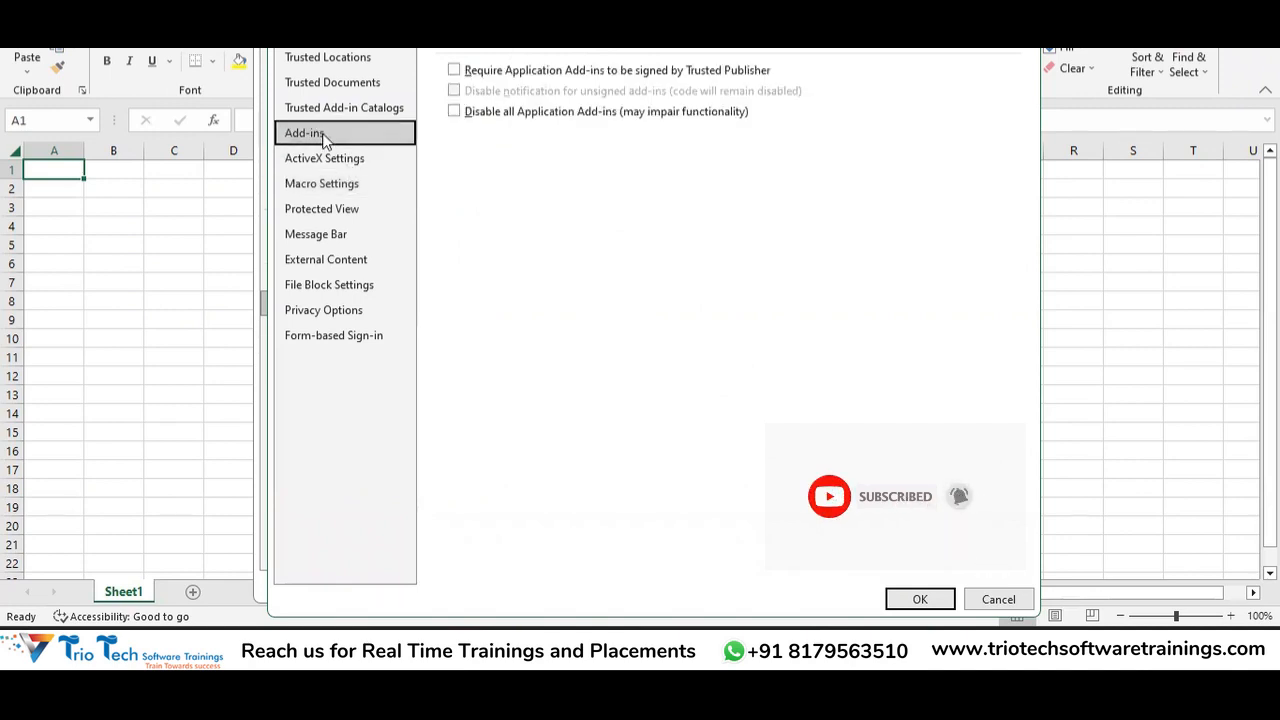
{"action": "left_click_drag", "start_coordinate": [304, 2], "coordinate": [313, 139]}
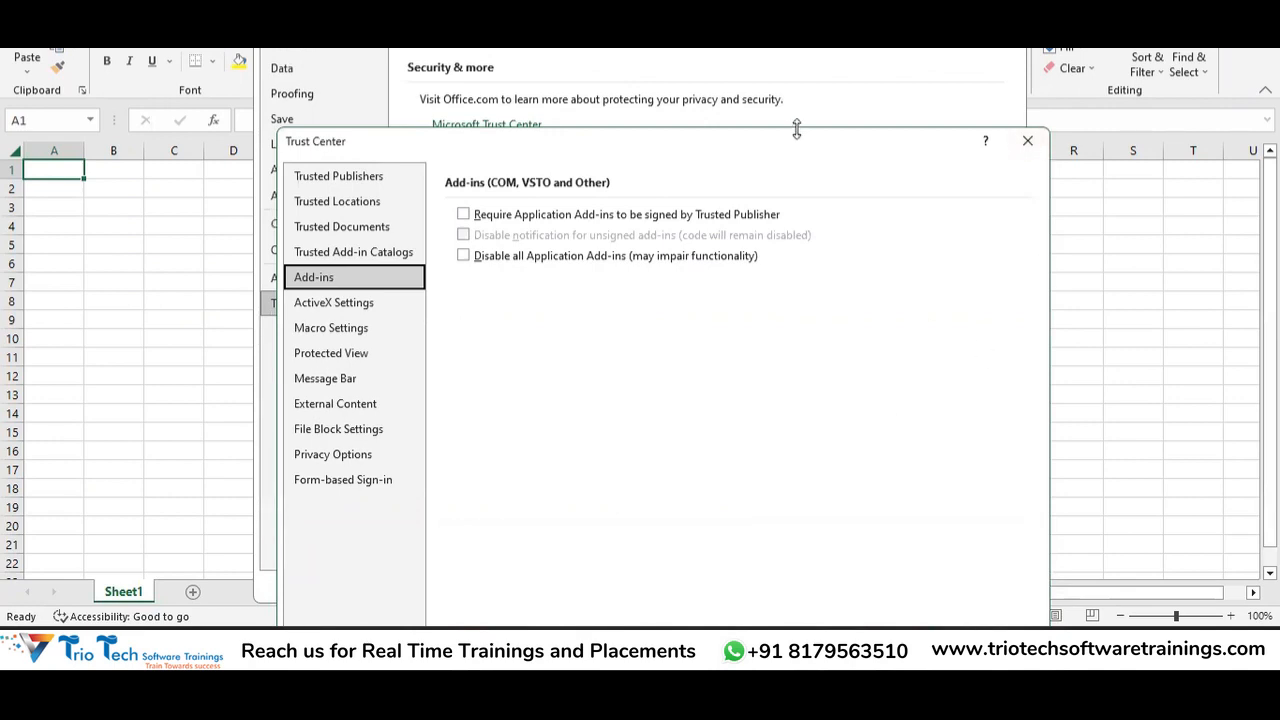
{"action": "left_click_drag", "start_coordinate": [313, 141], "coordinate": [199, 0]}
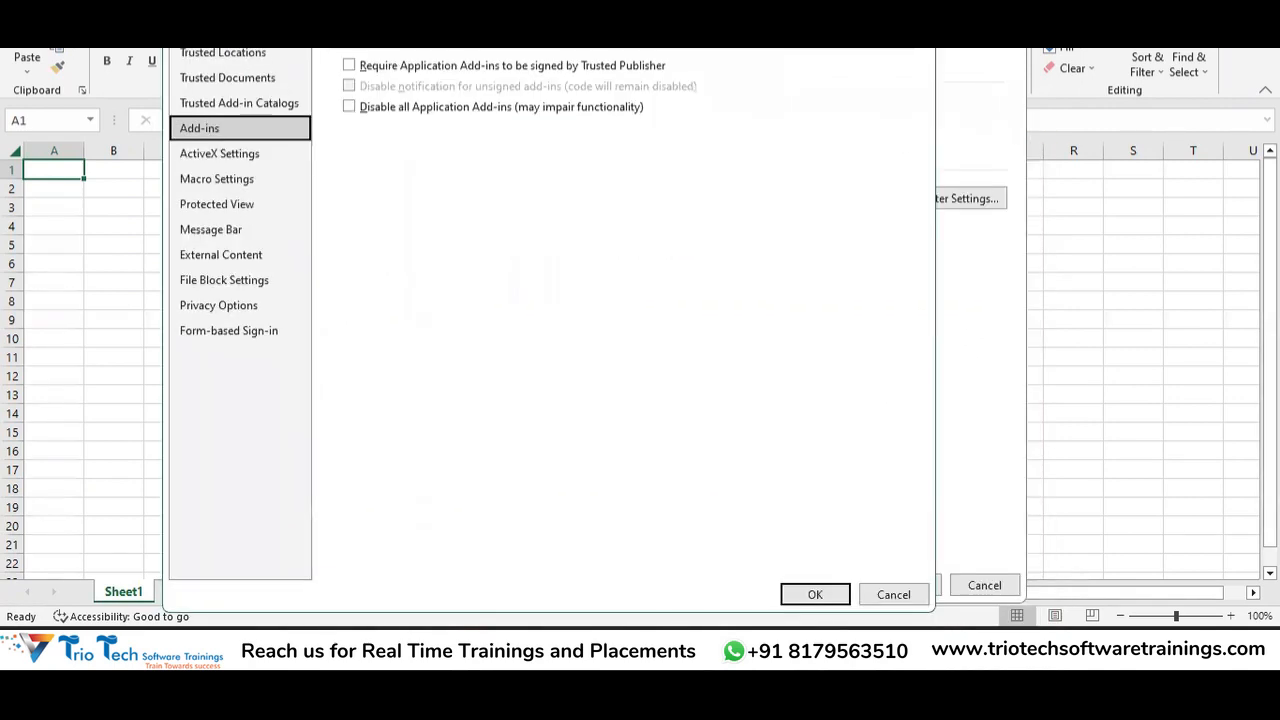
{"action": "left_click", "coordinate": [234, 188]}
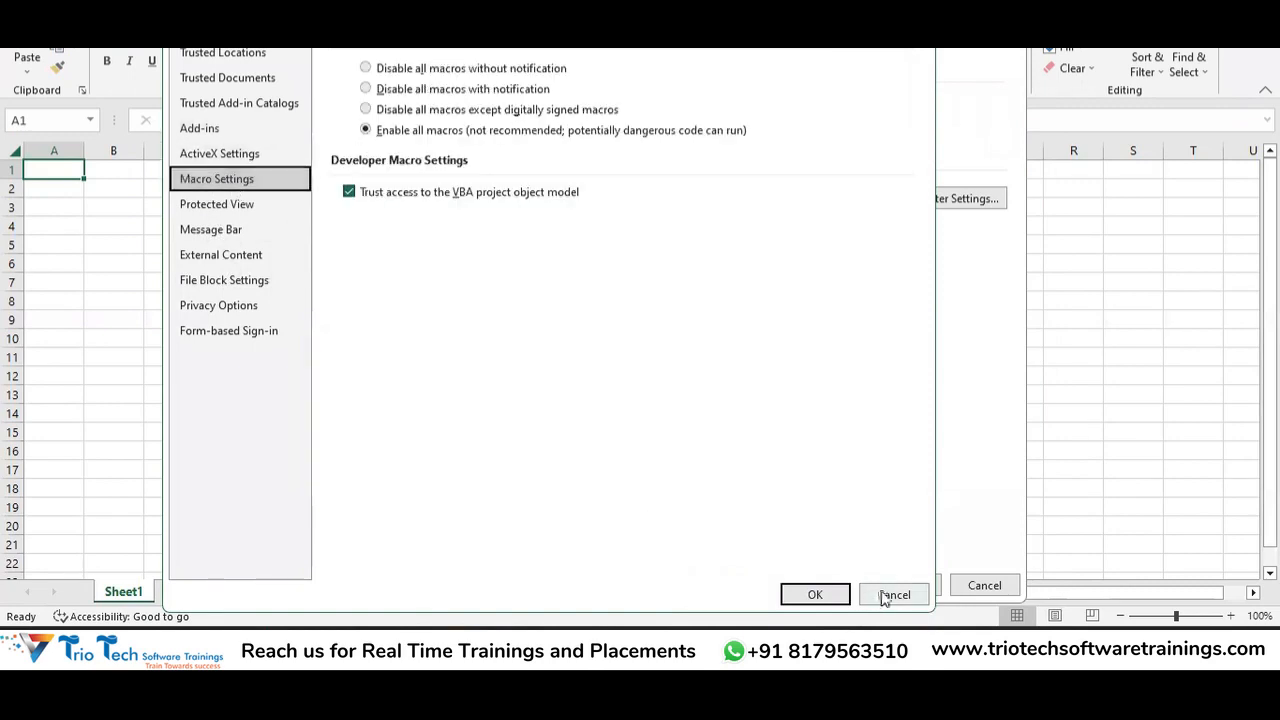
{"action": "left_click", "coordinate": [813, 592]}
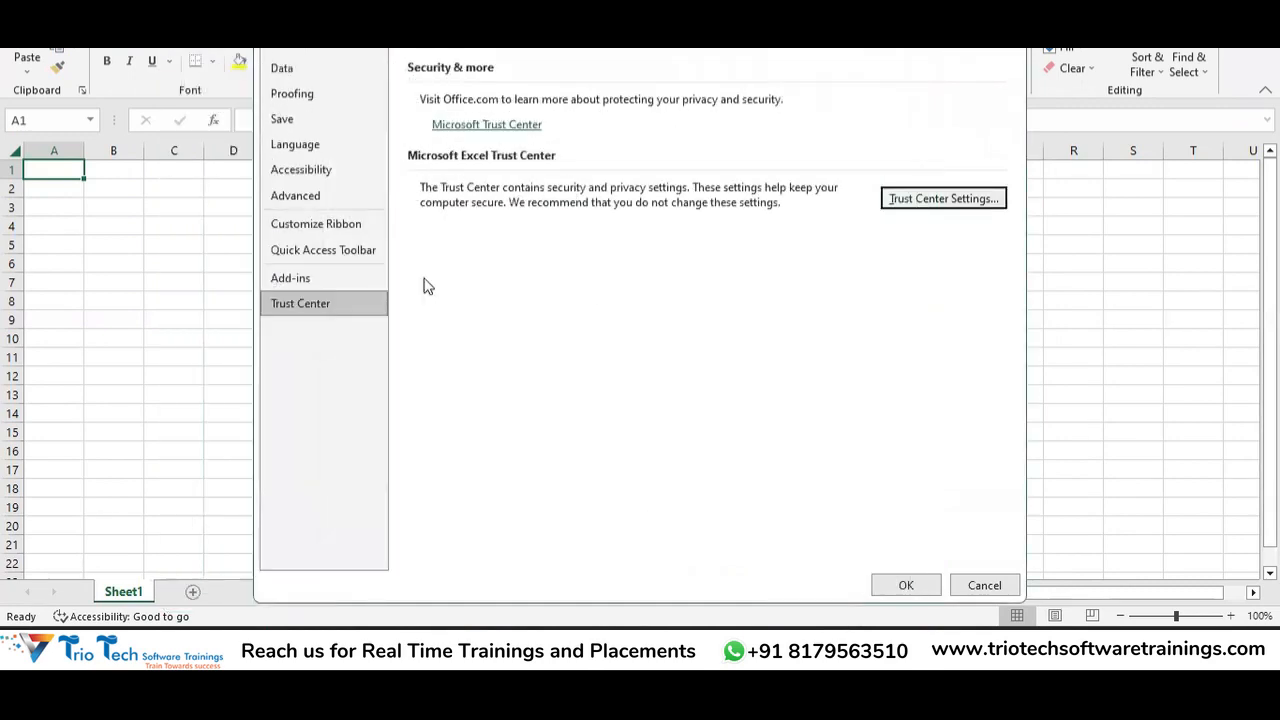
{"action": "left_click", "coordinate": [346, 280]}
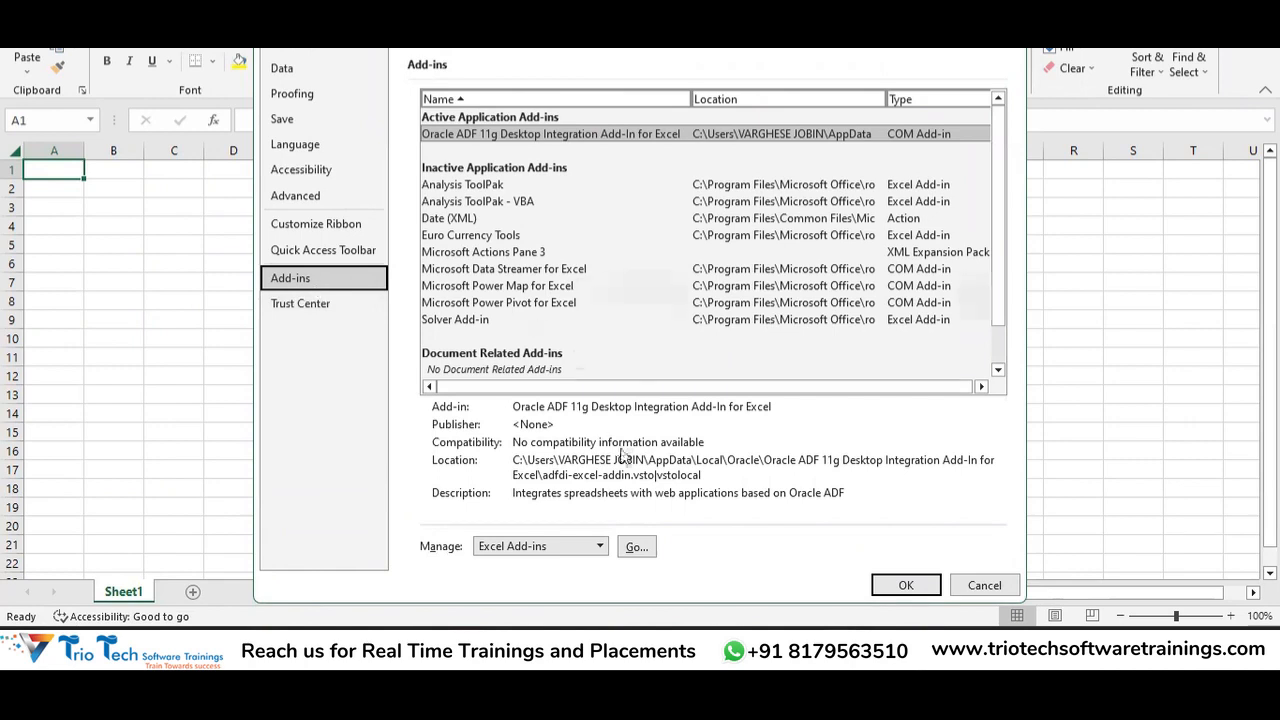
Enable the Oracle ADF 11g Desktop Integration Add-In in the COM Add-ins manager.
{"action": "left_click", "coordinate": [601, 548]}
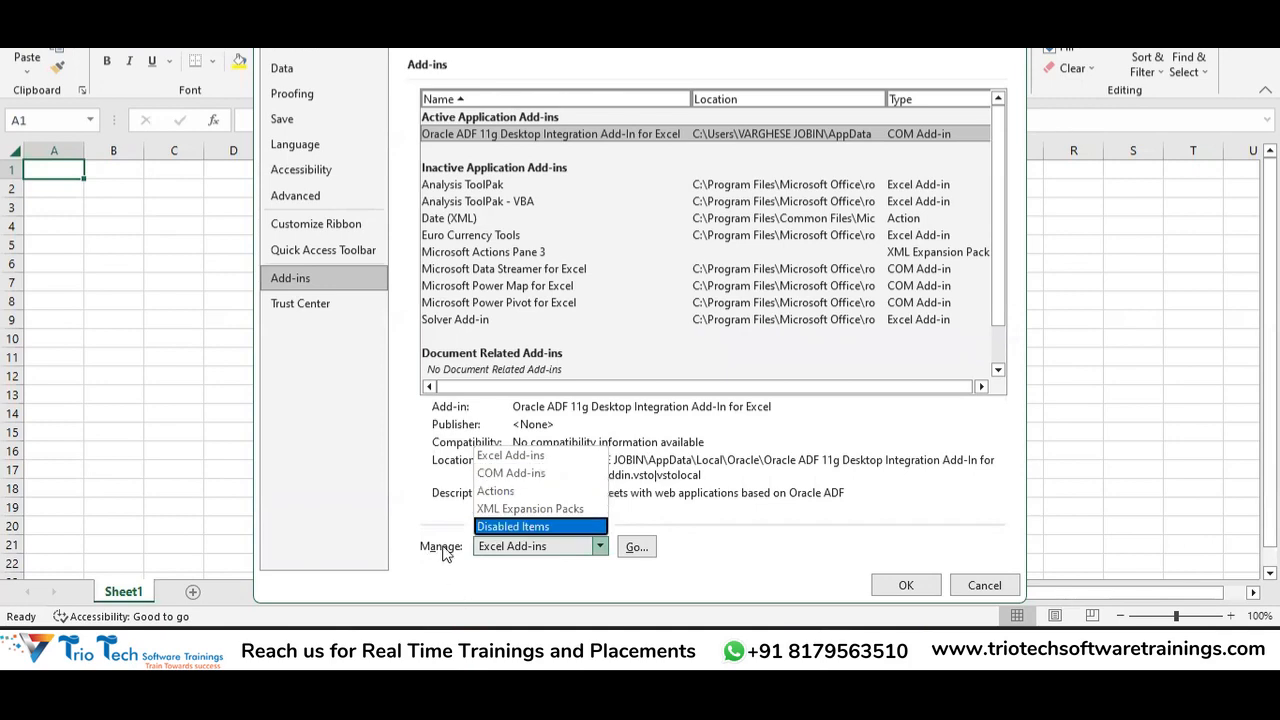
{"action": "left_click", "coordinate": [547, 476]}
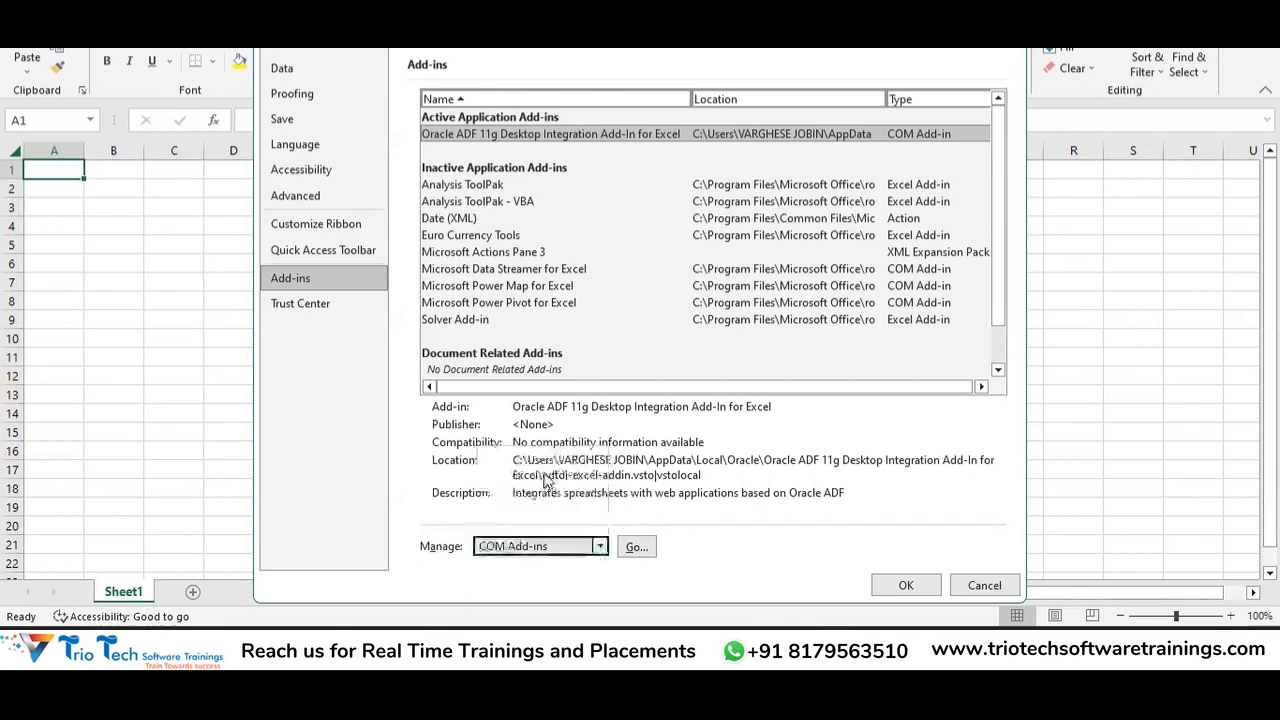
{"action": "left_click", "coordinate": [640, 547]}
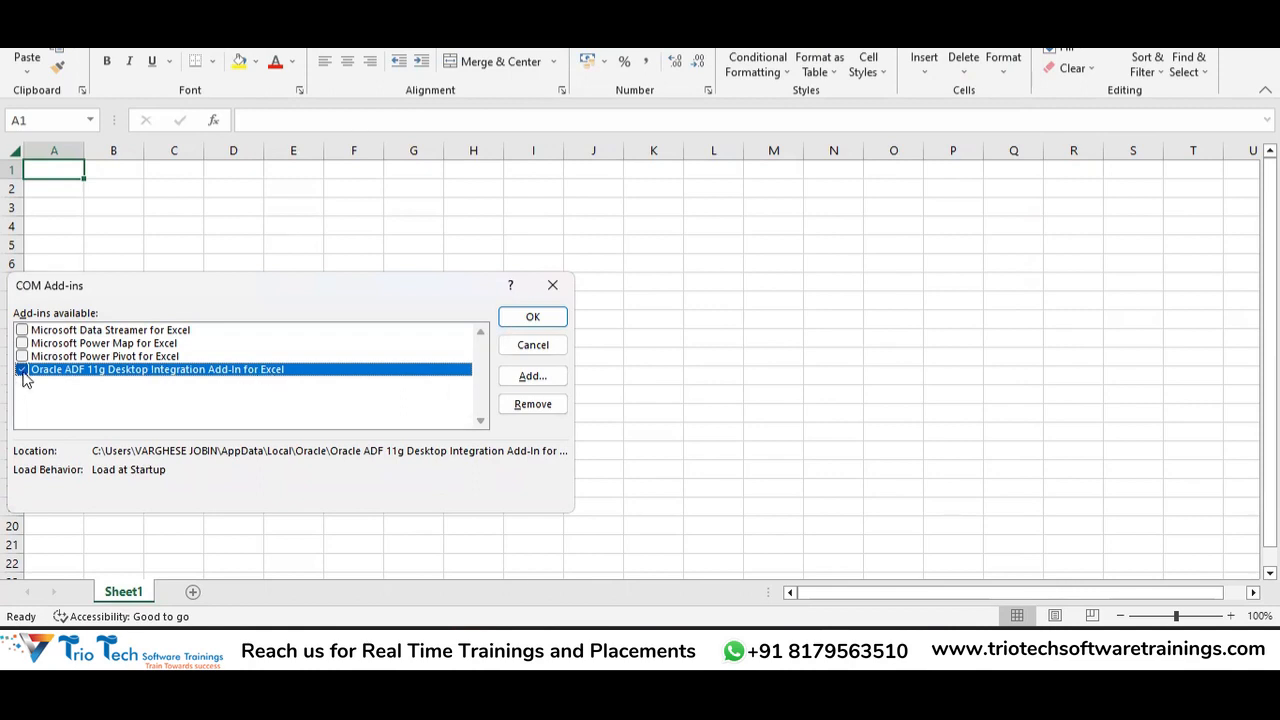
{"action": "left_click", "coordinate": [532, 316]}
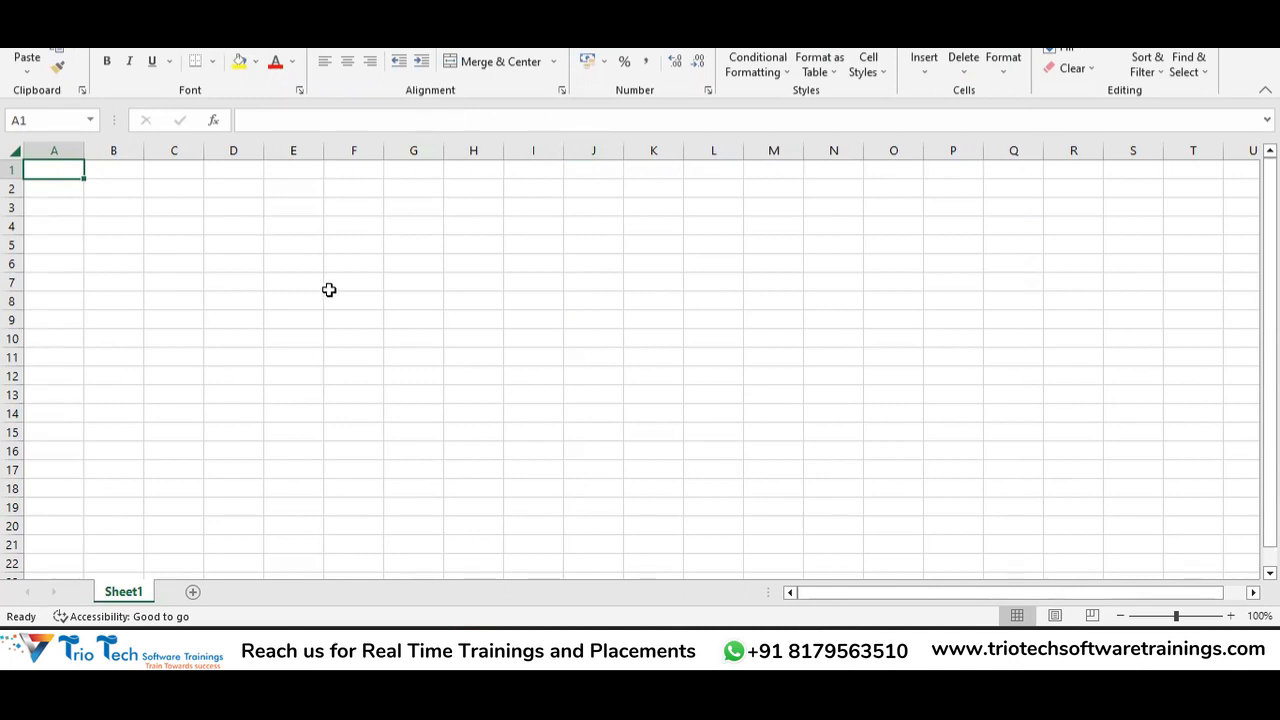
{"action": "key", "text": "alt+f"}
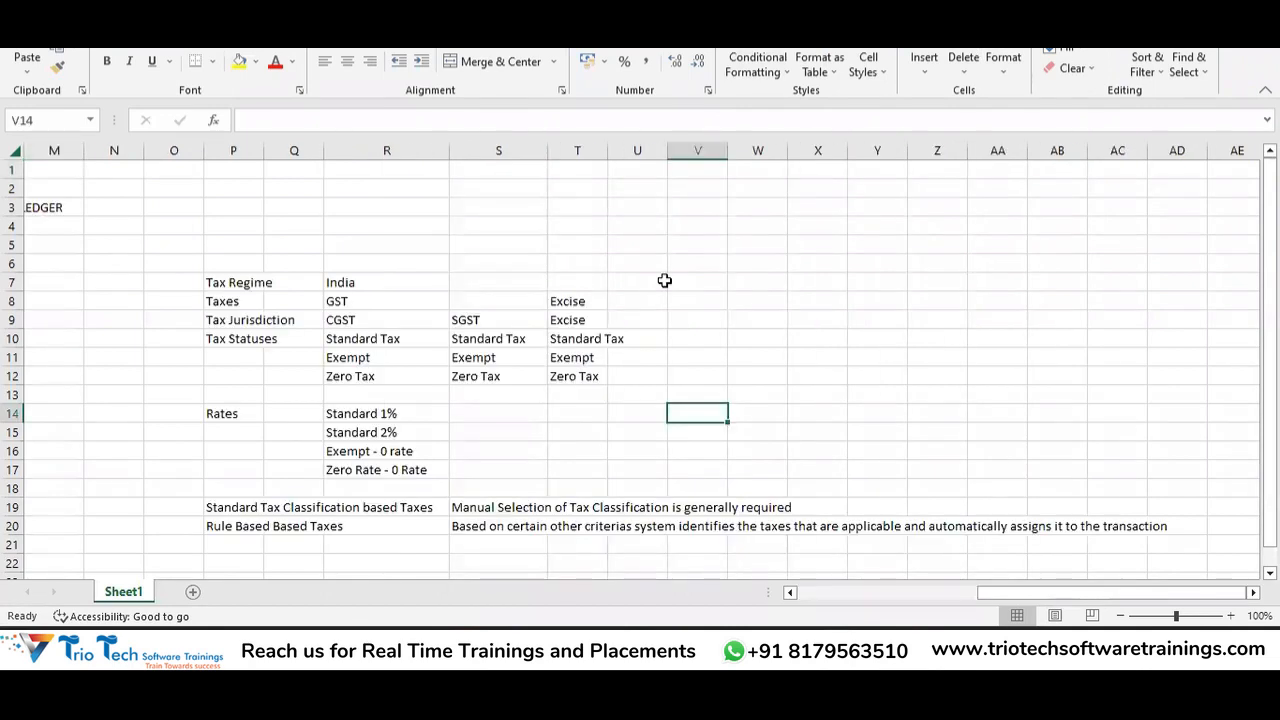
Open General Accounting's Journals work area and show its task list.
{"action": "left_click", "coordinate": [664, 280]}
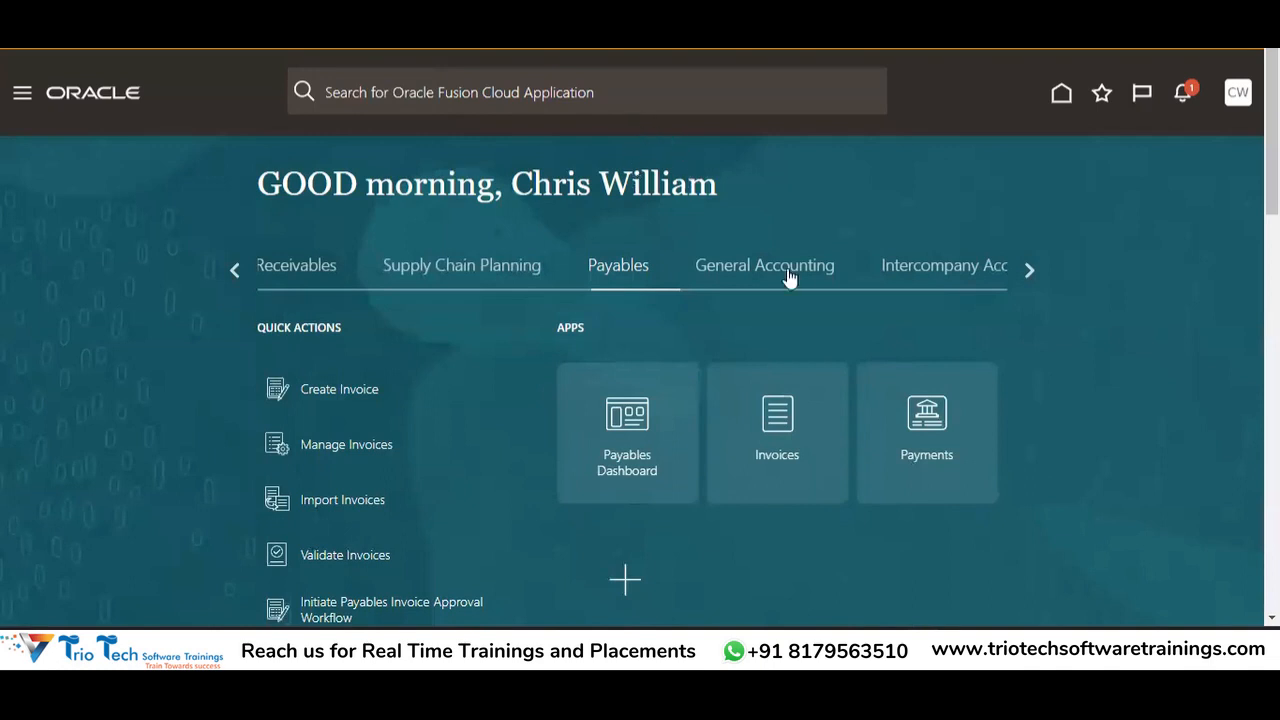
{"action": "left_click", "coordinate": [778, 272]}
{"action": "left_click", "coordinate": [786, 457]}
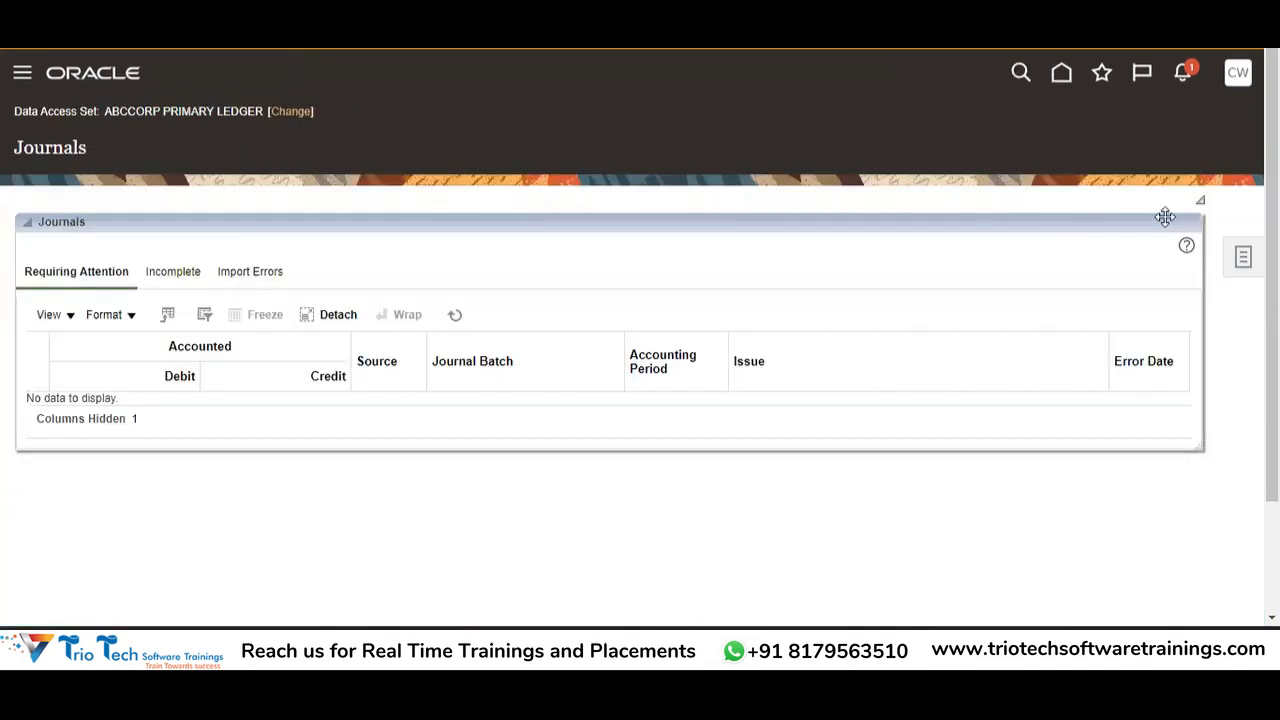
{"action": "left_click", "coordinate": [1243, 256]}
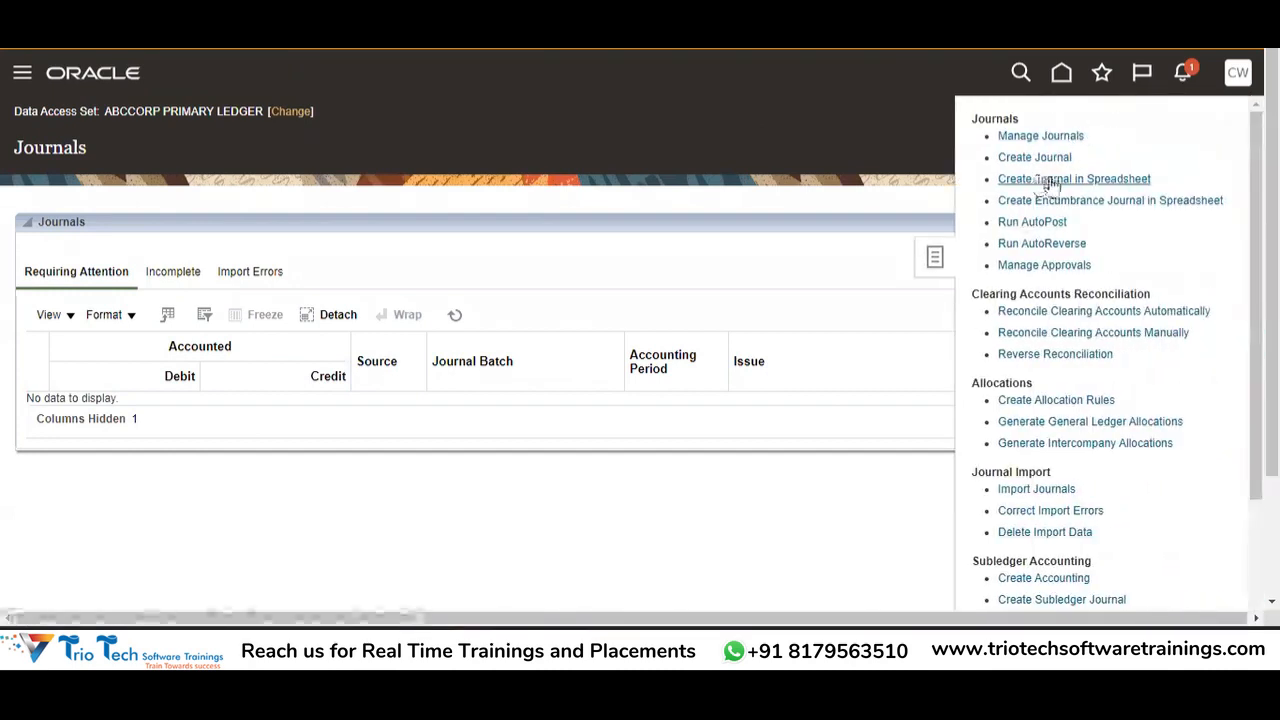
Download Create Journal in Spreadsheet, open JournalEntry (4).xlsx and accept the Oracle connection.
{"action": "left_click", "coordinate": [1138, 180]}
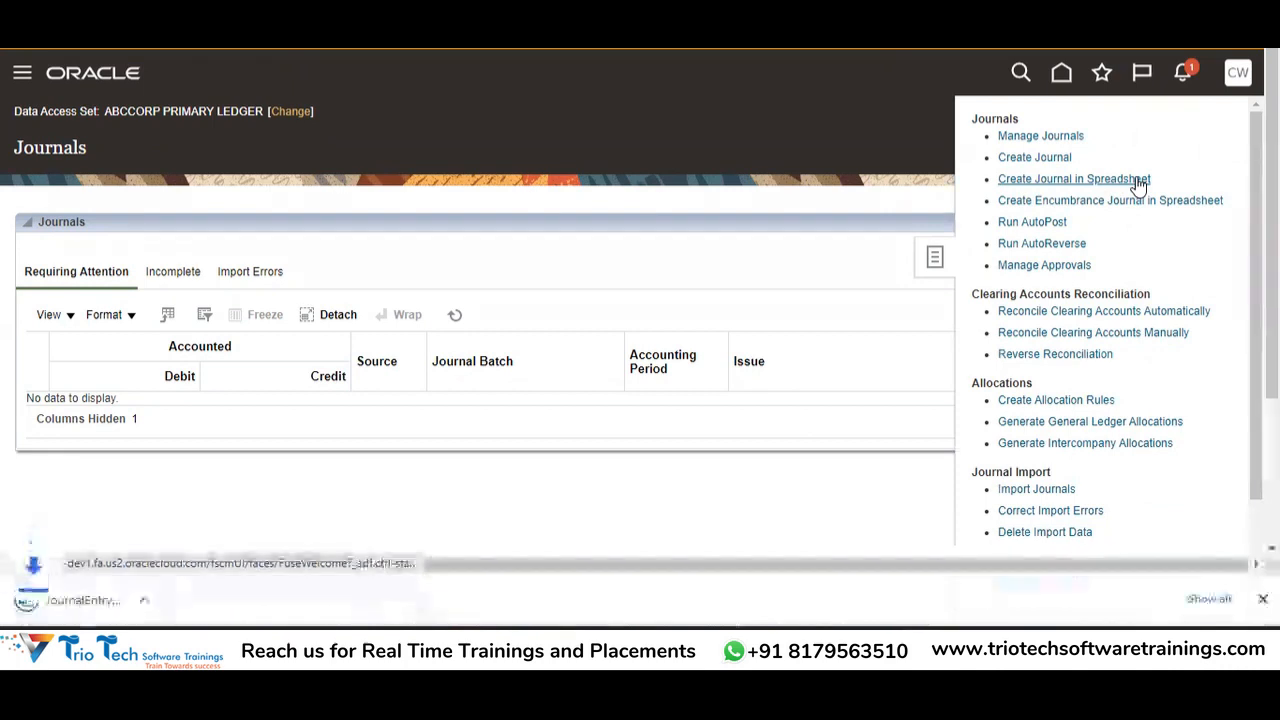
{"action": "left_click", "coordinate": [131, 605]}
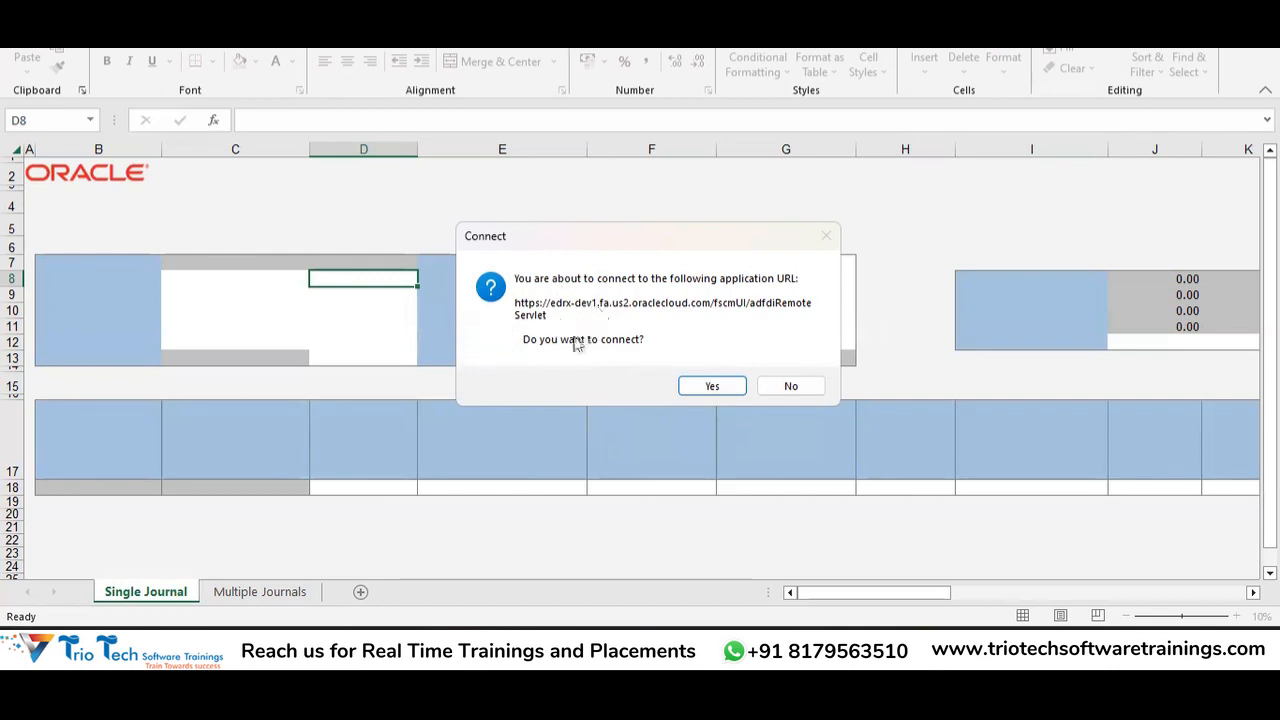
{"action": "left_click", "coordinate": [712, 387]}
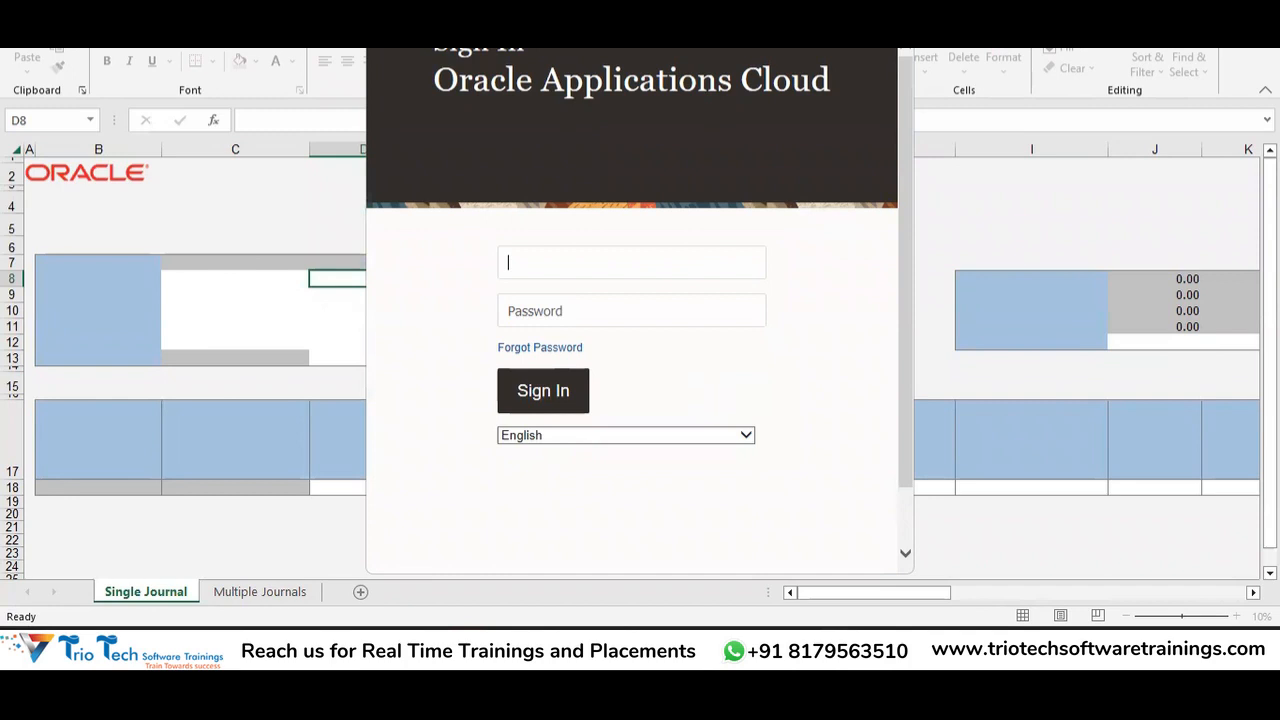
Enter the username and password in the Oracle sign-in window and submit them.
{"action": "left_click_drag", "start_coordinate": [615, 36], "coordinate": [609, 6]}
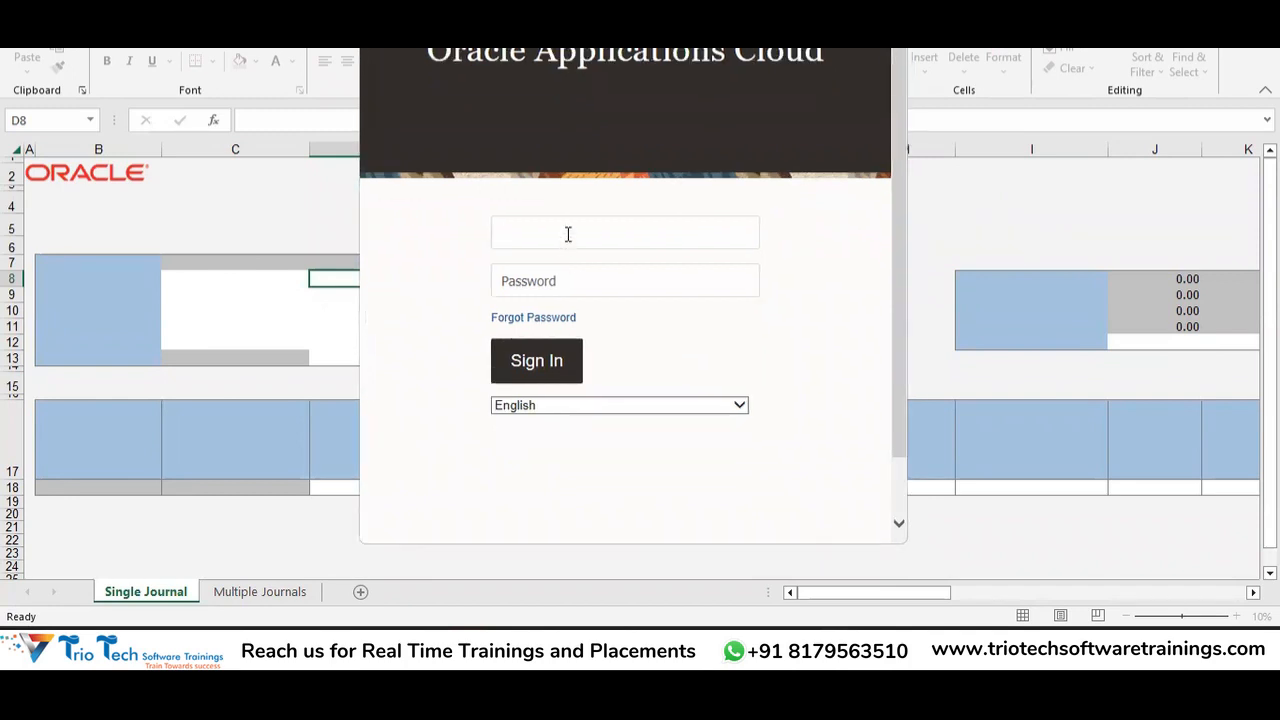
{"action": "key", "text": "Tab"}
{"action": "type", "text": "•••••••"}
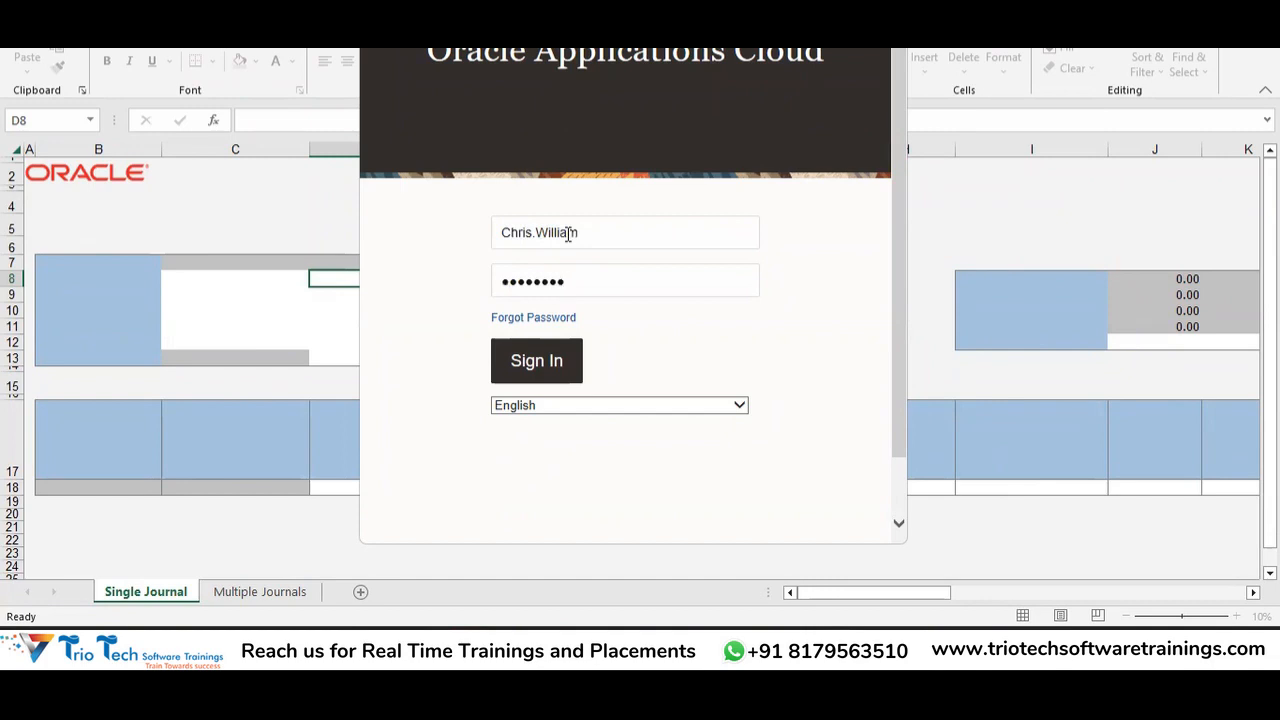
{"action": "key", "text": "Return"}
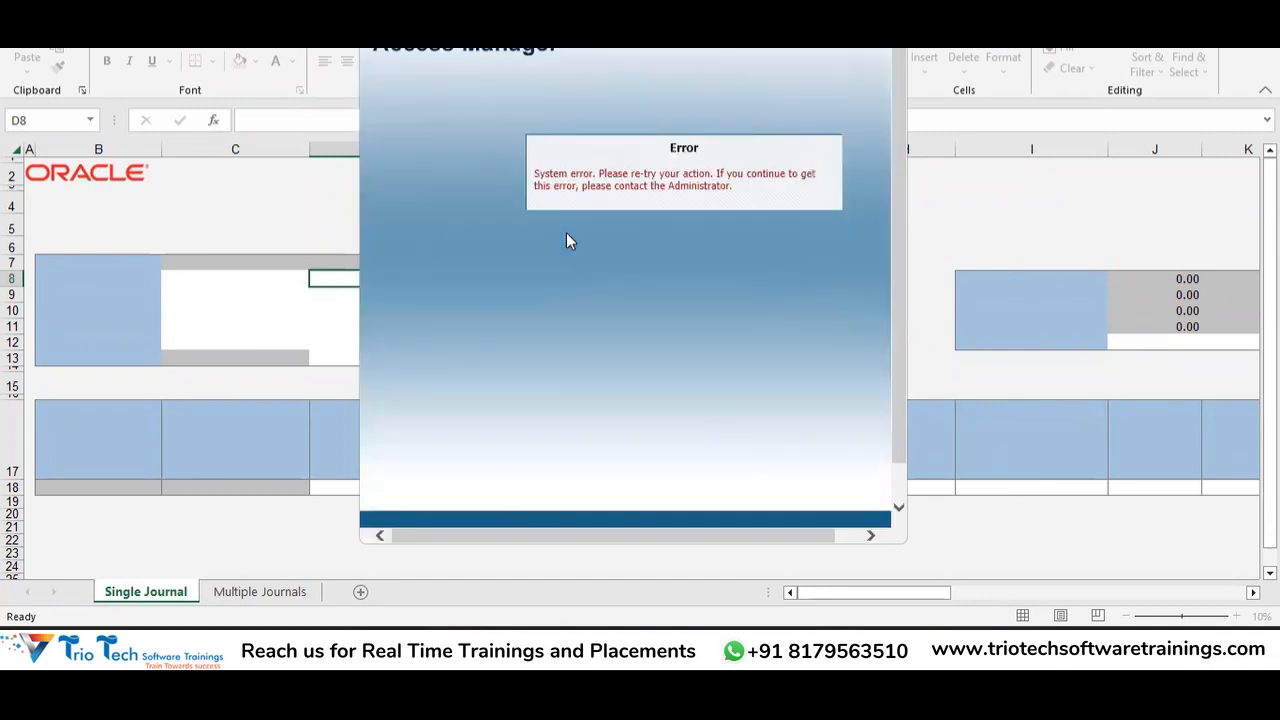
Dismiss the system error and Connection Canceled messages, then close the journal workbook.
{"action": "left_click", "coordinate": [888, 20]}
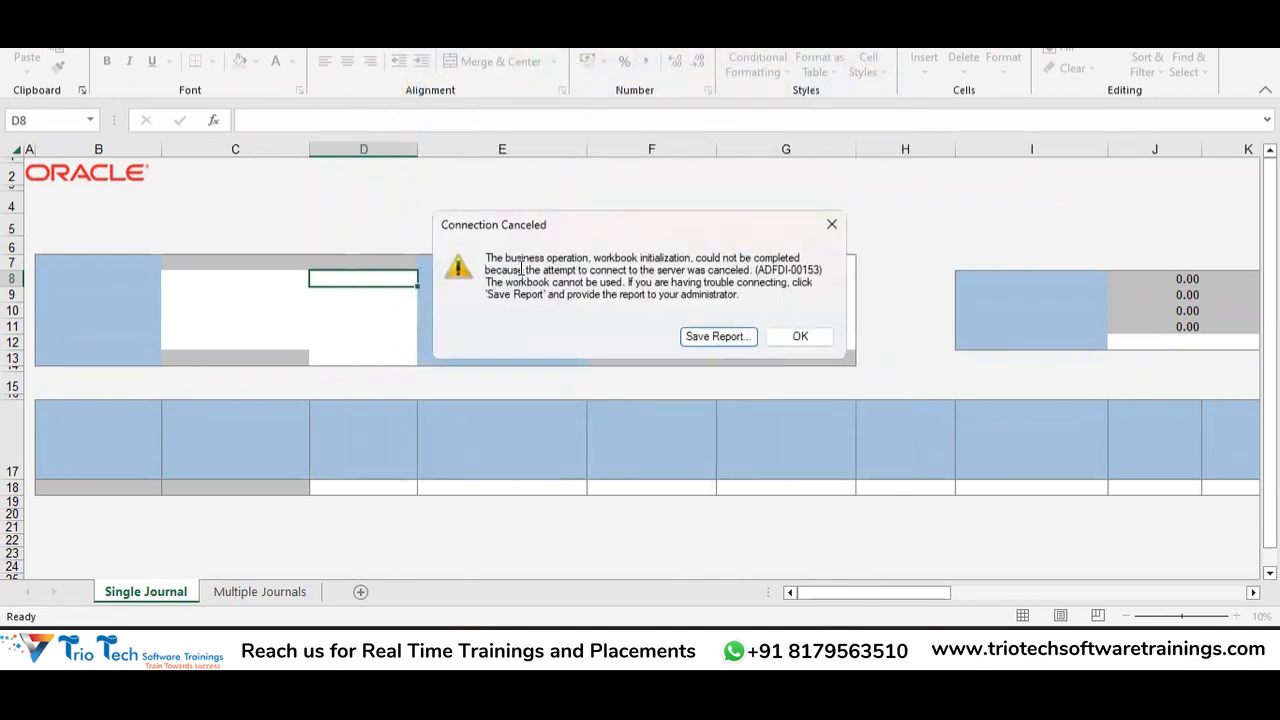
{"action": "left_click", "coordinate": [808, 340]}
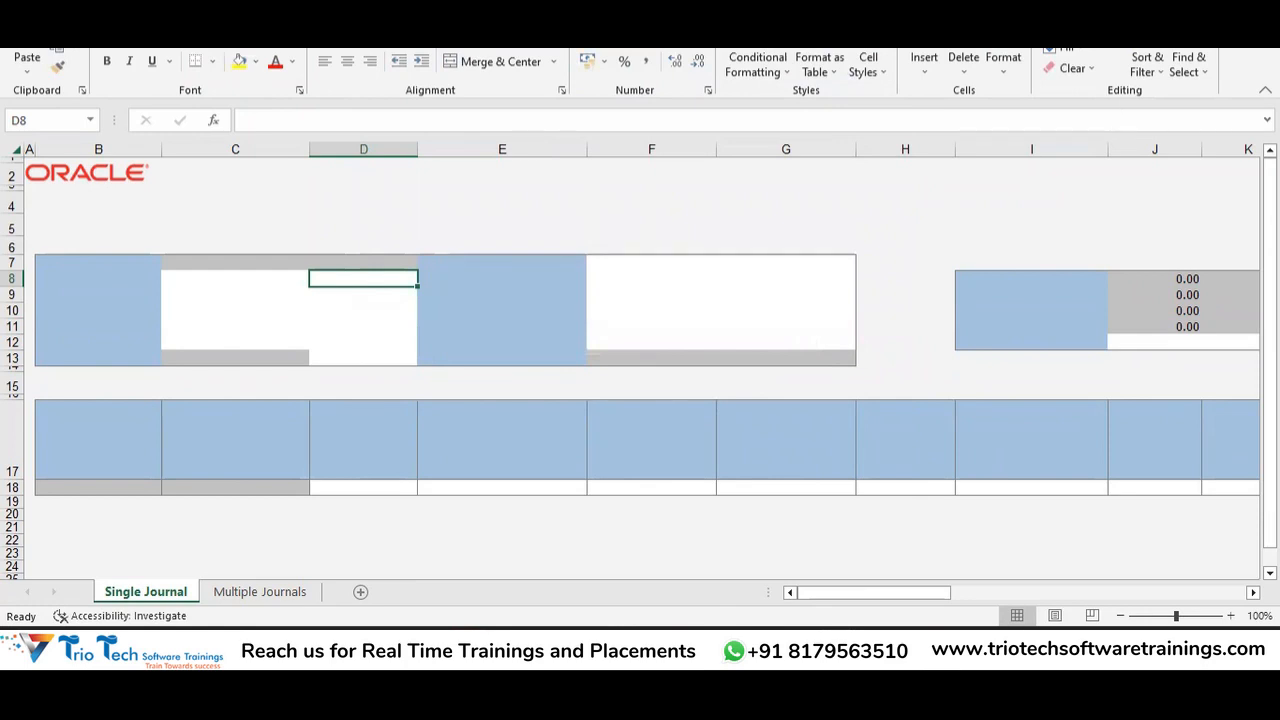
{"action": "key", "text": "alt+F4"}
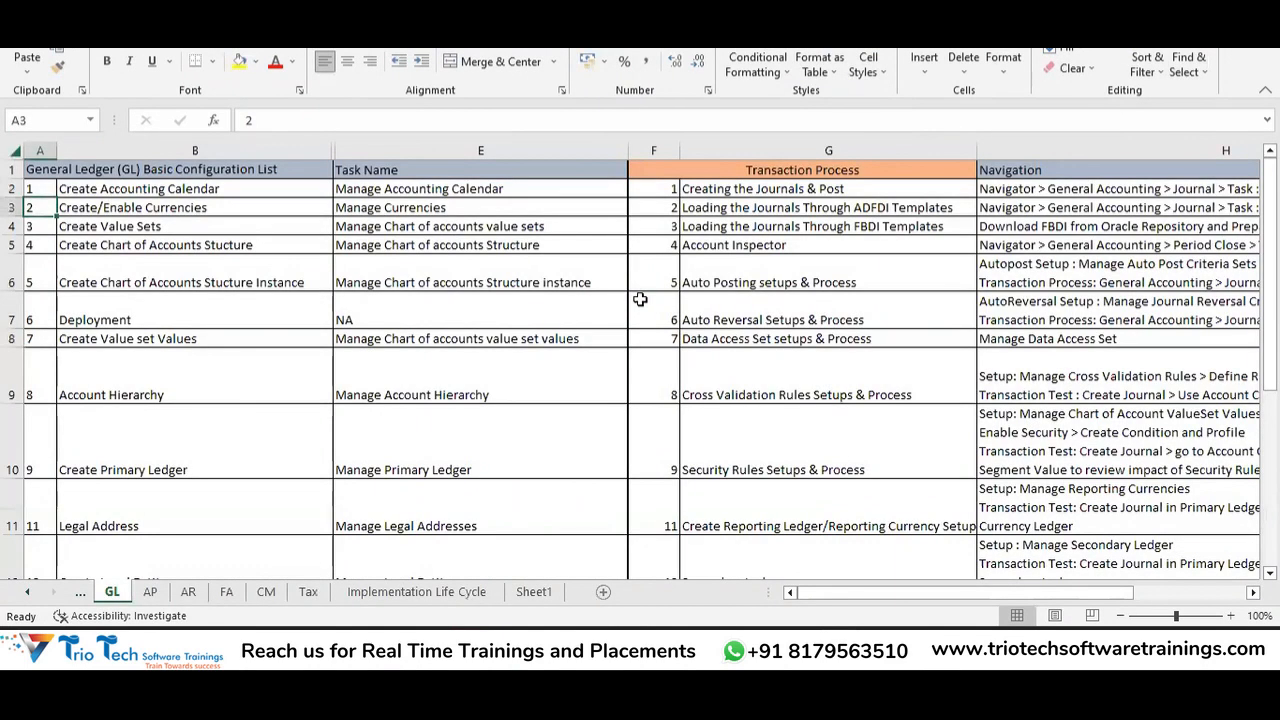
In Chrome, cycle through the Journals, Manage Invoices and Create Tax Regime tabs.
{"action": "key", "text": "alt+Tab"}
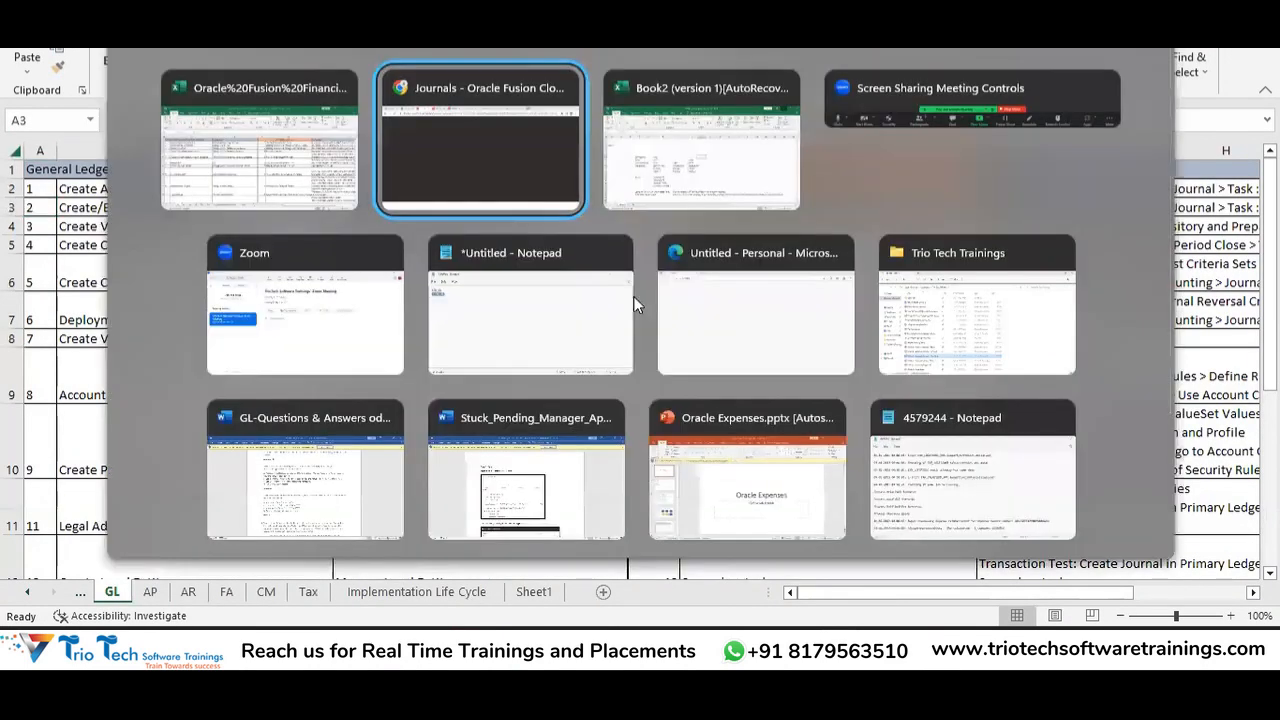
{"action": "left_click", "coordinate": [489, 147]}
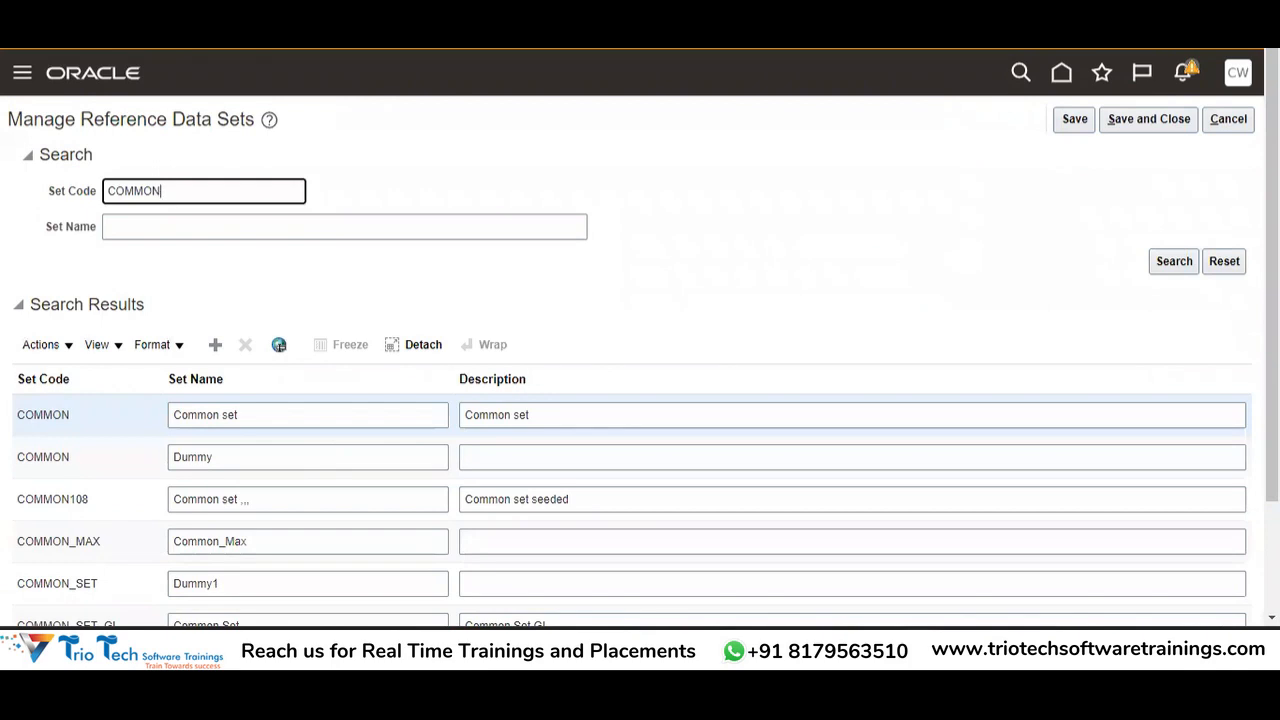
{"action": "left_click", "coordinate": [280, 22]}
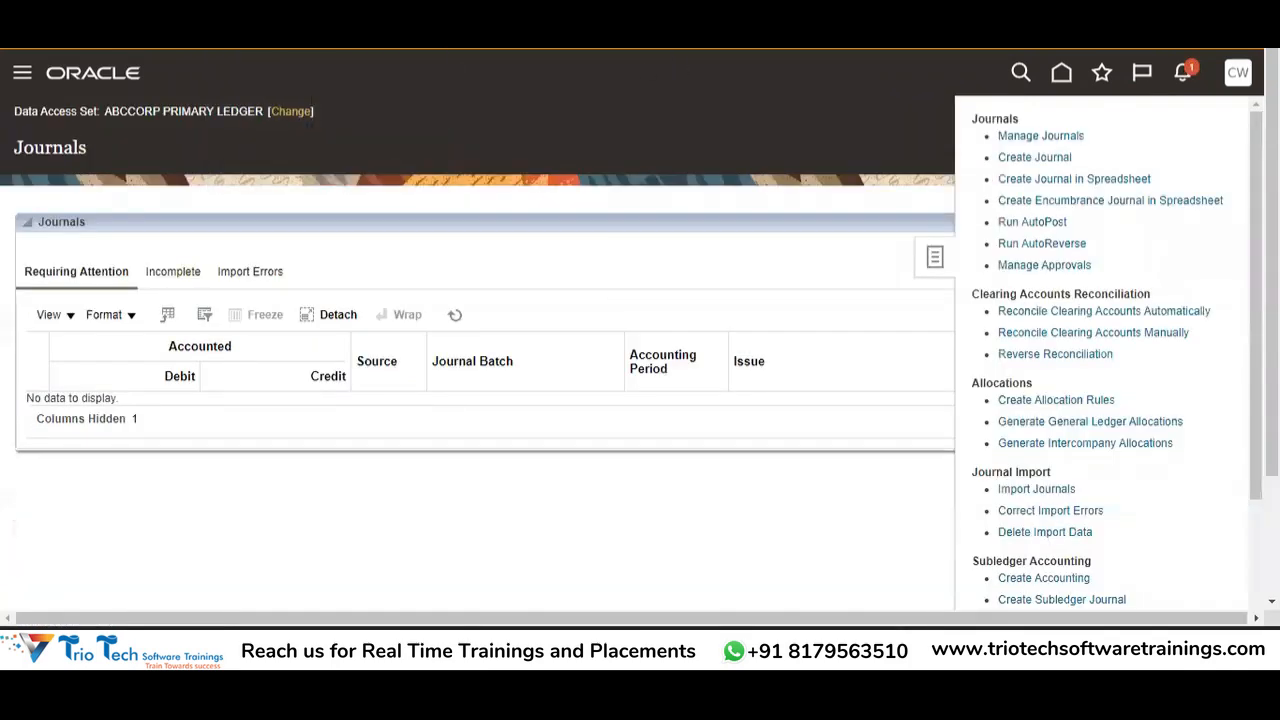
{"action": "key", "text": "ctrl+Tab"}
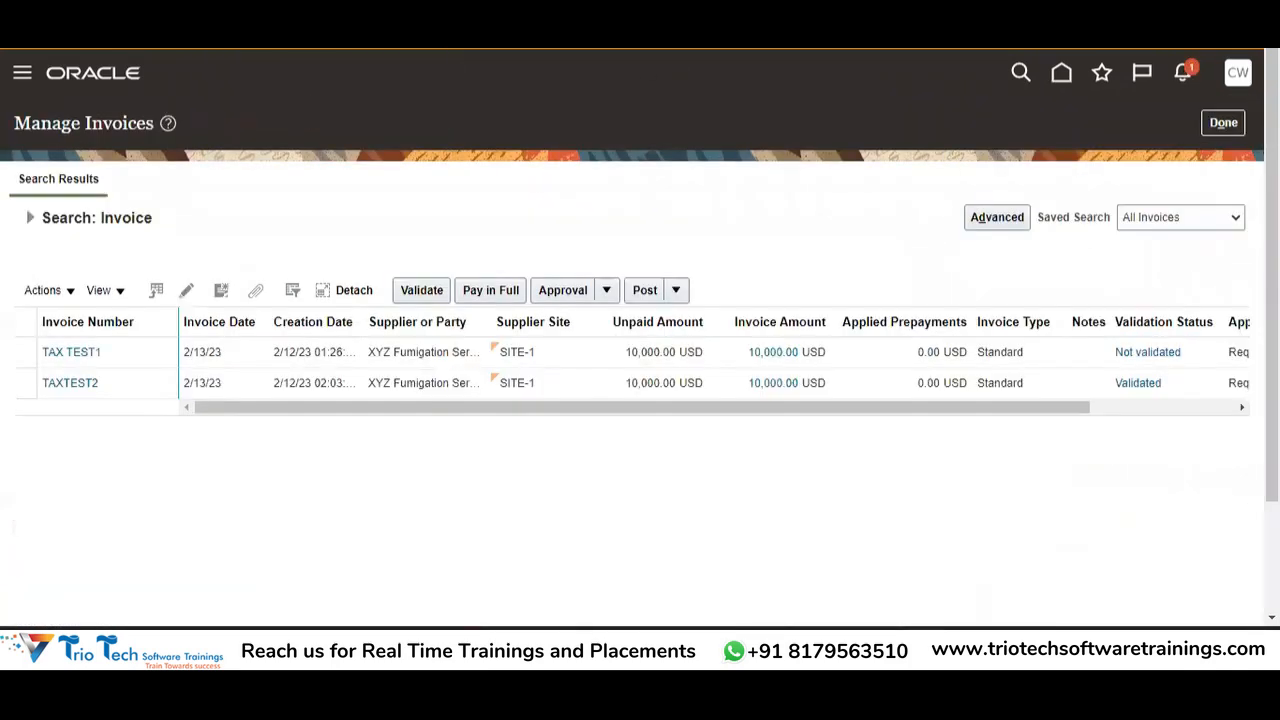
{"action": "key", "text": "ctrl+Tab"}
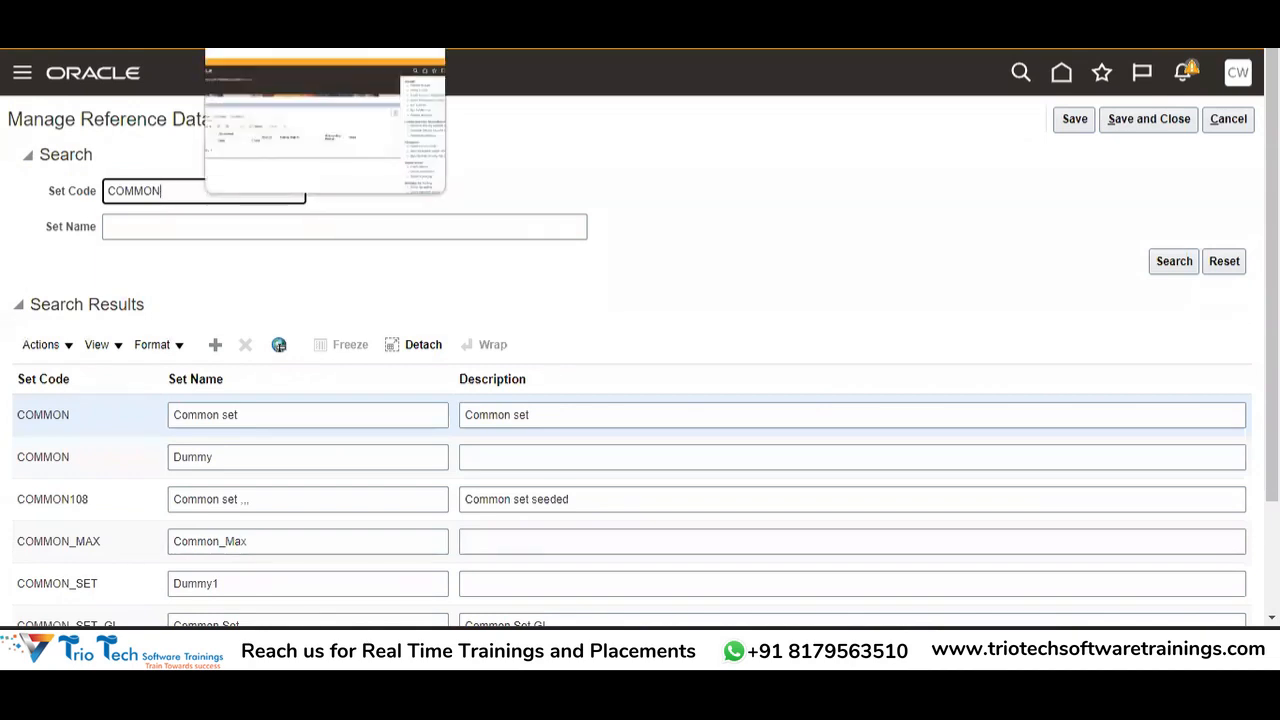
{"action": "left_click", "coordinate": [285, 22]}
{"action": "key", "text": "ctrl+Tab"}
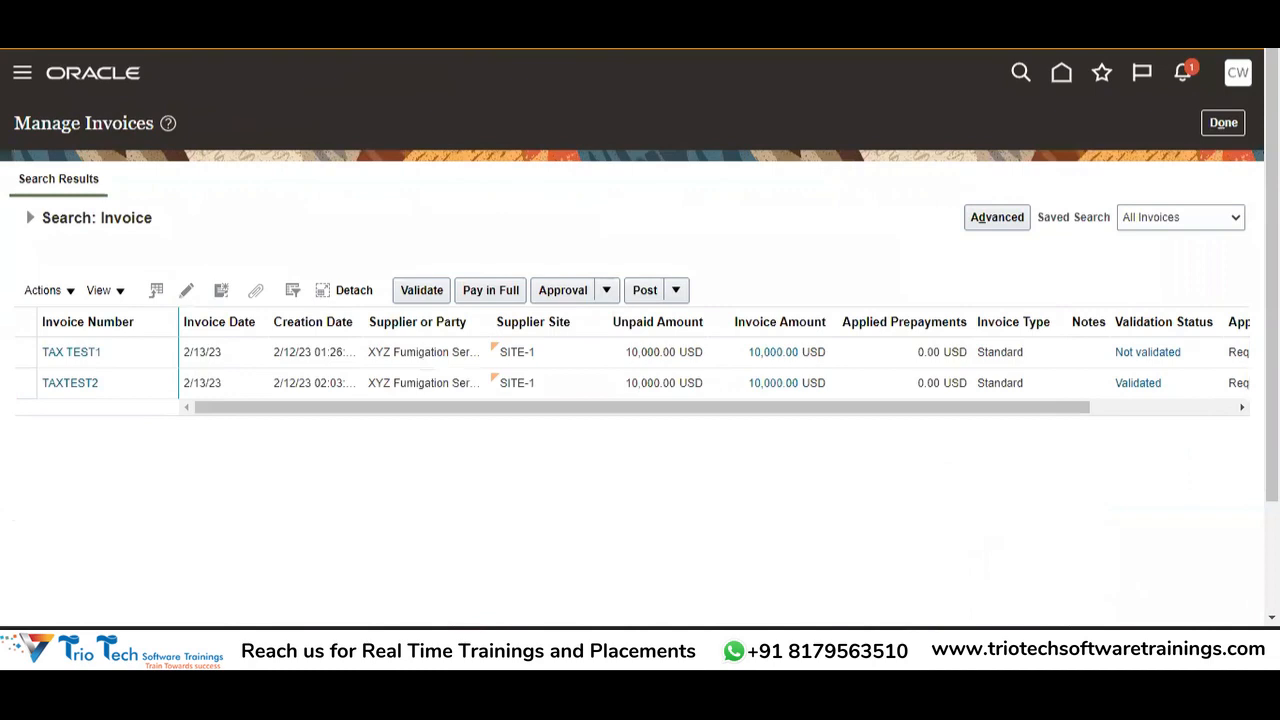
{"action": "key", "text": "ctrl+Tab"}
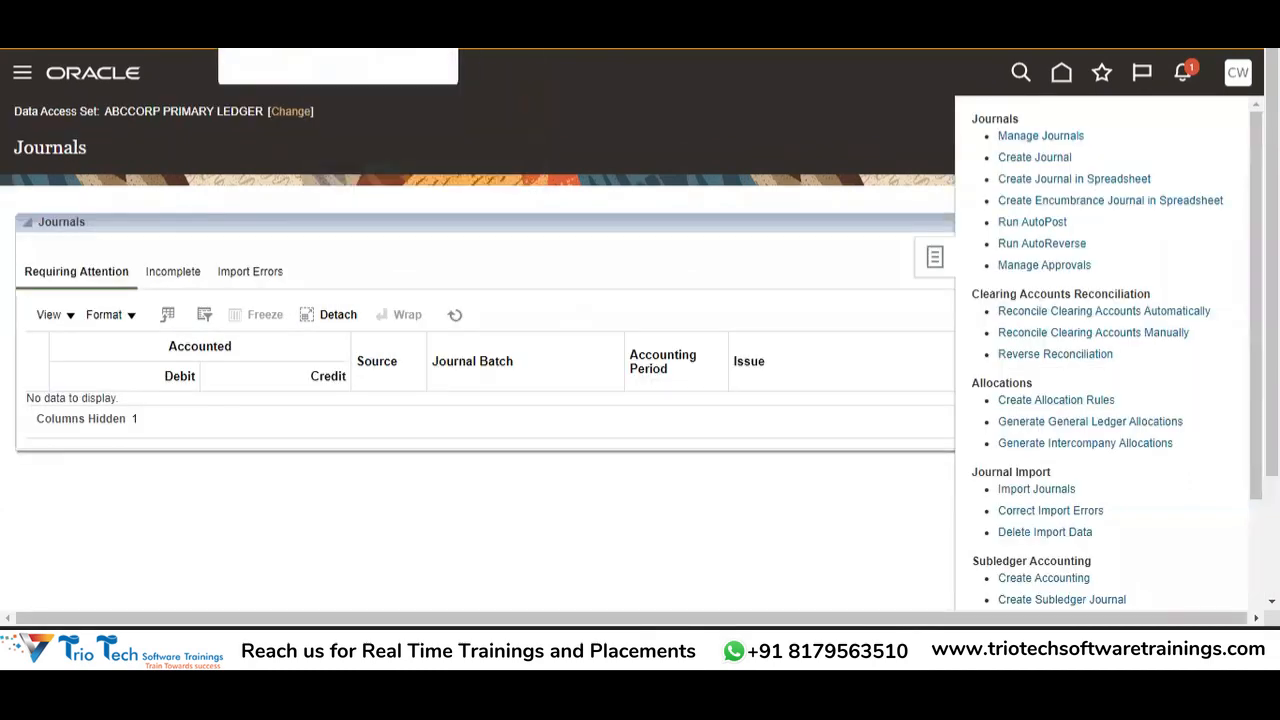
{"action": "key", "text": "ctrl+Tab"}
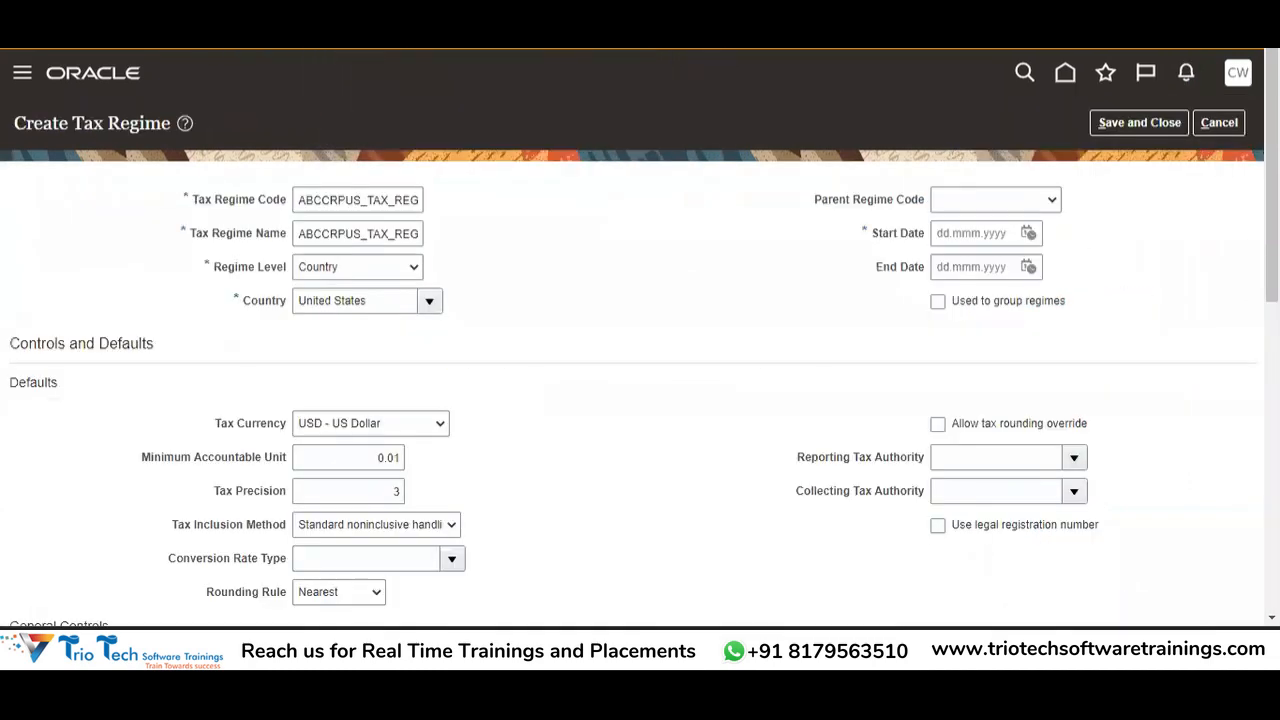
{"action": "key", "text": "ctrl+Tab"}
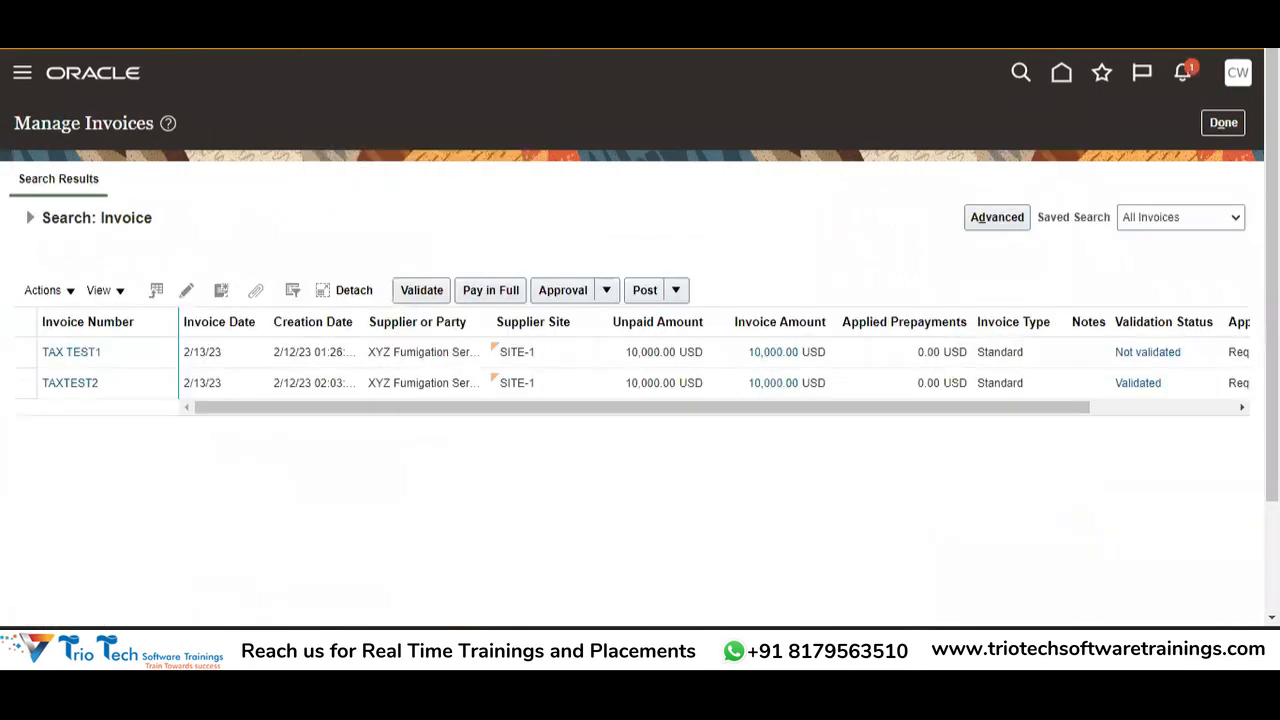
{"action": "key", "text": "ctrl+shift+Tab"}
{"action": "key", "text": "ctrl+shift+Tab"}
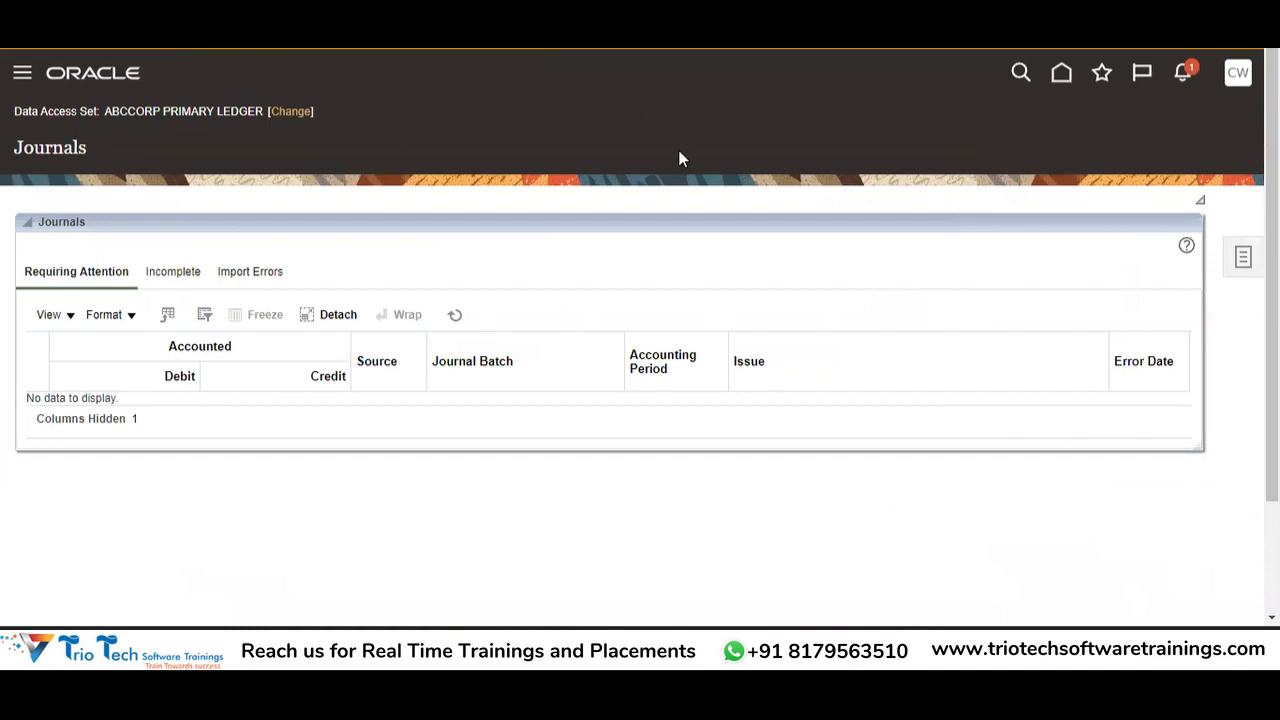
Bring the Chrome window forward and show its downloads list.
{"action": "key", "text": "alt+Tab"}
{"action": "key", "text": "alt+Tab"}
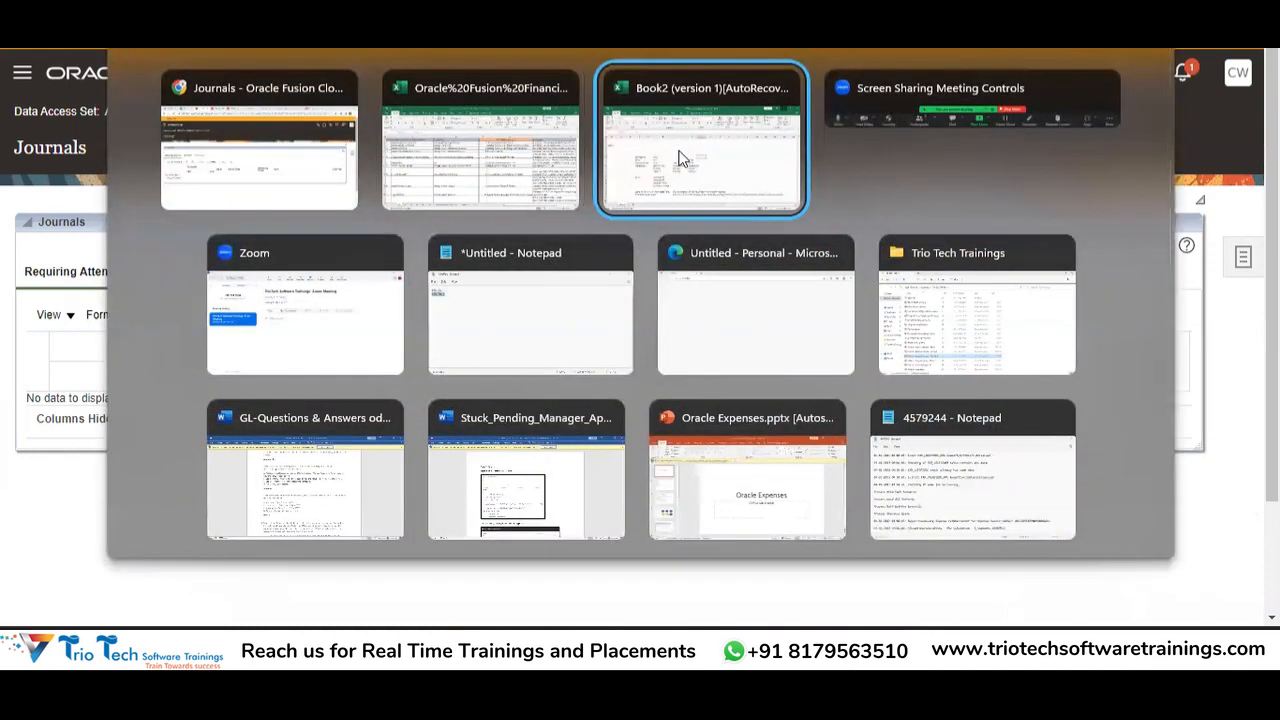
{"action": "key", "text": "alt+Tab"}
{"action": "key", "text": "alt+Tab"}
{"action": "key", "text": "alt+shift+Tab"}
{"action": "key", "text": "alt+shift+Tab"}
{"action": "key", "text": "alt+shift+Tab"}
{"action": "key", "text": "alt+shift+Tab"}
{"action": "key", "text": "ctrl+j"}
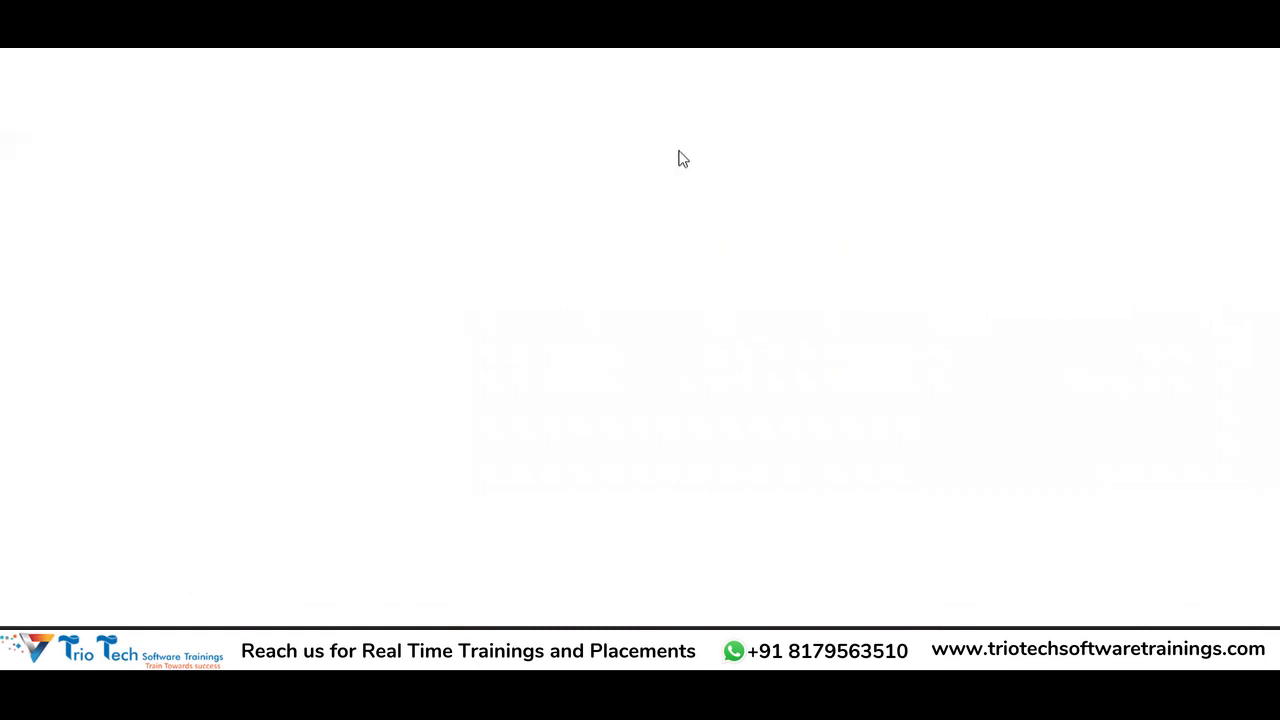
Reveal JournalEntry (4) in the Downloads folder and open it in Excel.
{"action": "left_click", "coordinate": [480, 232]}
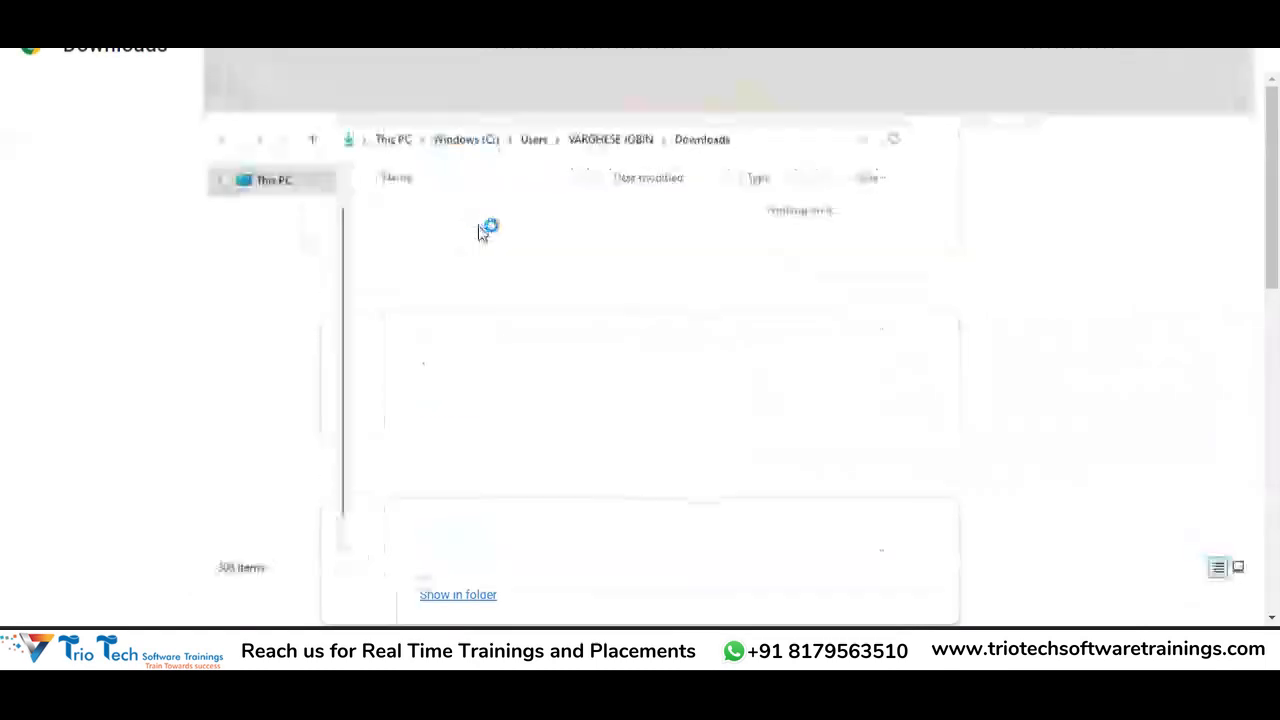
{"action": "double_click", "coordinate": [257, 152]}
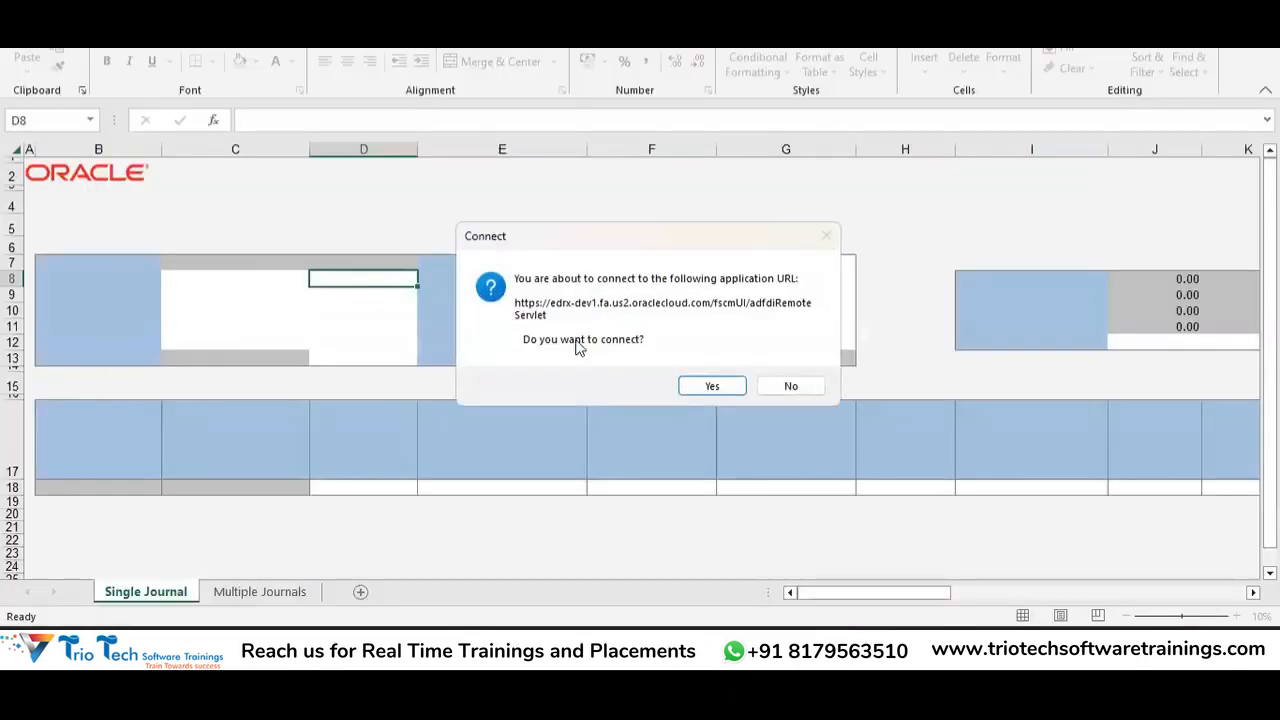
Accept the Oracle connection, then check the Manage Invoices and Journals tabs in Chrome.
{"action": "left_click", "coordinate": [705, 386]}
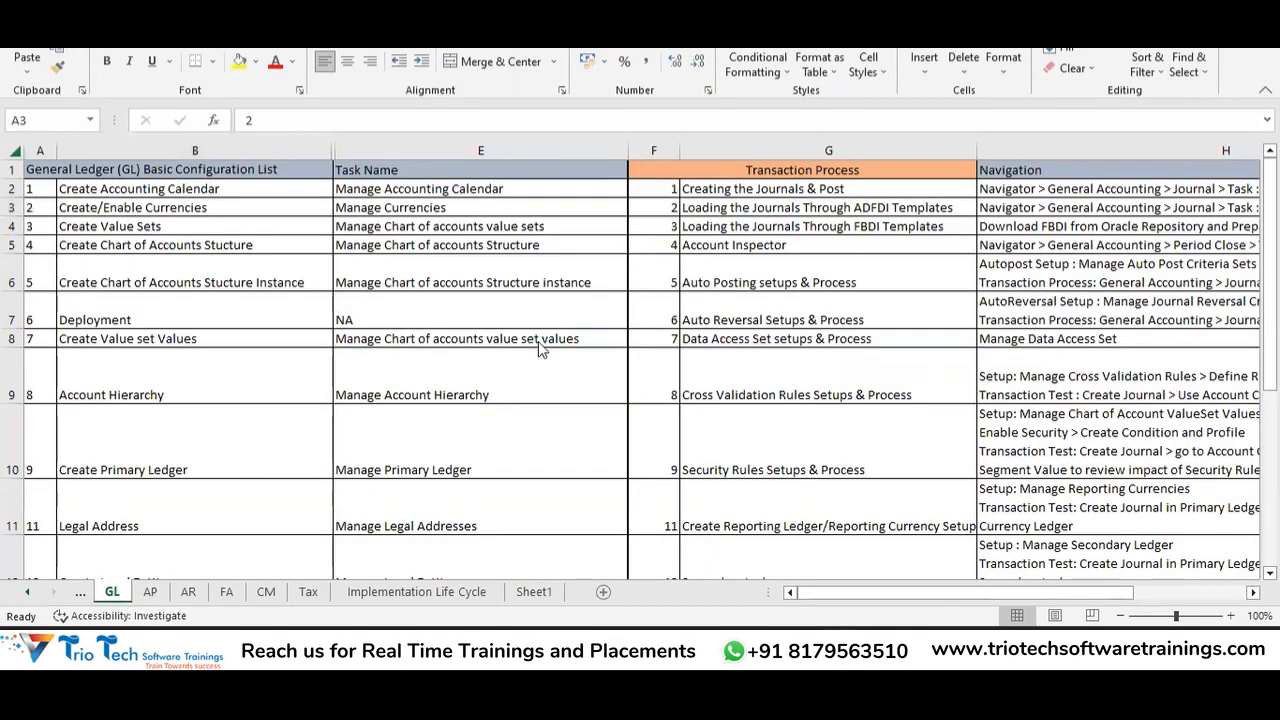
{"action": "key", "text": "alt+Tab"}
{"action": "key", "text": "alt+Tab"}
{"action": "key", "text": "alt+Tab"}
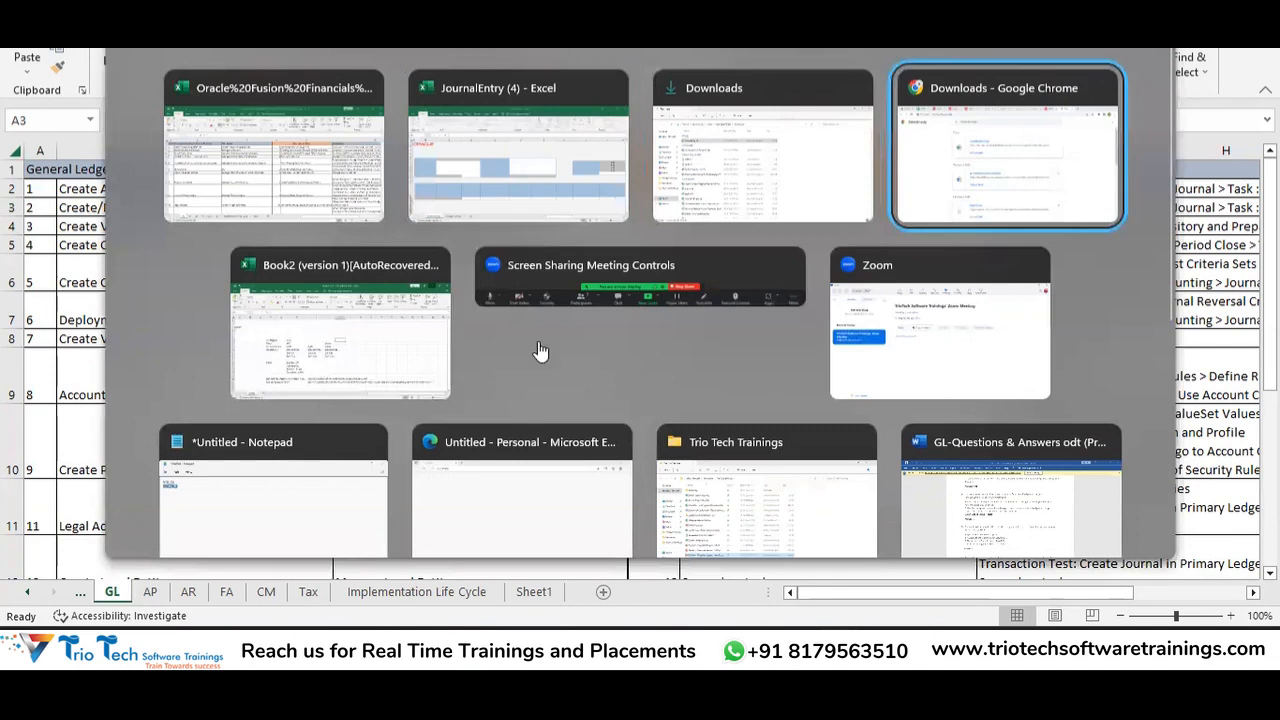
{"action": "key", "text": "ctrl+Tab"}
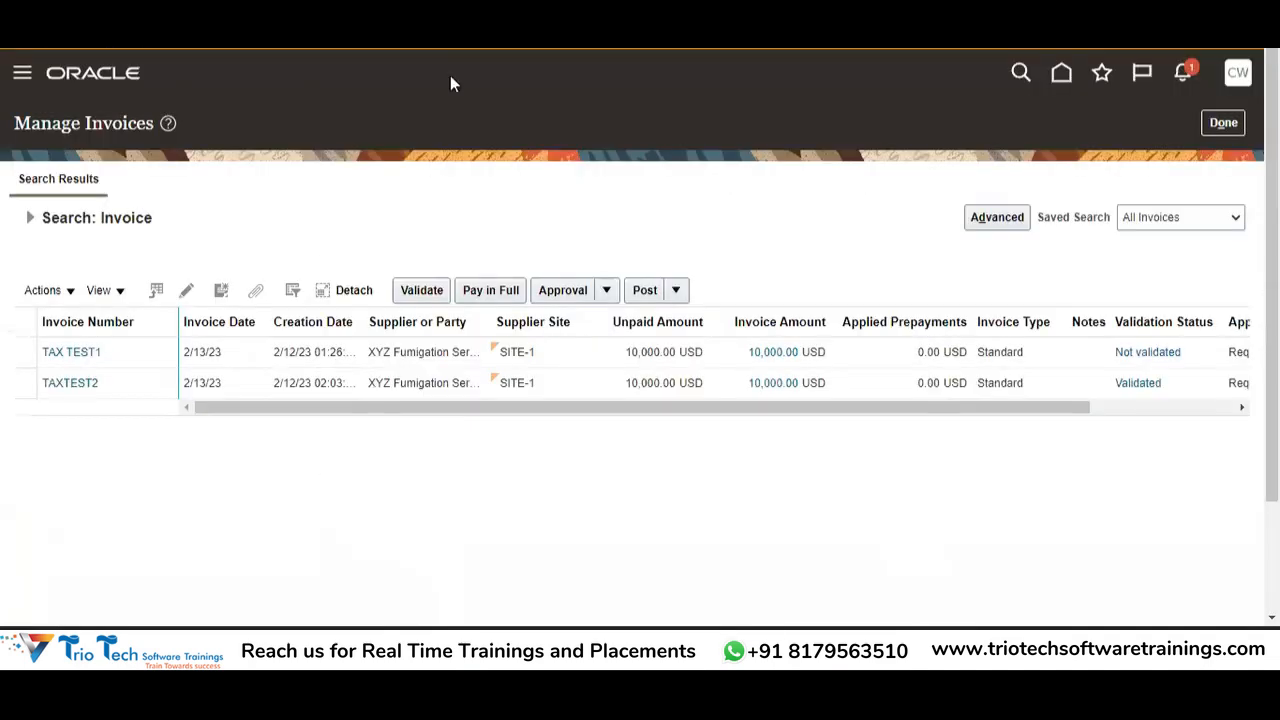
{"action": "key", "text": "ctrl+Tab"}
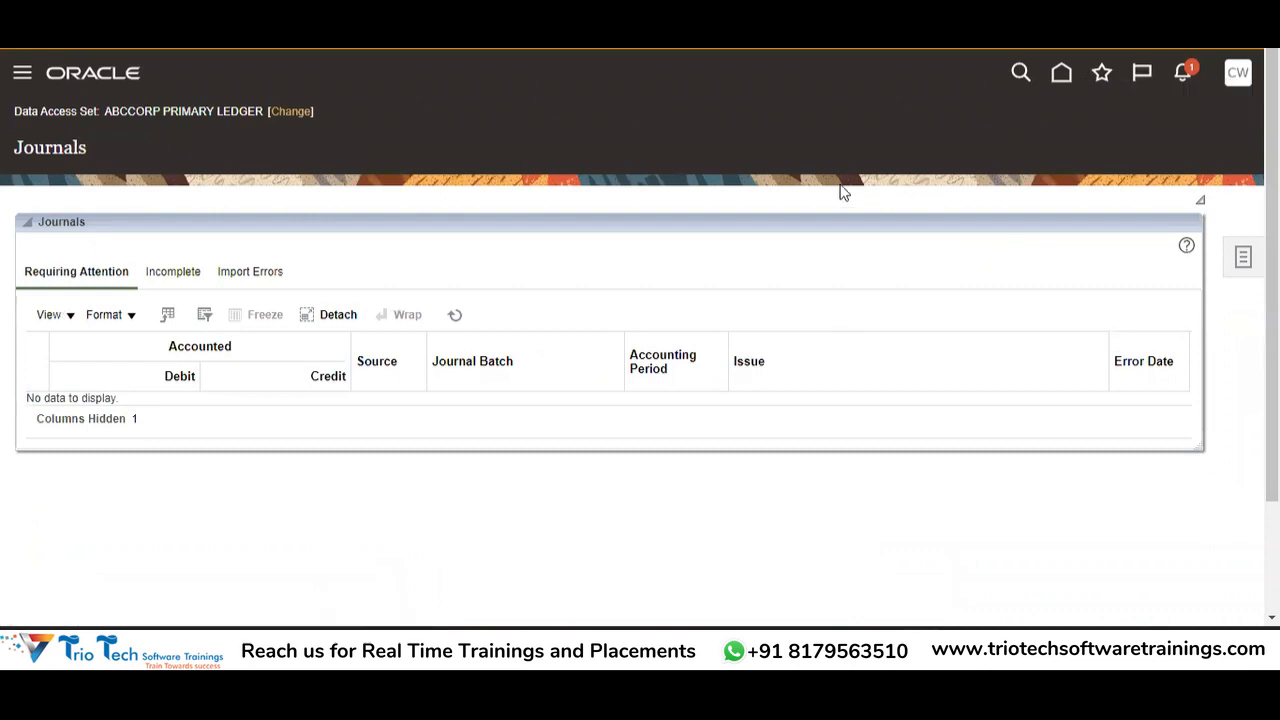
Back in the JournalEntry workbook, enter the user ID and password and submit them.
{"action": "key", "text": "alt+Tab"}
{"action": "key", "text": "alt+Tab"}
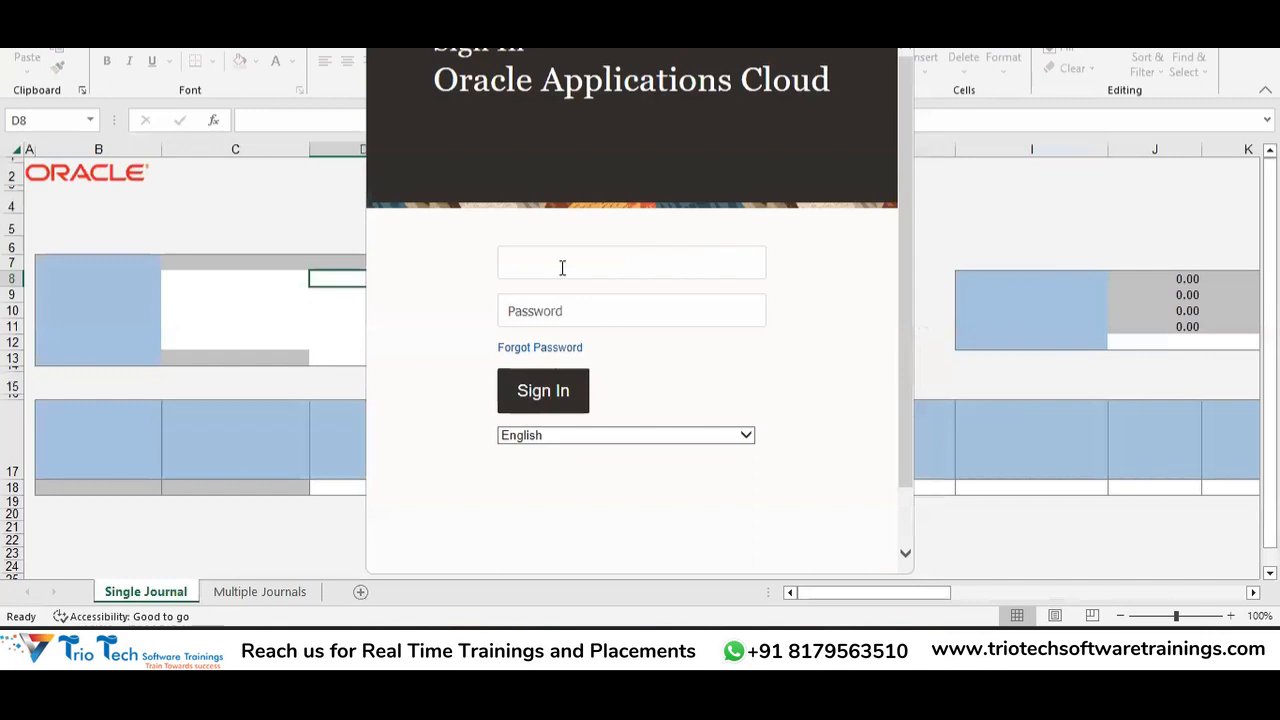
{"action": "key", "text": "Tab"}
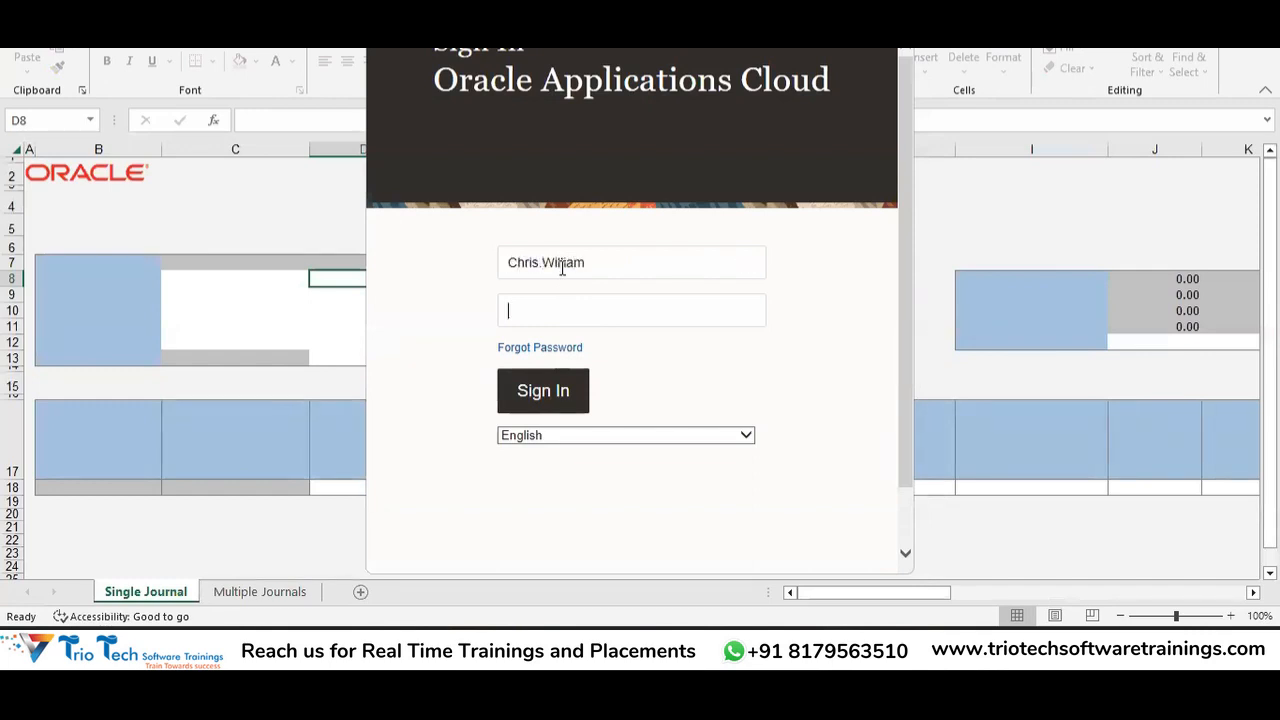
{"action": "type", "text": "••••••••"}
{"action": "left_click", "coordinate": [571, 395]}
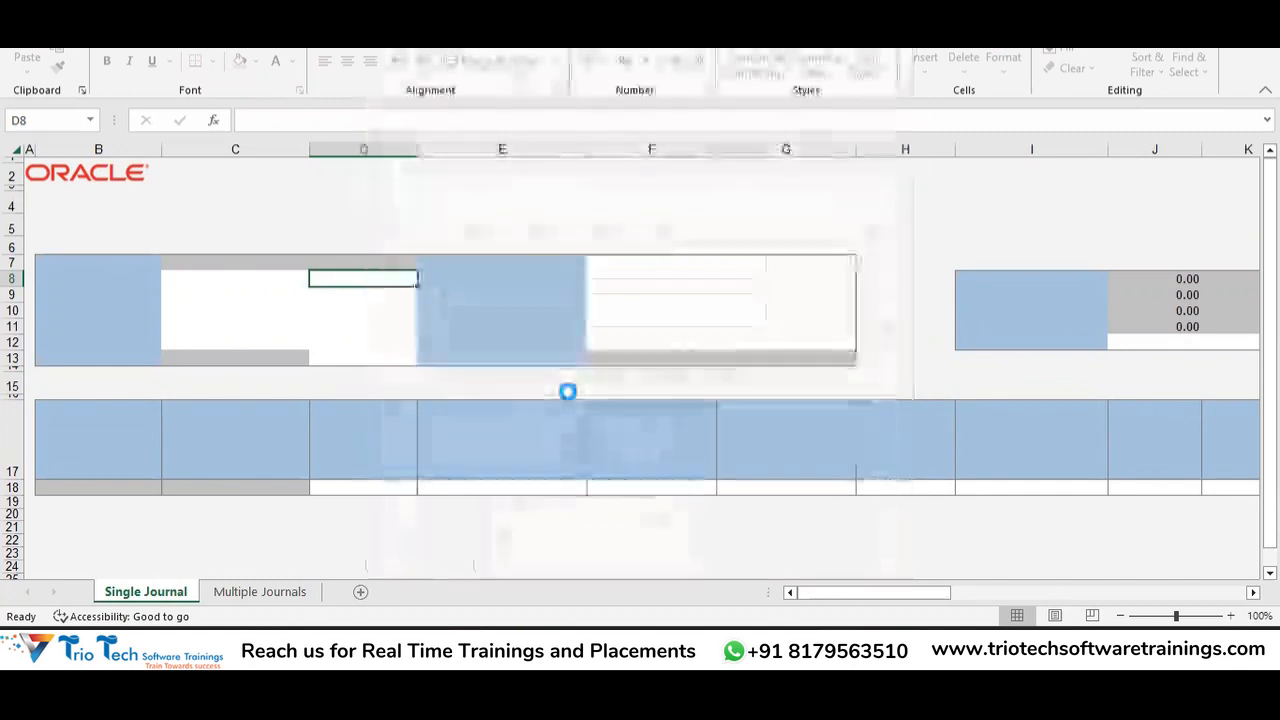
Skip the ADF Desktop Integration update so Create Journal loads for ABCCORP PRIMARY LEDGER.
{"action": "left_click", "coordinate": [843, 340]}
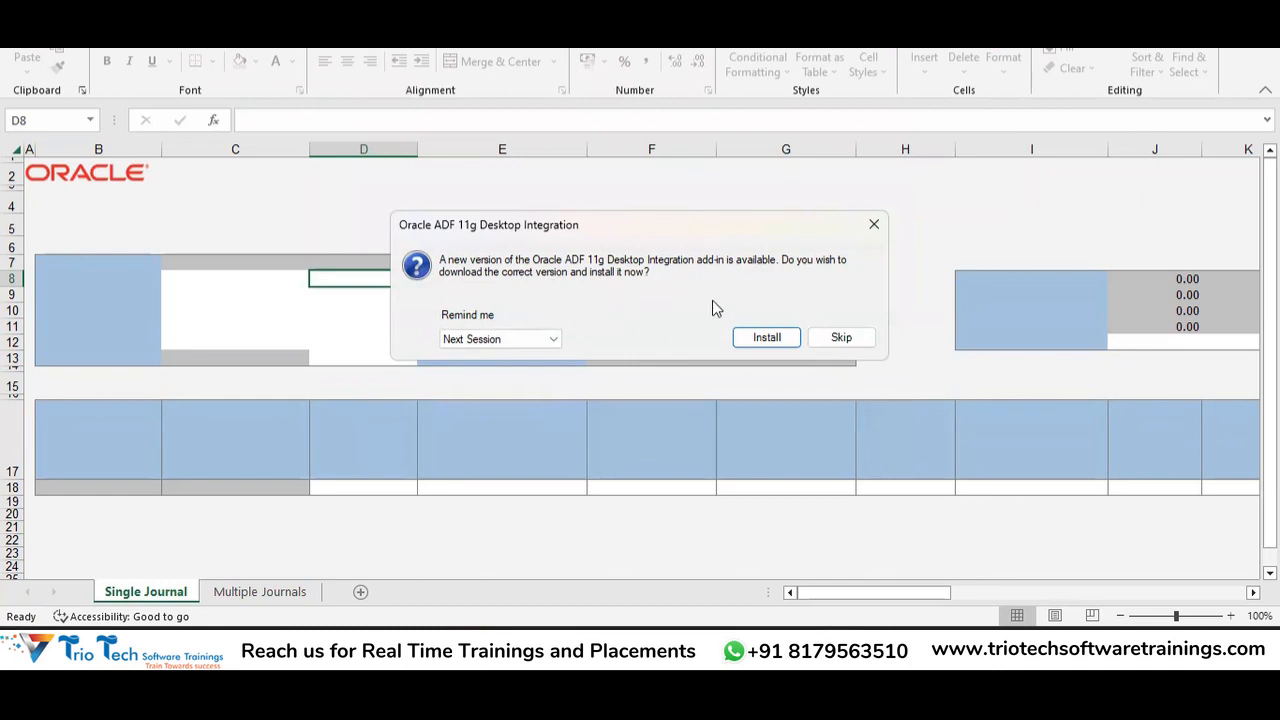
{"action": "left_click", "coordinate": [848, 343]}
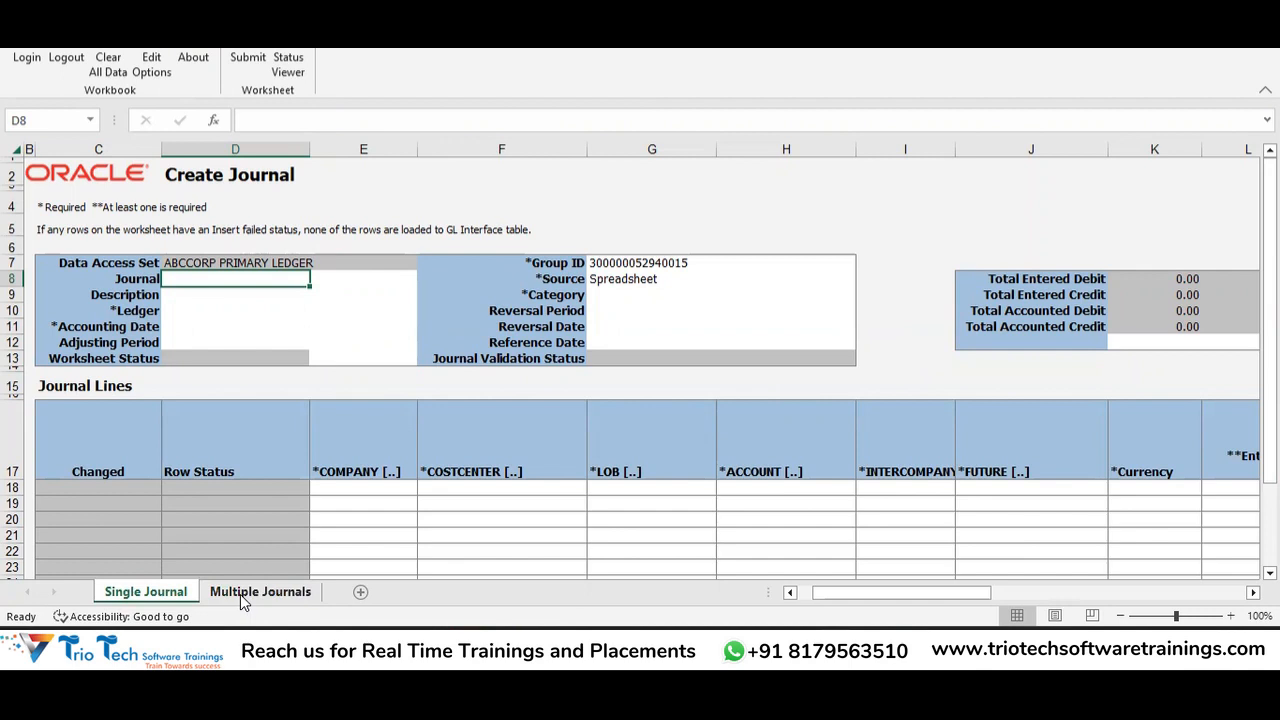
Compare the Multiple Journals and Single Journal sheets, ending on Single Journal.
{"action": "left_click", "coordinate": [270, 592]}
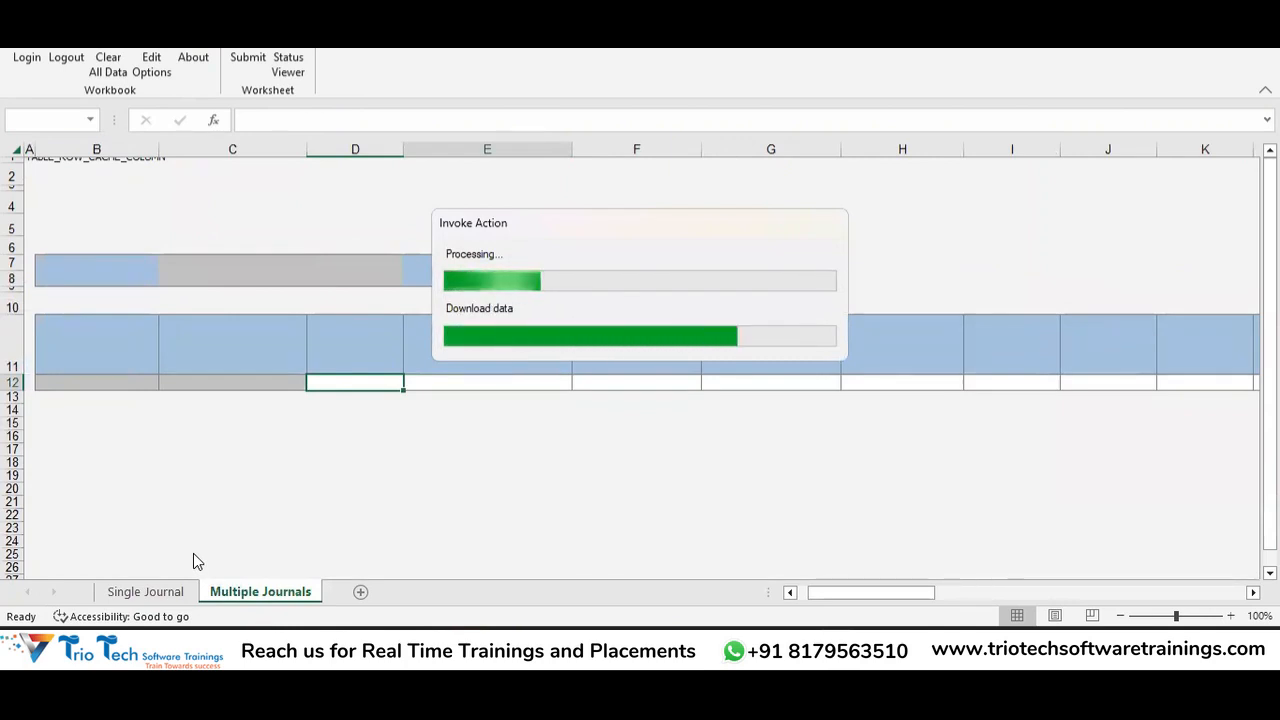
{"action": "left_click", "coordinate": [160, 593]}
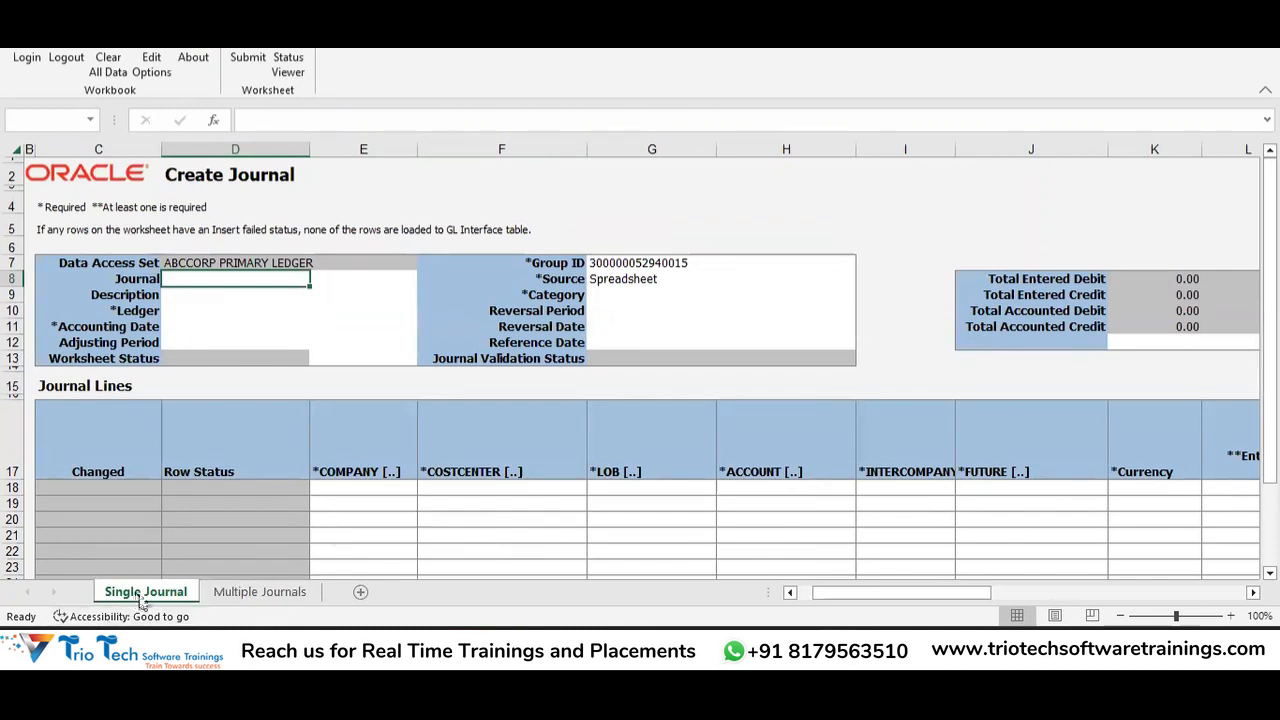
{"action": "left_click", "coordinate": [250, 593]}
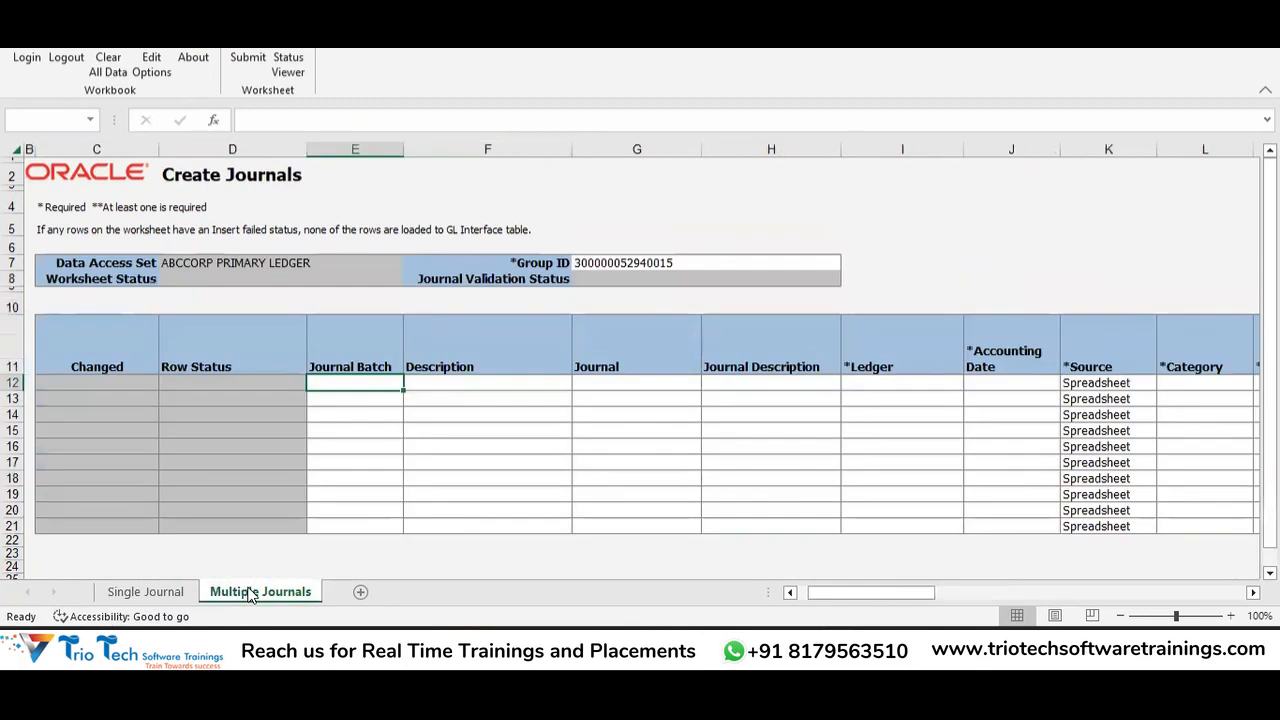
{"action": "left_click", "coordinate": [172, 592]}
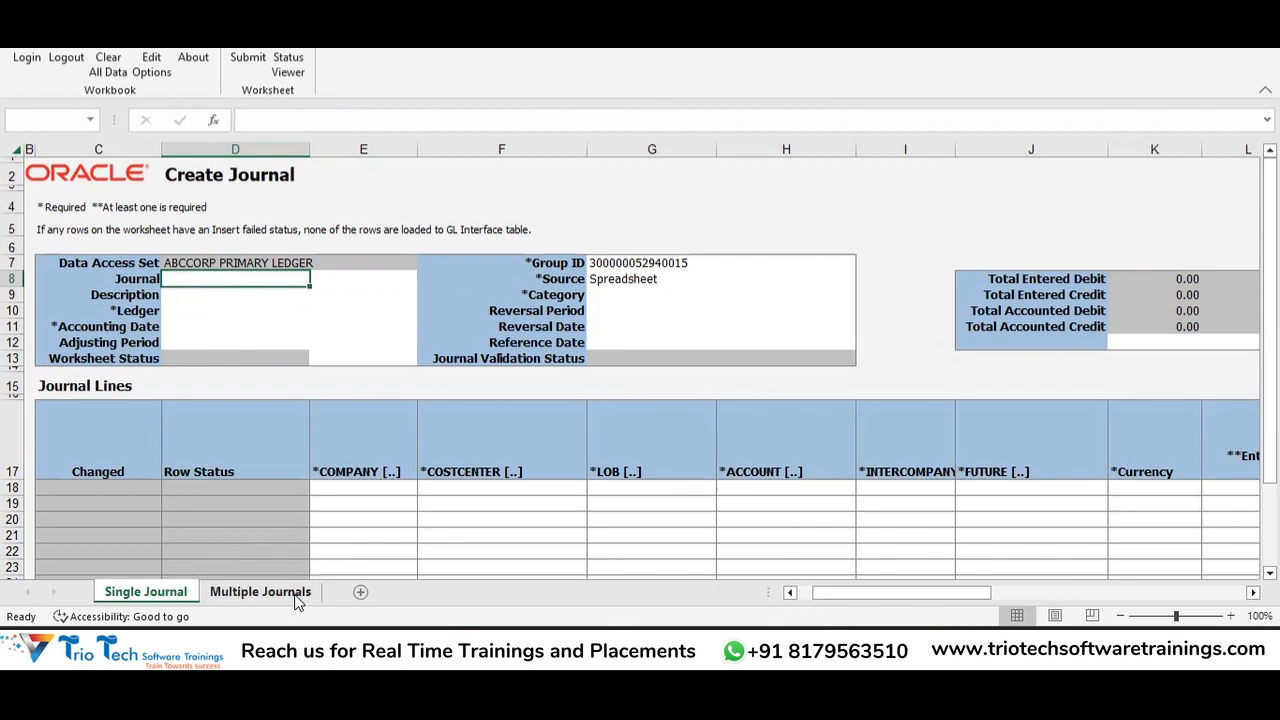
{"action": "left_click", "coordinate": [260, 592]}
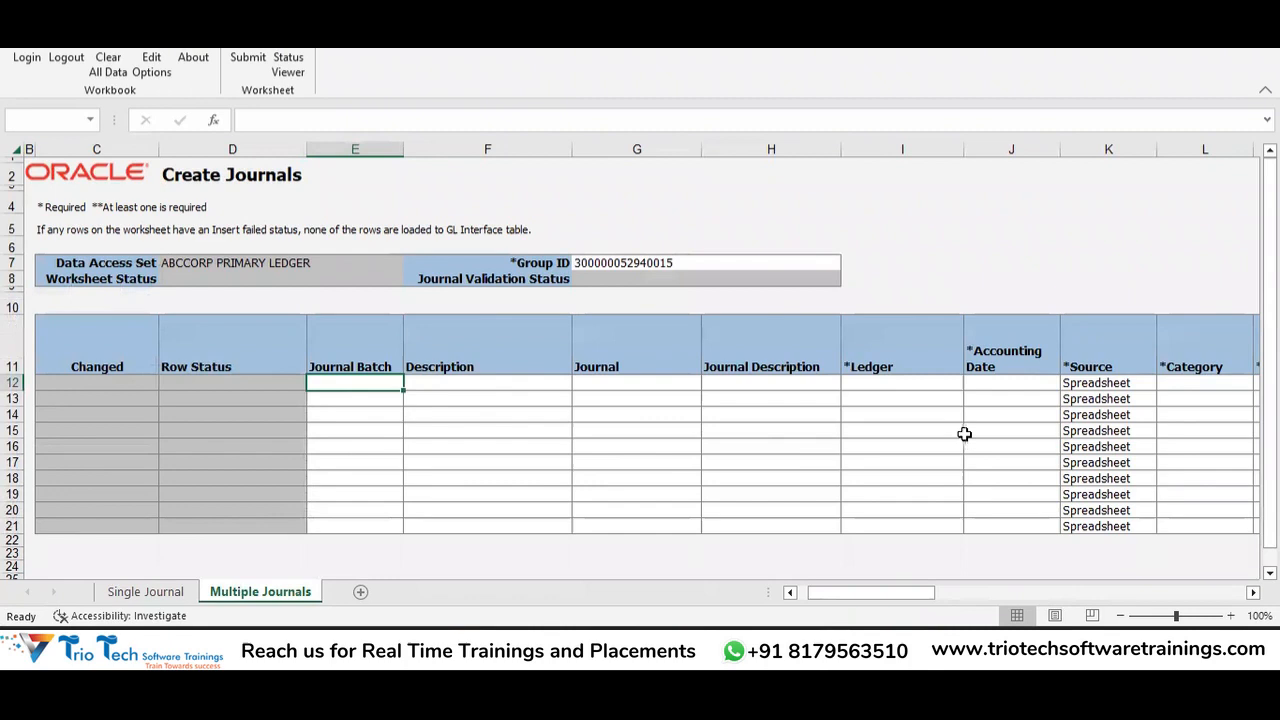
{"action": "left_click", "coordinate": [146, 592]}
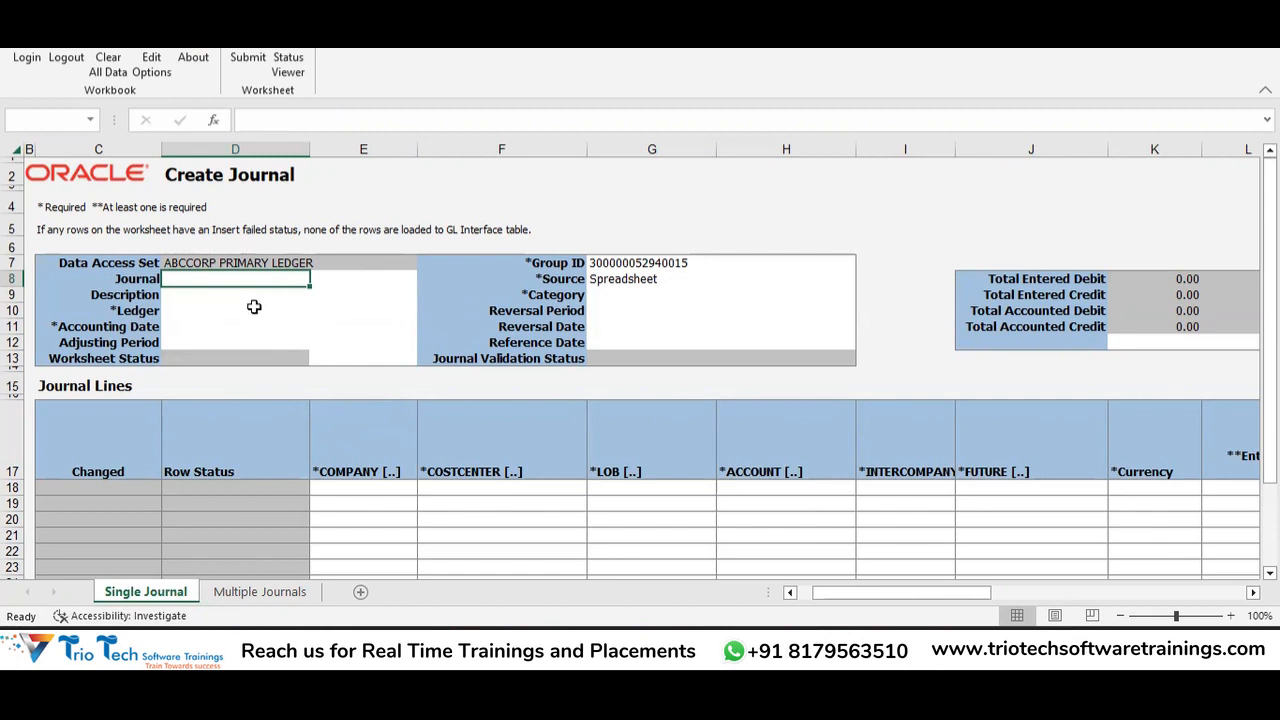
{"action": "left_click", "coordinate": [236, 594]}
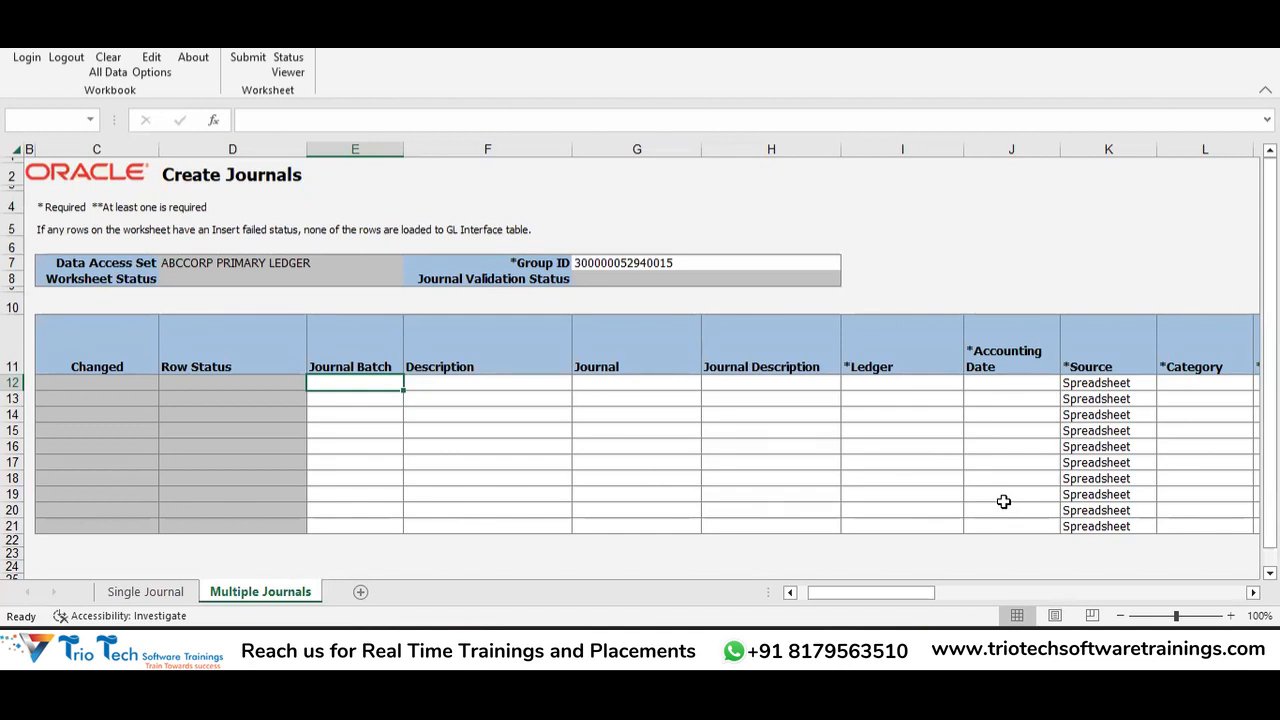
{"action": "left_click", "coordinate": [160, 591]}
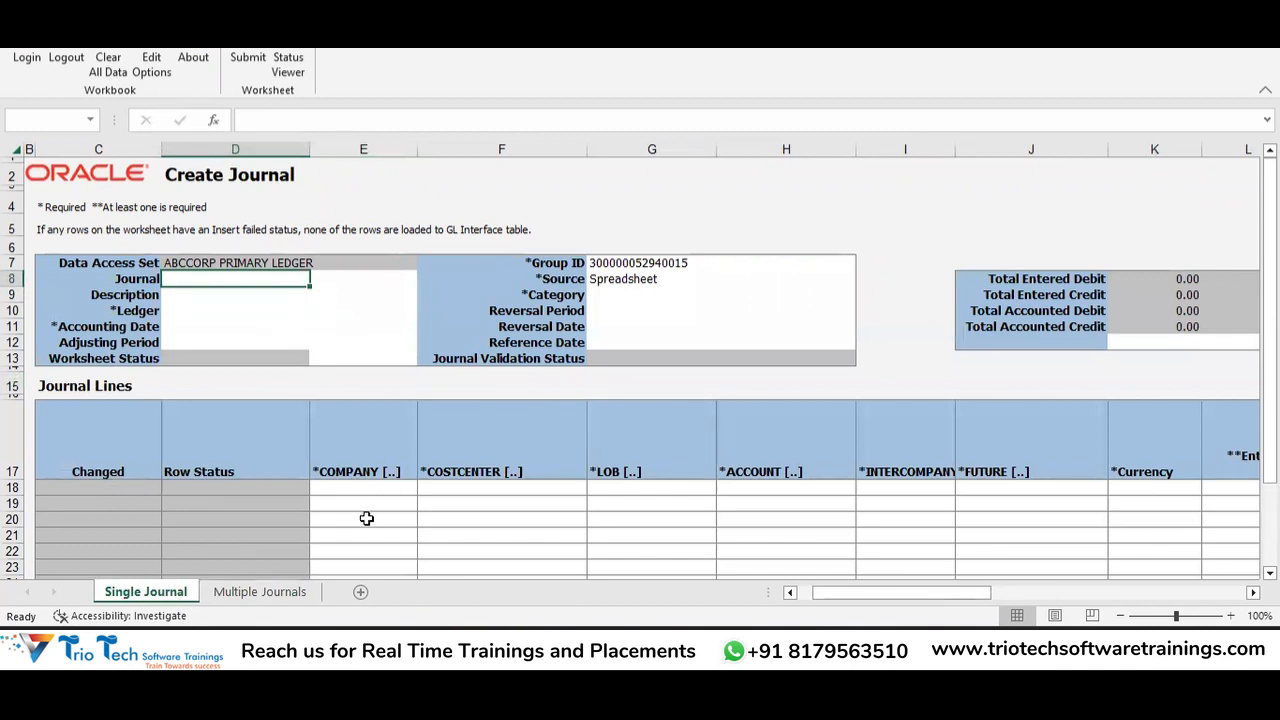
Set the journal's Ledger to ABCCORP PRIMARY LEDGER.
{"action": "left_click", "coordinate": [198, 295]}
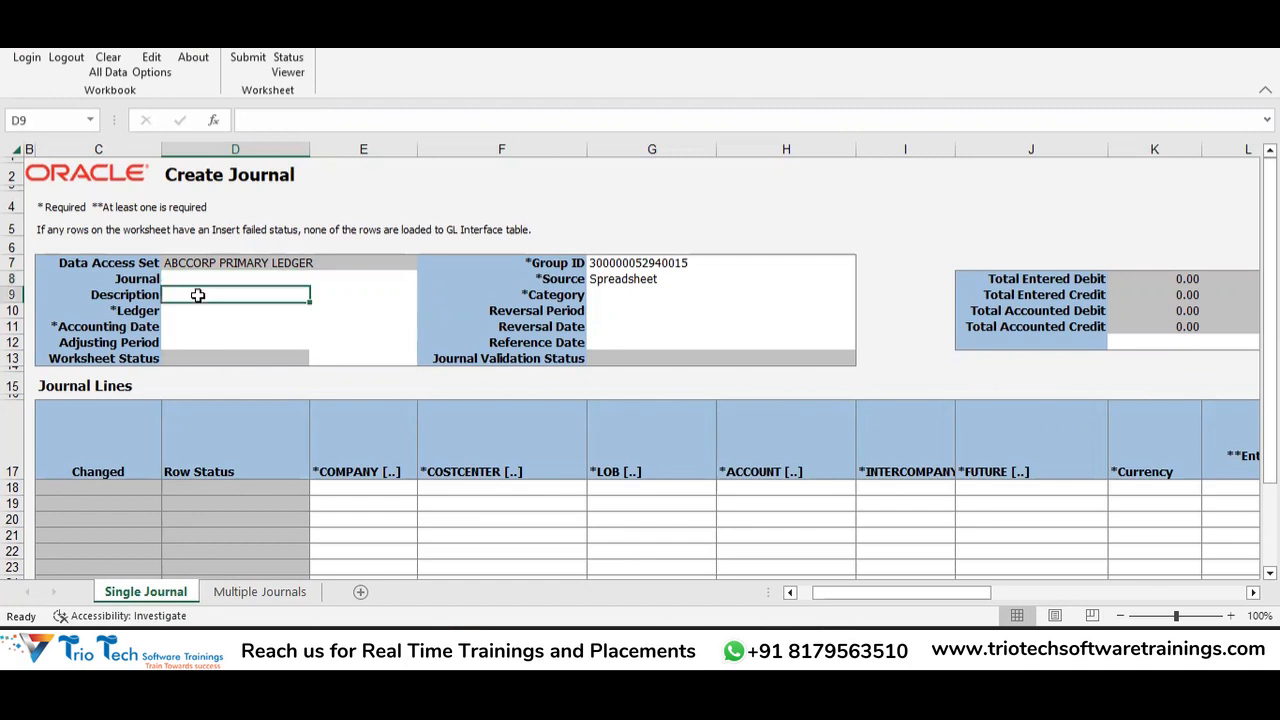
{"action": "left_click", "coordinate": [122, 279]}
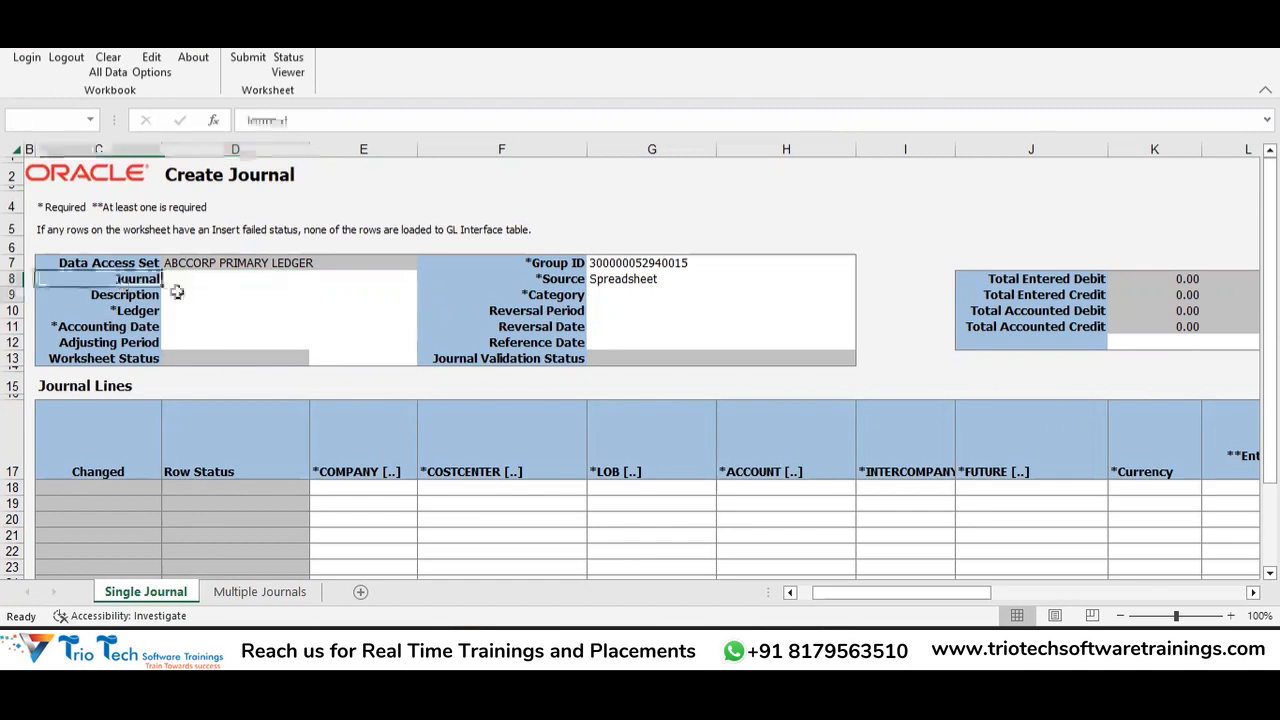
{"action": "left_click", "coordinate": [226, 311]}
{"action": "left_click", "coordinate": [317, 311]}
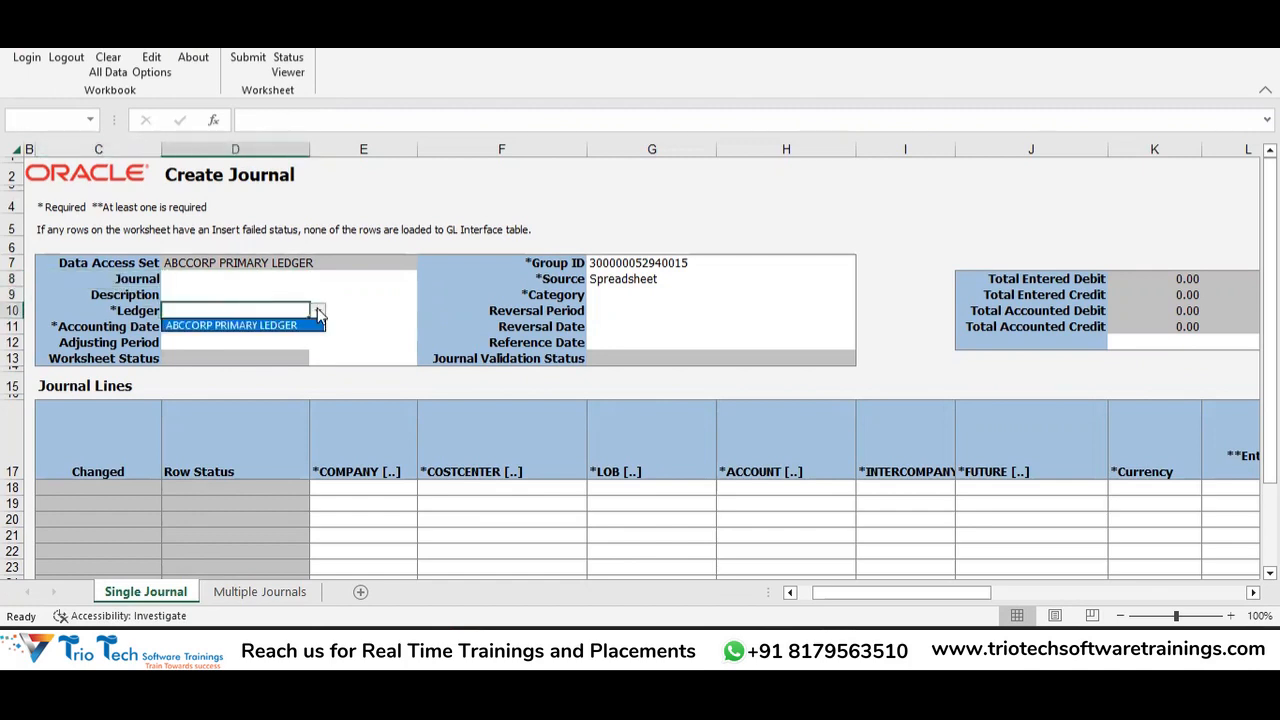
{"action": "left_click", "coordinate": [276, 327]}
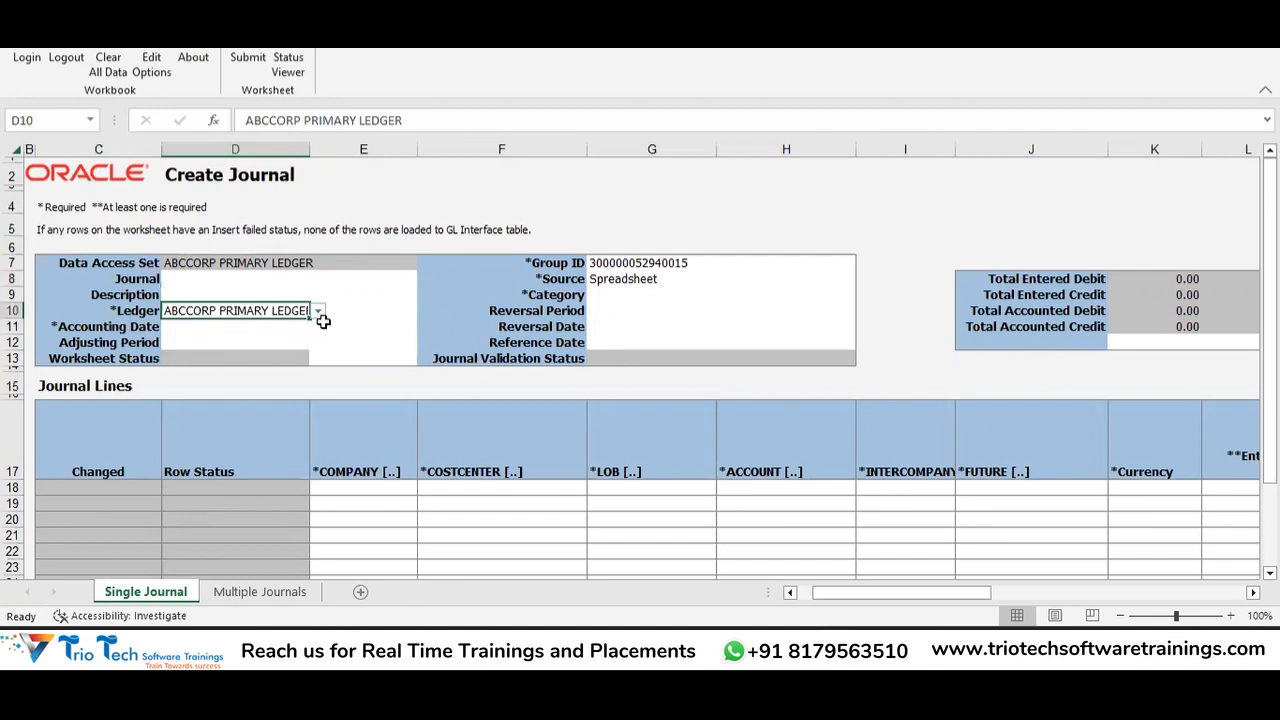
Enter 12/02/2023 as the Accounting Date.
{"action": "left_click", "coordinate": [284, 331]}
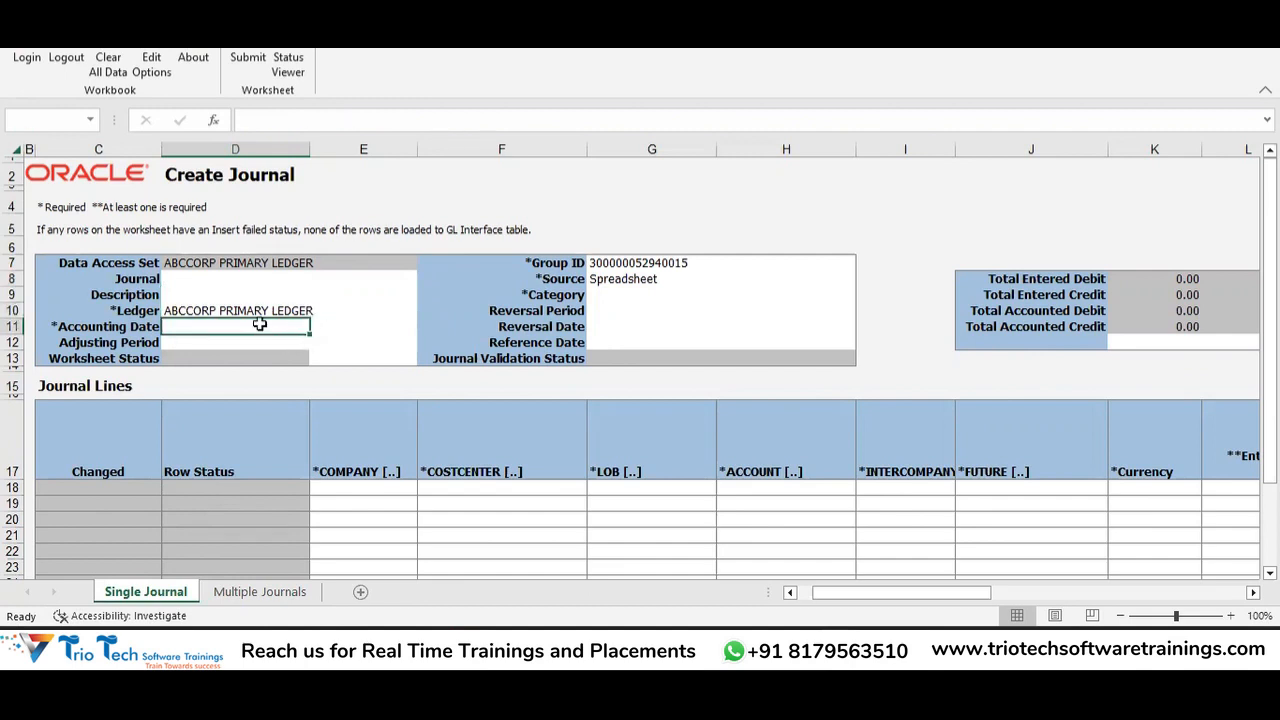
{"action": "double_click", "coordinate": [248, 329]}
{"action": "left_click", "coordinate": [233, 343]}
{"action": "left_click", "coordinate": [220, 328]}
{"action": "type", "text": "12"}
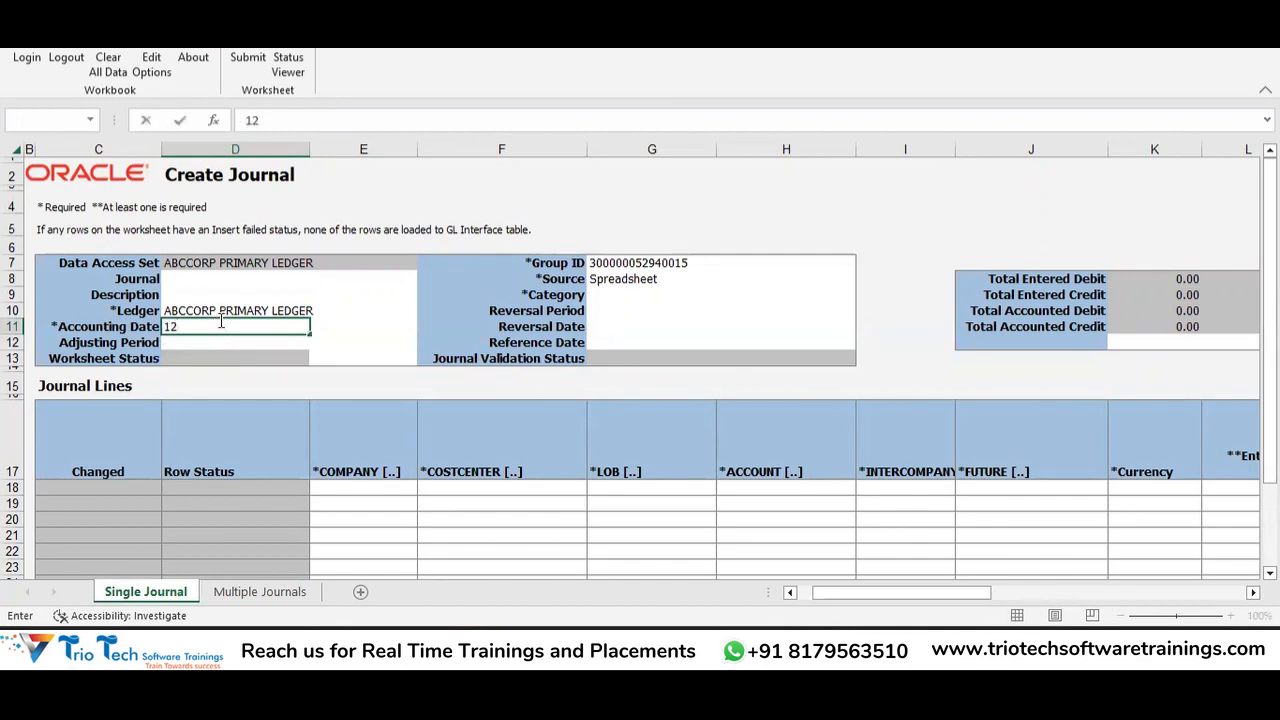
{"action": "type", "text": "/"}
{"action": "type", "text": "02/202"}
{"action": "type", "text": "3"}
{"action": "key", "text": "Tab"}
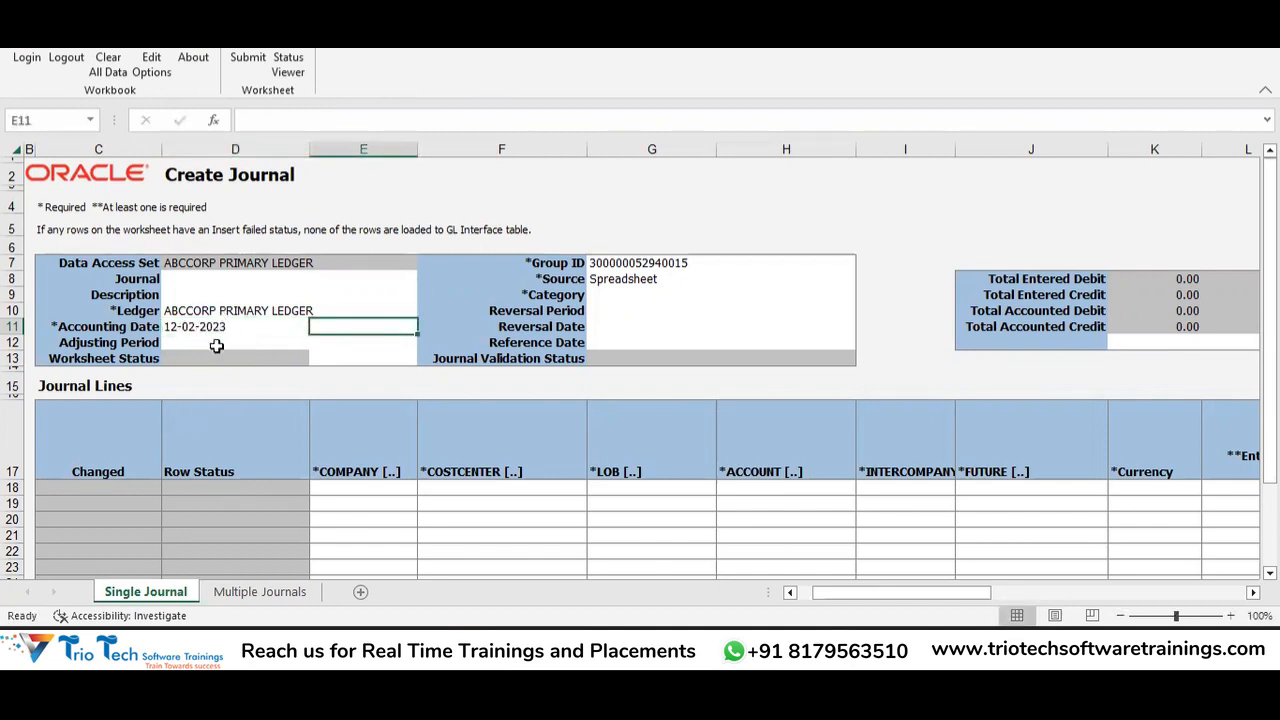
Check the Group ID and Spreadsheet source, then bring up the Category lookup.
{"action": "left_click", "coordinate": [621, 289]}
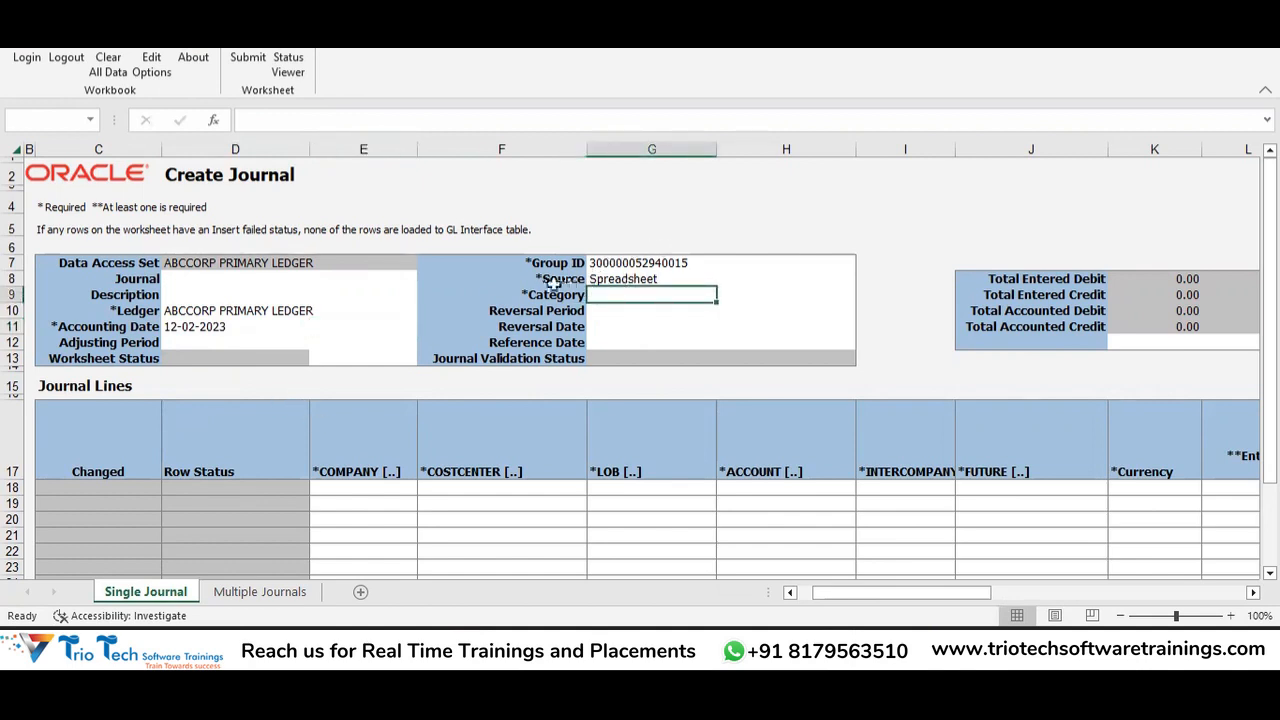
{"action": "left_click", "coordinate": [666, 259]}
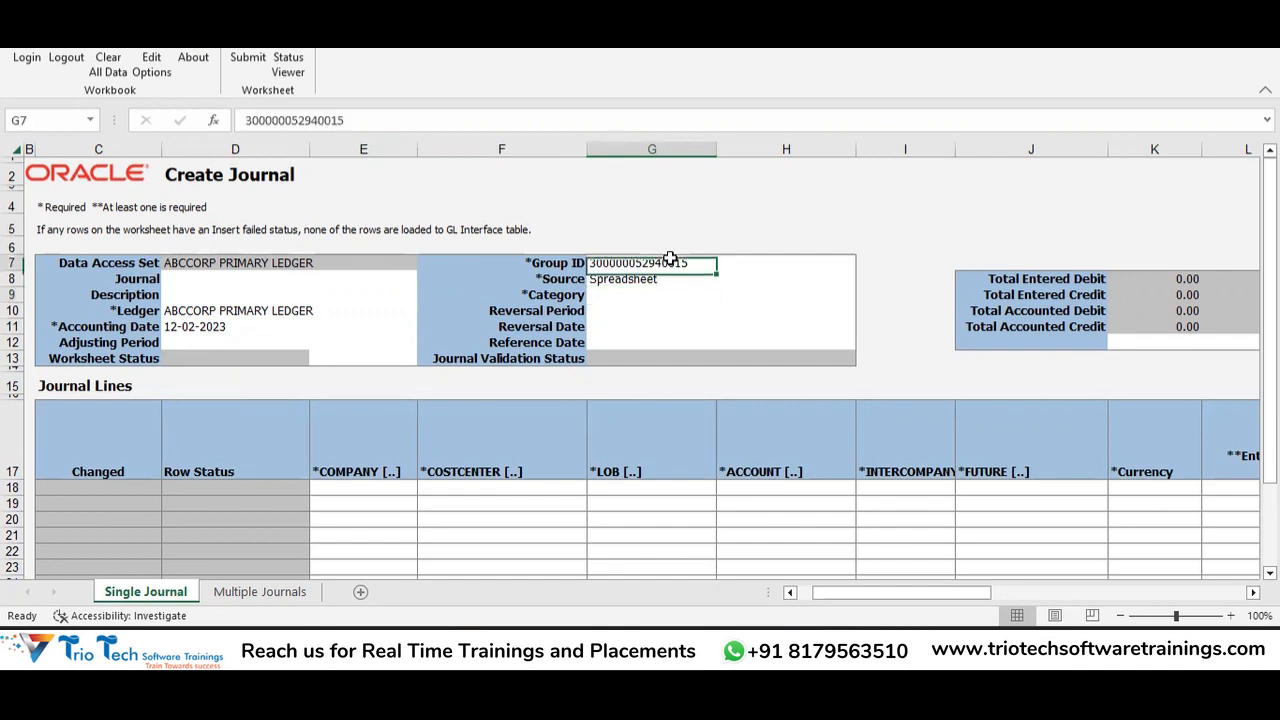
{"action": "left_click", "coordinate": [640, 280]}
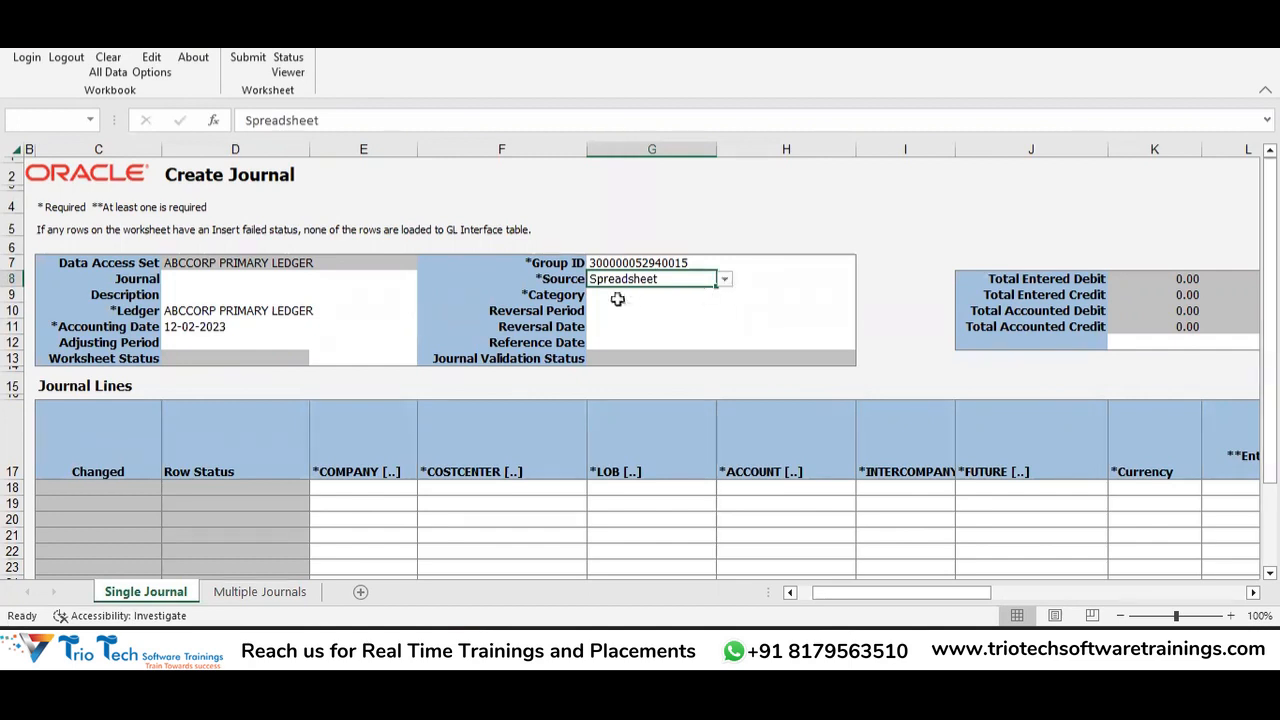
{"action": "left_click", "coordinate": [617, 298]}
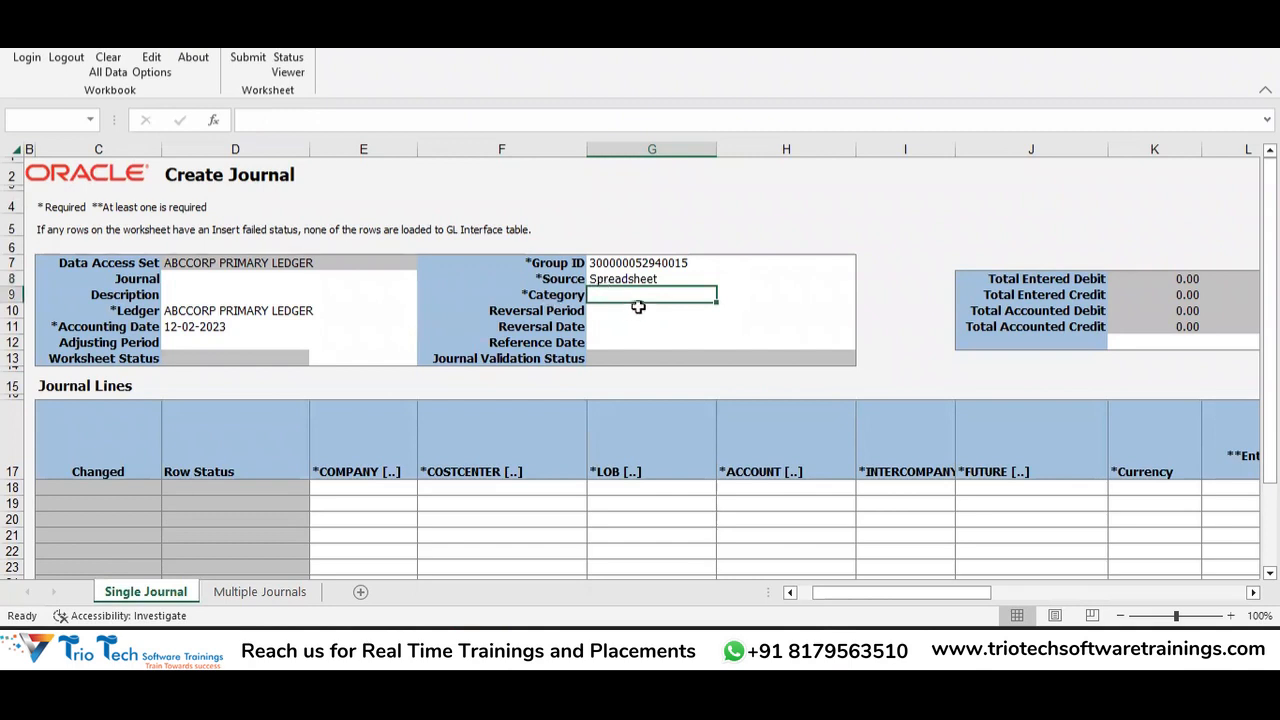
{"action": "double_click", "coordinate": [659, 292]}
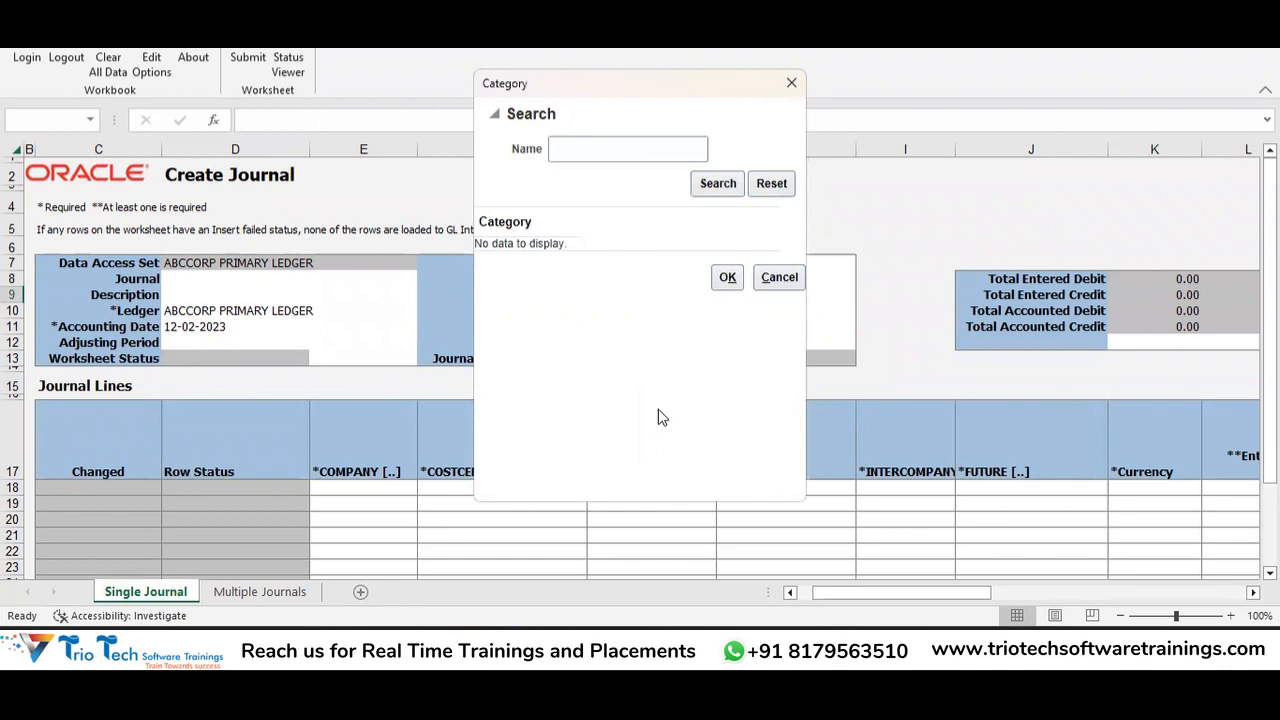
Search categories for 'Other' and set Other as the journal Category.
{"action": "left_click", "coordinate": [614, 155]}
{"action": "type", "text": "Other"}
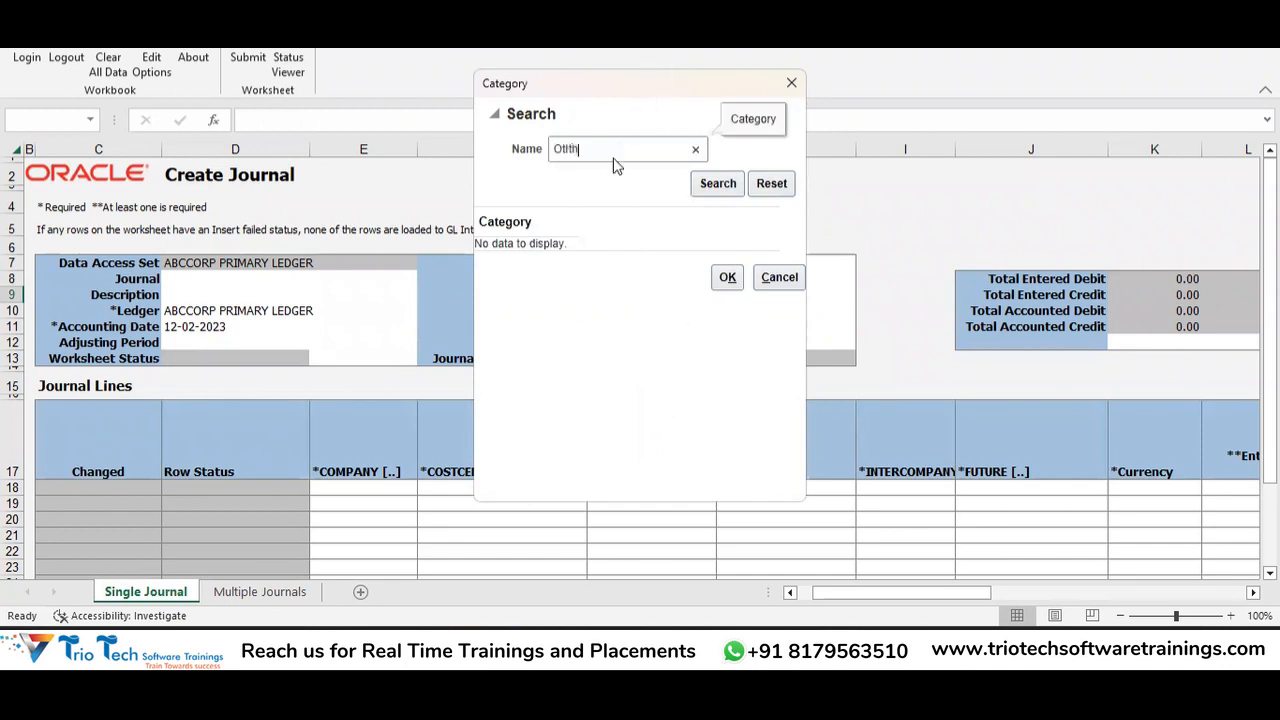
{"action": "left_click", "coordinate": [722, 192]}
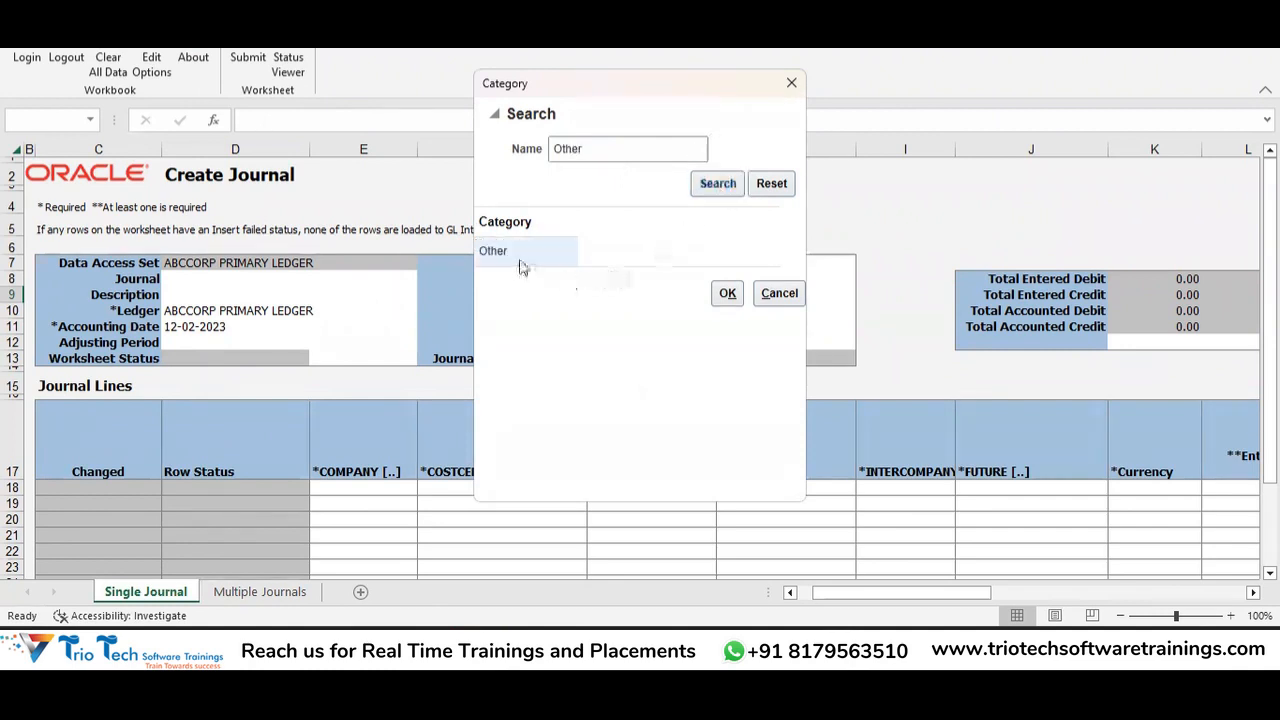
{"action": "left_click", "coordinate": [520, 258]}
{"action": "left_click", "coordinate": [728, 293]}
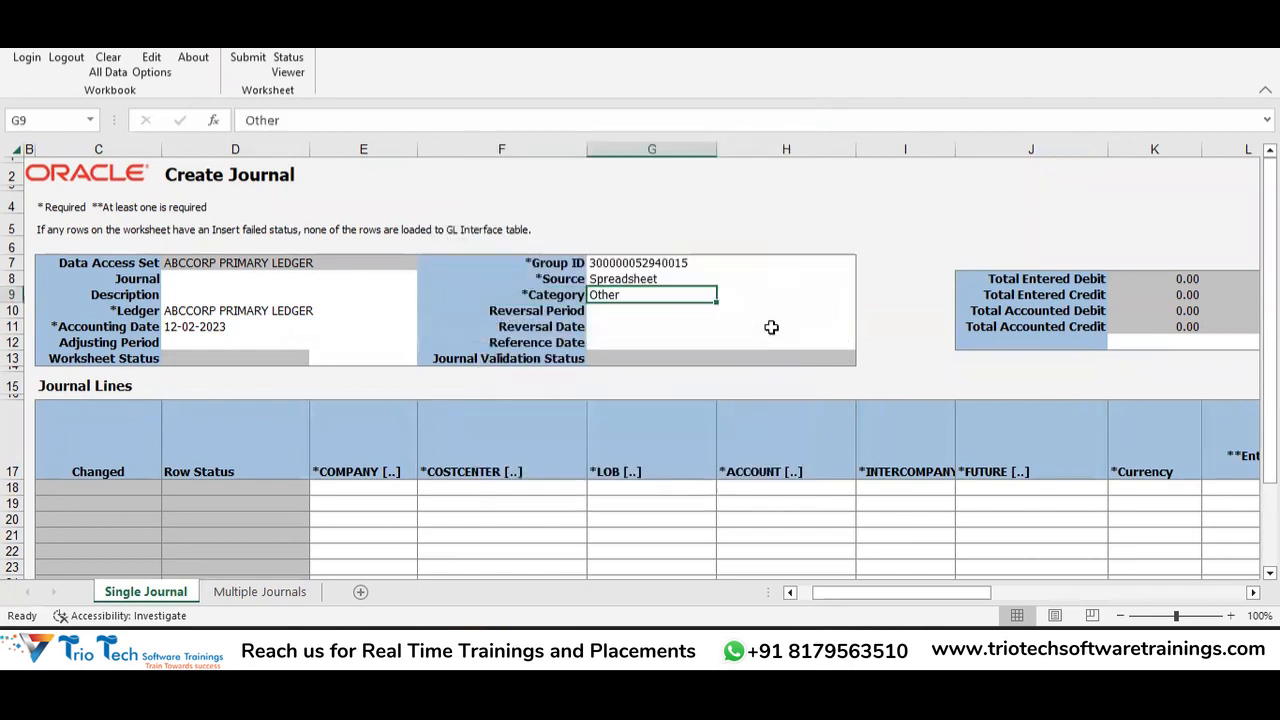
{"action": "left_click", "coordinate": [680, 310]}
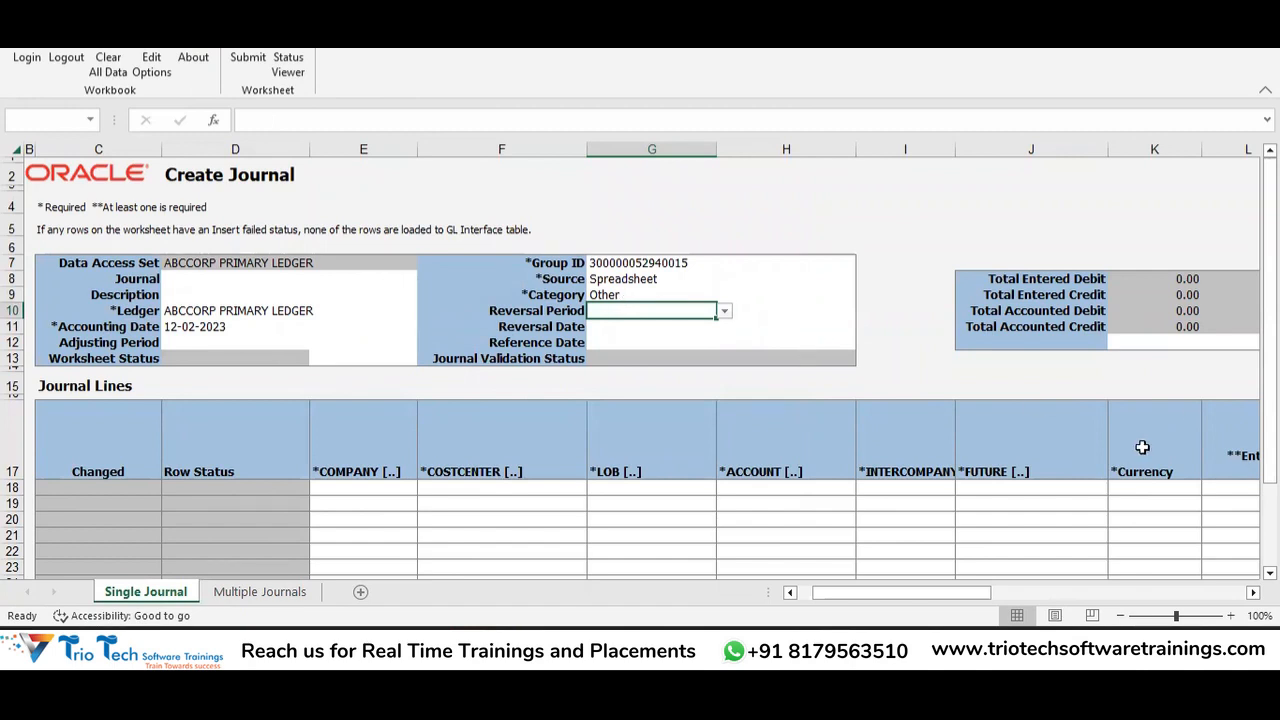
{"action": "left_click_drag", "start_coordinate": [1269, 282], "coordinate": [1269, 316]}
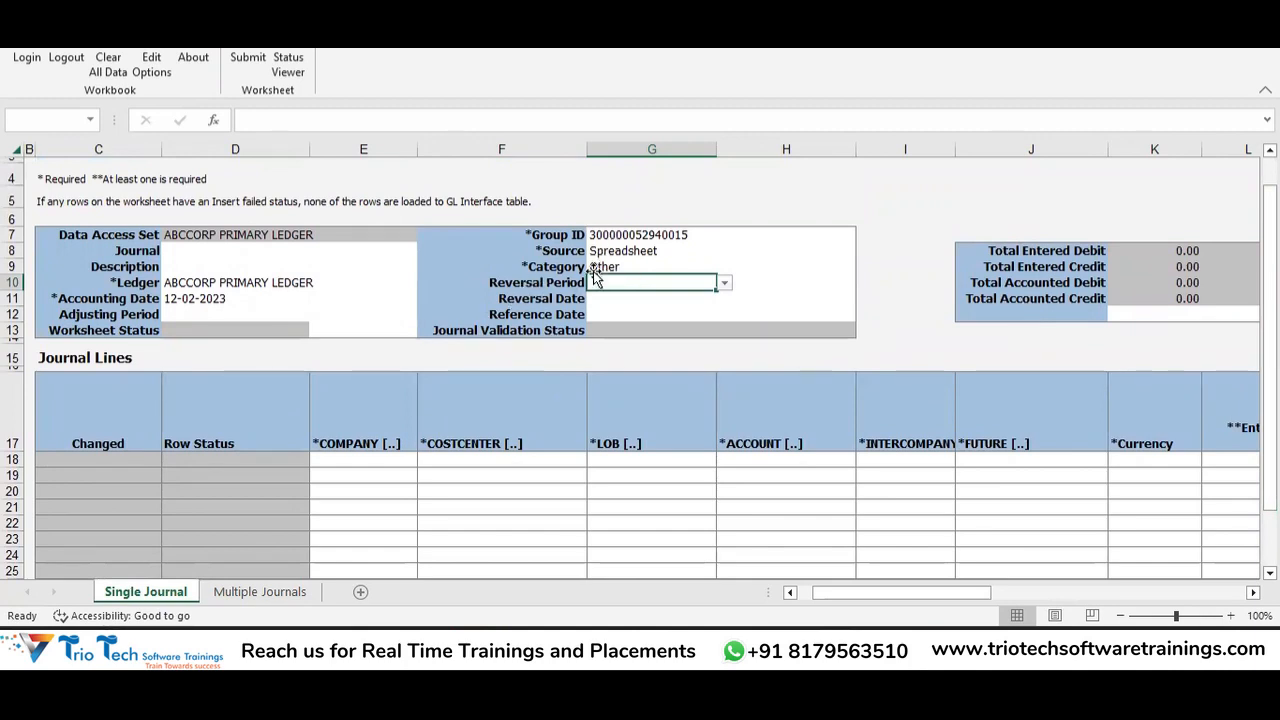
{"action": "left_click", "coordinate": [366, 458]}
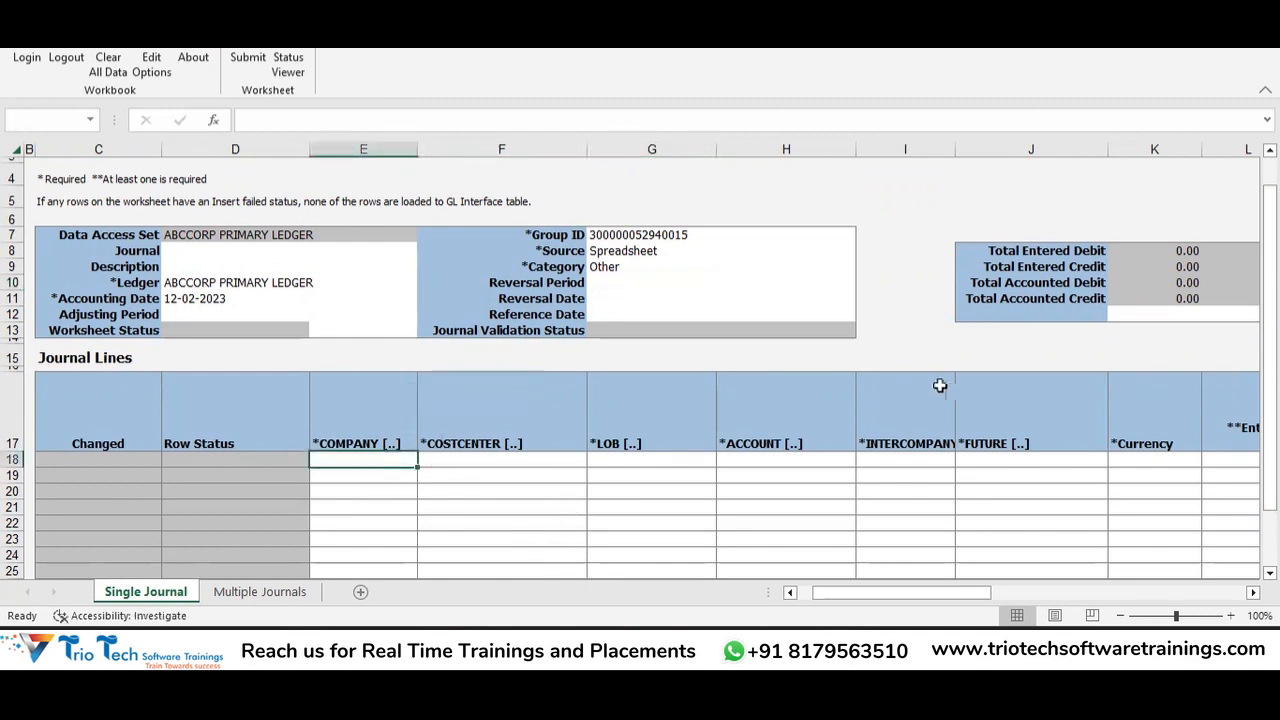
{"action": "left_click", "coordinate": [1095, 264]}
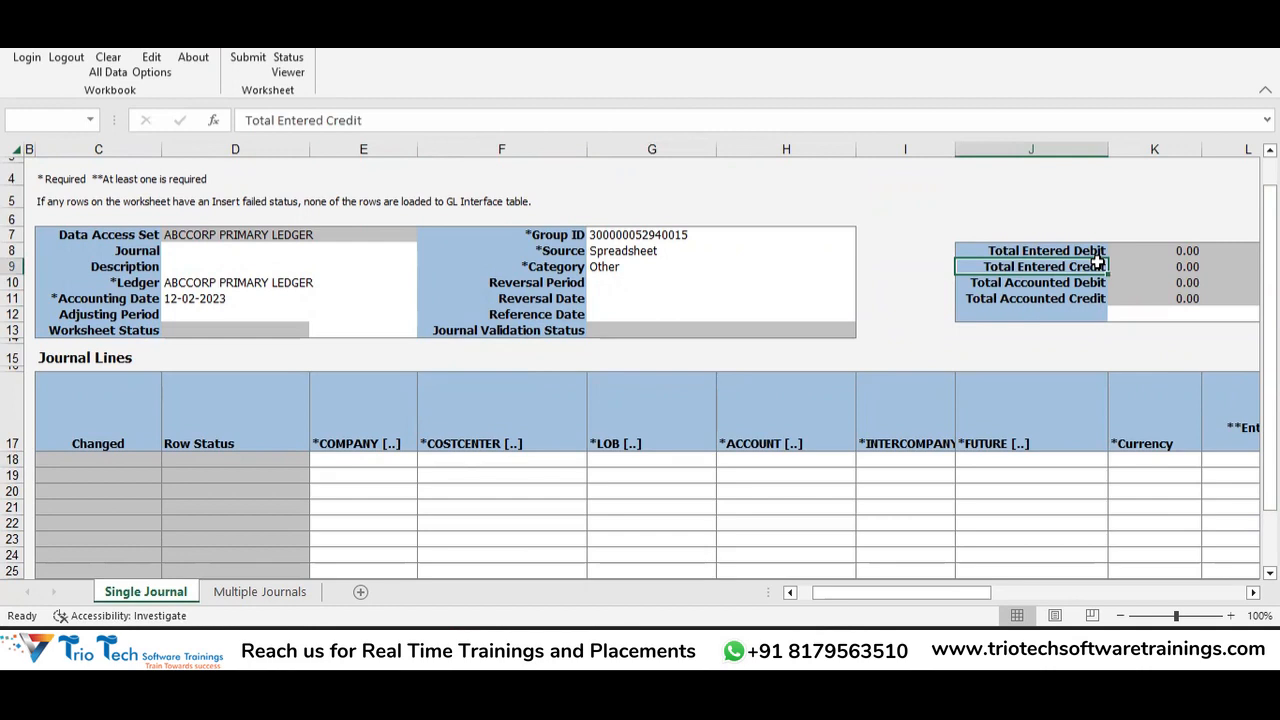
{"action": "key", "text": "Right"}
{"action": "key", "text": "Right"}
{"action": "key", "text": "Right"}
{"action": "key", "text": "Left"}
{"action": "key", "text": "Left"}
{"action": "key", "text": "Left"}
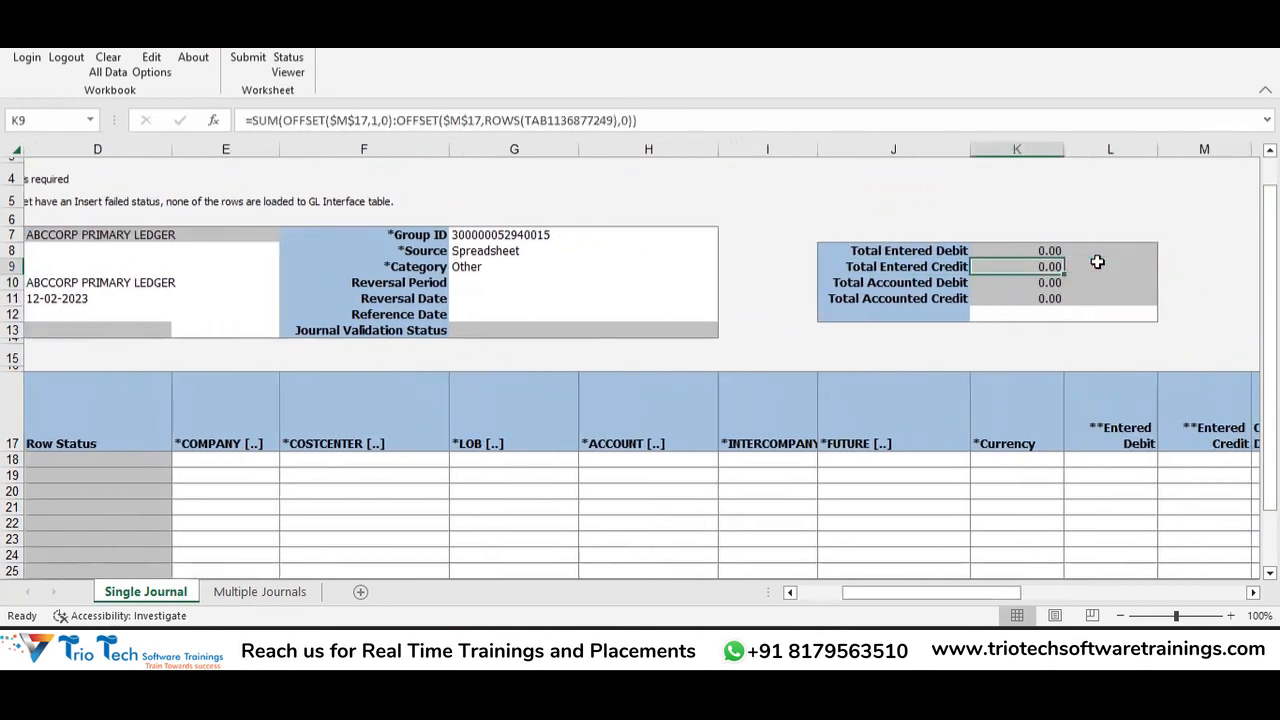
{"action": "key", "text": "Up"}
{"action": "key", "text": "Up"}
{"action": "key", "text": "Right"}
{"action": "key", "text": "Down"}
{"action": "key", "text": "Down"}
{"action": "key", "text": "Down"}
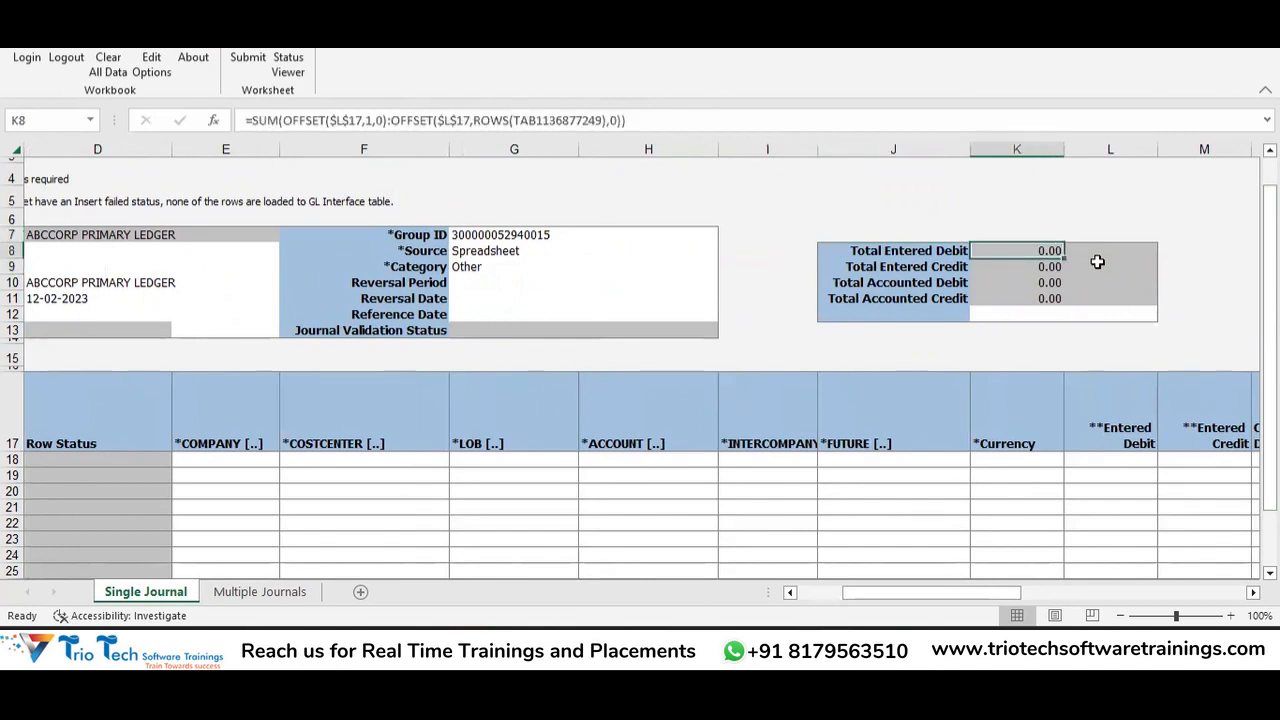
{"action": "key", "text": "Left"}
{"action": "key", "text": "Left"}
{"action": "key", "text": "Left"}
{"action": "key", "text": "Left"}
{"action": "key", "text": "Left"}
{"action": "key", "text": "Left"}
{"action": "key", "text": "Left"}
{"action": "key", "text": "Left"}
{"action": "key", "text": "Left"}
{"action": "key", "text": "Down"}
{"action": "key", "text": "Right"}
{"action": "key", "text": "Right"}
{"action": "key", "text": "Right"}
{"action": "key", "text": "Right"}
{"action": "key", "text": "Right"}
{"action": "key", "text": "Right"}
{"action": "key", "text": "Right"}
{"action": "key", "text": "Right"}
{"action": "key", "text": "Right"}
{"action": "key", "text": "Right"}
{"action": "key", "text": "Right"}
{"action": "key", "text": "Right"}
{"action": "key", "text": "Right"}
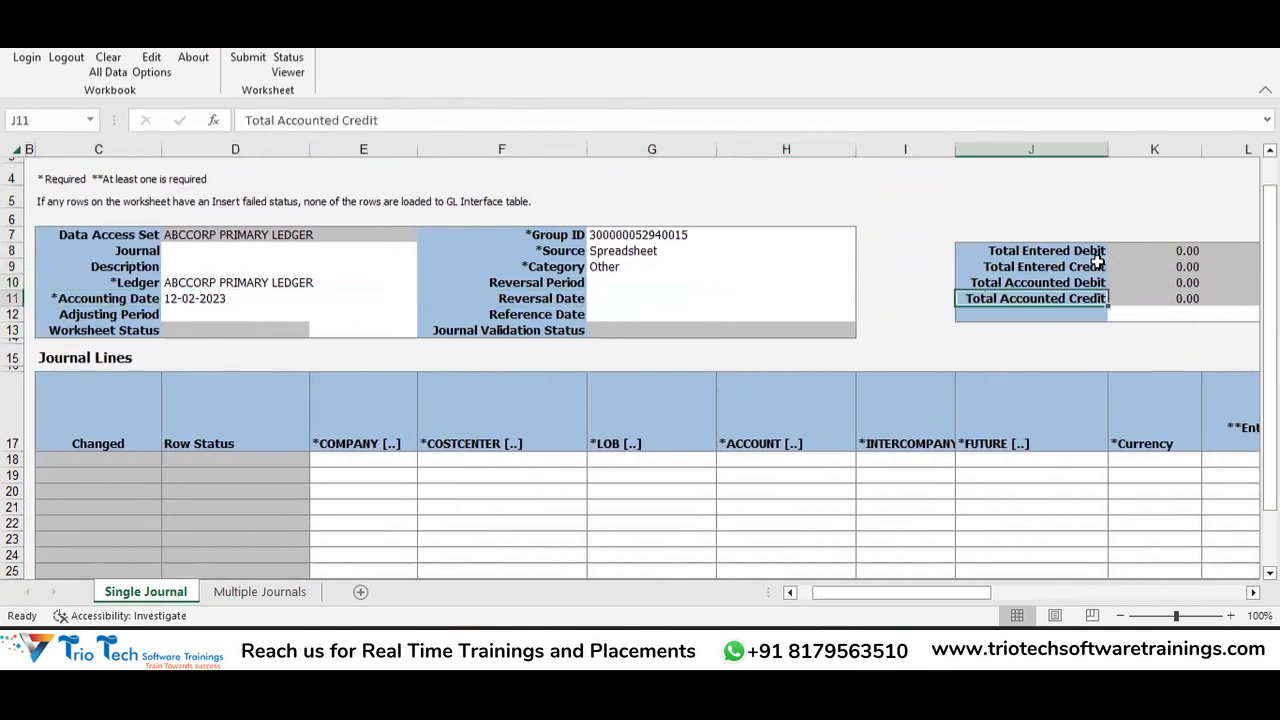
{"action": "key", "text": "Right"}
{"action": "key", "text": "Left"}
{"action": "key", "text": "Left"}
{"action": "key", "text": "Left"}
{"action": "key", "text": "Left"}
{"action": "key", "text": "Left"}
{"action": "key", "text": "Left"}
{"action": "key", "text": "Left"}
{"action": "key", "text": "Left"}
{"action": "key", "text": "Left"}
{"action": "key", "text": "Left"}
{"action": "key", "text": "Left"}
{"action": "key", "text": "Left"}
{"action": "key", "text": "Left"}
{"action": "key", "text": "Left"}
{"action": "key", "text": "Left"}
{"action": "key", "text": "Left"}
{"action": "key", "text": "Left"}
{"action": "key", "text": "Down"}
{"action": "key", "text": "Down"}
{"action": "key", "text": "Down"}
{"action": "key", "text": "Right"}
{"action": "key", "text": "Right"}
{"action": "key", "text": "Right"}
{"action": "key", "text": "Right"}
{"action": "left_click_drag", "start_coordinate": [1176, 251], "coordinate": [1175, 308]}
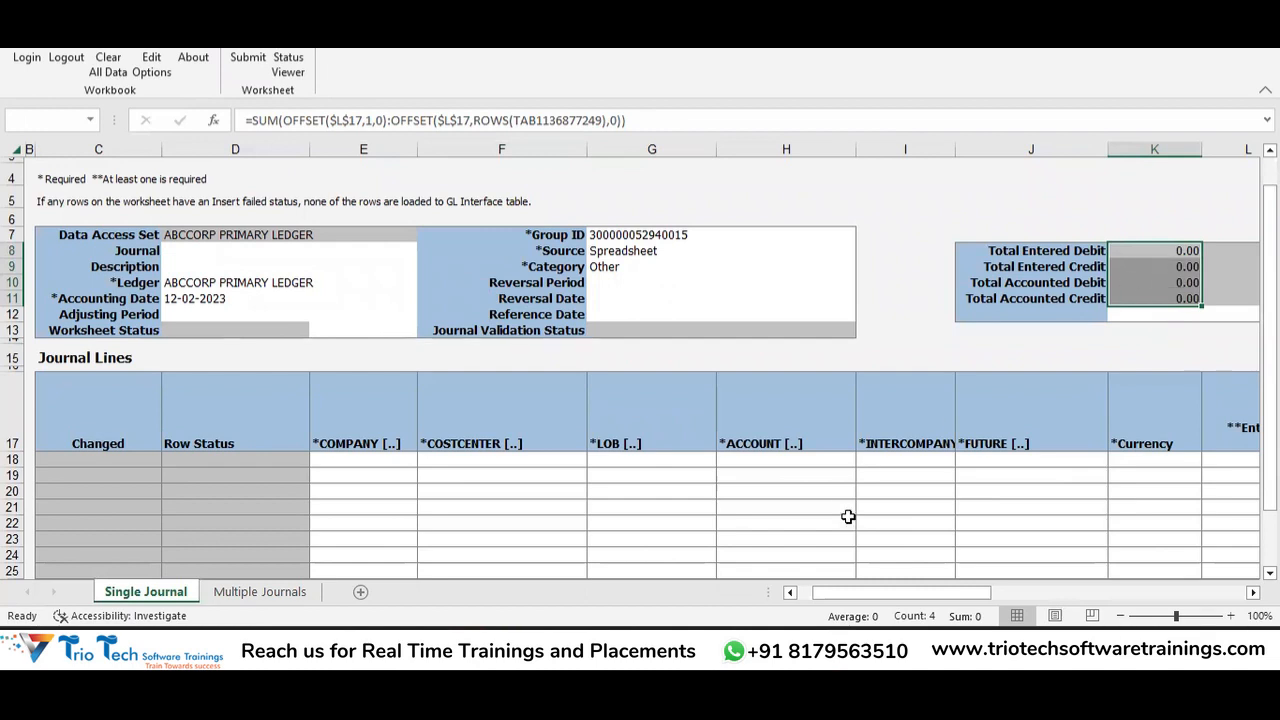
Launch the Key Flexfield picker from cell E18, the first line's COMPANY cell.
{"action": "left_click", "coordinate": [337, 464]}
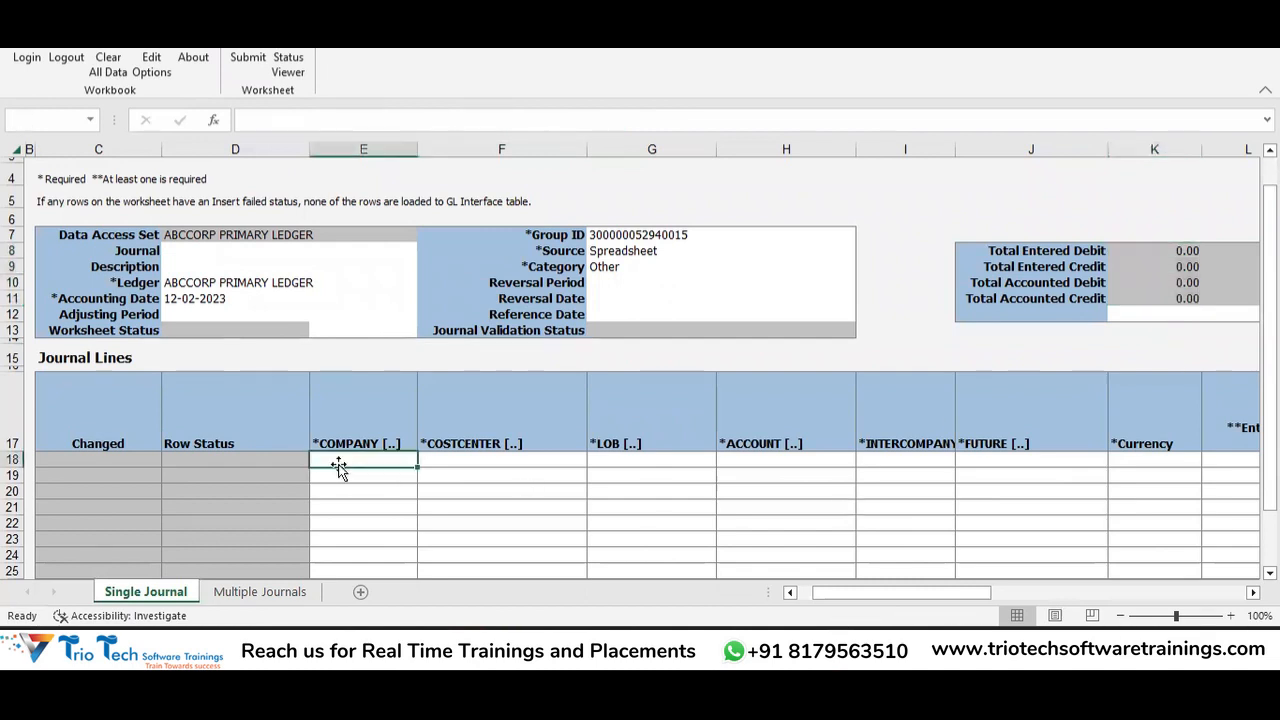
{"action": "key", "text": "Down"}
{"action": "key", "text": "Down"}
{"action": "key", "text": "Down"}
{"action": "key", "text": "Down"}
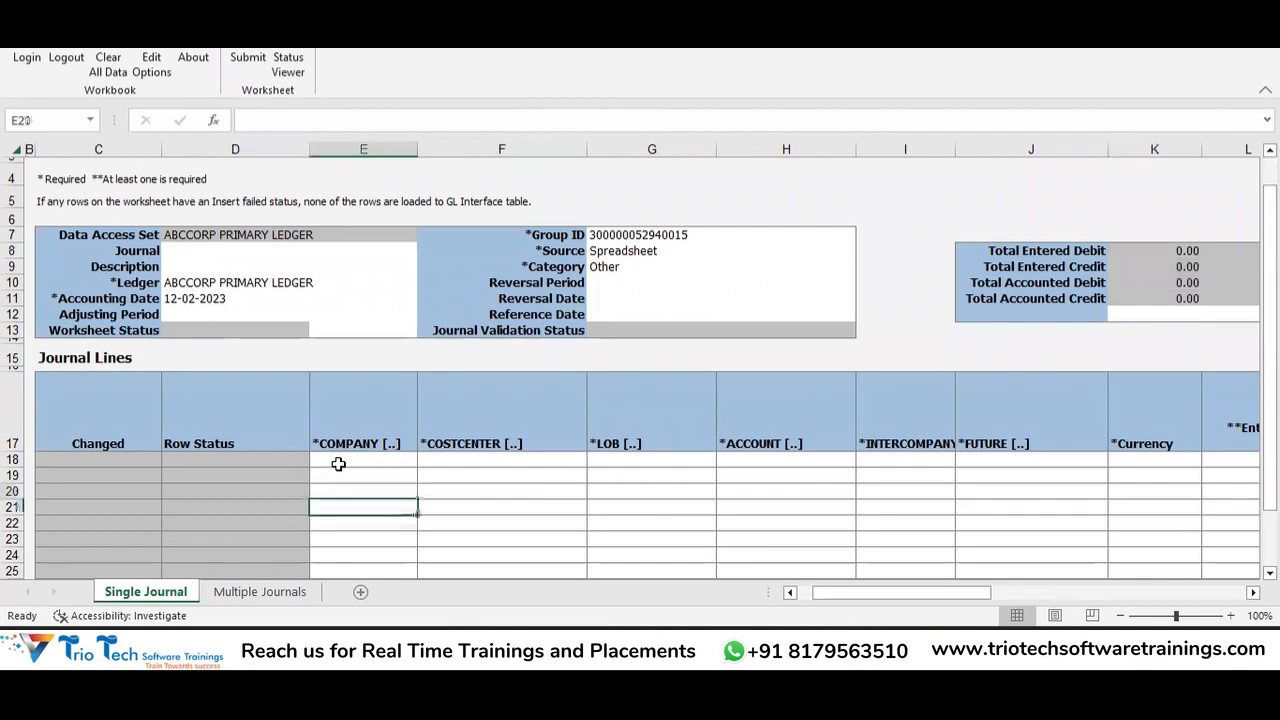
{"action": "left_click", "coordinate": [338, 464]}
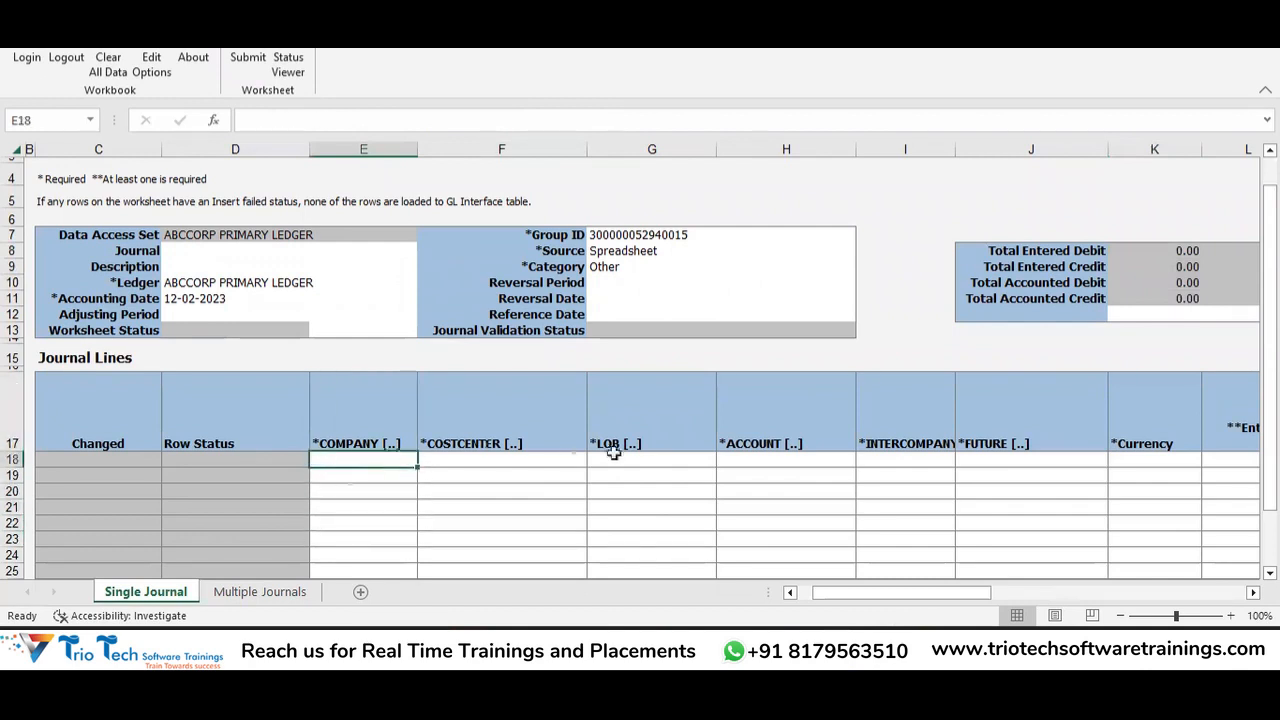
{"action": "double_click", "coordinate": [352, 457]}
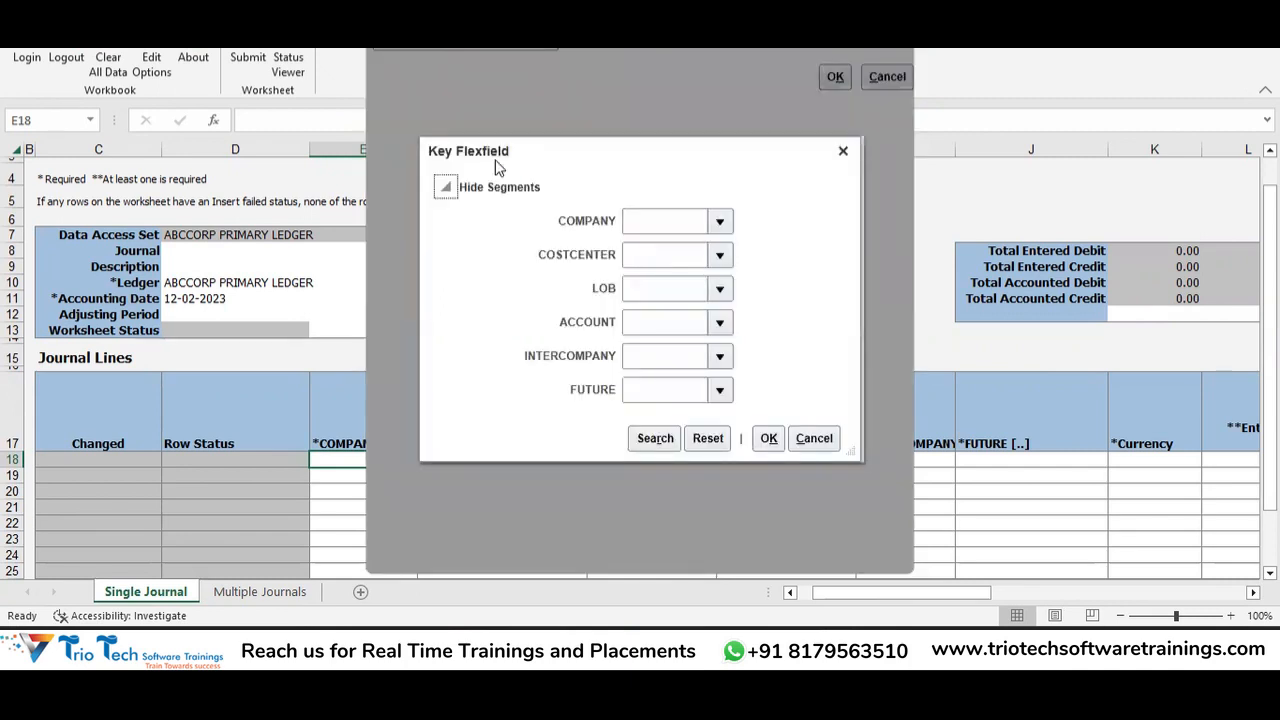
Set company 100 ABCCORP INC, cost center 0000 DEFAULT CC and LOB 10001 AIR TRANSPORT.
{"action": "left_click", "coordinate": [720, 221]}
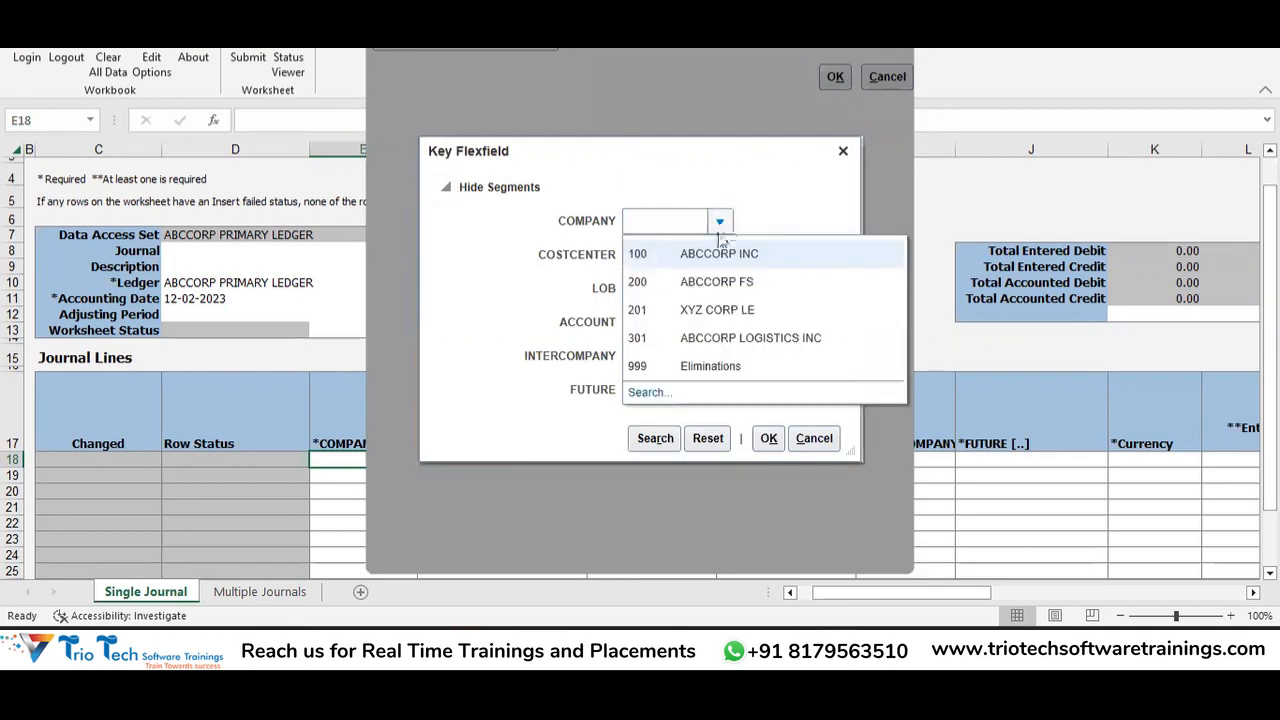
{"action": "left_click", "coordinate": [704, 249]}
{"action": "left_click", "coordinate": [720, 254]}
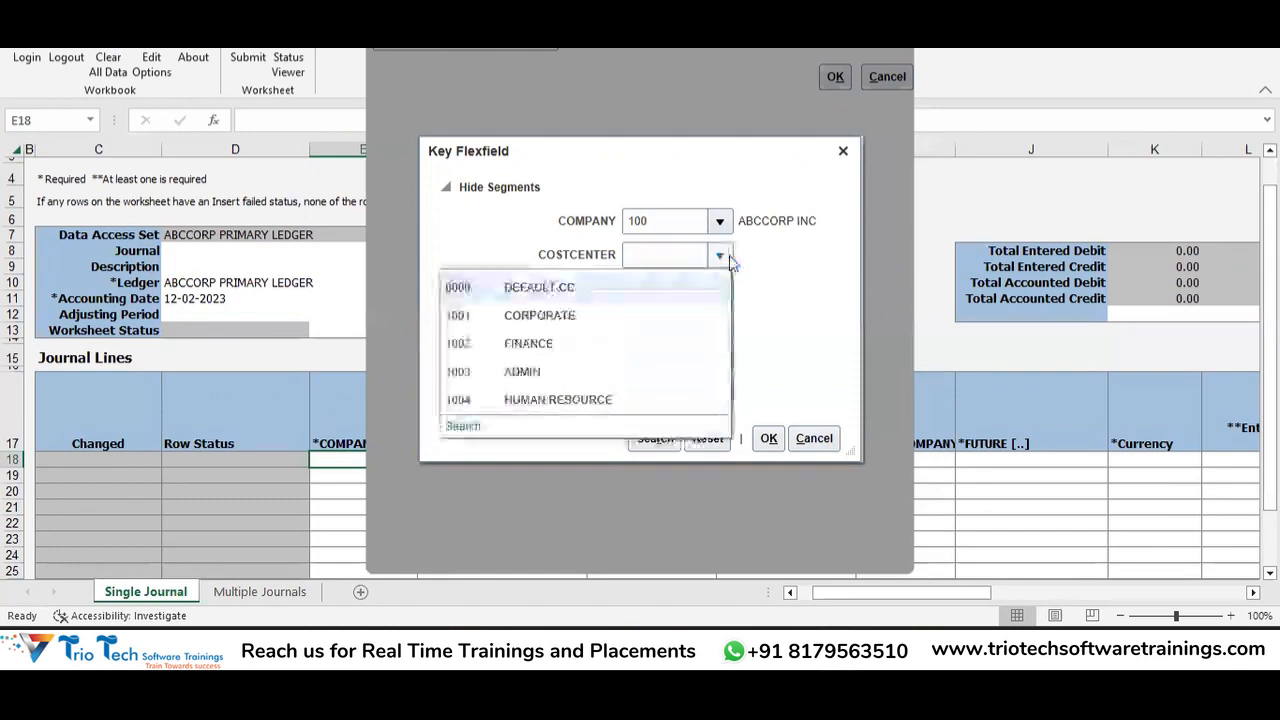
{"action": "left_click", "coordinate": [666, 287]}
{"action": "left_click", "coordinate": [719, 288]}
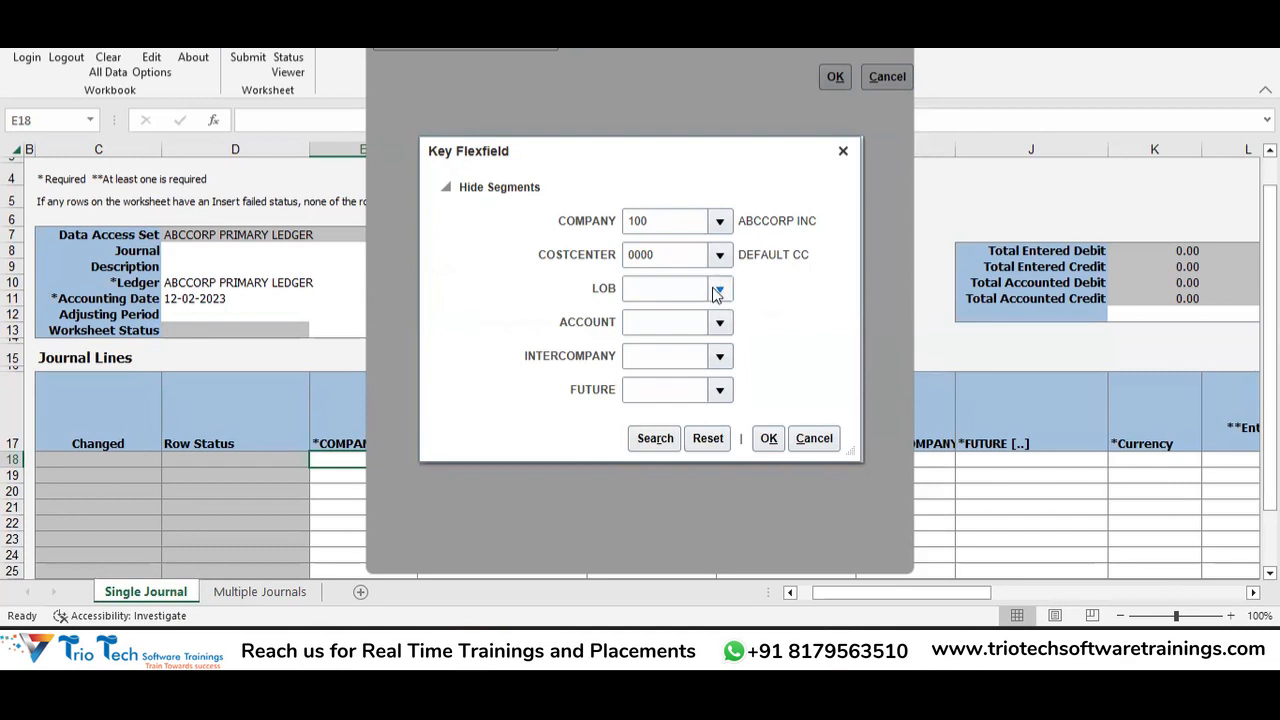
{"action": "left_click", "coordinate": [586, 346]}
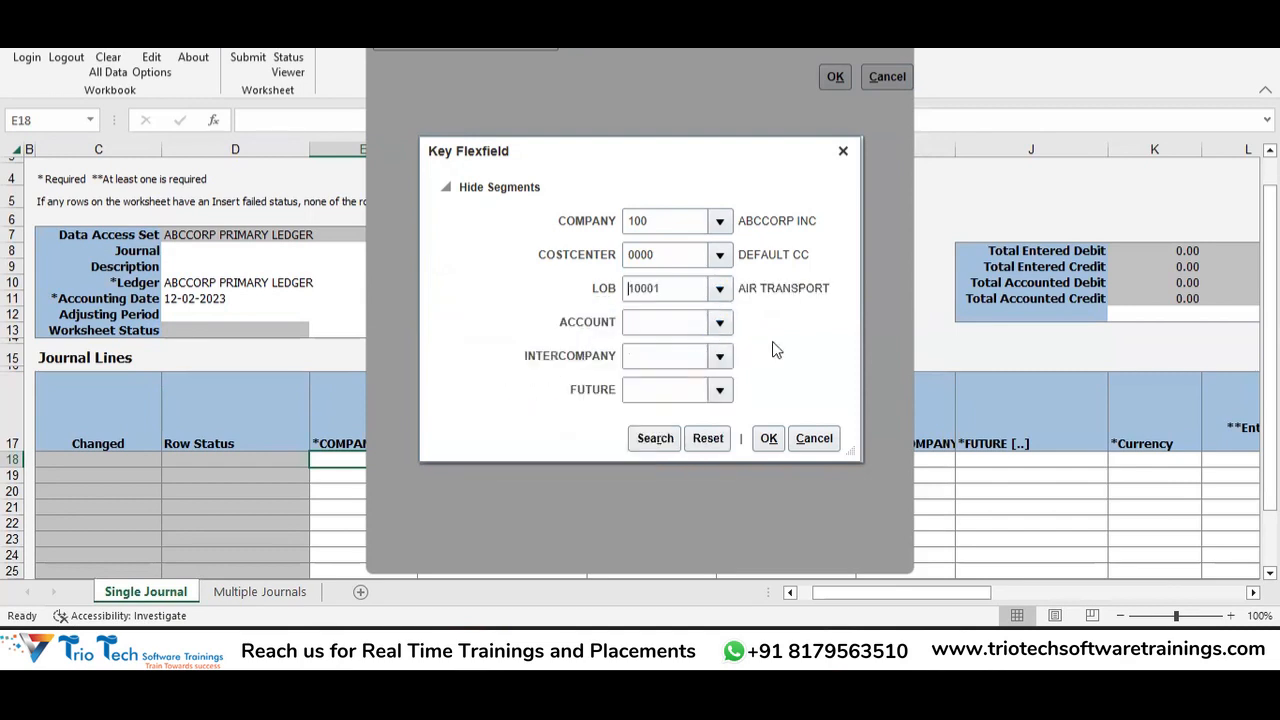
Search accounts for 'Repairs' and set ACCOUNT to 631000 Repairs and Maintenance.
{"action": "left_click", "coordinate": [719, 322]}
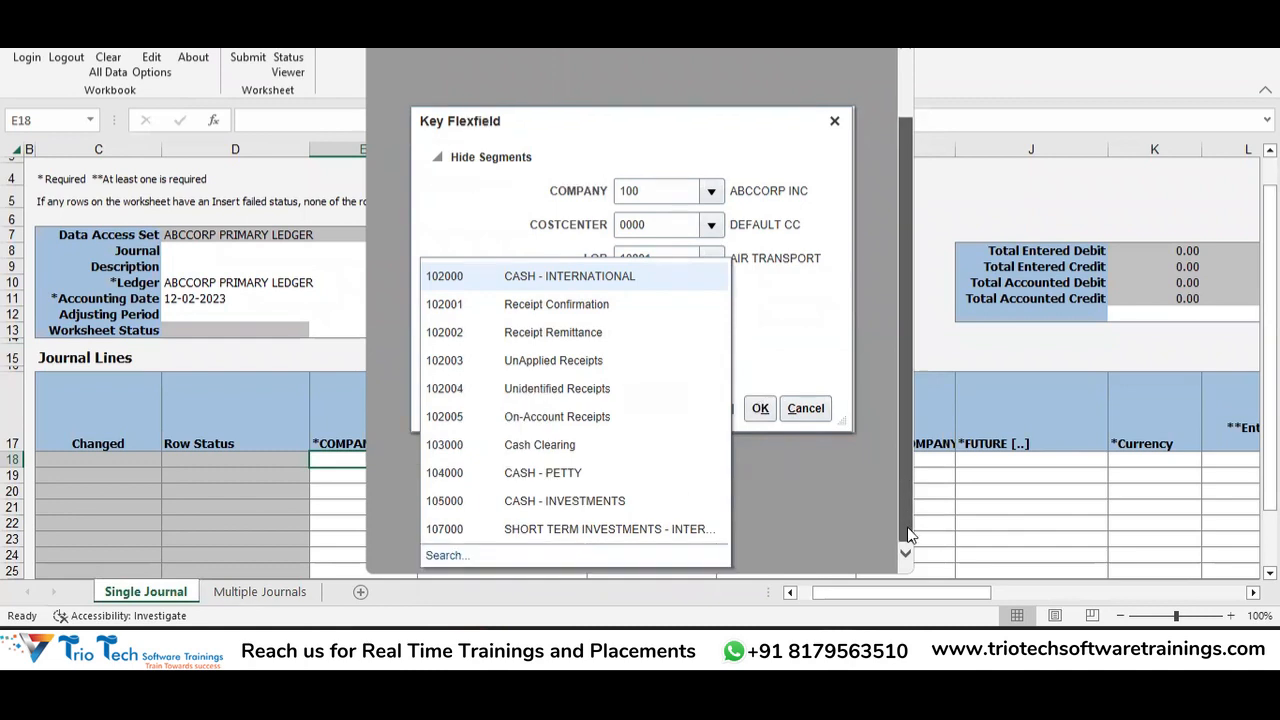
{"action": "left_click", "coordinate": [445, 555]}
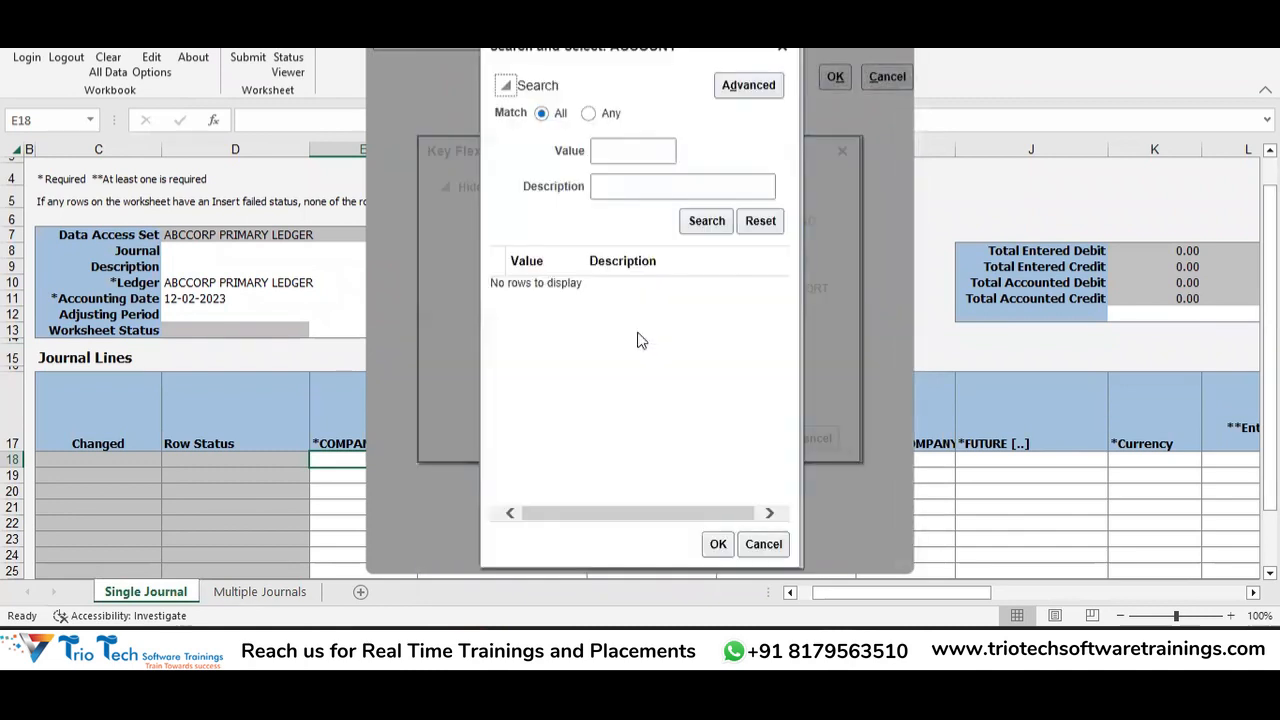
{"action": "left_click", "coordinate": [609, 188]}
{"action": "type", "text": "Repairs"}
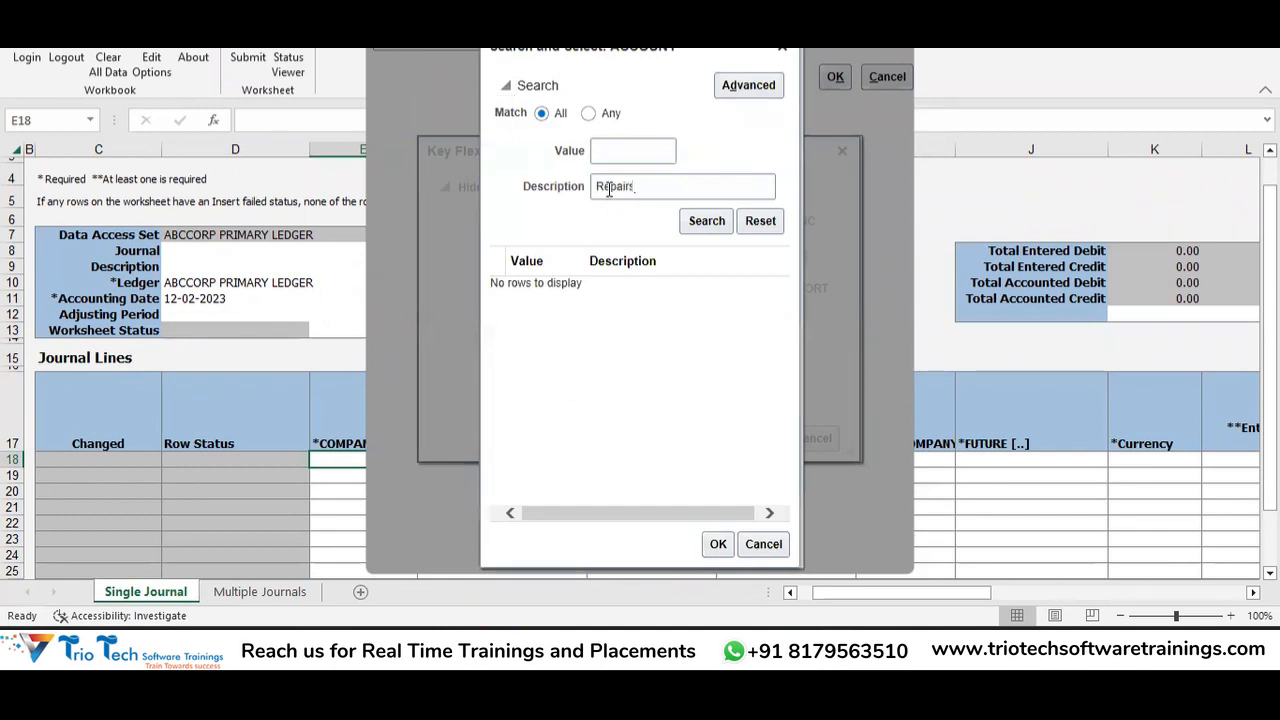
{"action": "left_click", "coordinate": [706, 220]}
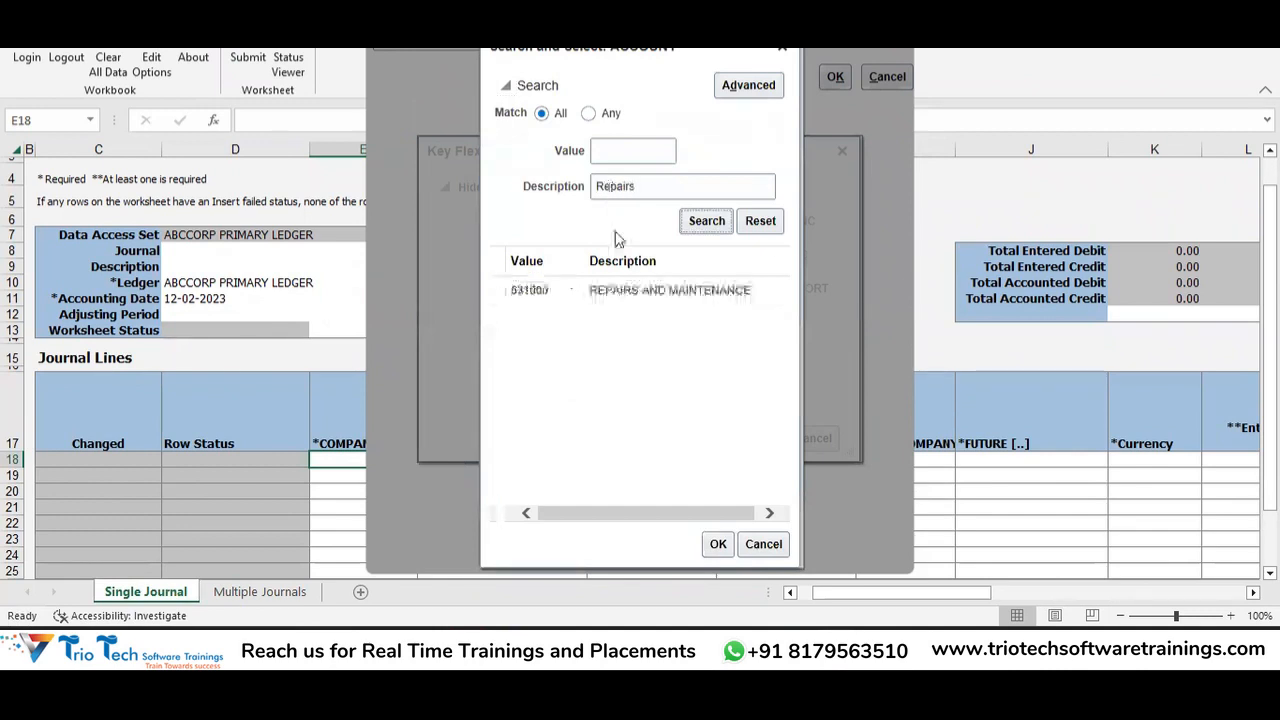
{"action": "left_click", "coordinate": [703, 292]}
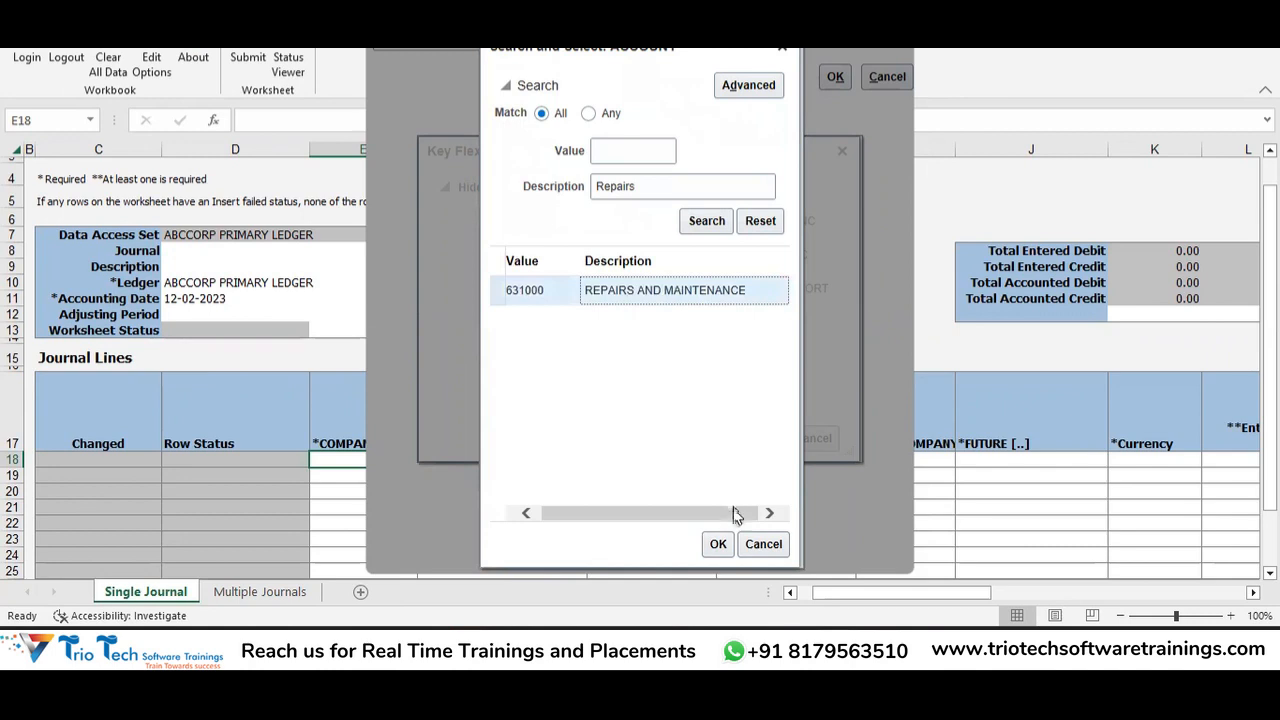
{"action": "left_click", "coordinate": [720, 543]}
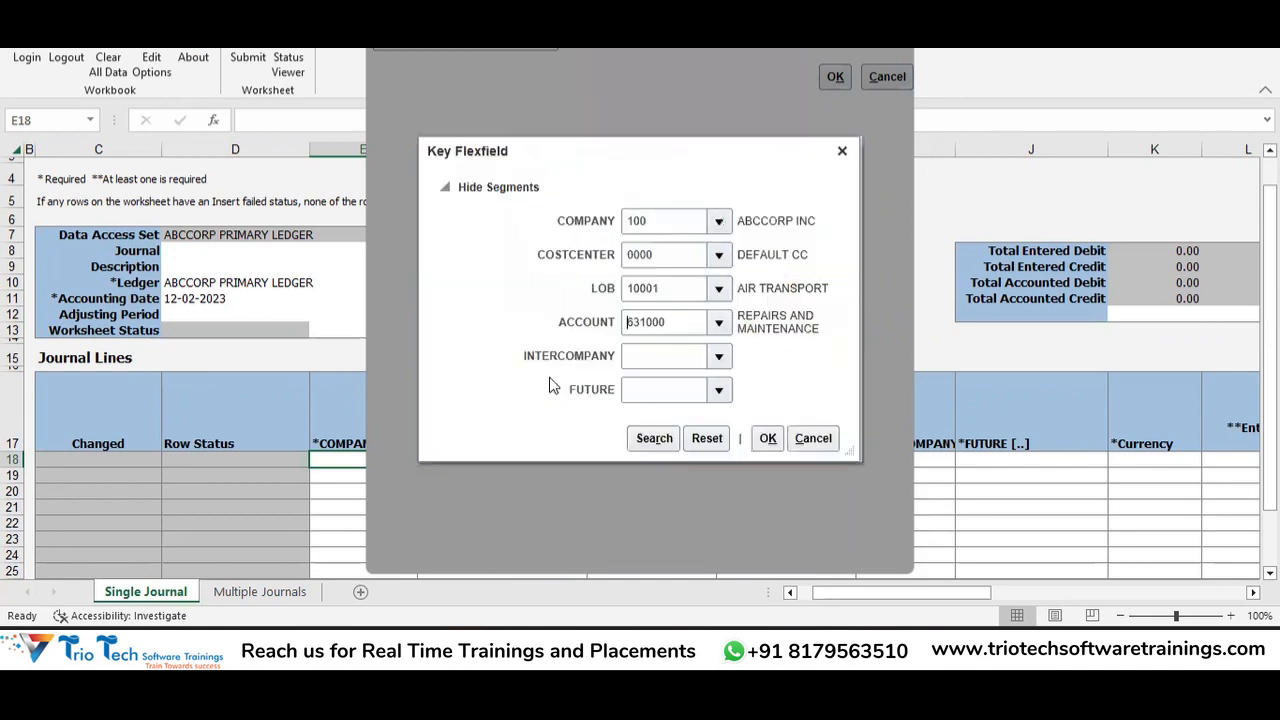
Set INTERCOMPANY to 000 DEFAULT IC and FUTURE to 0000.
{"action": "left_click", "coordinate": [720, 357]}
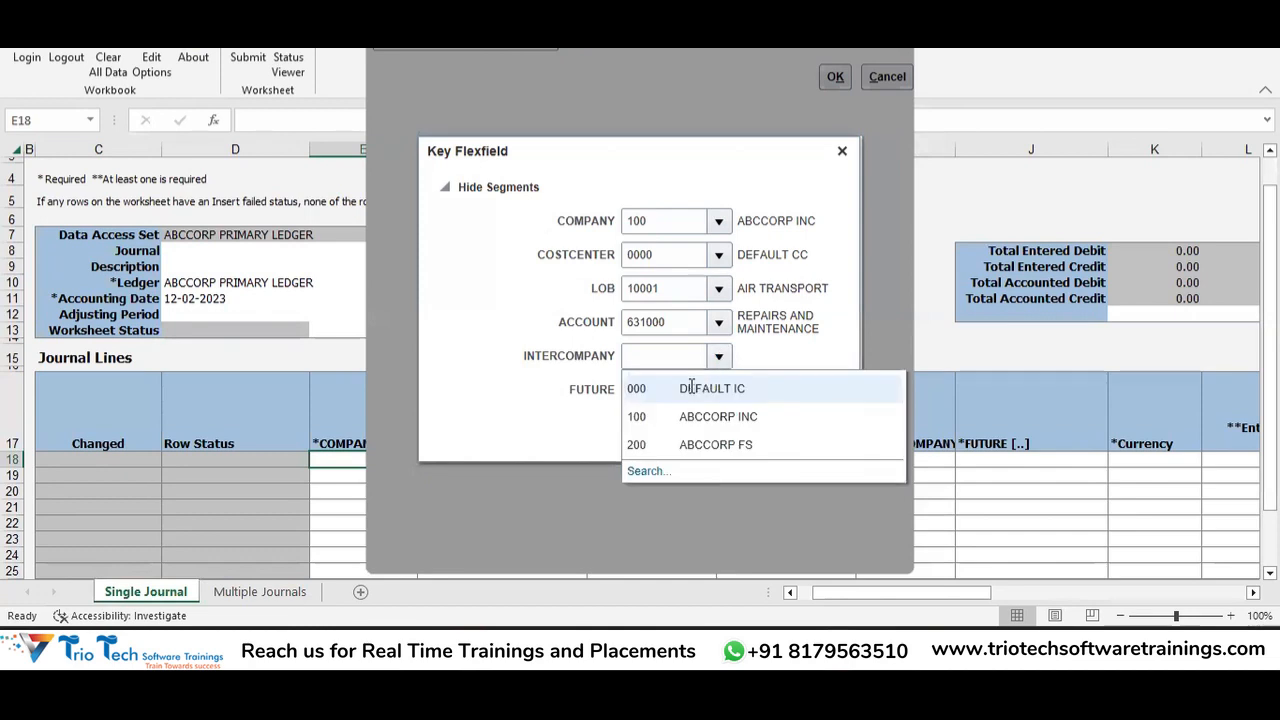
{"action": "left_click", "coordinate": [691, 388]}
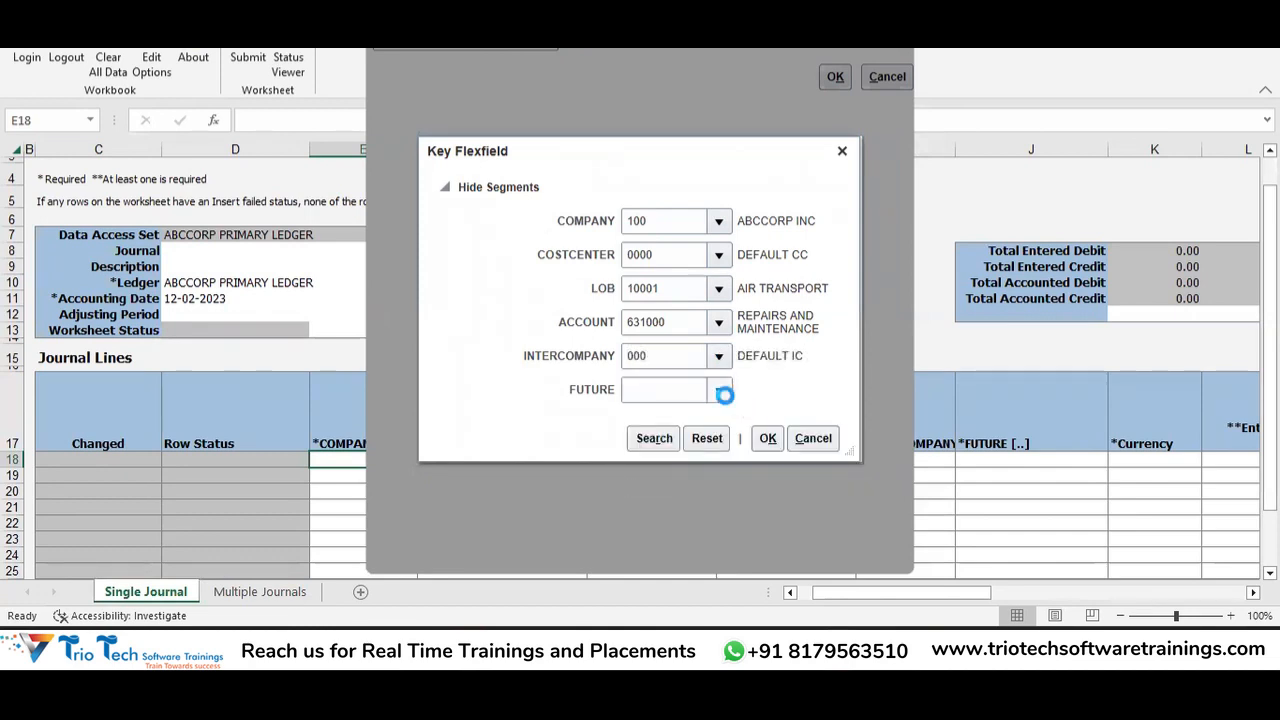
{"action": "left_click", "coordinate": [719, 390]}
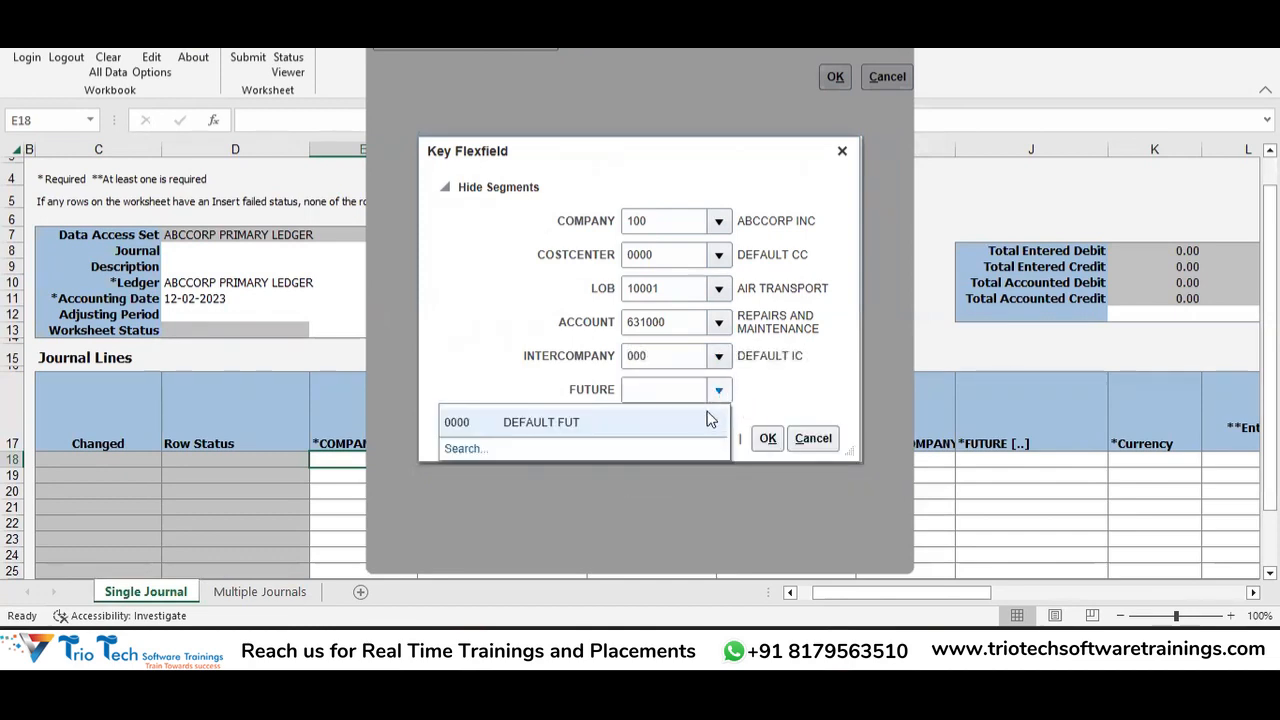
{"action": "left_click", "coordinate": [768, 440]}
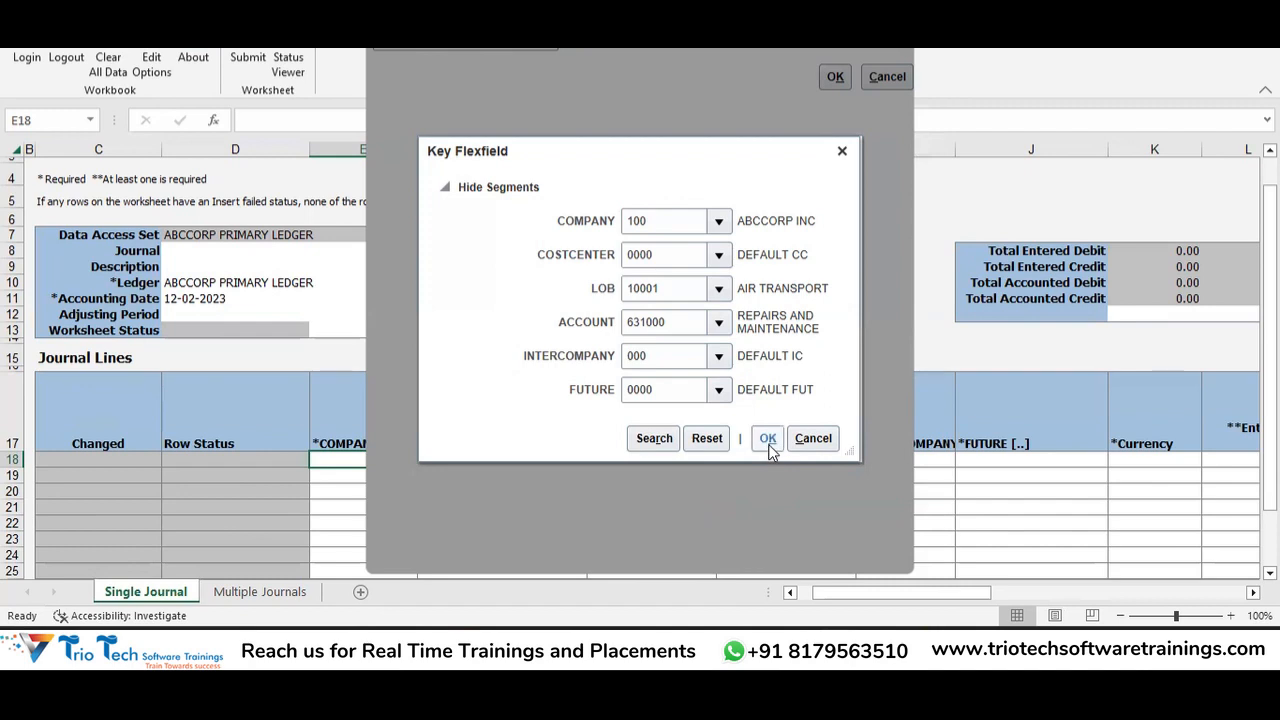
{"action": "left_click", "coordinate": [768, 442]}
{"action": "left_click", "coordinate": [769, 439]}
Close the Key Flexfield without saving, retry E18, then switch to the Oracle Journals window.
{"action": "left_click", "coordinate": [843, 153]}
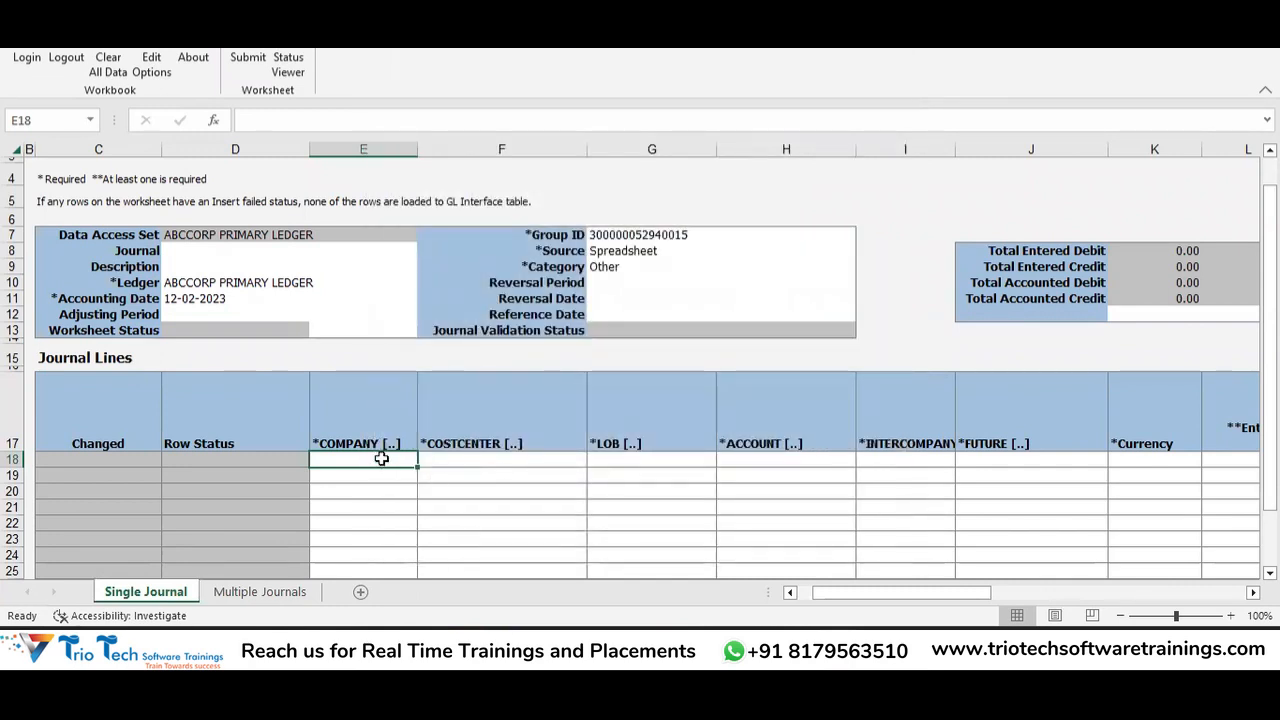
{"action": "double_click", "coordinate": [381, 458]}
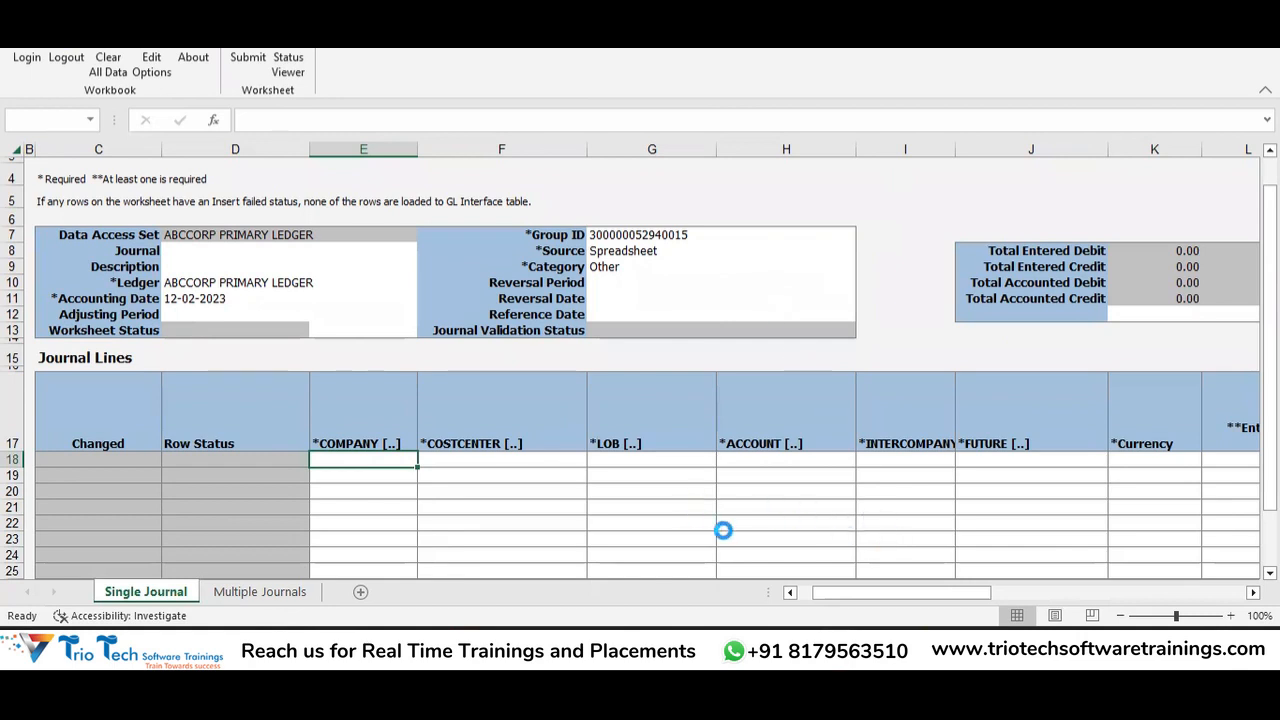
{"action": "key", "text": "alt+Tab"}
{"action": "key", "text": "alt+shift+Tab"}
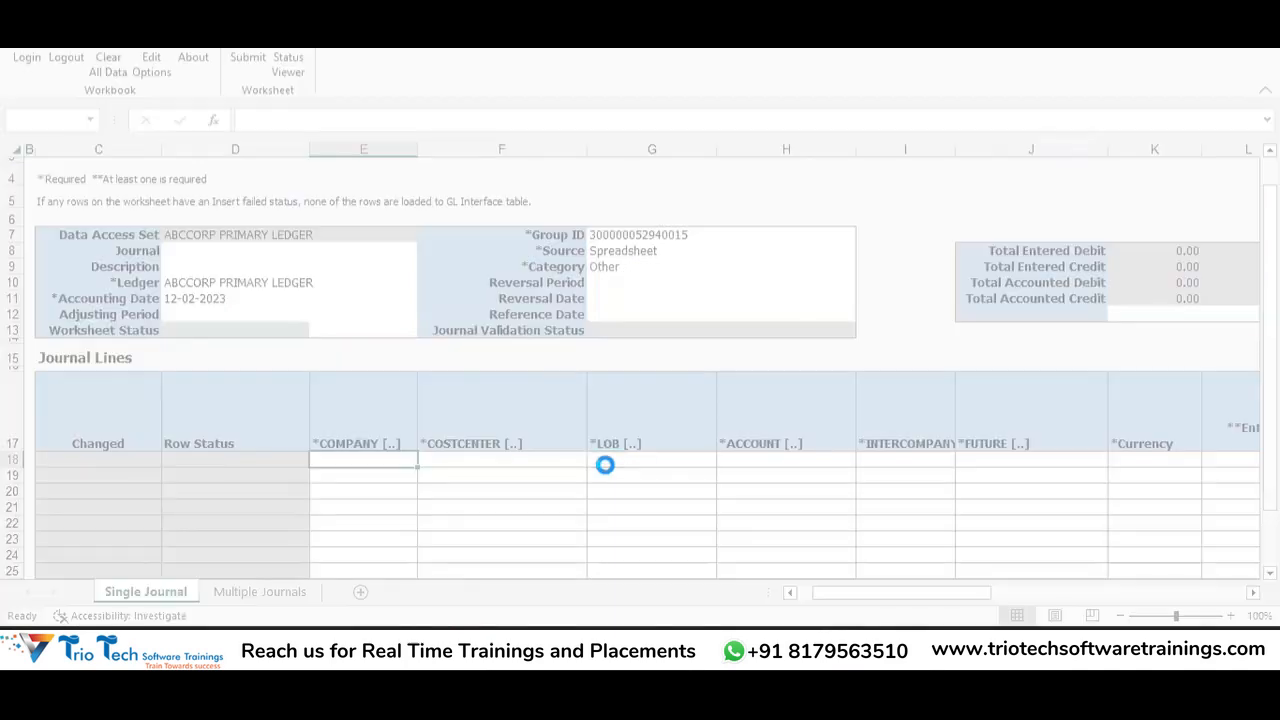
{"action": "key", "text": "alt+Tab"}
{"action": "key", "text": "alt+shift+Tab"}
{"action": "key", "text": "alt+Tab"}
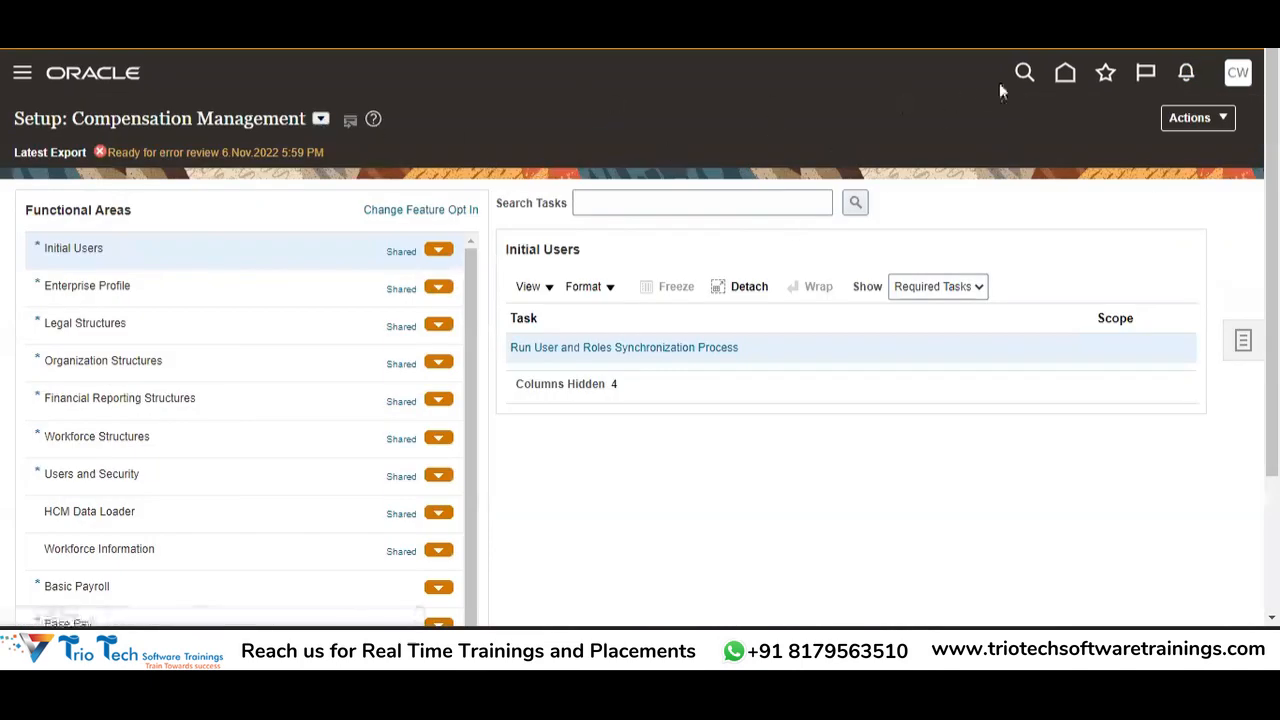
Go to the Oracle home page and bring up the General Accounting apps.
{"action": "left_click", "coordinate": [1066, 73]}
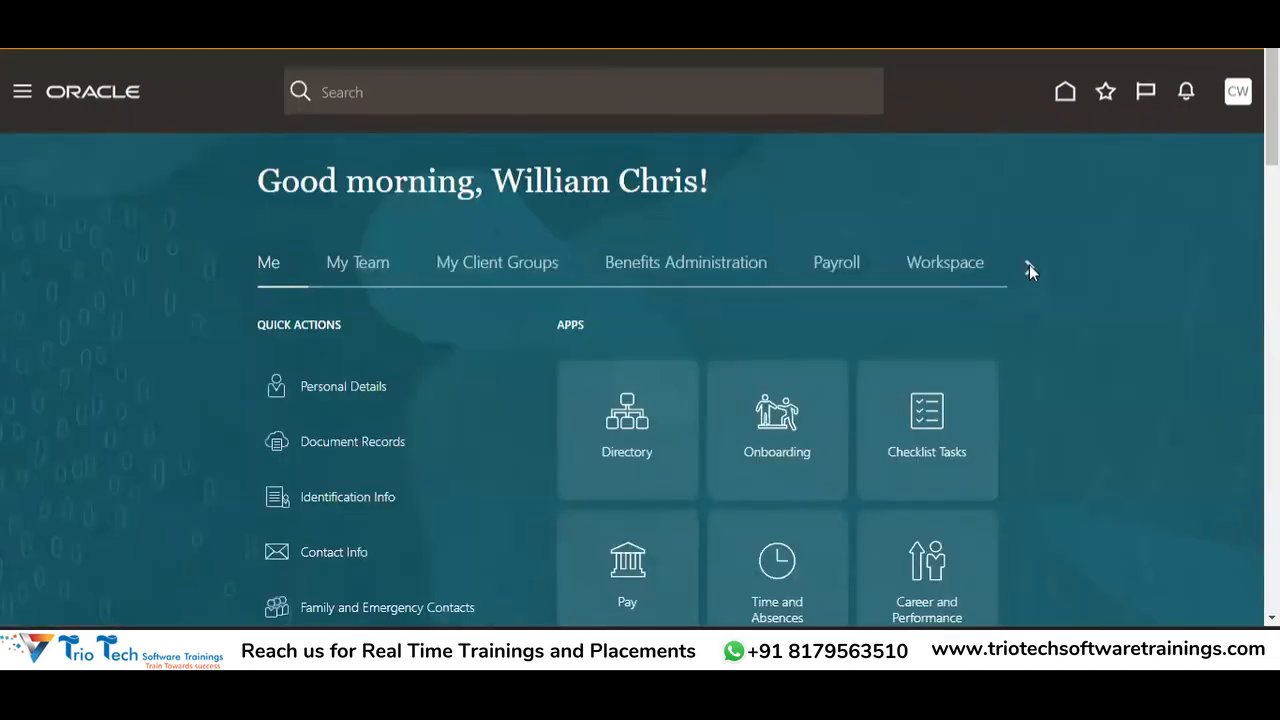
{"action": "left_click", "coordinate": [1029, 266]}
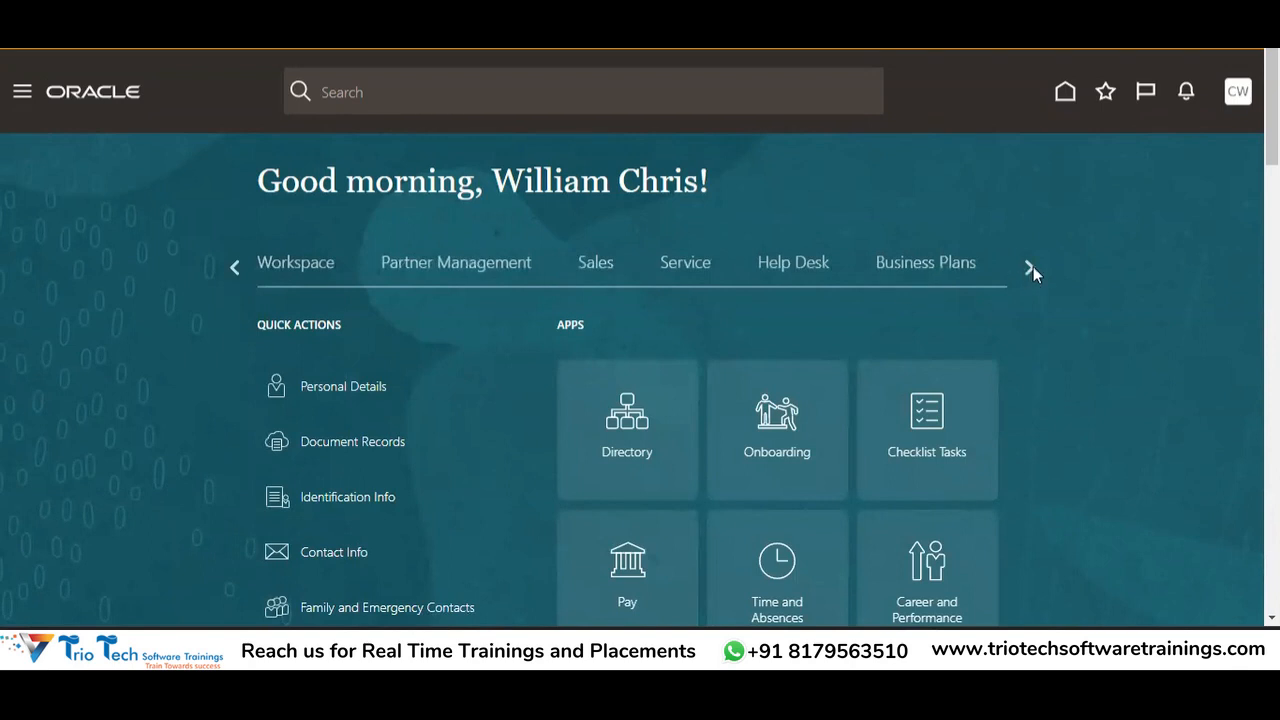
{"action": "left_click", "coordinate": [1031, 267]}
{"action": "left_click", "coordinate": [1031, 267]}
{"action": "left_click", "coordinate": [1031, 267]}
{"action": "left_click", "coordinate": [1031, 267]}
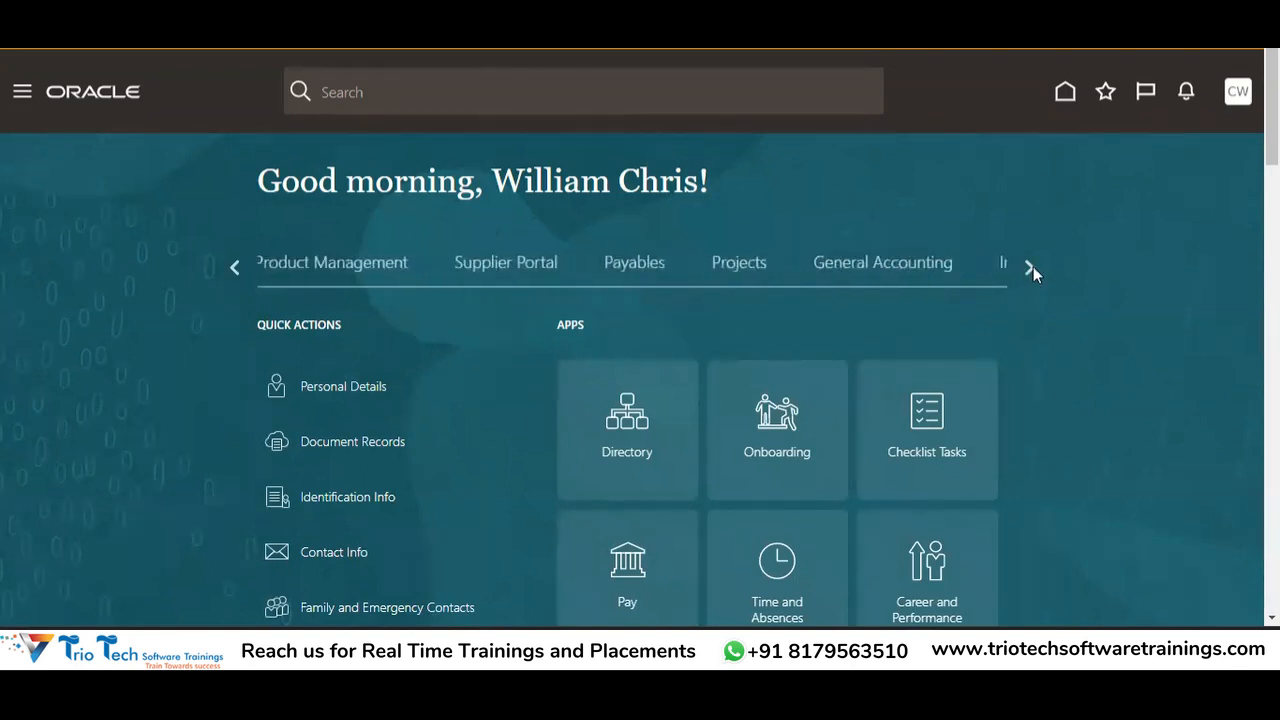
{"action": "left_click", "coordinate": [934, 262]}
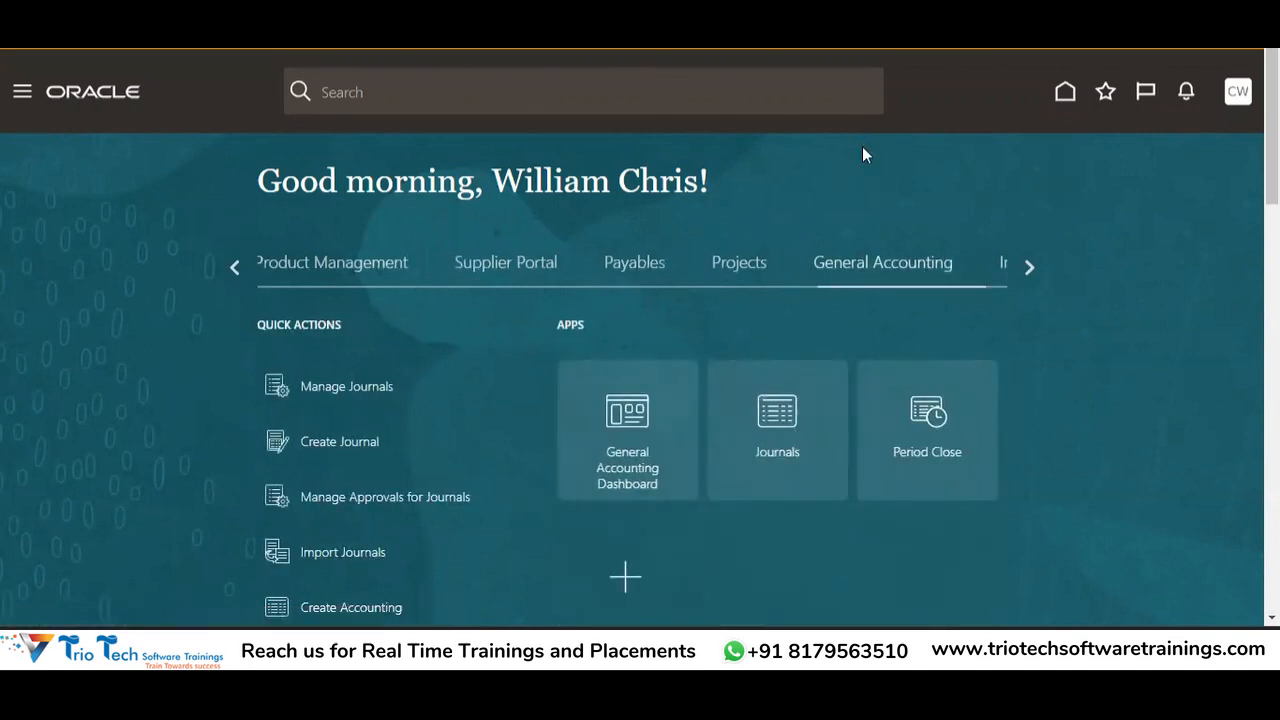
{"action": "key", "text": "alt+Tab"}
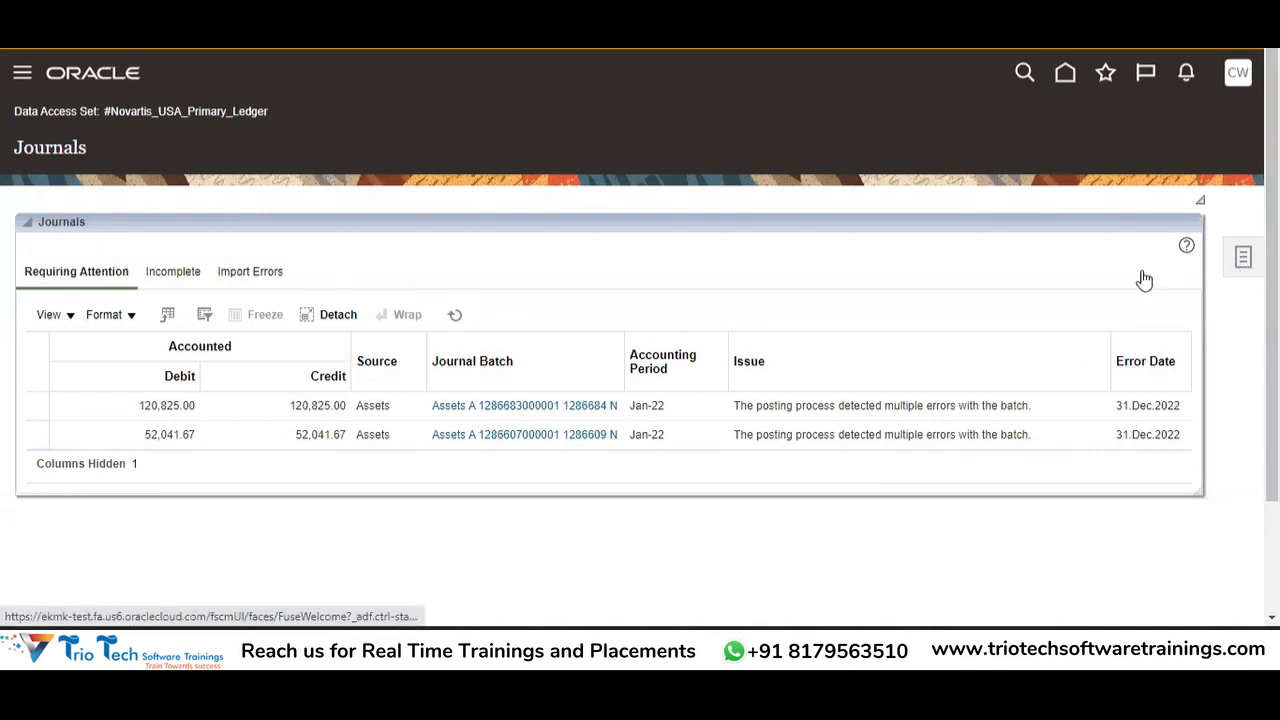
Open the Journals task list and launch the downloaded JournalEntry (5).xlsx in Excel.
{"action": "left_click", "coordinate": [1243, 257]}
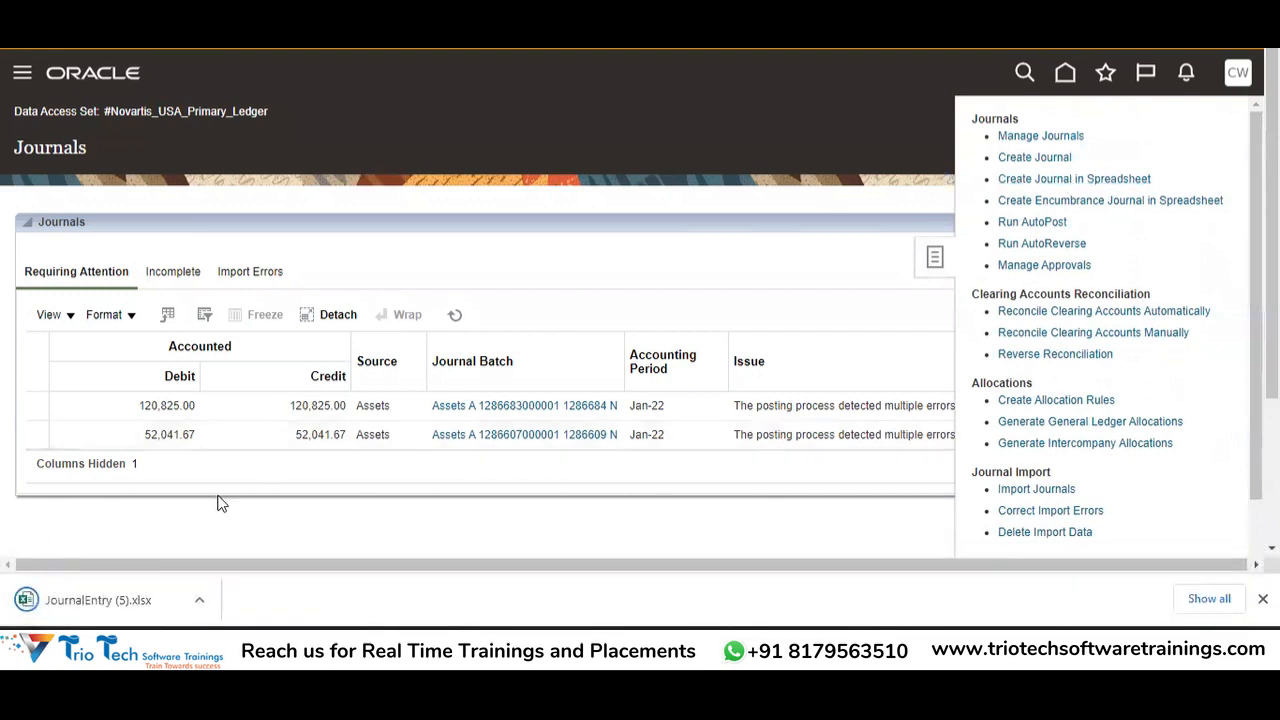
{"action": "left_click", "coordinate": [130, 612]}
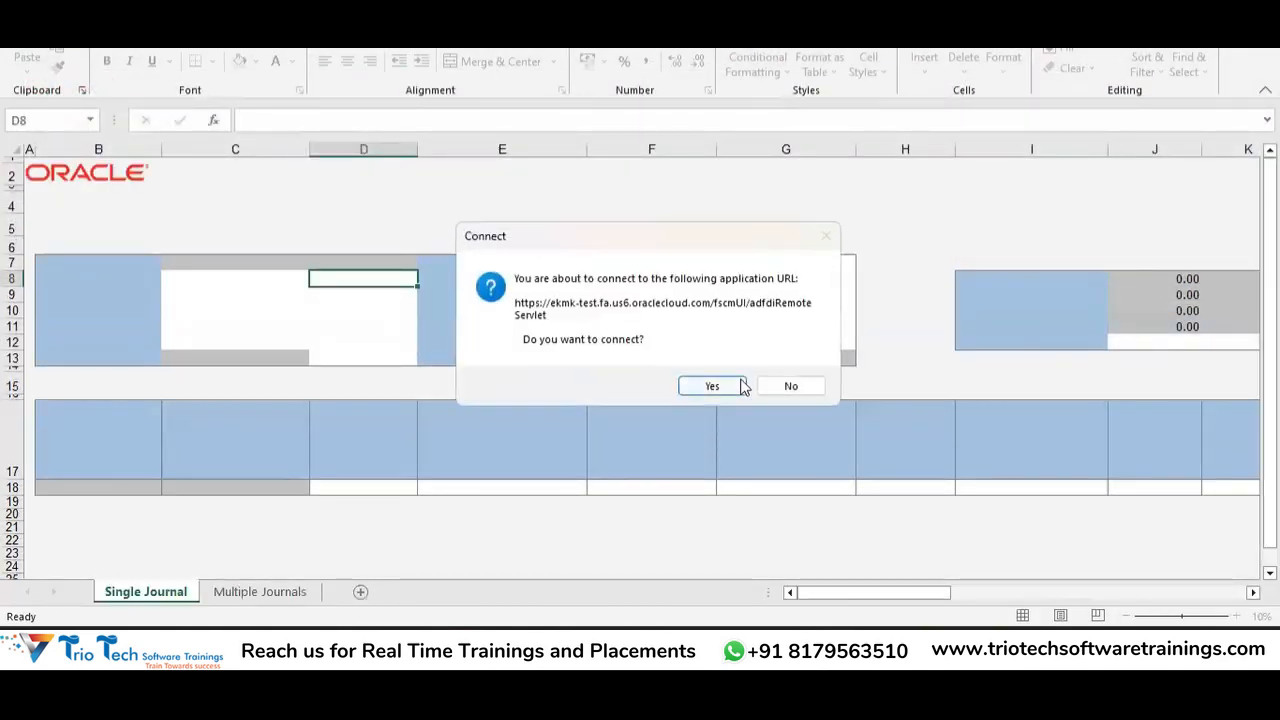
Confirm connecting the workbook to Oracle Cloud and submit the user name and password.
{"action": "left_click", "coordinate": [716, 384]}
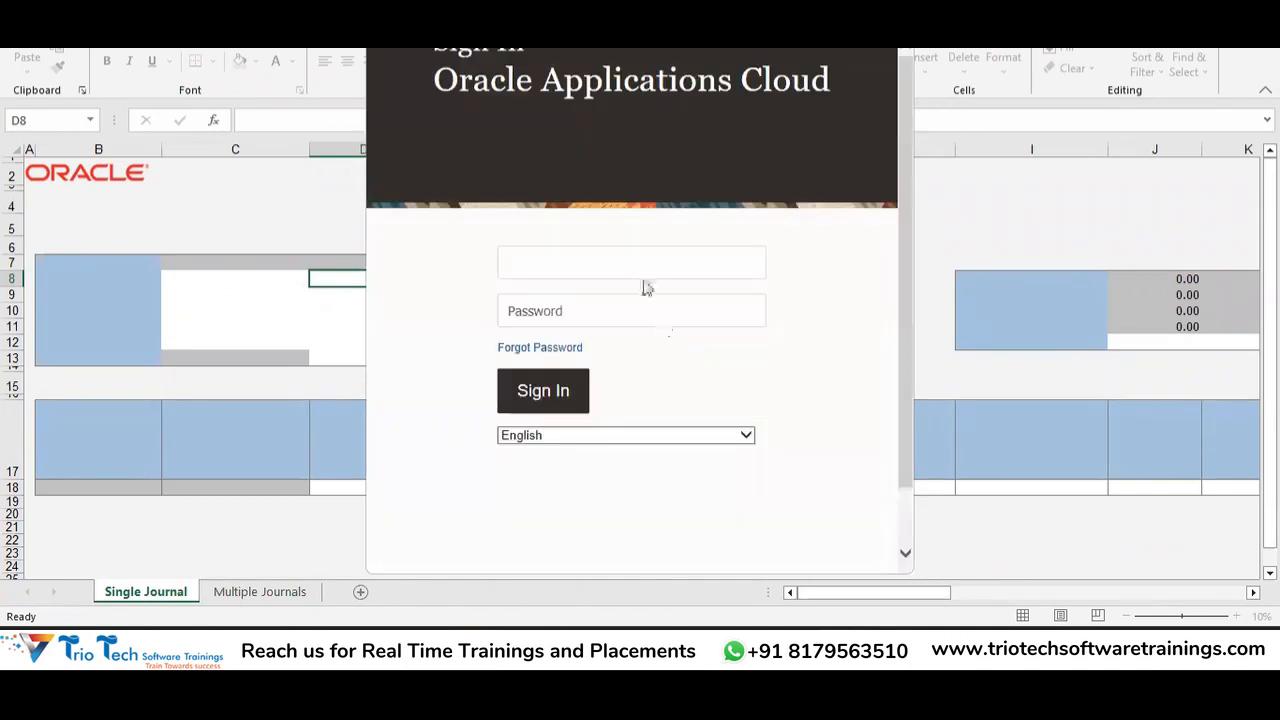
{"action": "key", "text": "Tab"}
{"action": "type", "text": "••••••••"}
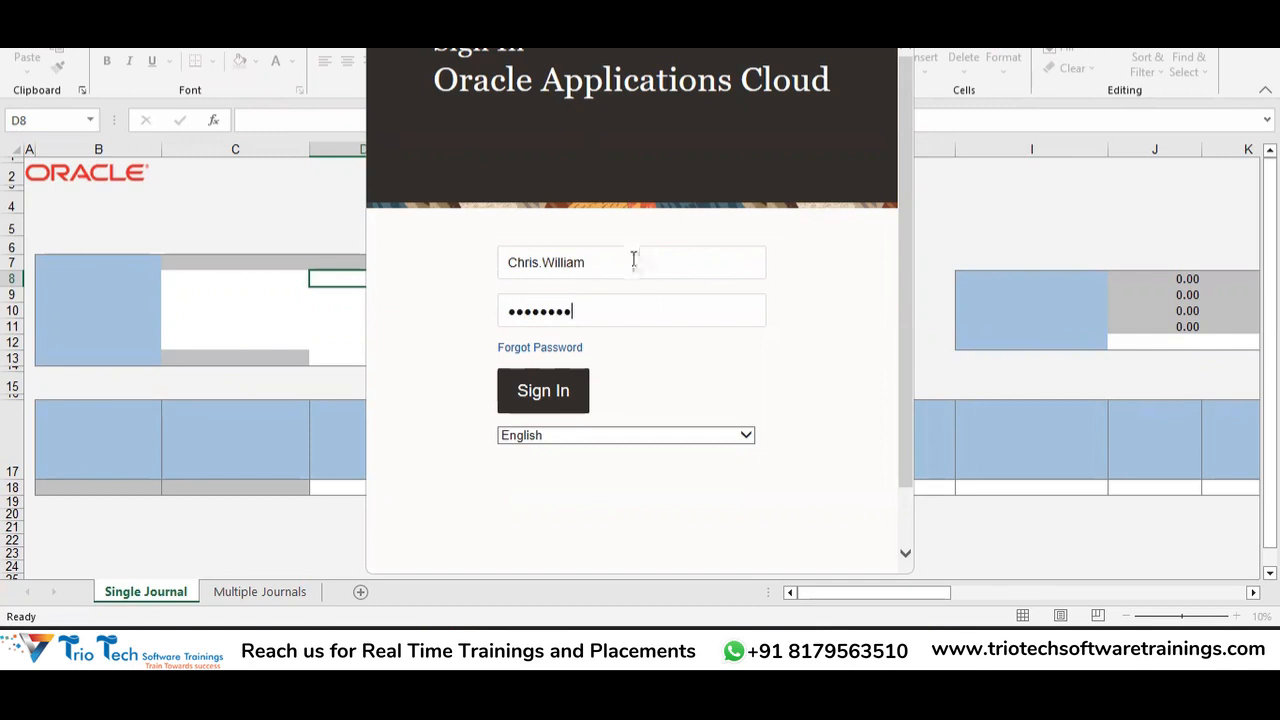
{"action": "key", "text": "Return"}
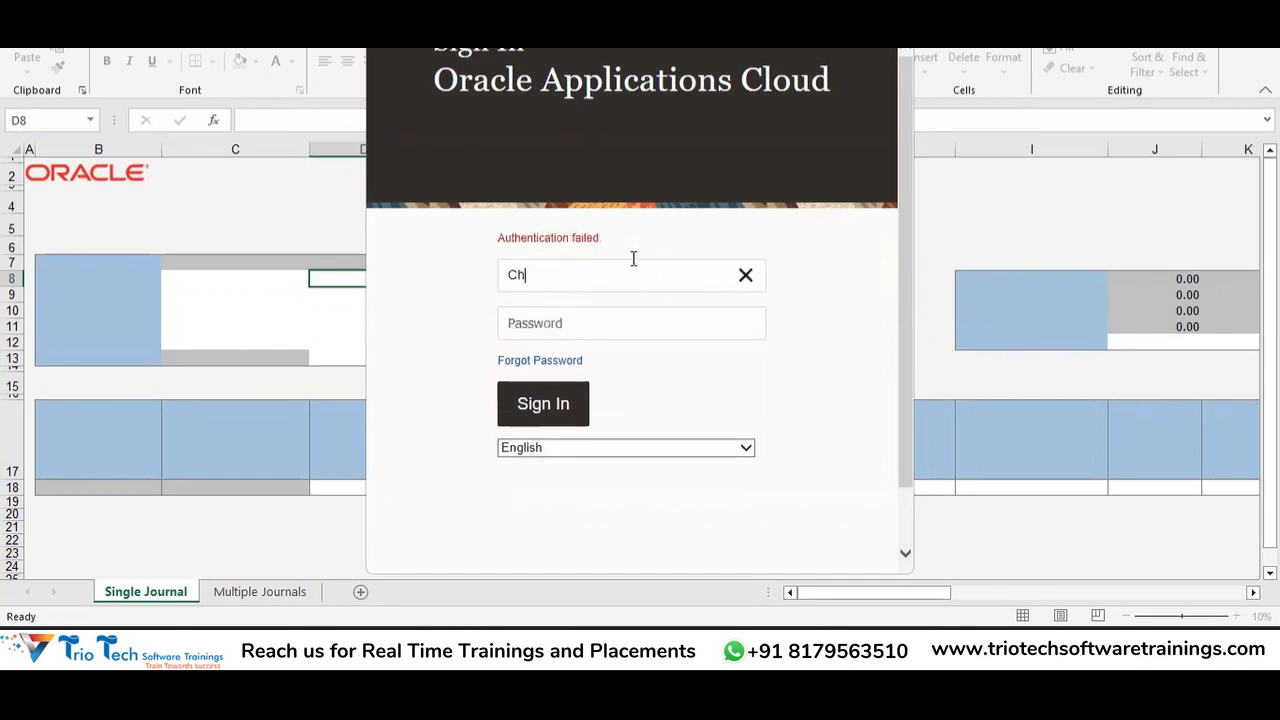
Retry the Oracle sign-in twice with the same user name and password.
{"action": "key", "text": "Tab"}
{"action": "type", "text": "•••••••"}
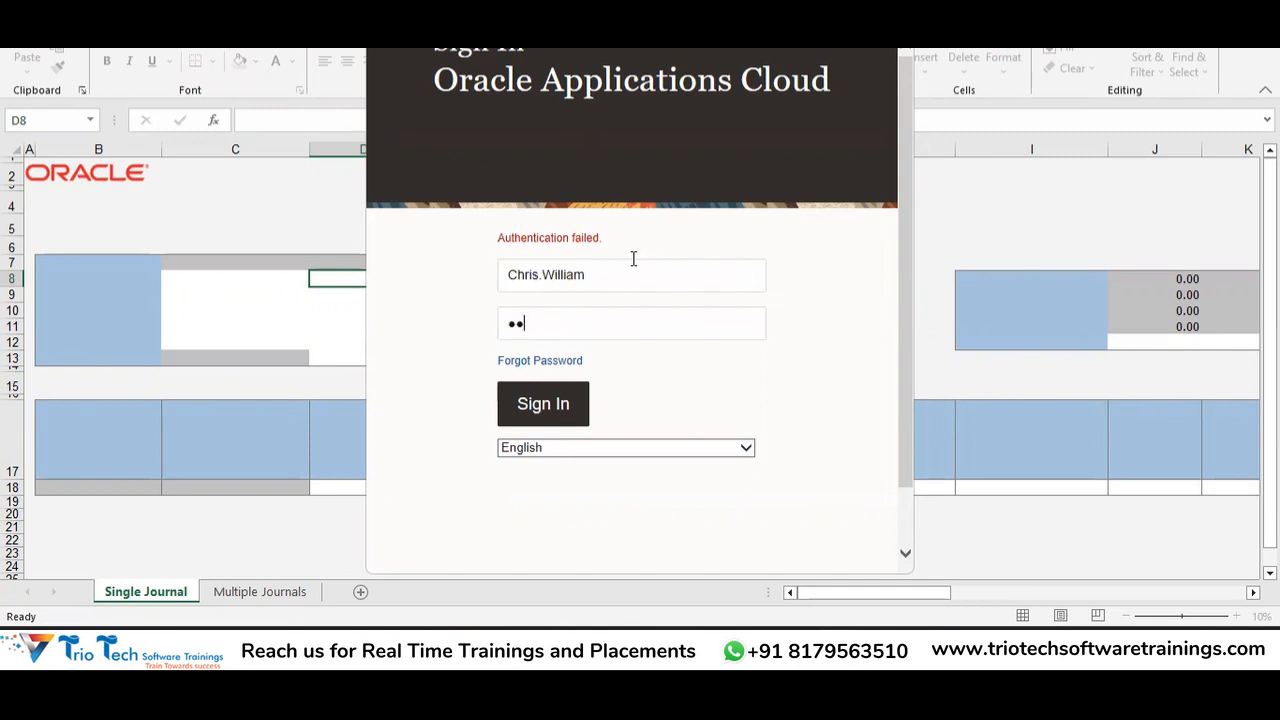
{"action": "type", "text": "•"}
{"action": "key", "text": "Return"}
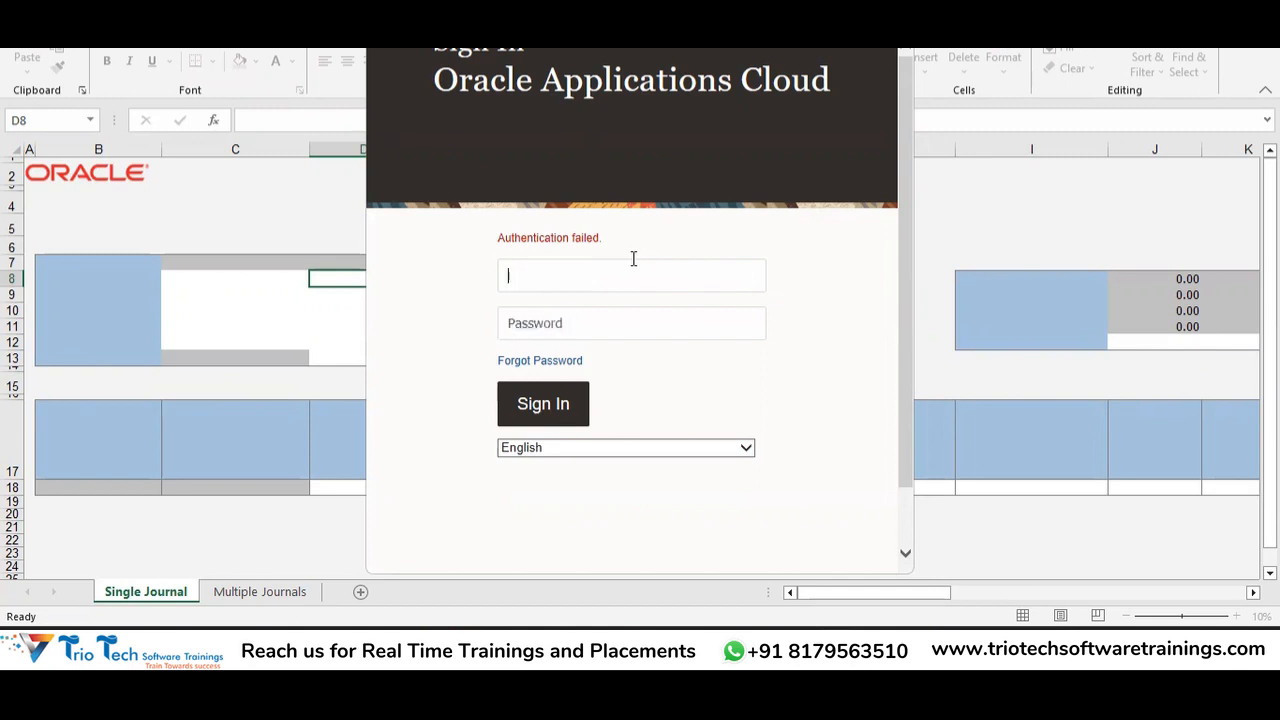
{"action": "key", "text": "Tab"}
{"action": "type", "text": "•••••••••"}
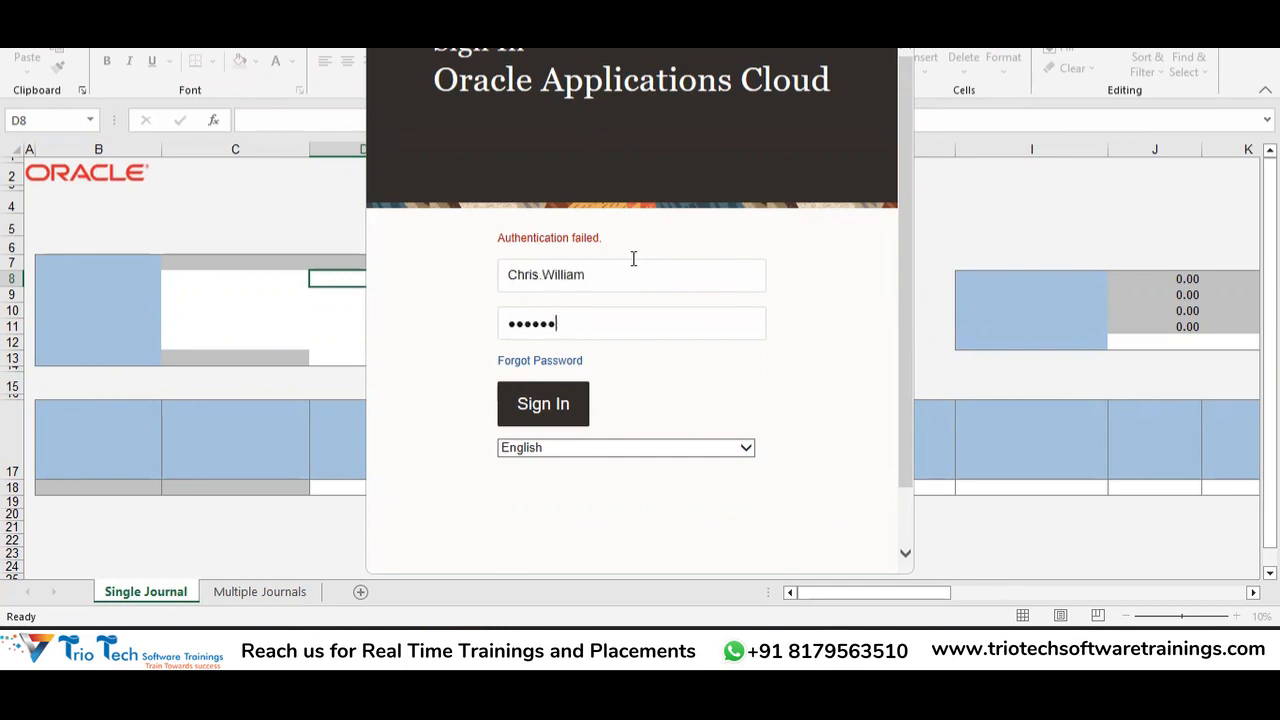
{"action": "key", "text": "Return"}
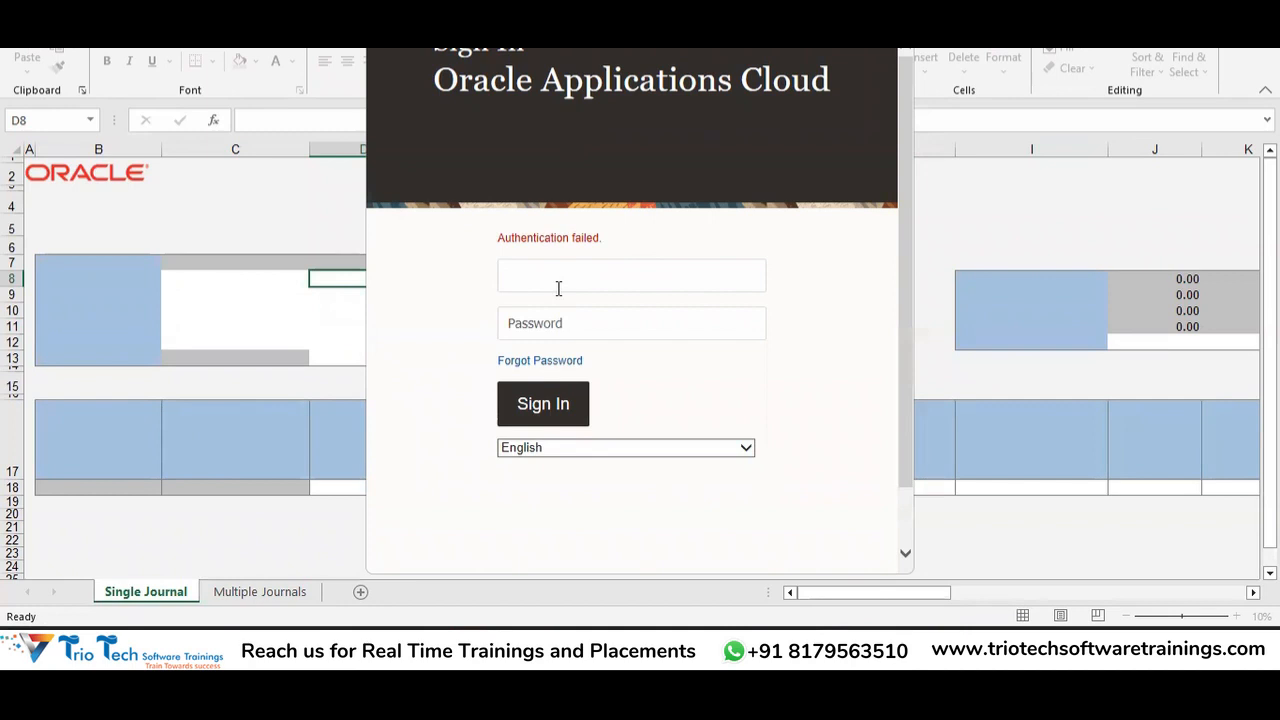
Sign in with a different user account, then skip the ADF Desktop Integration add-in update.
{"action": "key", "text": "Tab"}
{"action": "type", "text": "********"}
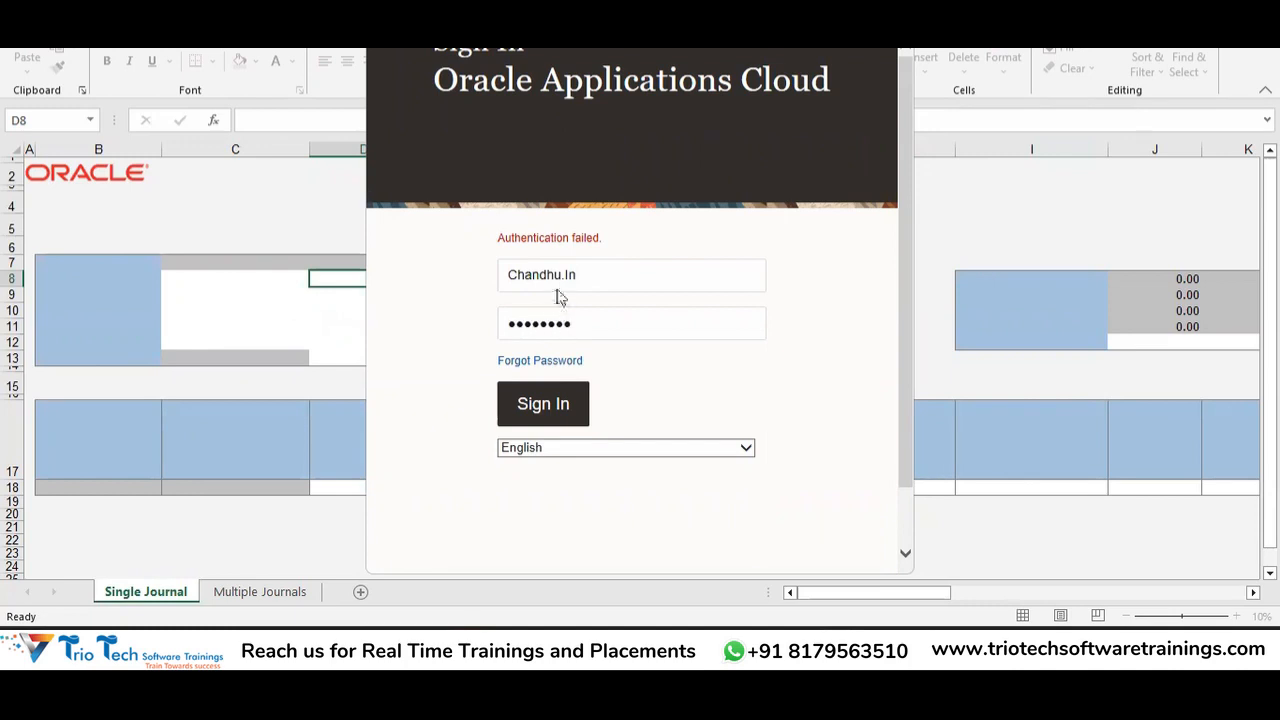
{"action": "key", "text": "Return"}
{"action": "left_click", "coordinate": [856, 339]}
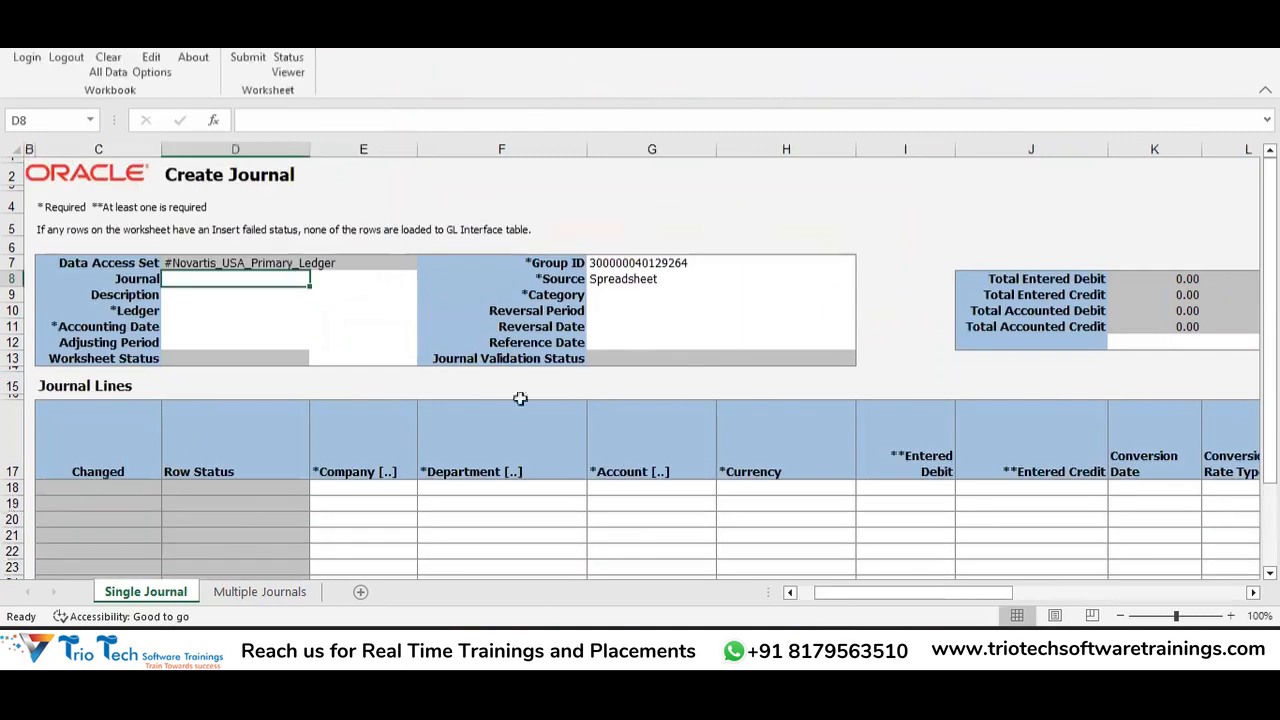
Set the Ledger cell D10 to #Novartis_USA_Primary_Ledger.
{"action": "left_click", "coordinate": [202, 298]}
{"action": "left_click", "coordinate": [207, 312]}
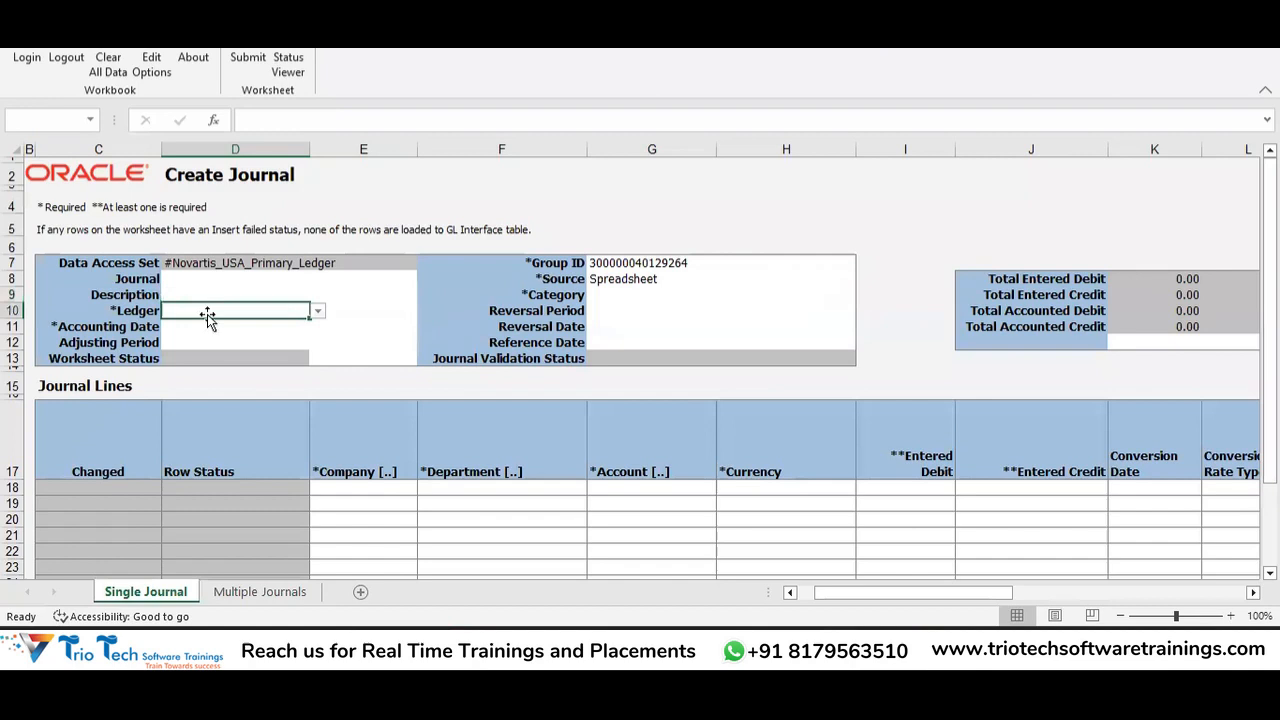
{"action": "left_click", "coordinate": [317, 311]}
{"action": "left_click", "coordinate": [306, 326]}
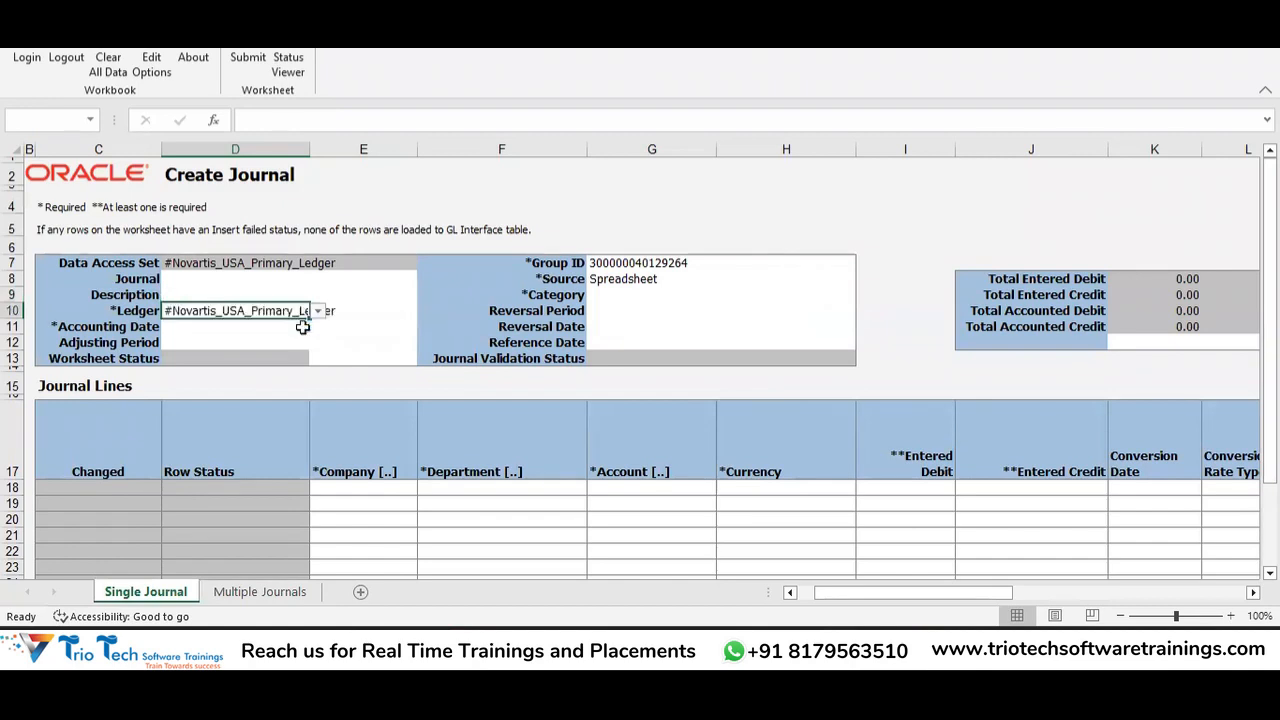
{"action": "left_click", "coordinate": [342, 340]}
Enter 12-12-2022 as the Accounting Date in D11.
{"action": "left_click", "coordinate": [262, 326]}
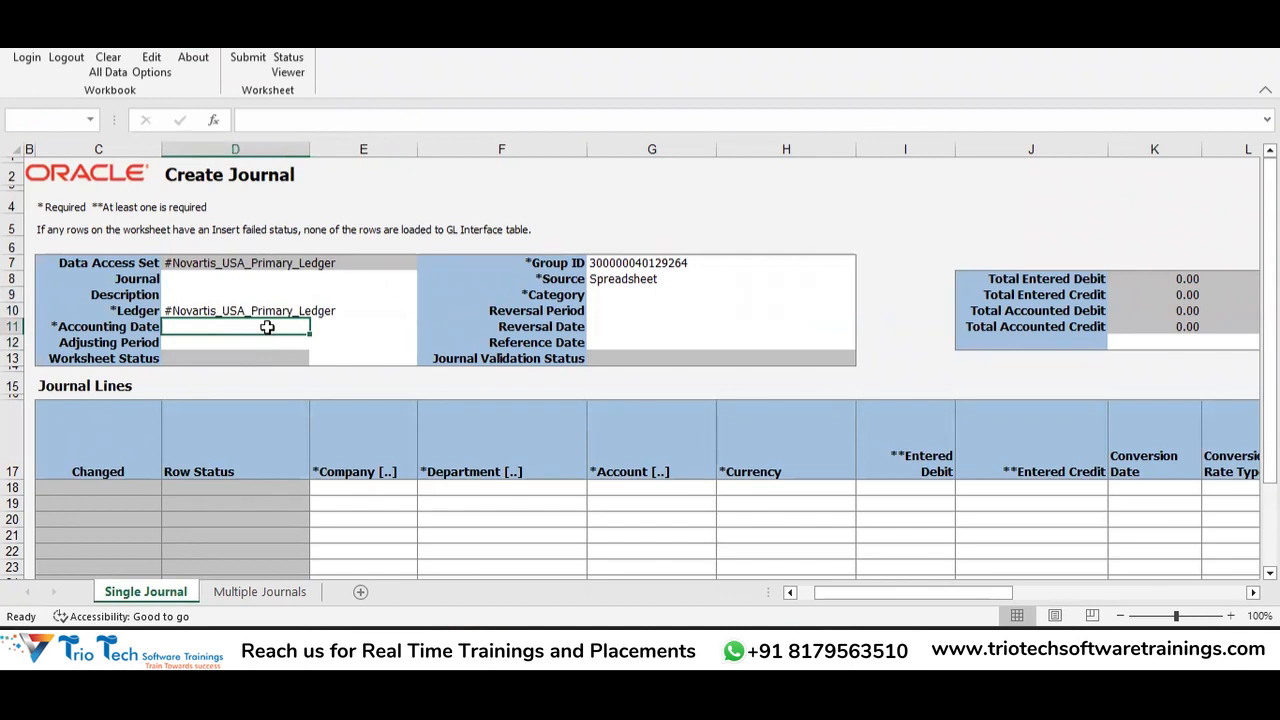
{"action": "double_click", "coordinate": [267, 327]}
{"action": "type", "text": "12-12"}
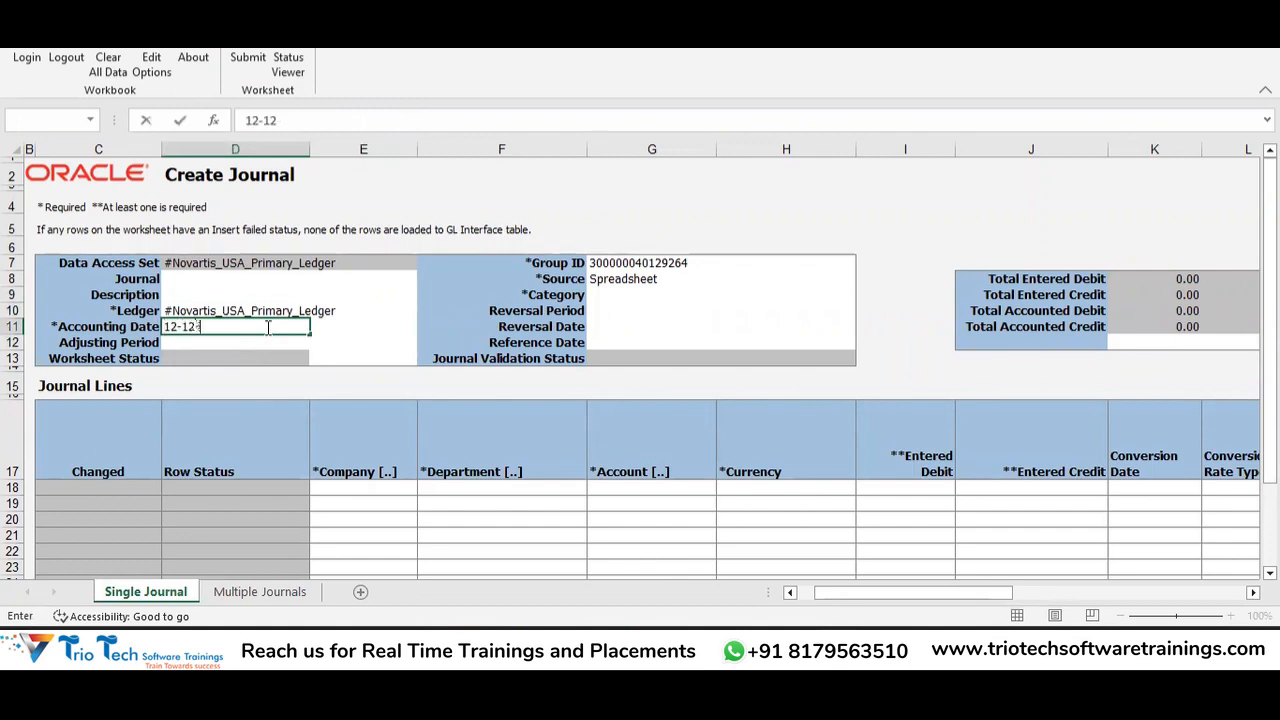
{"action": "type", "text": "-2022"}
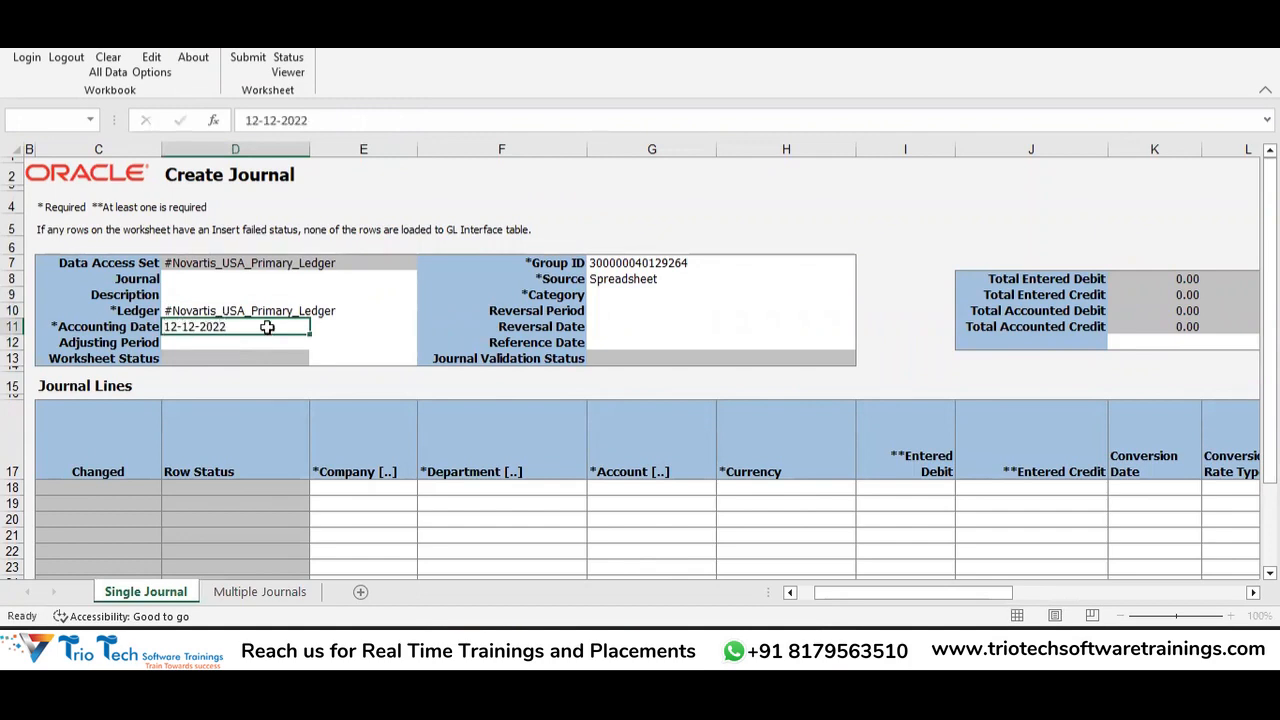
{"action": "key", "text": "Tab"}
{"action": "left_click", "coordinate": [621, 296]}
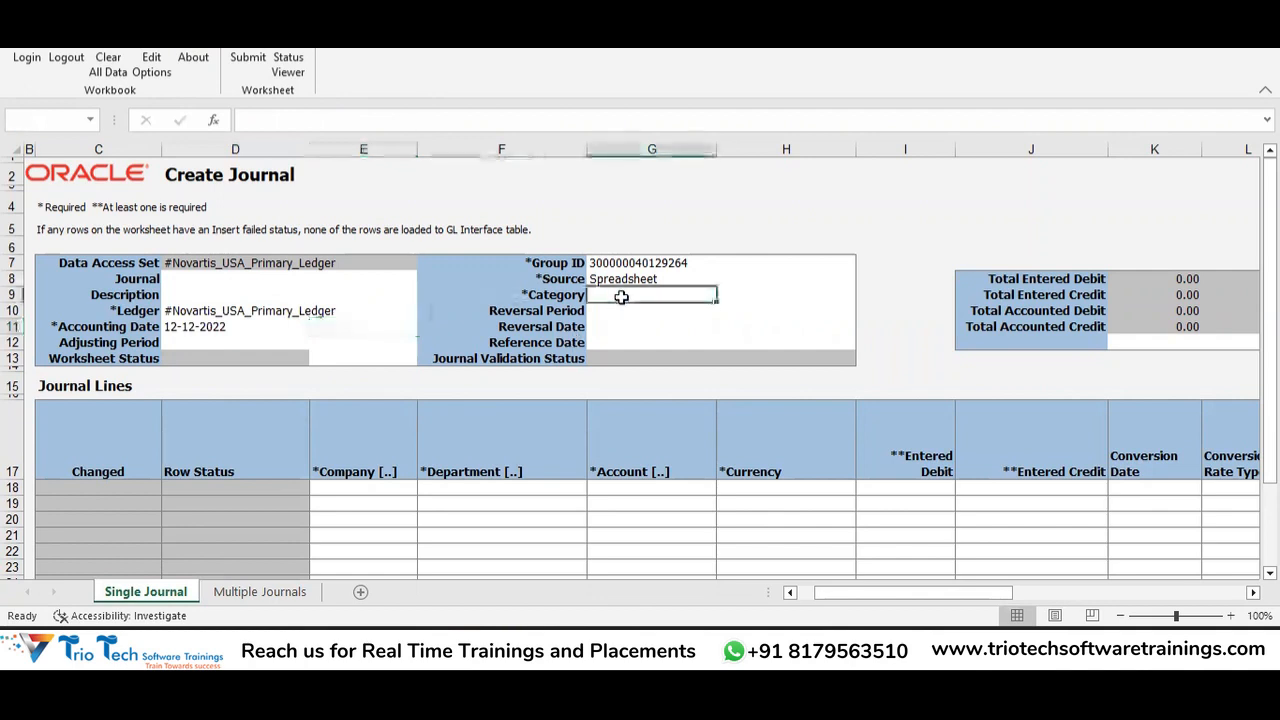
Search the Category lookup for 'Other' and confirm Other as the journal category.
{"action": "double_click", "coordinate": [621, 296]}
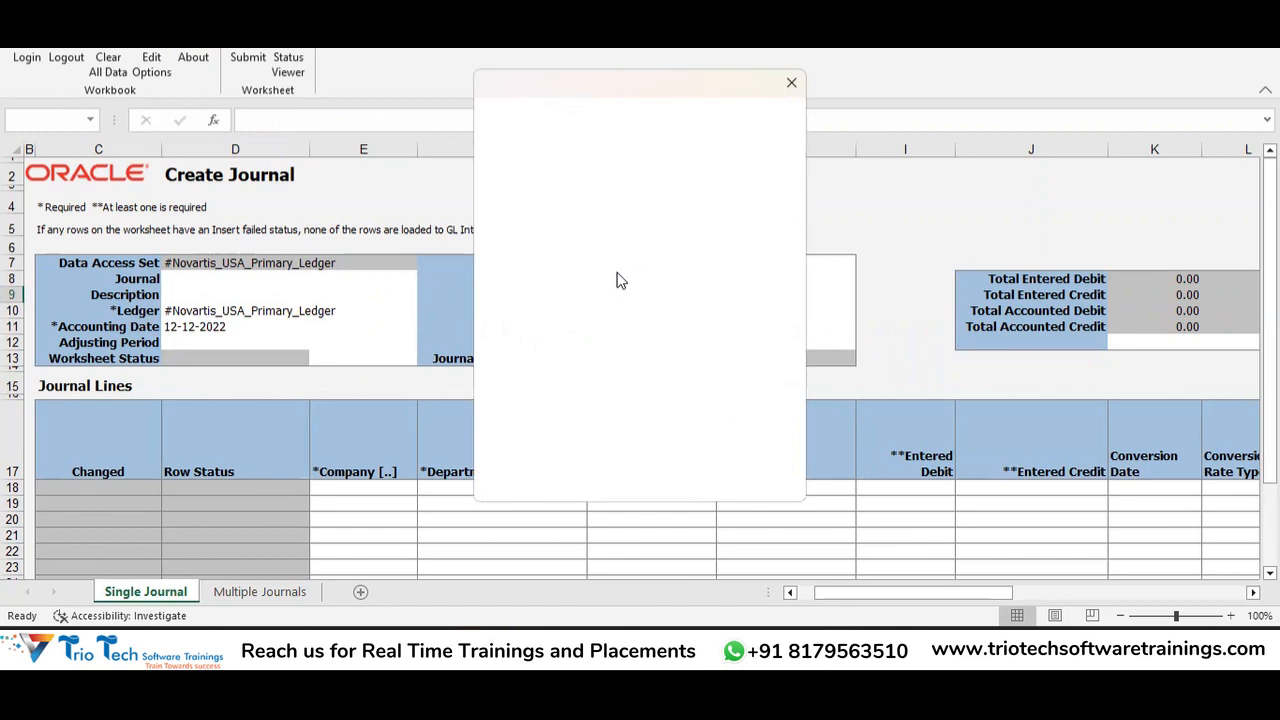
{"action": "left_click", "coordinate": [594, 150]}
{"action": "type", "text": "Other"}
{"action": "key", "text": "Tab"}
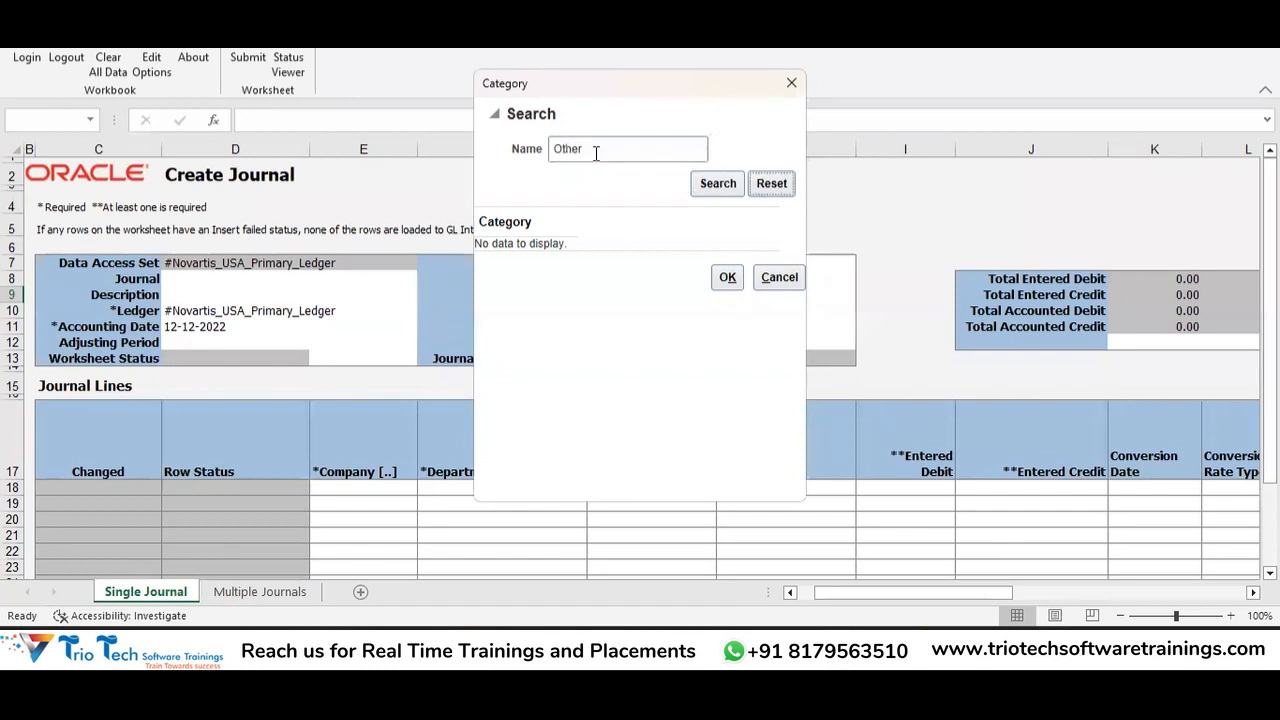
{"action": "key", "text": "Return"}
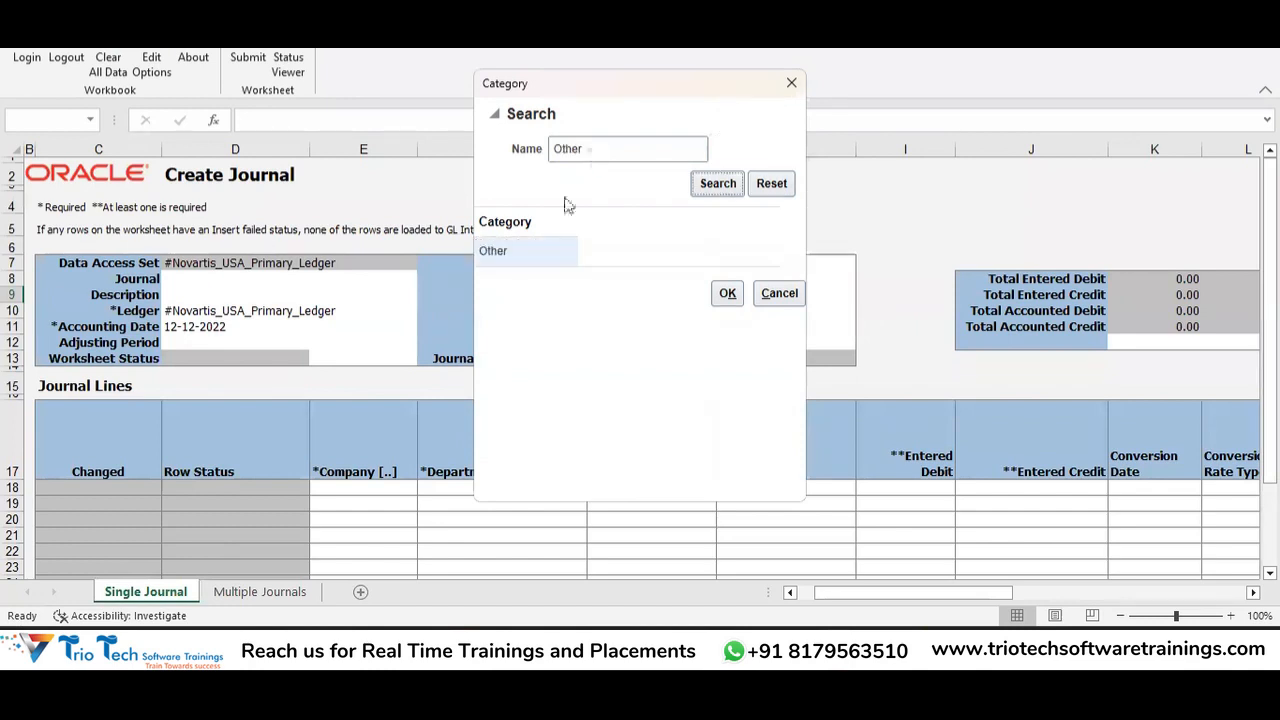
{"action": "left_click", "coordinate": [523, 251]}
{"action": "left_click", "coordinate": [729, 294]}
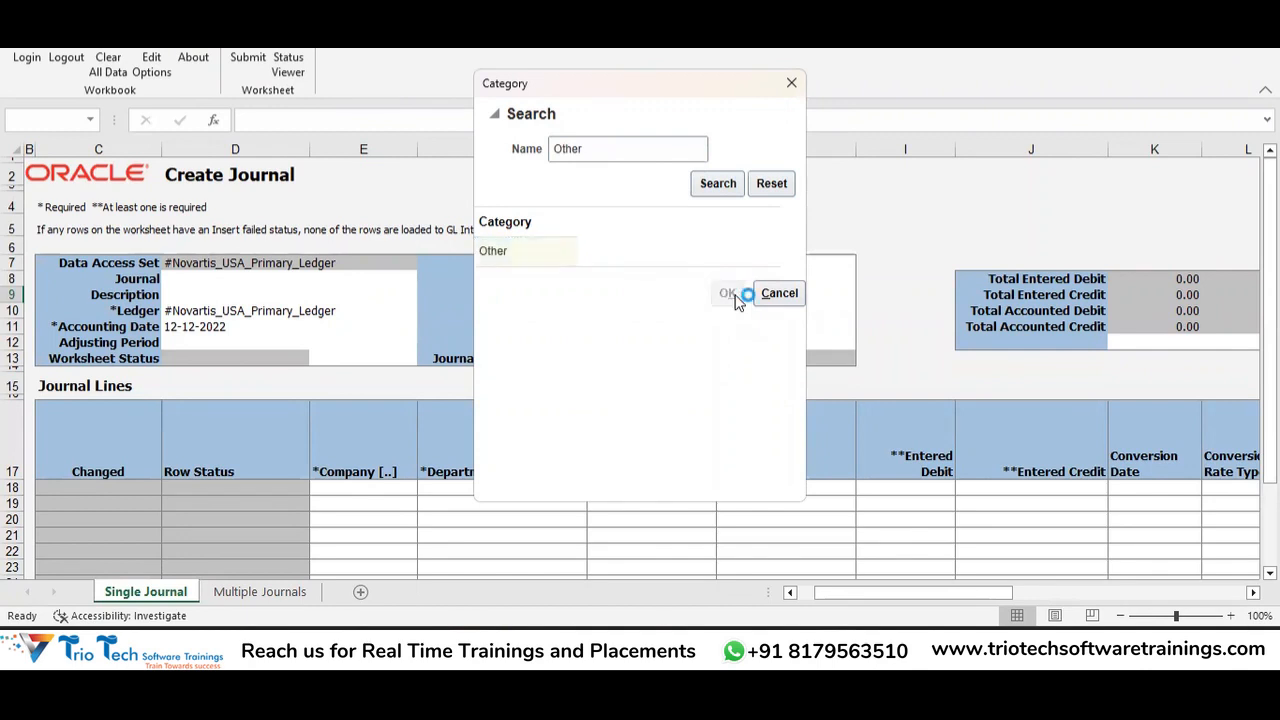
Scroll to the journal lines and open the Key Flexfield account picker for the first line.
{"action": "left_click", "coordinate": [374, 491]}
{"action": "scroll", "coordinate": [375, 492], "scroll_direction": "down", "scroll_amount": 6}
{"action": "left_click", "coordinate": [366, 278]}
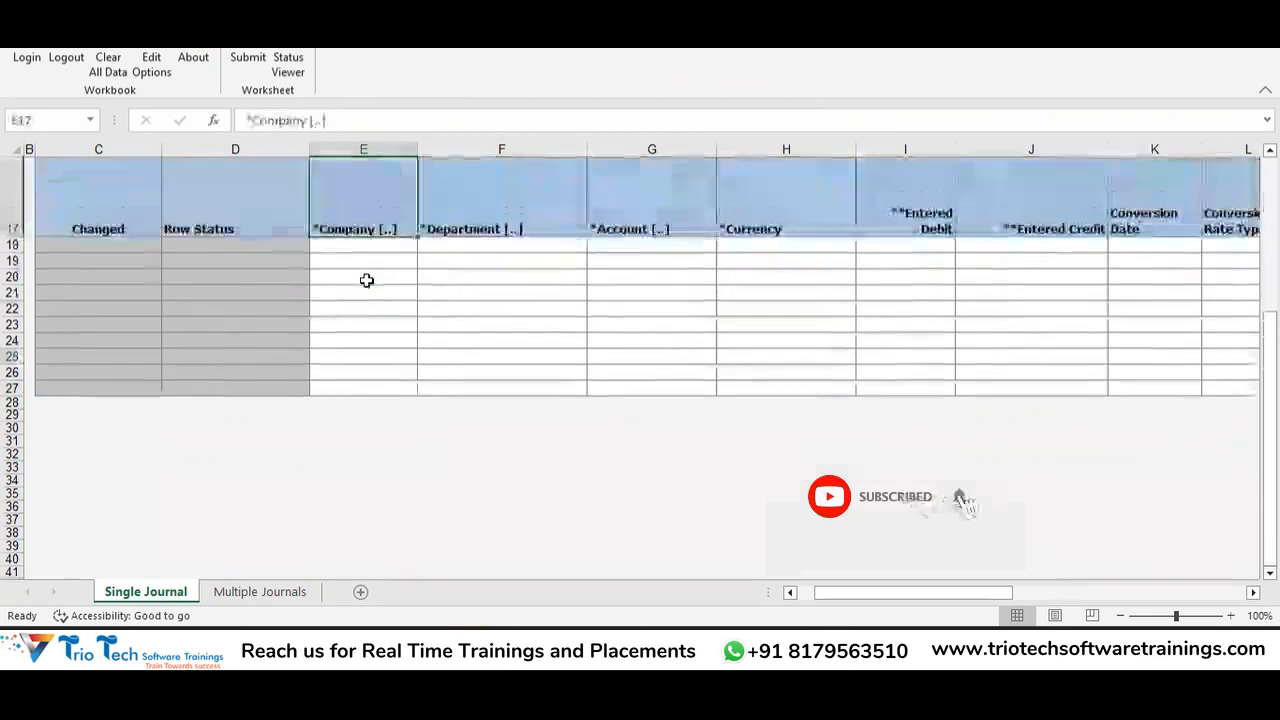
{"action": "left_click", "coordinate": [374, 248]}
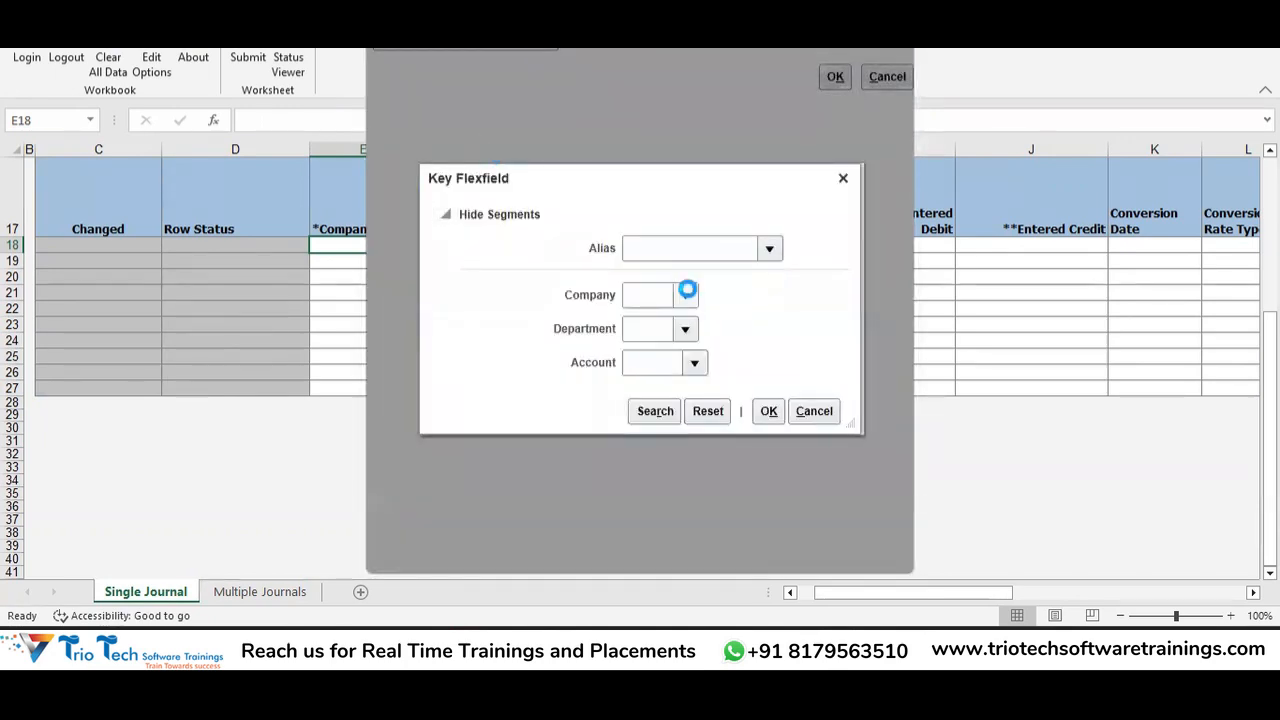
Choose company 200 Novartis IT and department 000 Default in the Key Flexfield.
{"action": "left_click", "coordinate": [686, 292]}
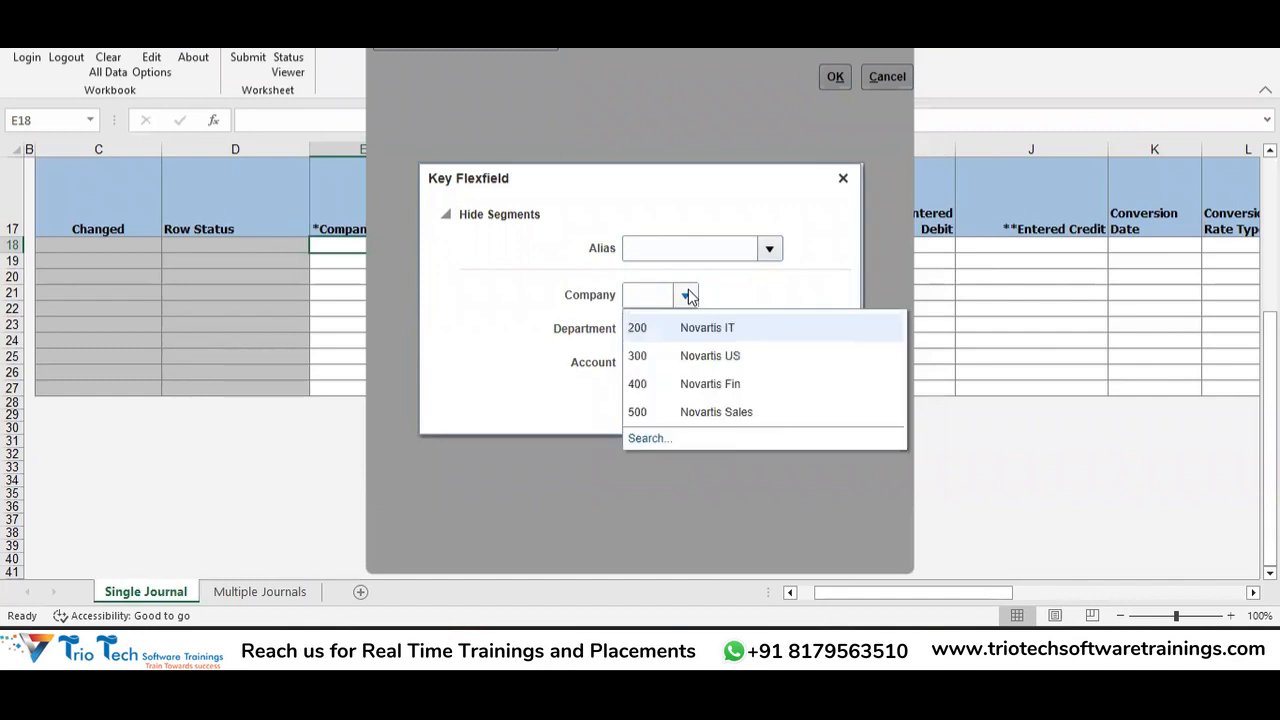
{"action": "left_click", "coordinate": [699, 327]}
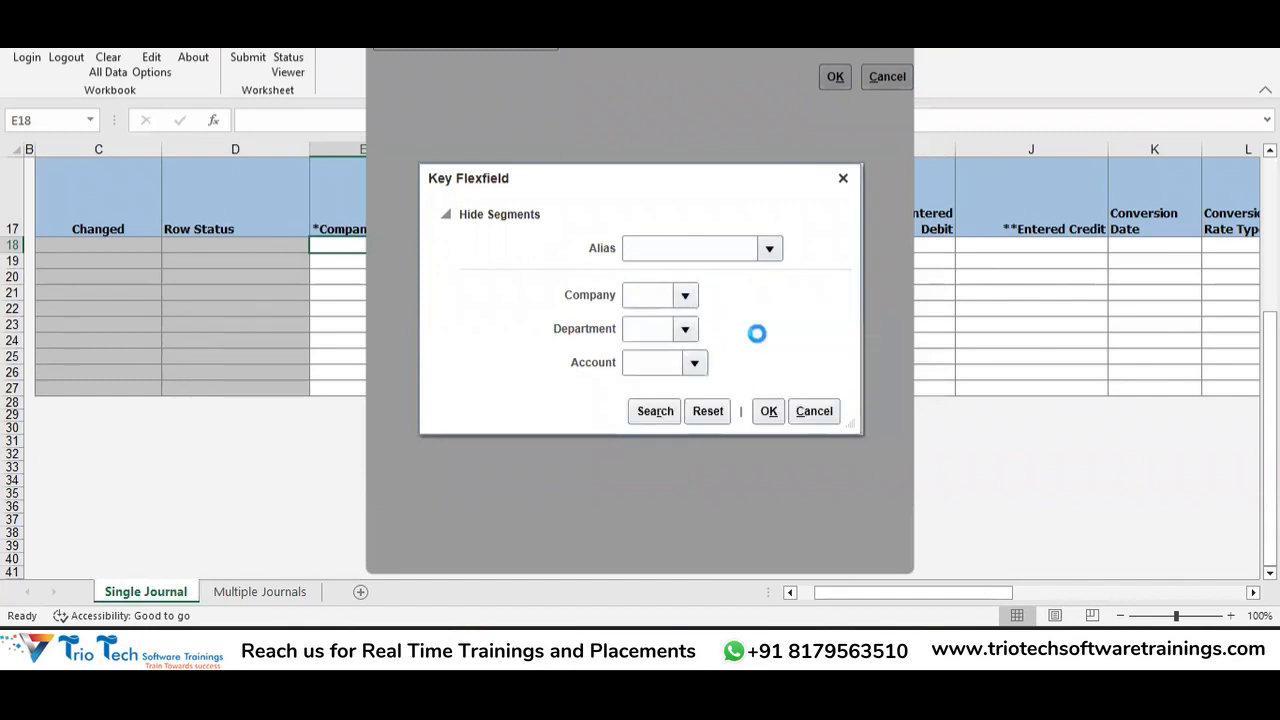
{"action": "left_click", "coordinate": [690, 334]}
{"action": "left_click", "coordinate": [674, 364]}
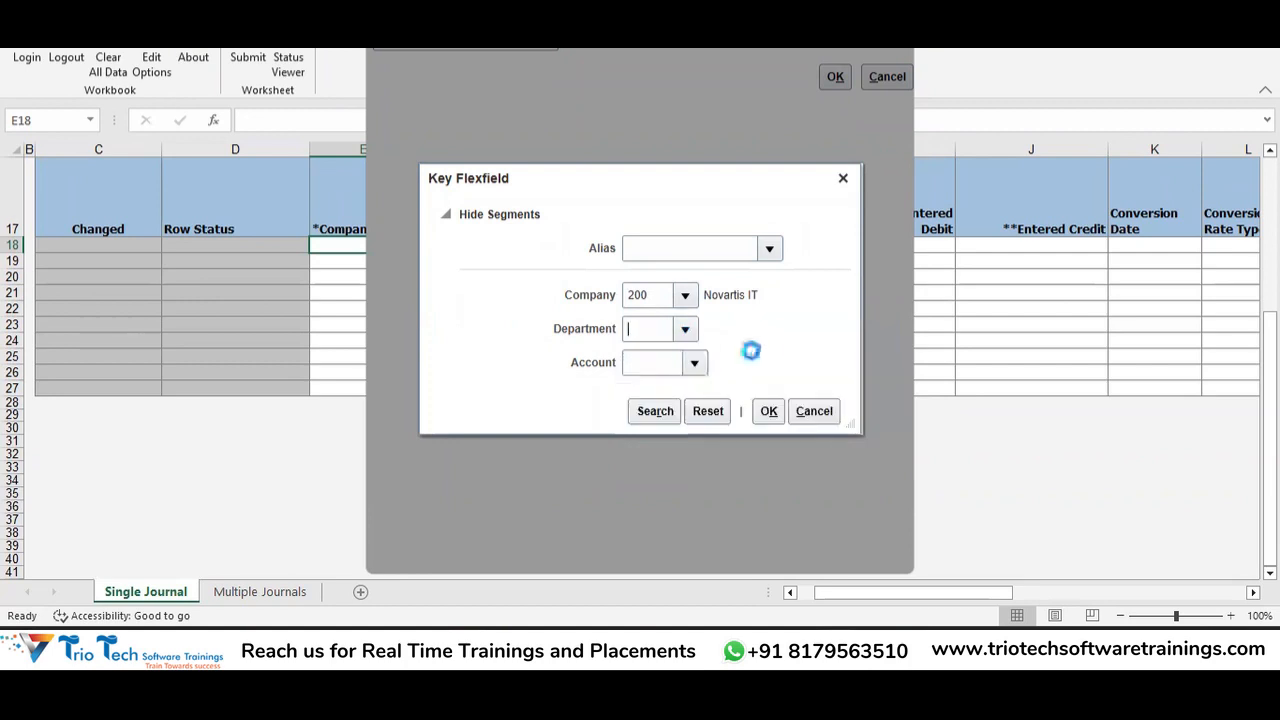
Search accounts for 'Repairs%', pick 52220 Repairs and Maintenance, and confirm the combination.
{"action": "left_click", "coordinate": [692, 363]}
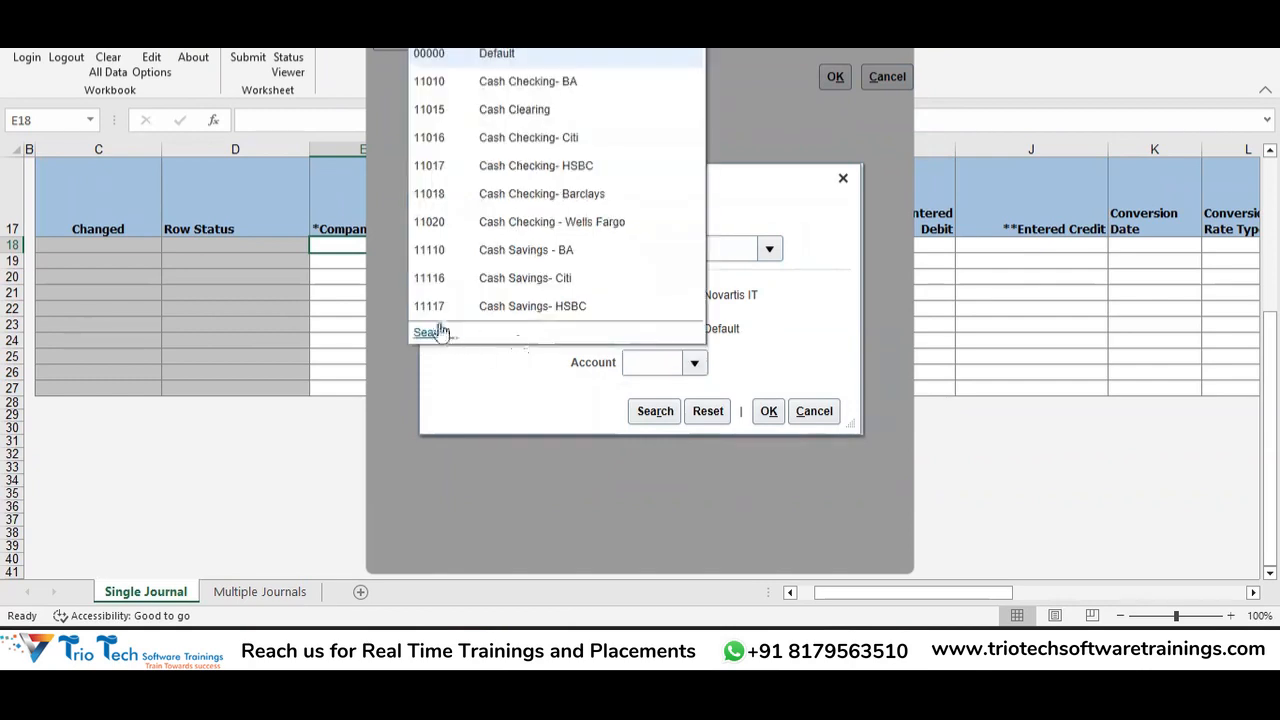
{"action": "left_click", "coordinate": [432, 333]}
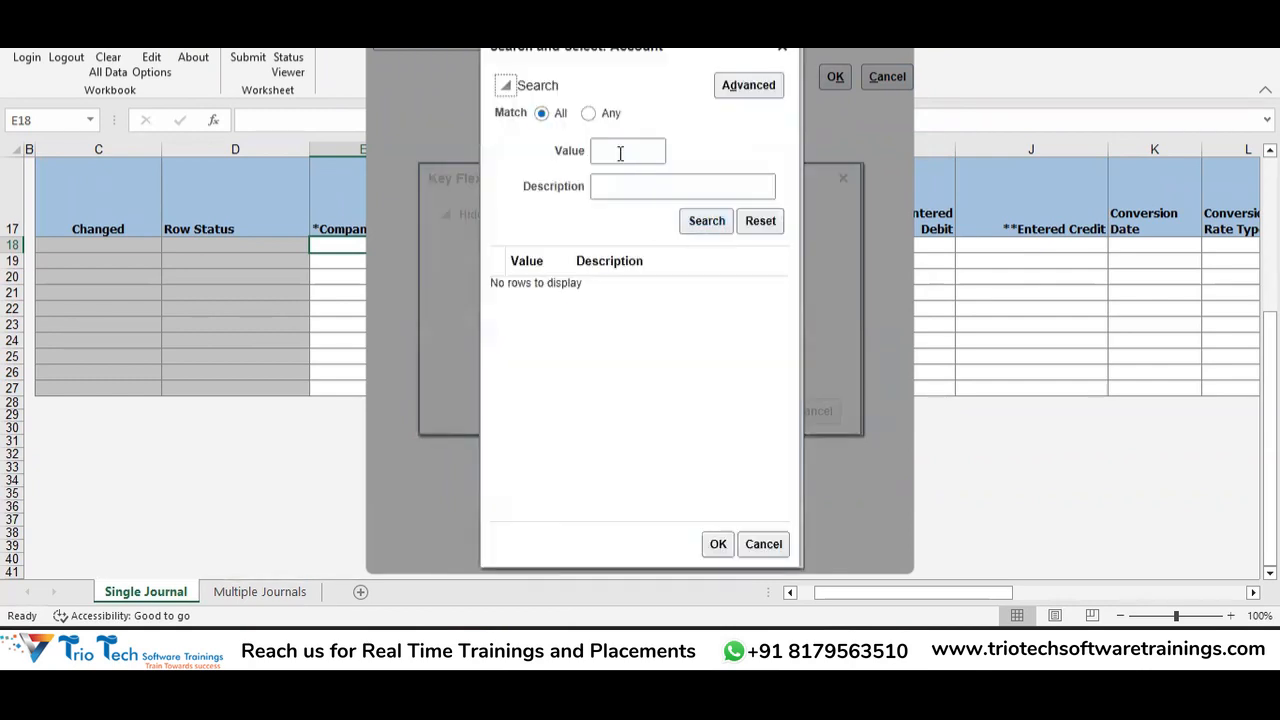
{"action": "left_click", "coordinate": [618, 184]}
{"action": "type", "text": "Repairs%"}
{"action": "left_click", "coordinate": [706, 220]}
{"action": "left_click", "coordinate": [650, 290]}
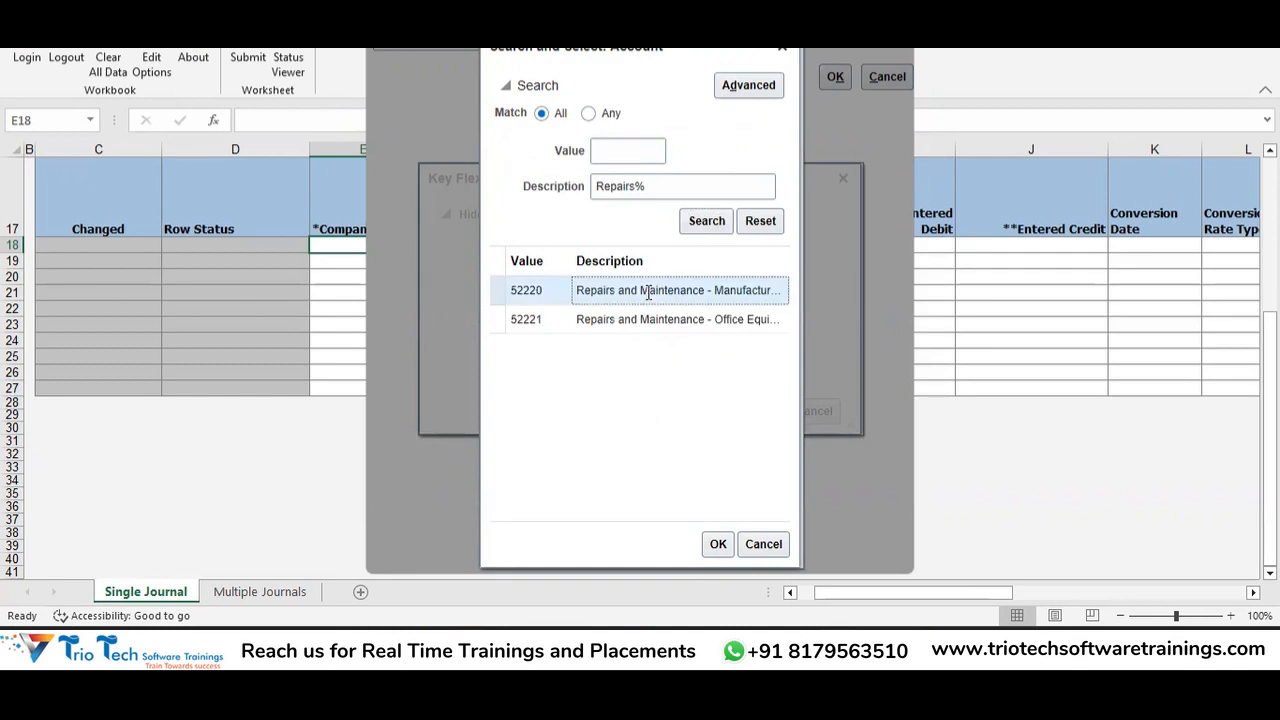
{"action": "left_click", "coordinate": [718, 543]}
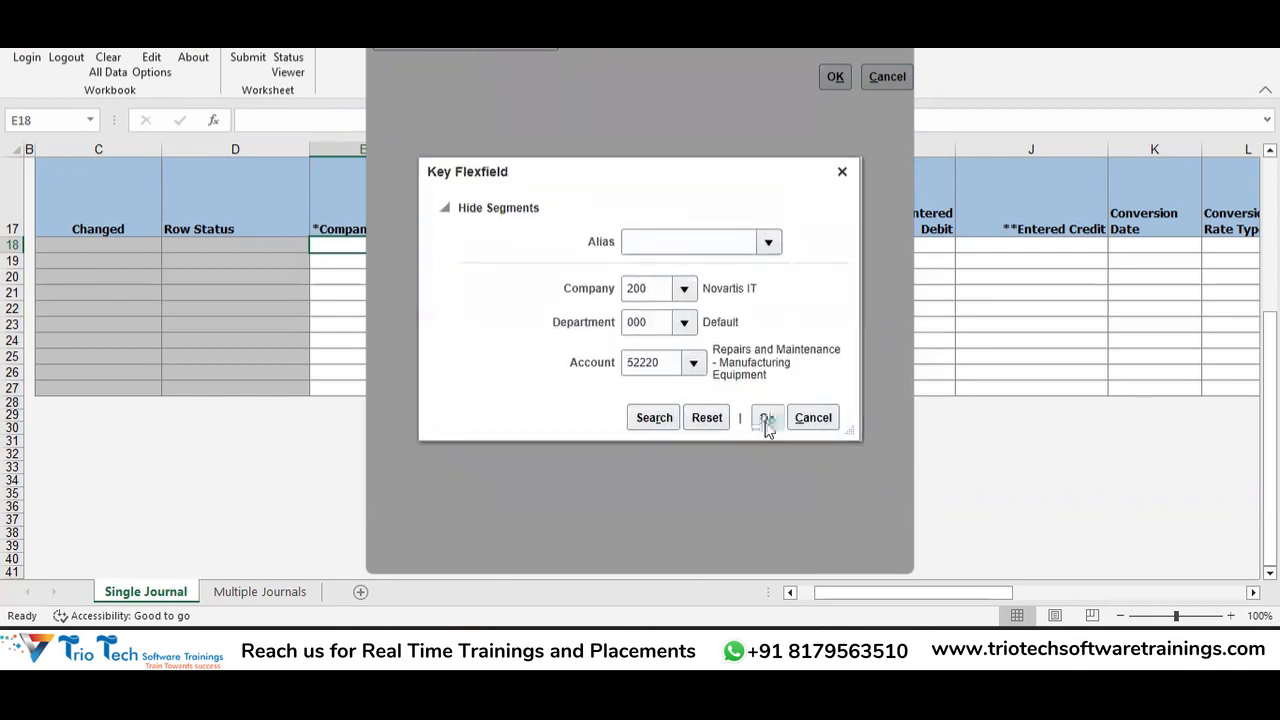
{"action": "left_click", "coordinate": [573, 363]}
Switch to the Trio Tech Trainings folder window in File Explorer.
{"action": "key", "text": "alt+Tab"}
{"action": "mouse_move", "coordinate": [467, 655]}
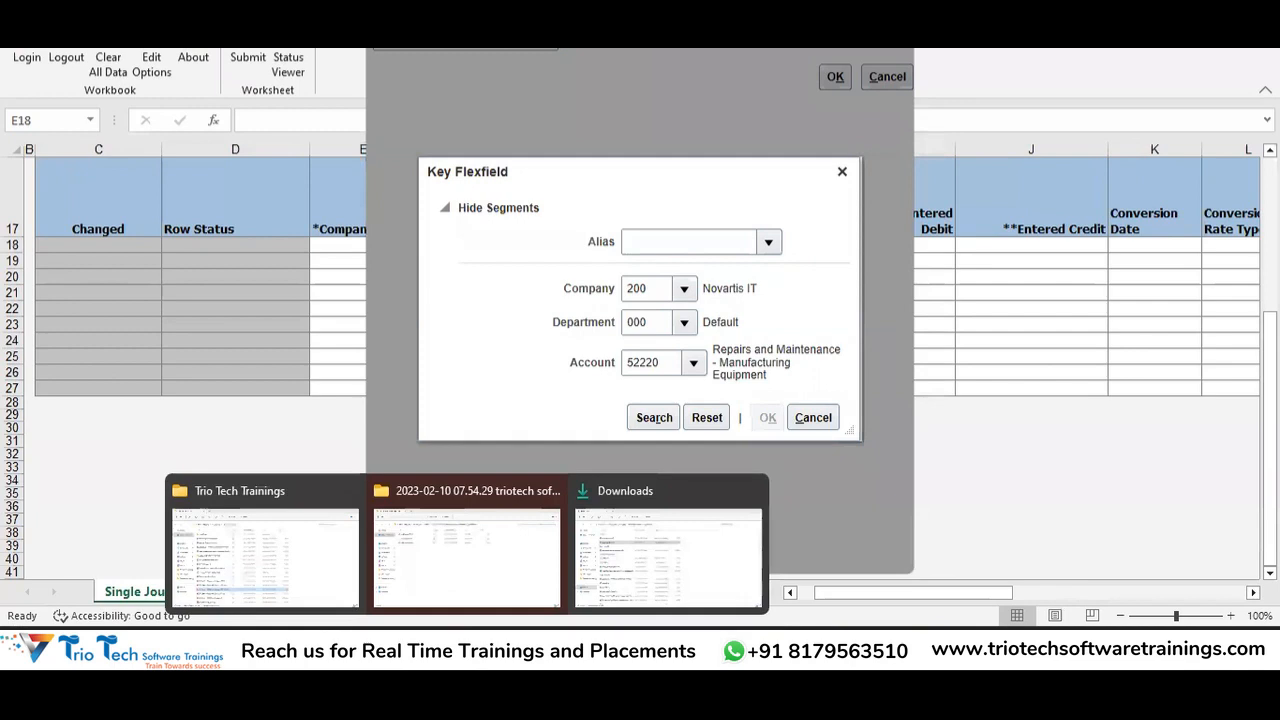
{"action": "left_click", "coordinate": [280, 540]}
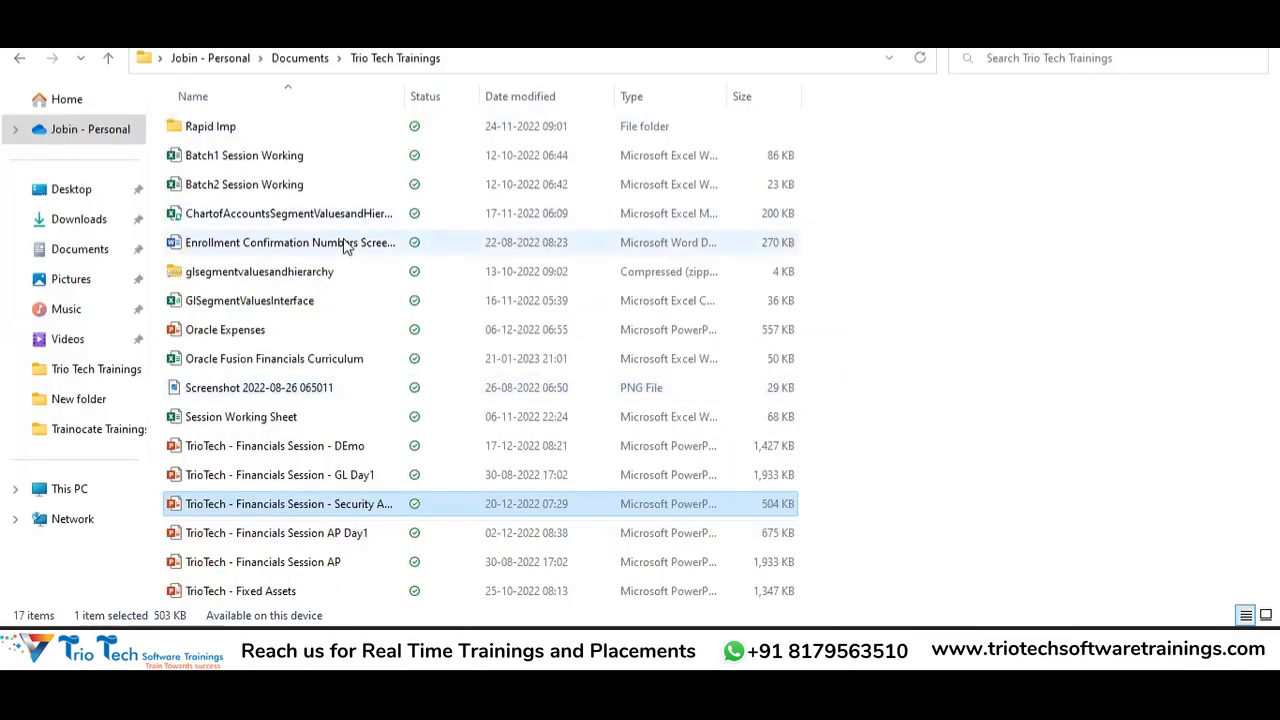
{"action": "left_click", "coordinate": [345, 243]}
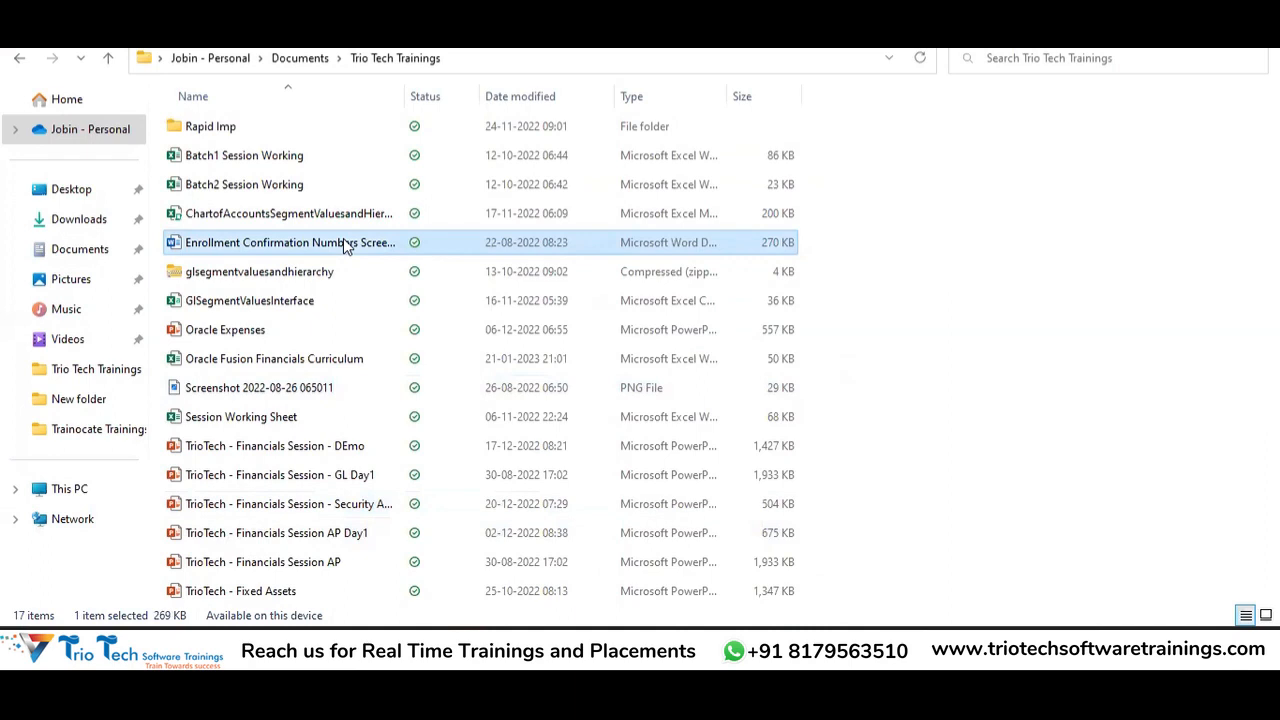
{"action": "key", "text": "alt+Tab"}
{"action": "key", "text": "alt+Tab"}
{"action": "key", "text": "alt+Tab"}
{"action": "key", "text": "alt+Tab"}
{"action": "key", "text": "alt+Tab"}
{"action": "key", "text": "alt+Tab"}
{"action": "key", "text": "alt+shift+Tab"}
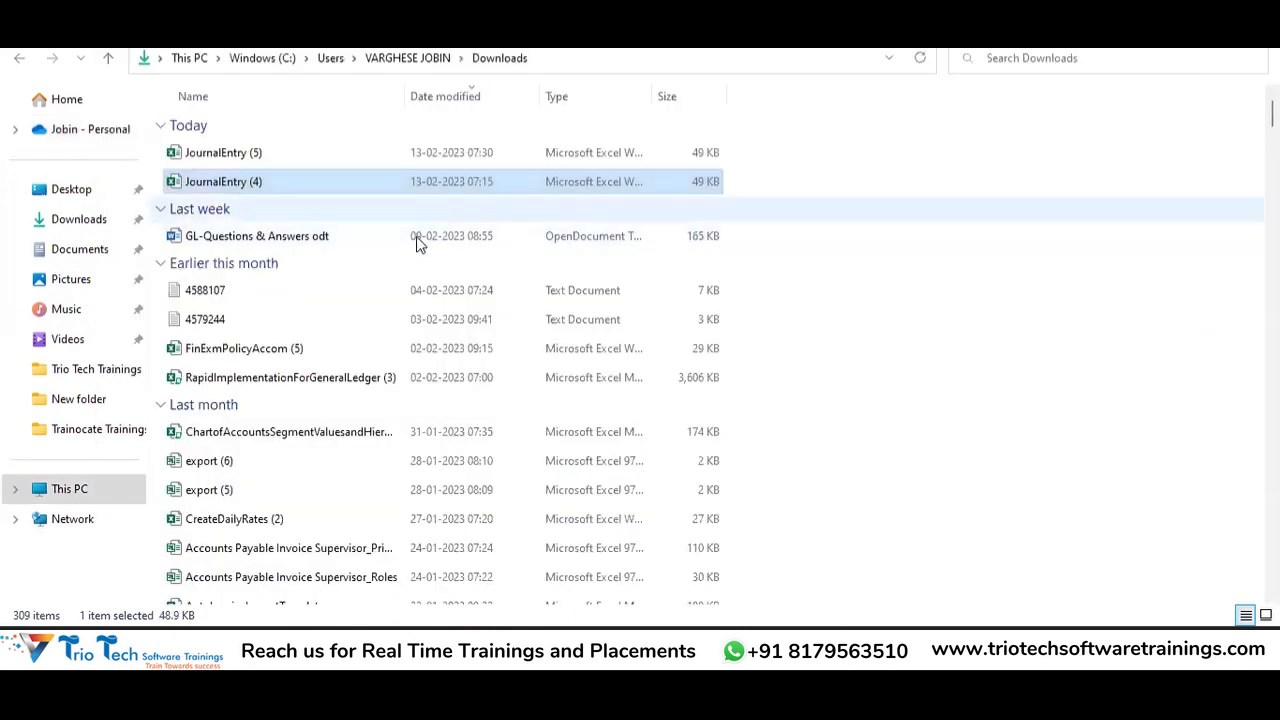
{"action": "left_click", "coordinate": [386, 404]}
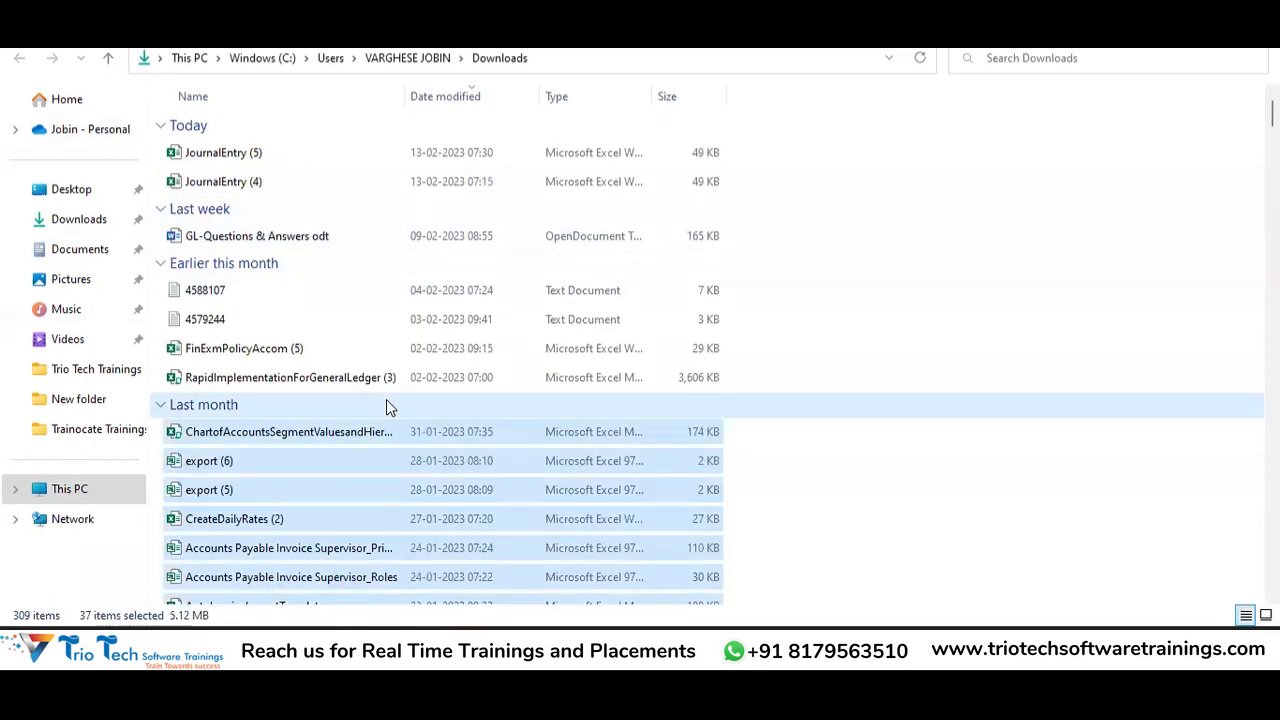
{"action": "left_click", "coordinate": [358, 470]}
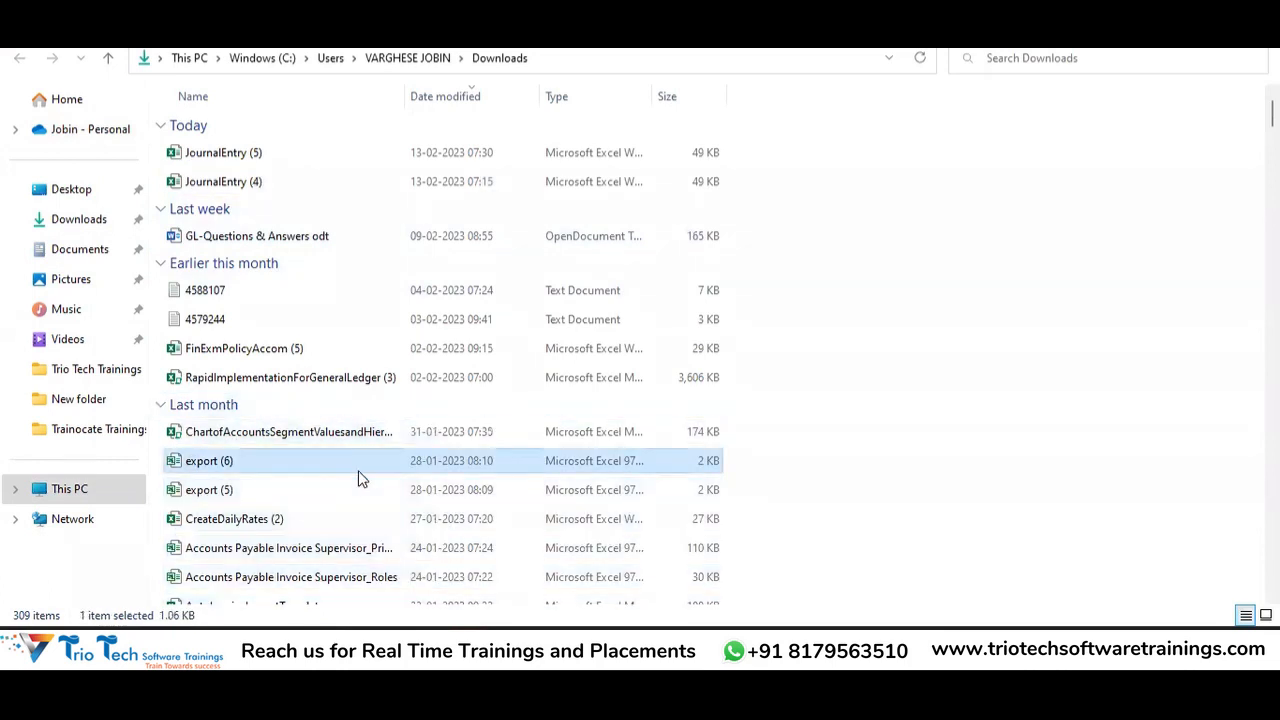
{"action": "key", "text": "j"}
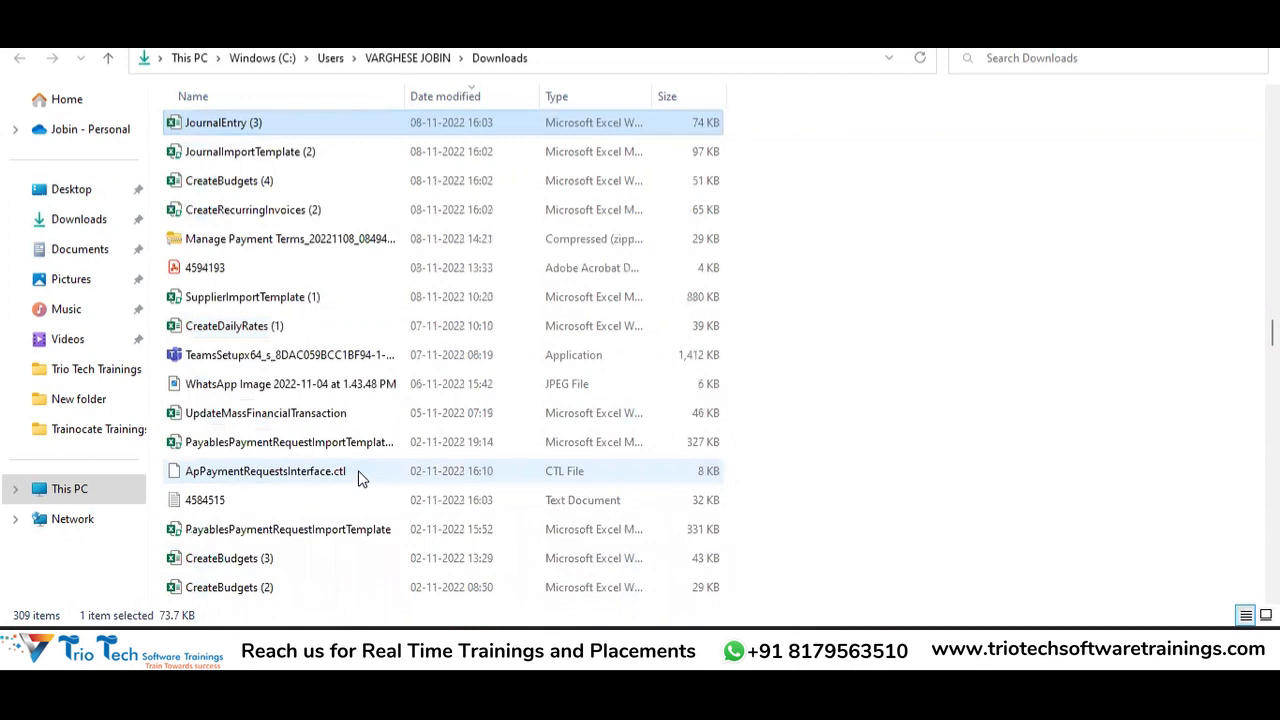
{"action": "key", "text": "j"}
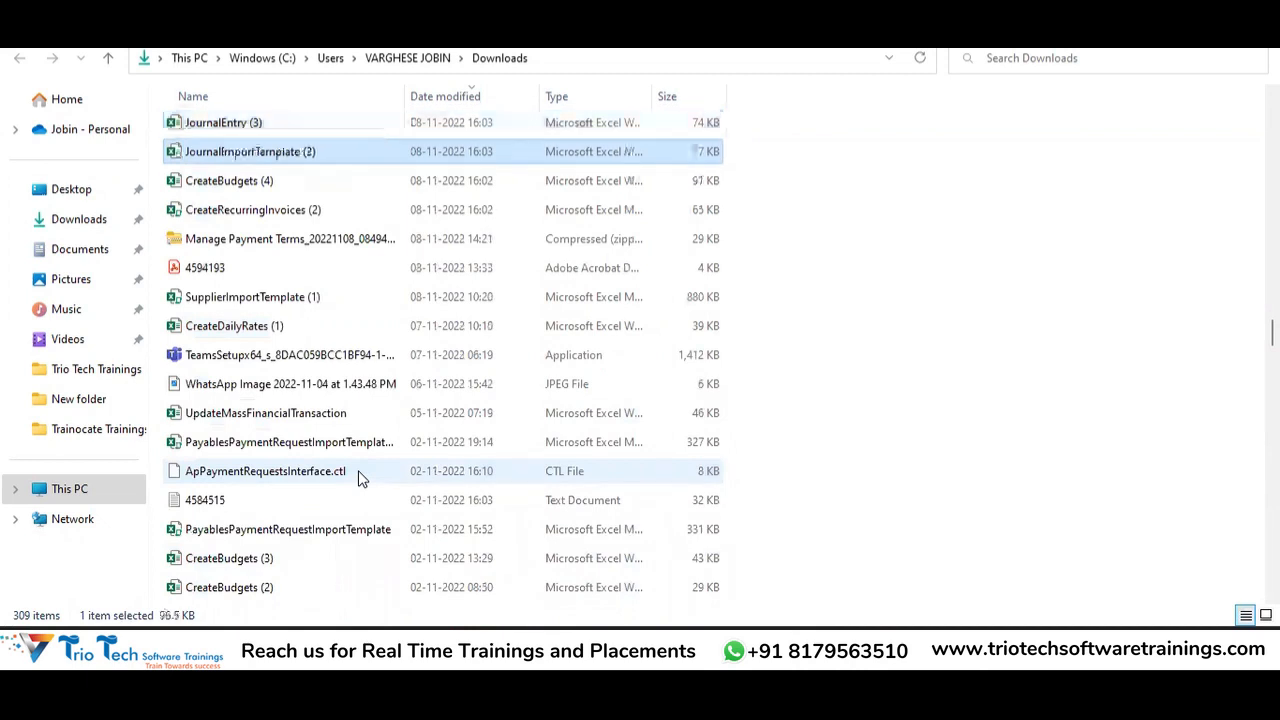
{"action": "key", "text": "j"}
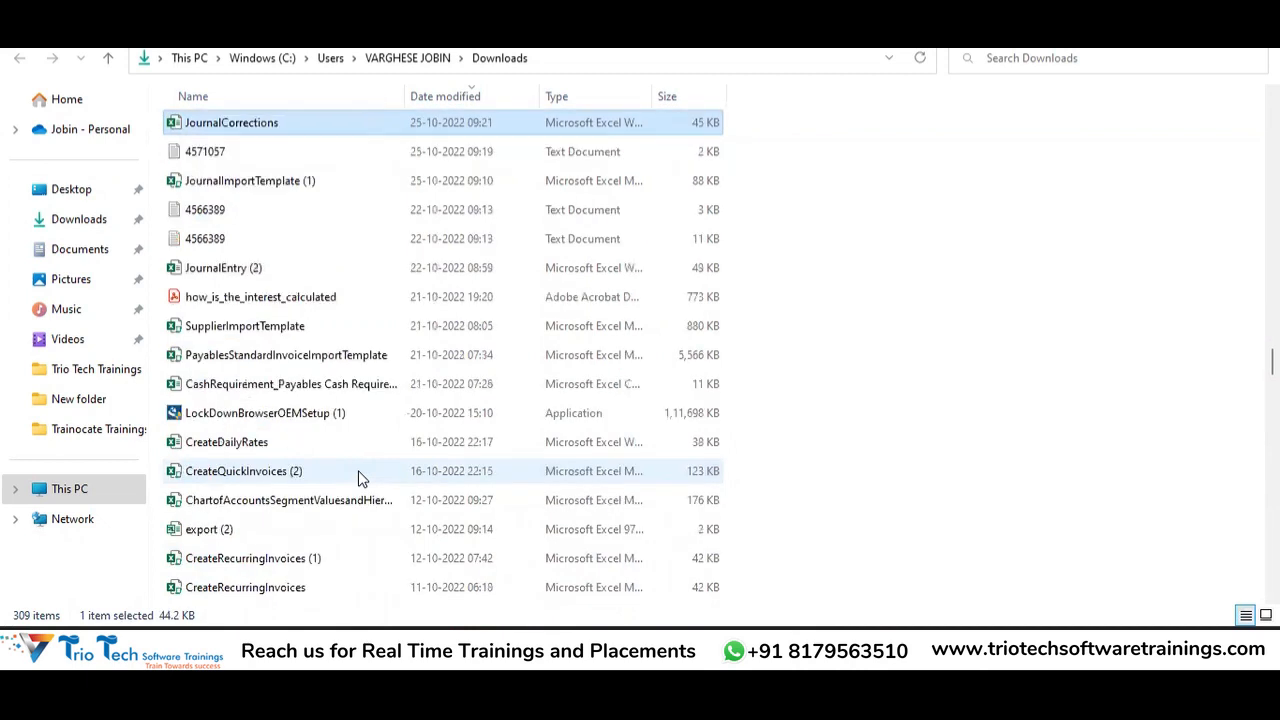
{"action": "key", "text": "j"}
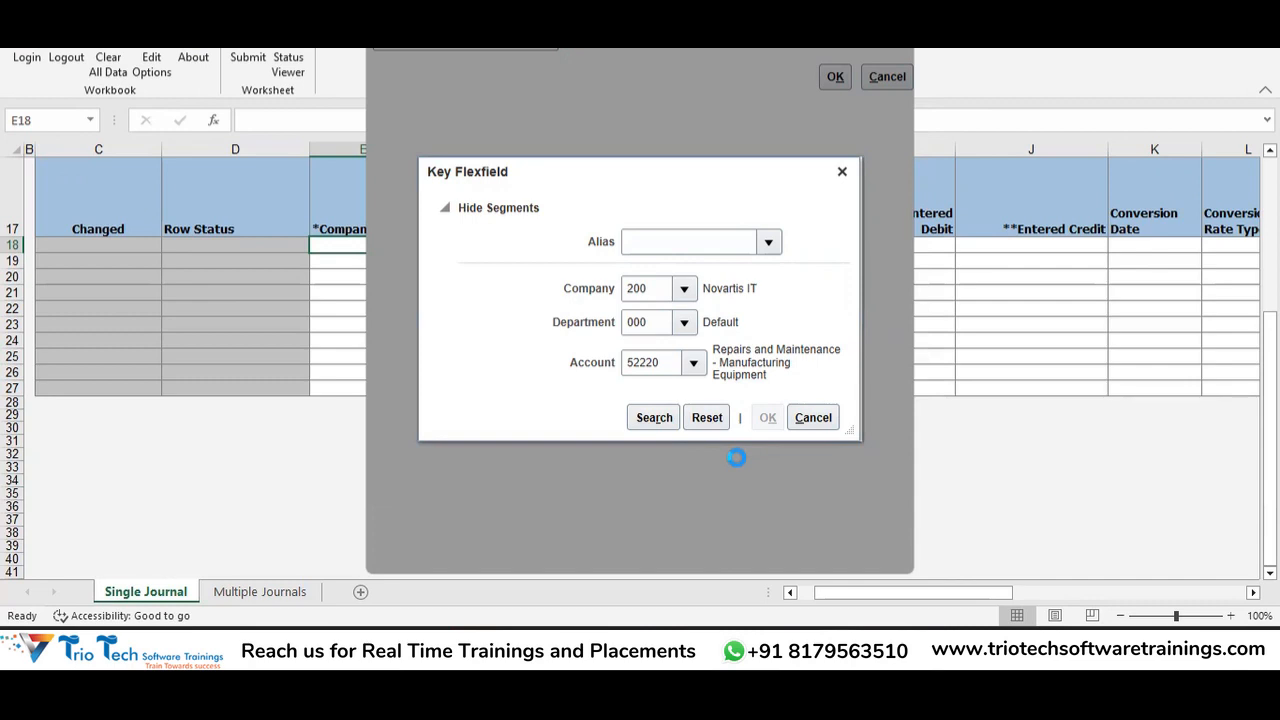
Cycle through the open windows with Alt+Tab to get back to the JournalEntry (5) workbook.
{"action": "key", "text": "alt+Tab"}
{"action": "key", "text": "alt+Tab"}
{"action": "key", "text": "alt+shift+Tab"}
{"action": "key", "text": "alt+Tab"}
{"action": "key", "text": "alt+shift+Tab"}
{"action": "key", "text": "alt+Tab"}
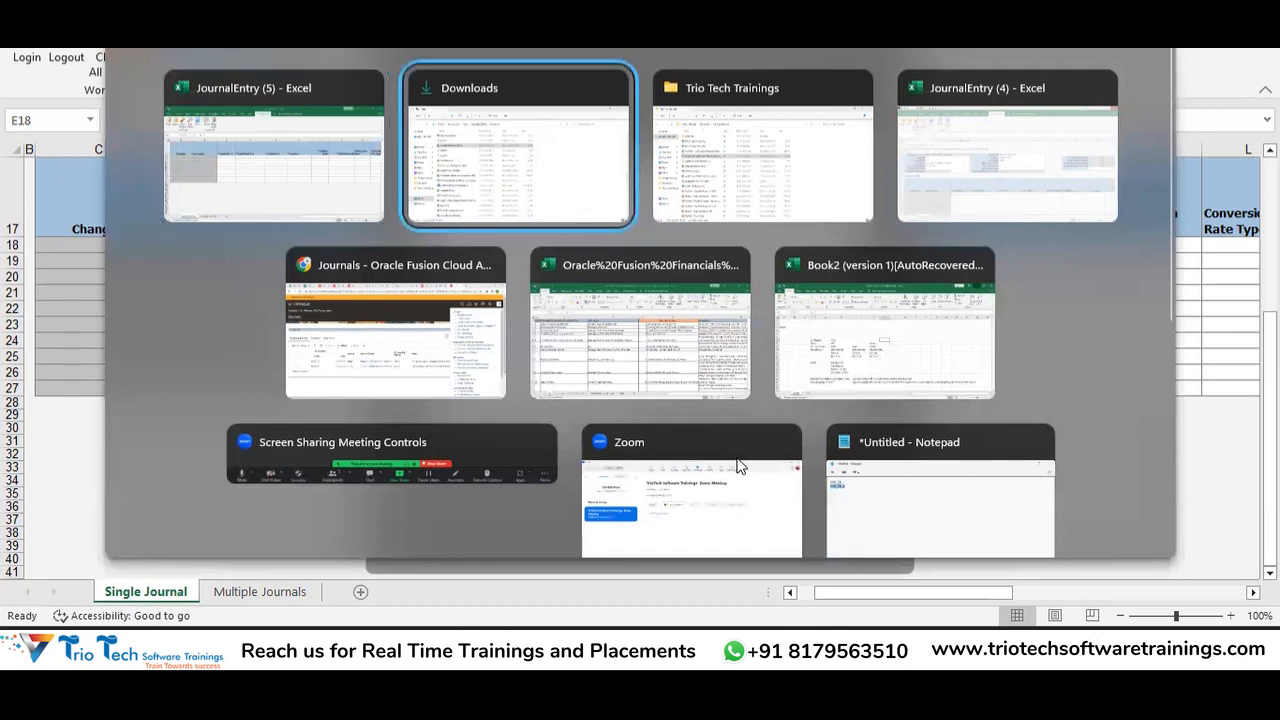
{"action": "key", "text": "alt+shift+Tab"}
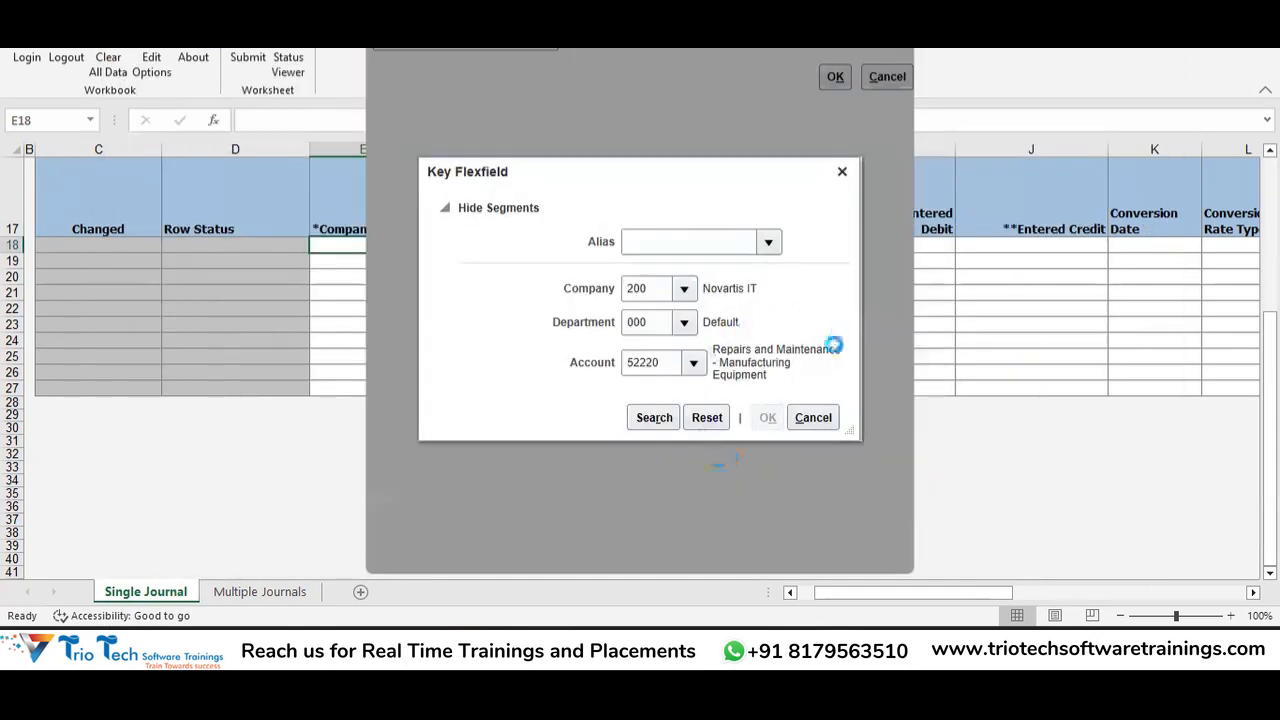
{"action": "key", "text": "alt+Tab"}
{"action": "key", "text": "alt+Tab"}
{"action": "key", "text": "alt+Tab"}
{"action": "key", "text": "alt+Tab"}
{"action": "key", "text": "alt+Tab"}
{"action": "key", "text": "alt+Tab"}
{"action": "key", "text": "alt+Tab"}
{"action": "key", "text": "alt+Tab"}
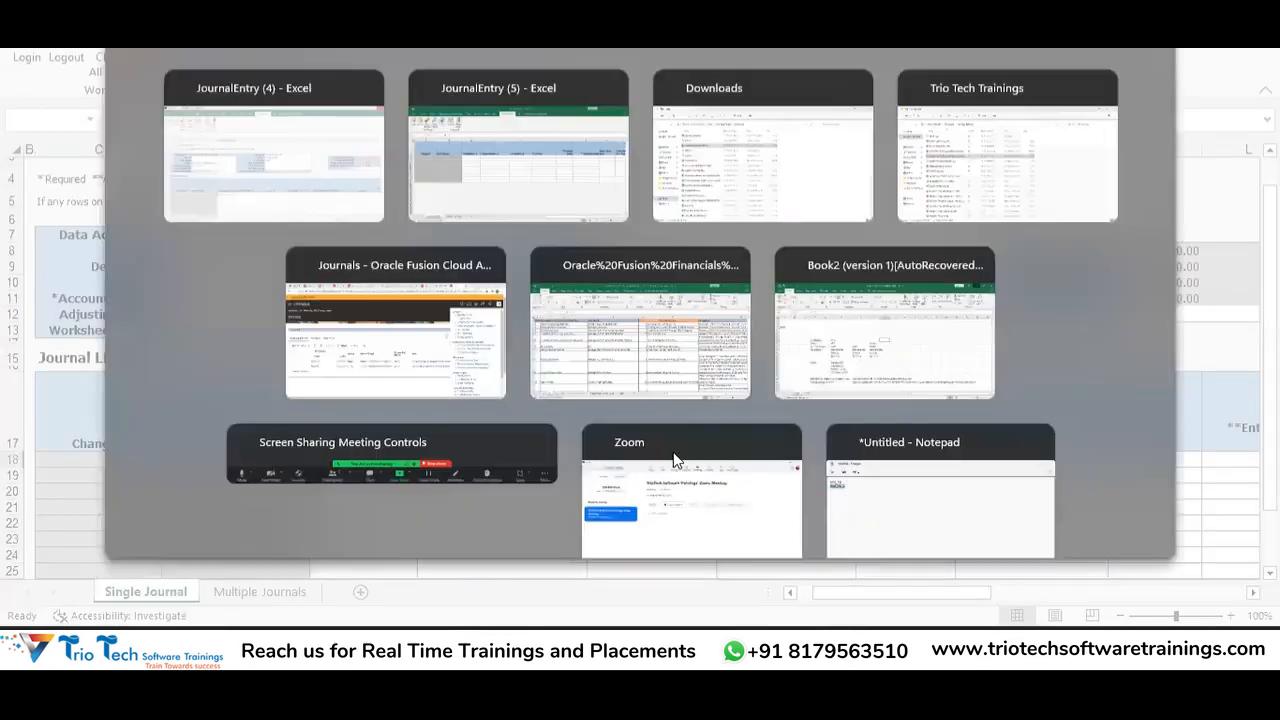
{"action": "key", "text": "alt+shift+Tab"}
{"action": "key", "text": "alt+shift+Tab"}
{"action": "key", "text": "alt+shift+Tab"}
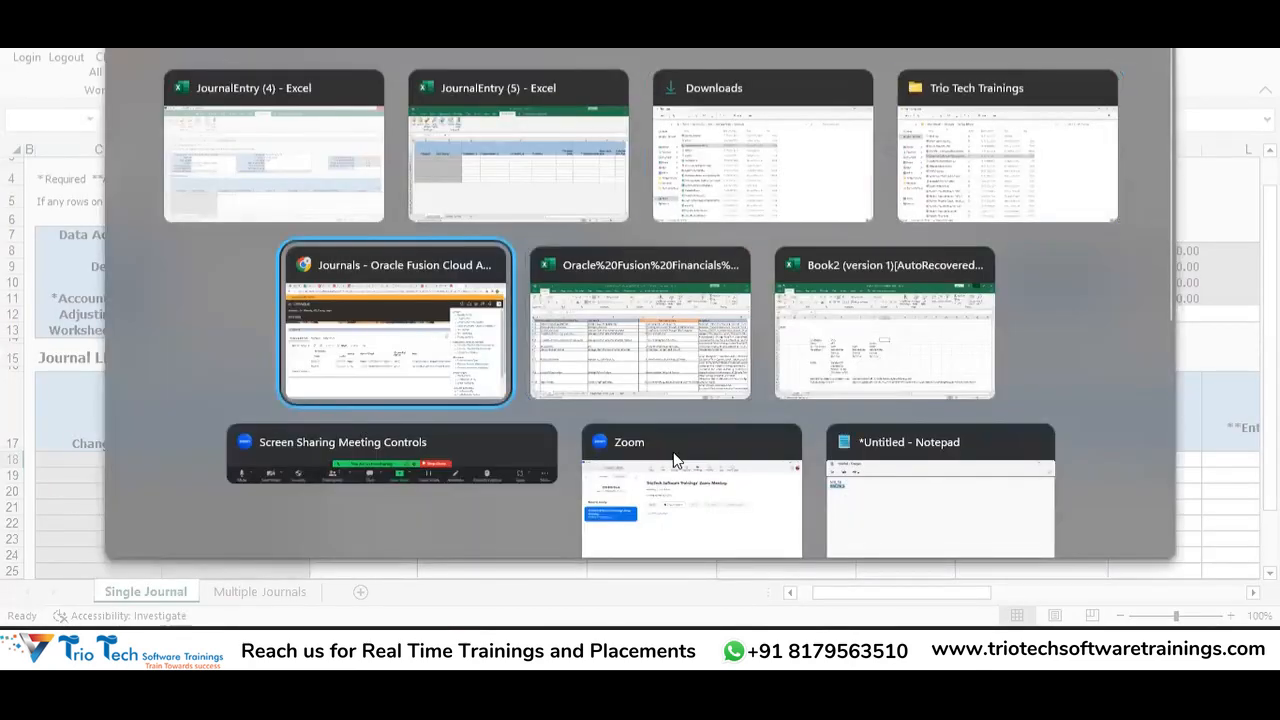
{"action": "key", "text": "alt+shift+Tab"}
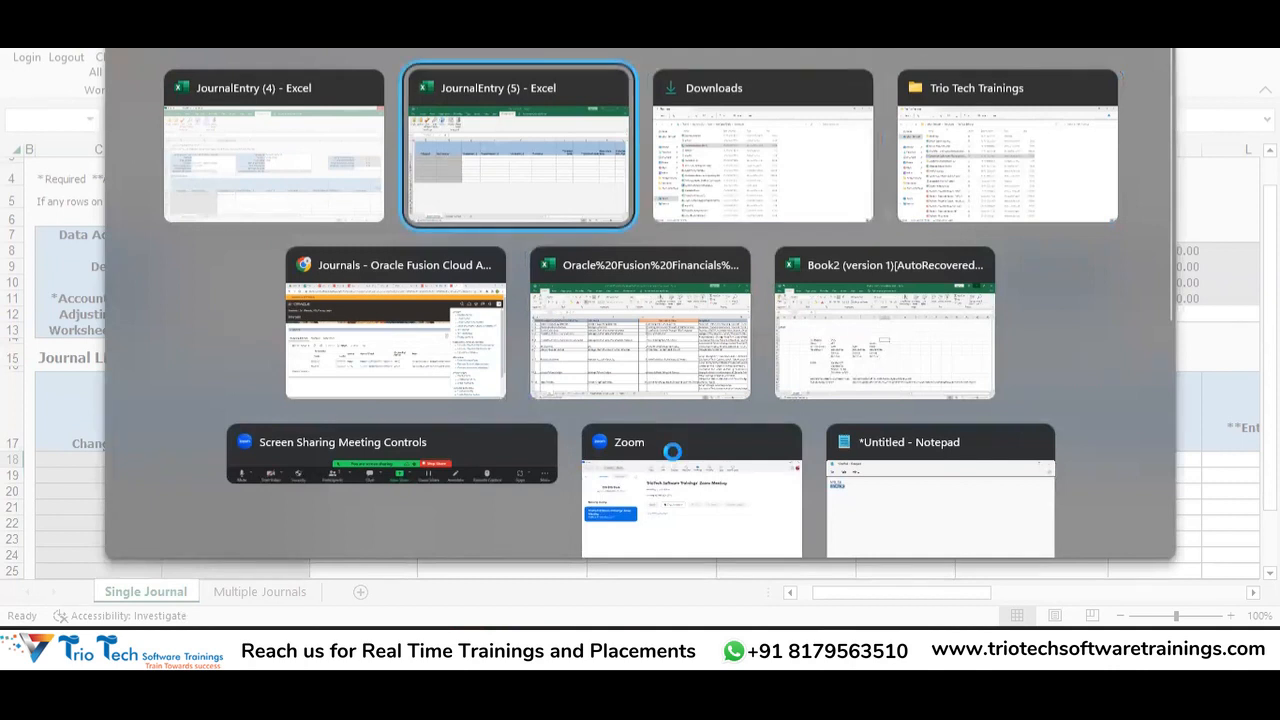
{"action": "key", "text": "alt+Tab"}
{"action": "key", "text": "alt+shift+Tab"}
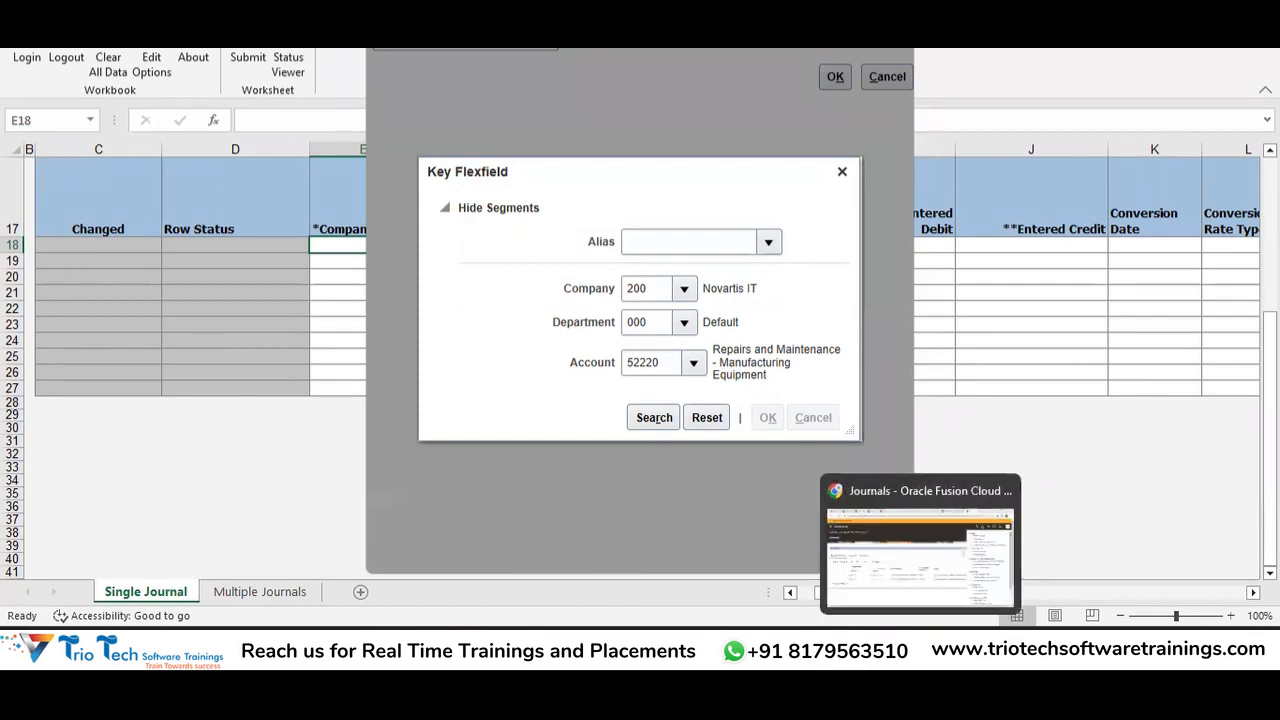
{"action": "right_click", "coordinate": [285, 640]}
End both Microsoft Excel processes in Task Manager, then open JournalImportTemplate (1) from Downloads.
{"action": "left_click", "coordinate": [285, 574]}
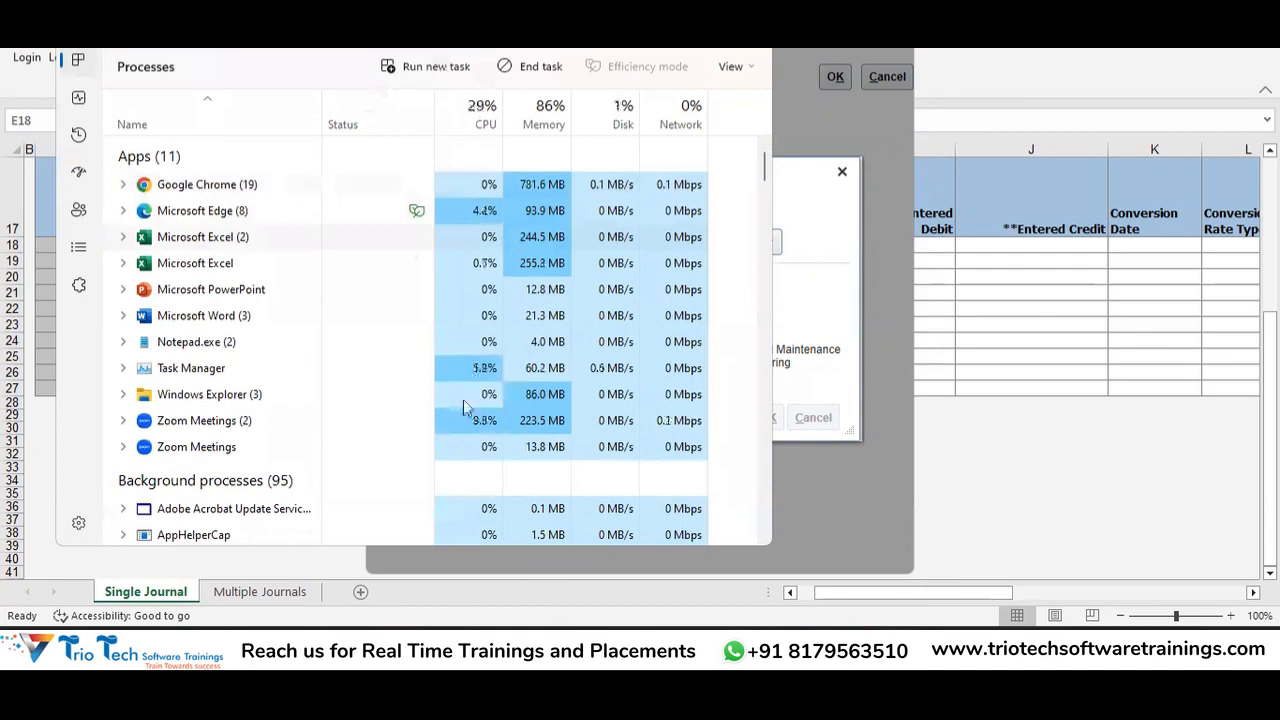
{"action": "left_click", "coordinate": [530, 66]}
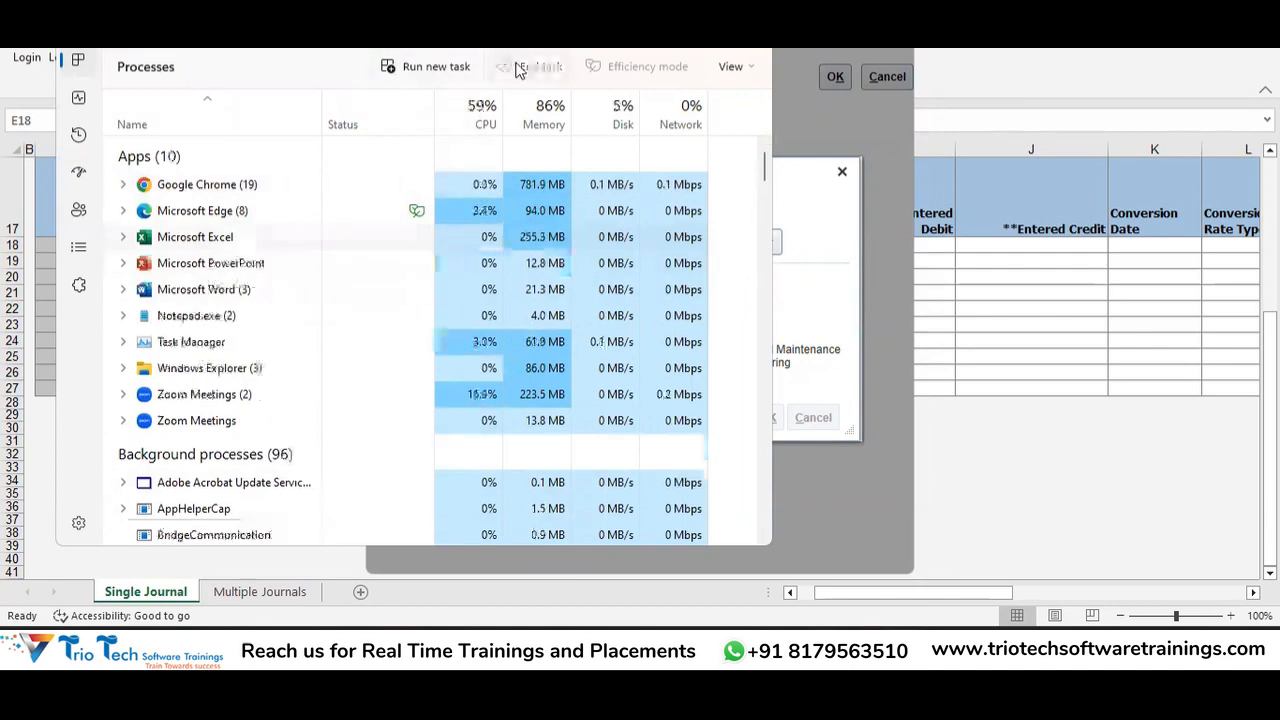
{"action": "left_click", "coordinate": [212, 248]}
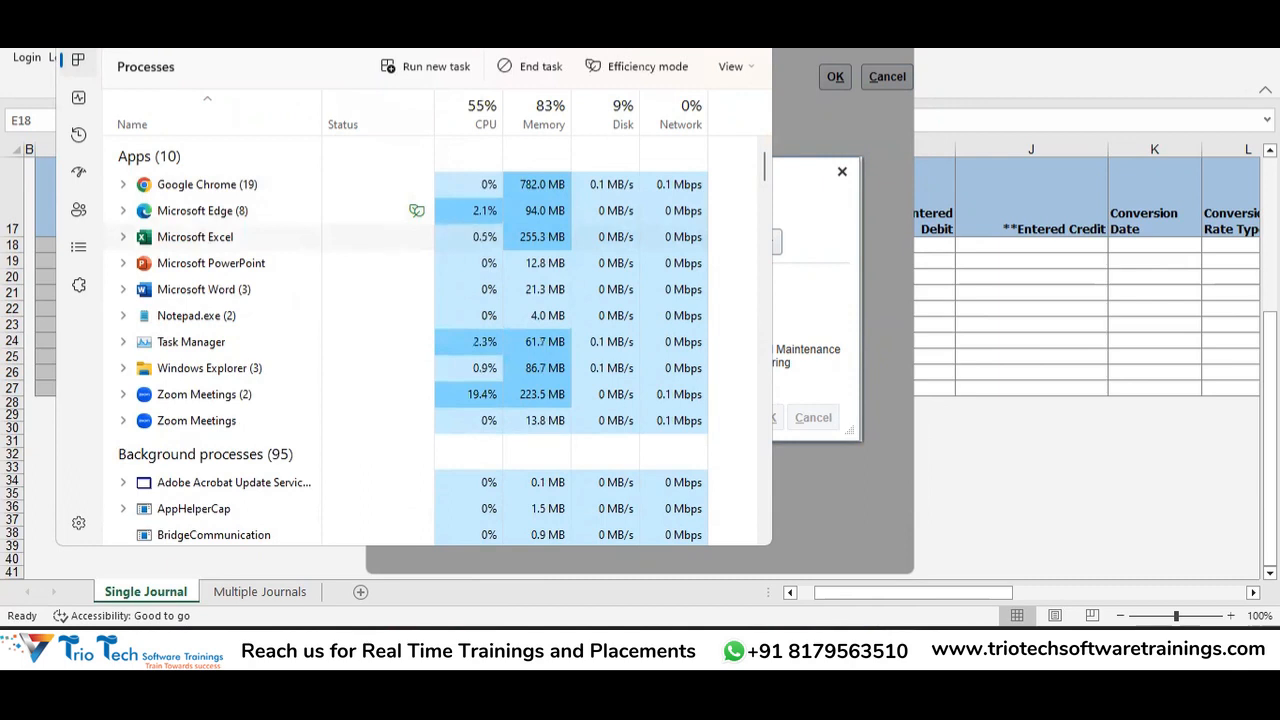
{"action": "left_click", "coordinate": [540, 68]}
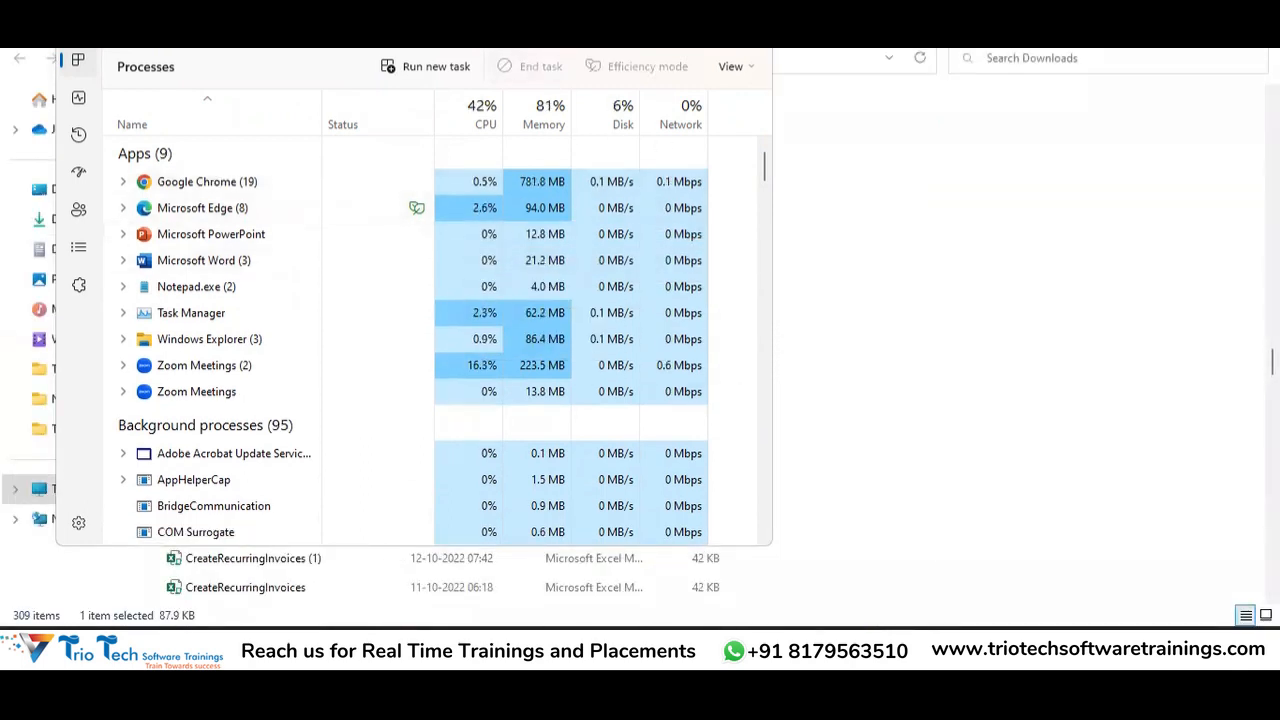
{"action": "left_click", "coordinate": [660, 24]}
{"action": "left_click", "coordinate": [802, 354]}
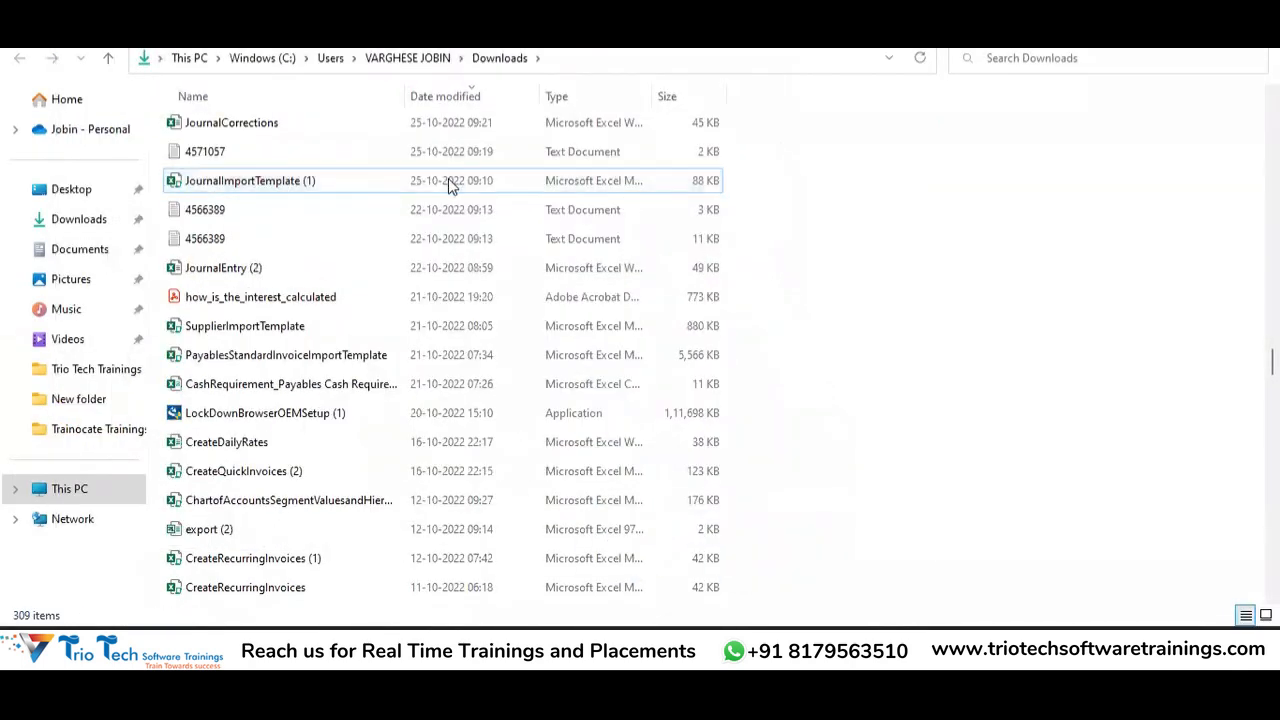
{"action": "double_click", "coordinate": [340, 188]}
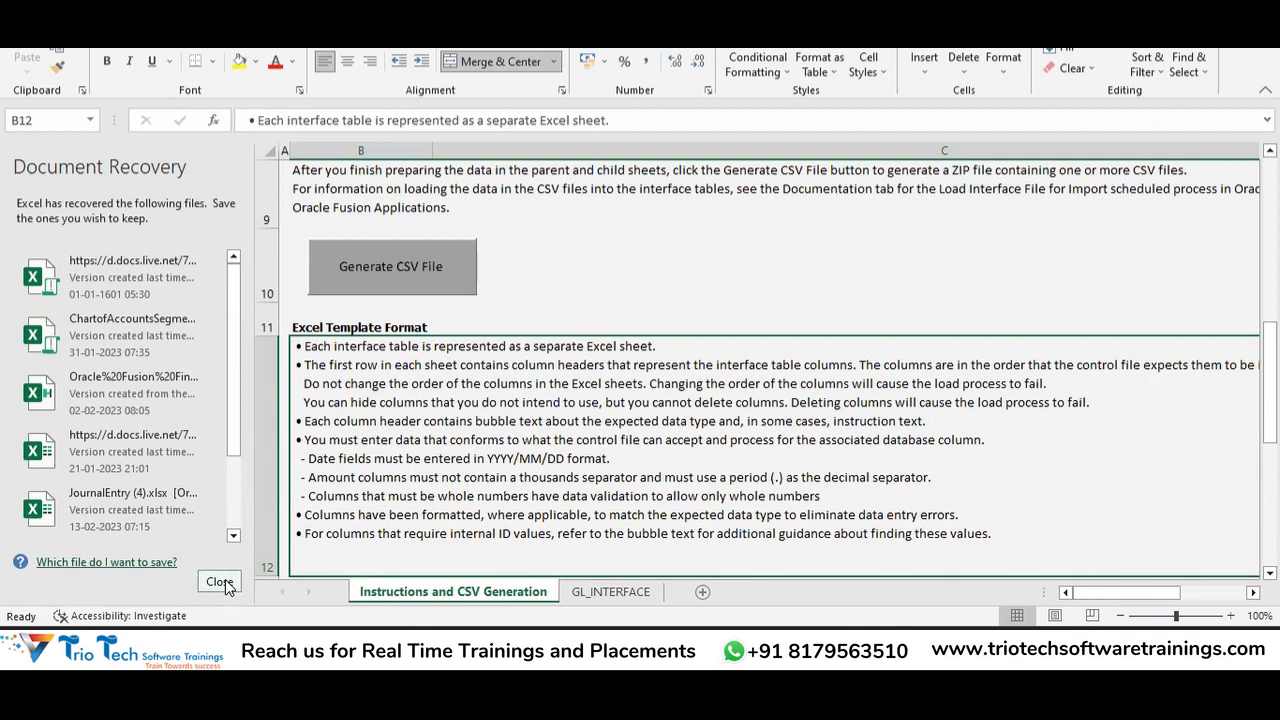
Close Document Recovery, remove the recovered files, and return to the Downloads folder.
{"action": "left_click", "coordinate": [220, 582]}
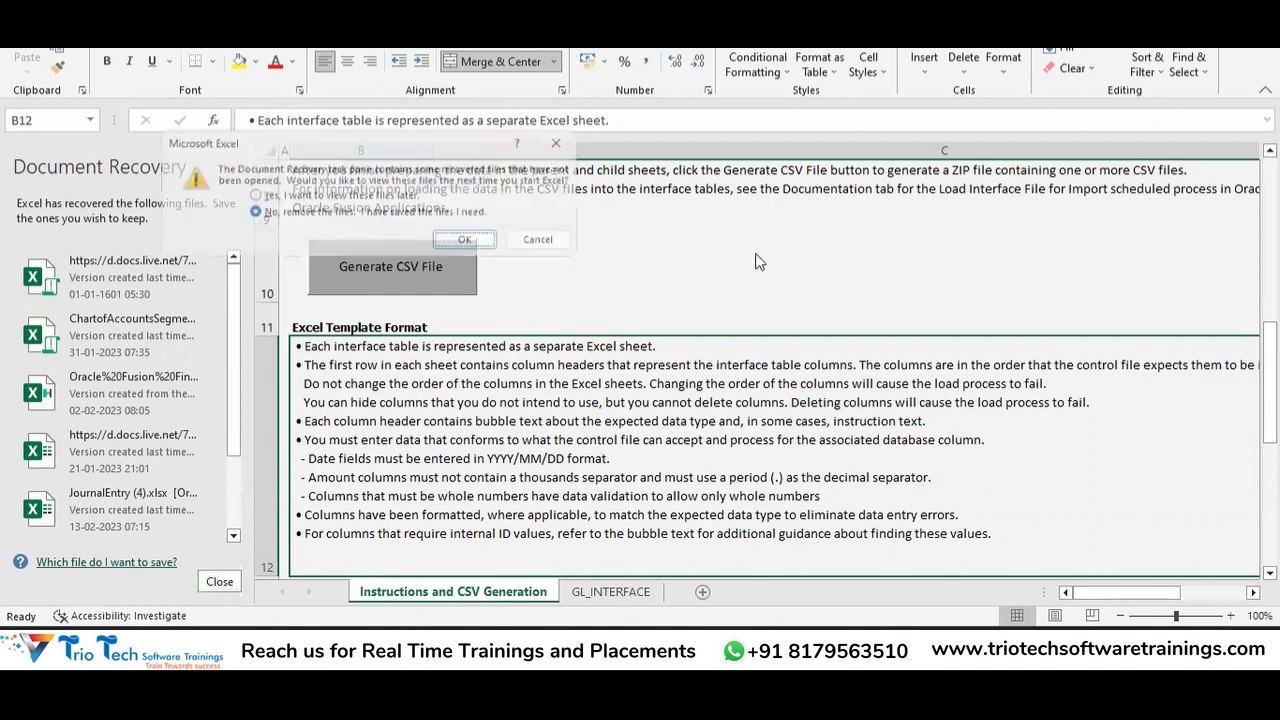
{"action": "left_click", "coordinate": [478, 242]}
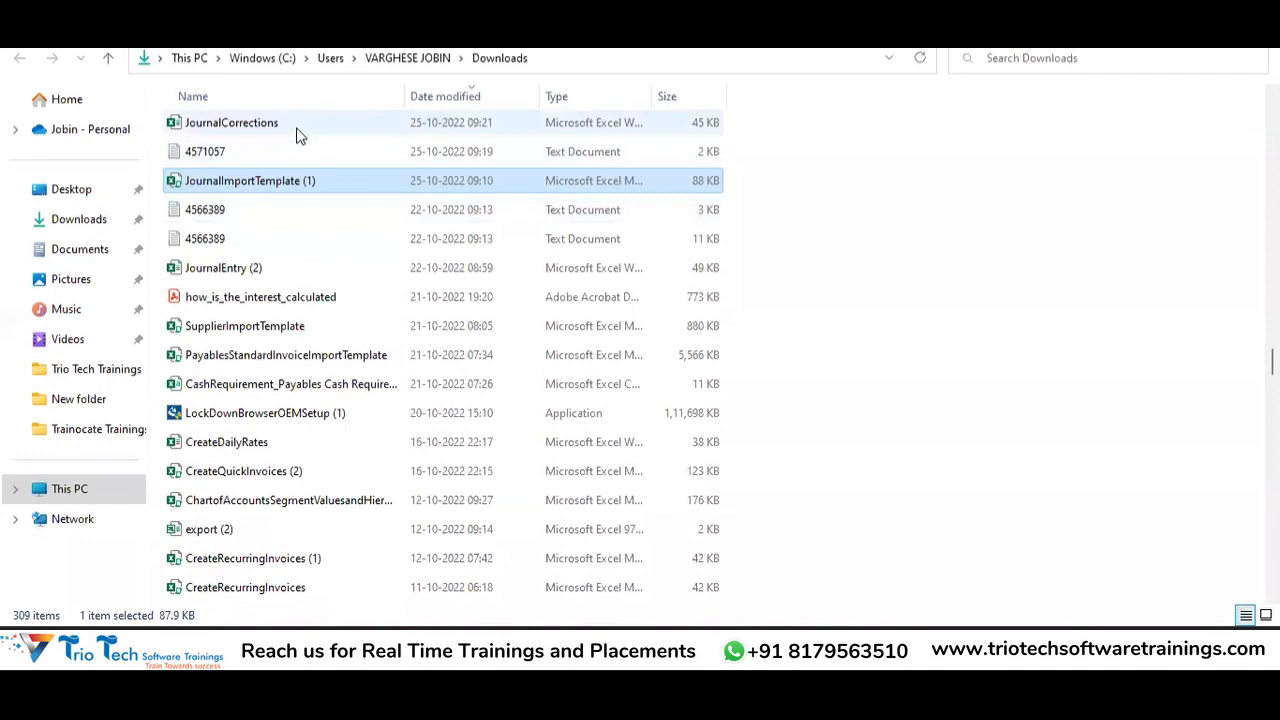
{"action": "left_click", "coordinate": [296, 133]}
Search Downloads for 'JournalEntry' and open JournalEntry (1).xlsx.
{"action": "left_click", "coordinate": [1012, 58]}
{"action": "type", "text": "Journal"}
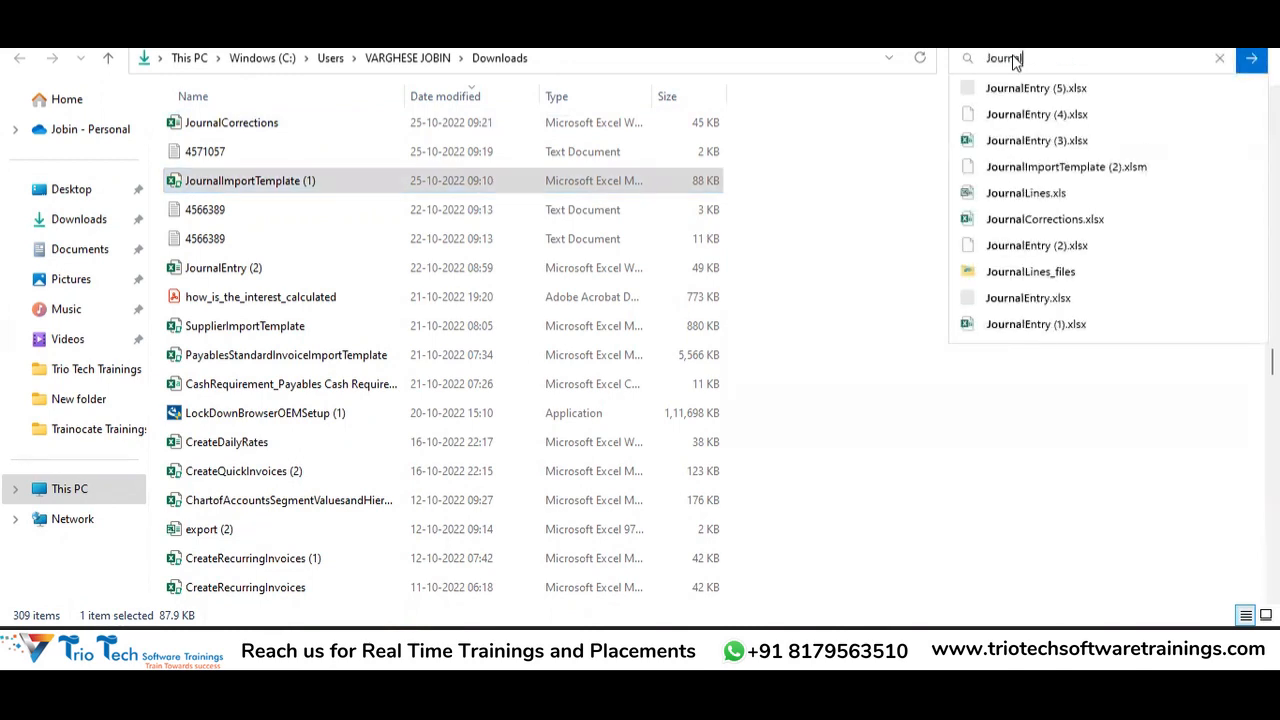
{"action": "type", "text": "Entry"}
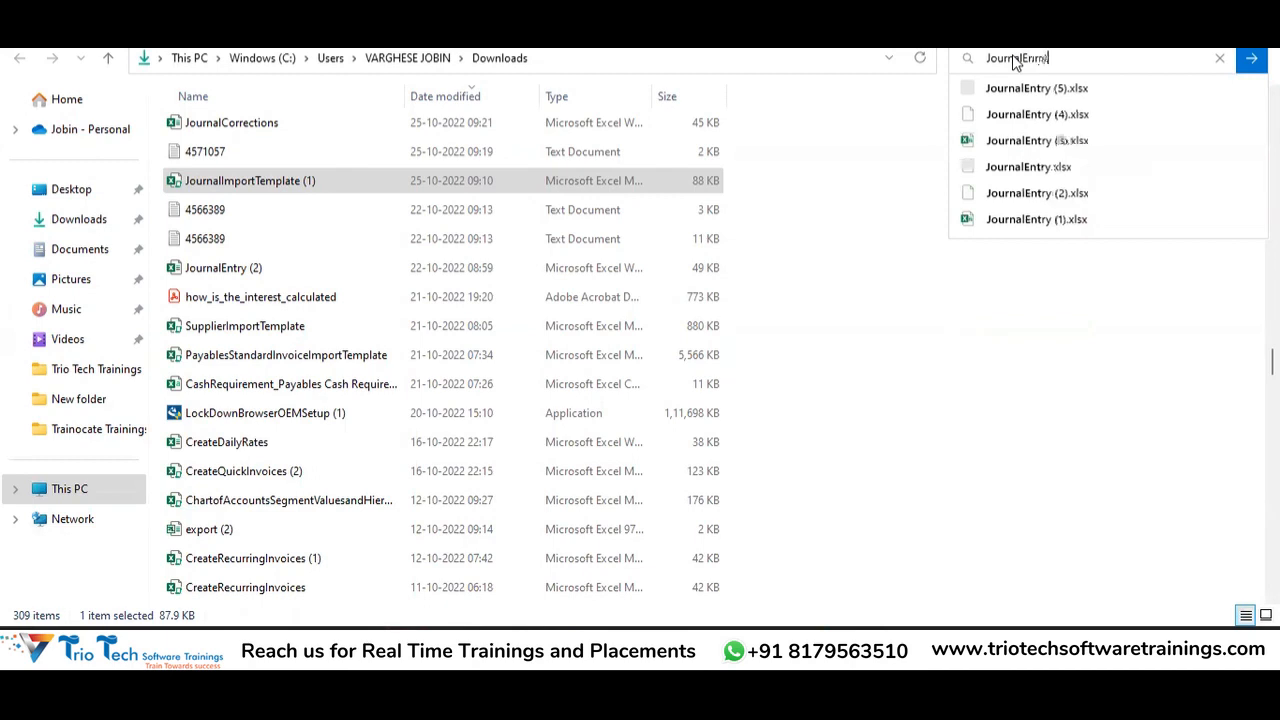
{"action": "left_click", "coordinate": [1061, 225]}
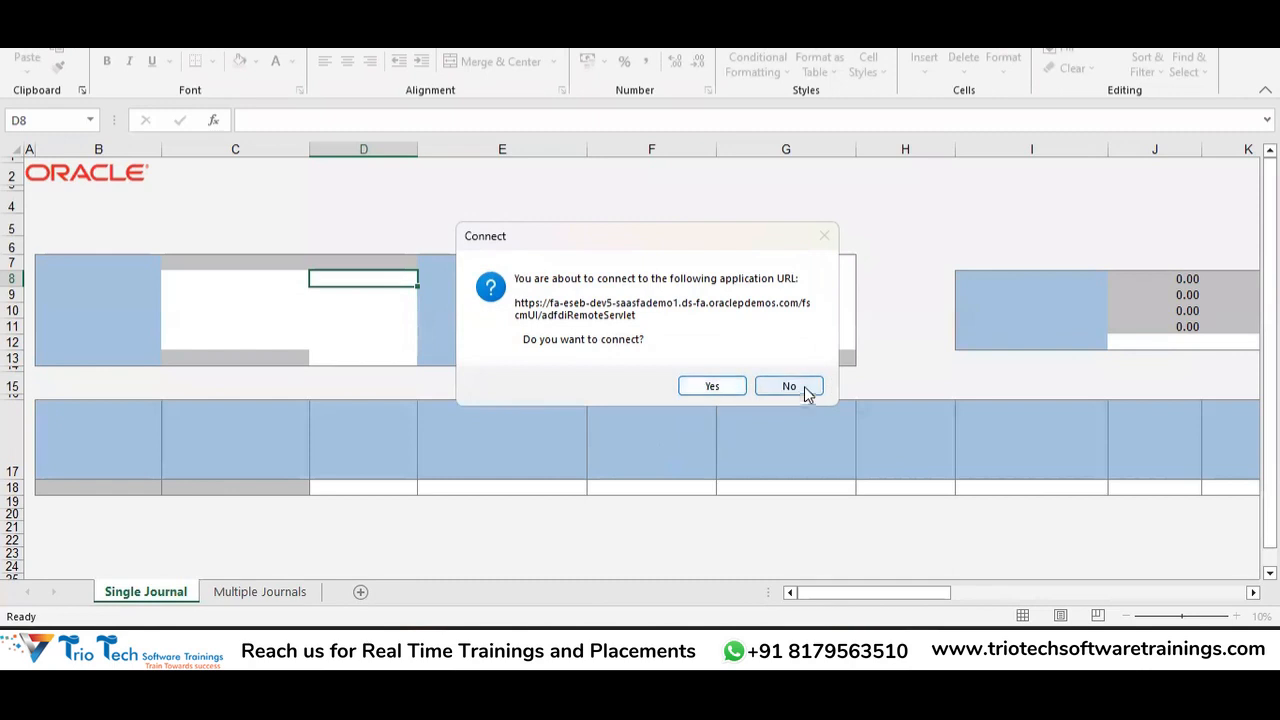
{"action": "left_click", "coordinate": [804, 391]}
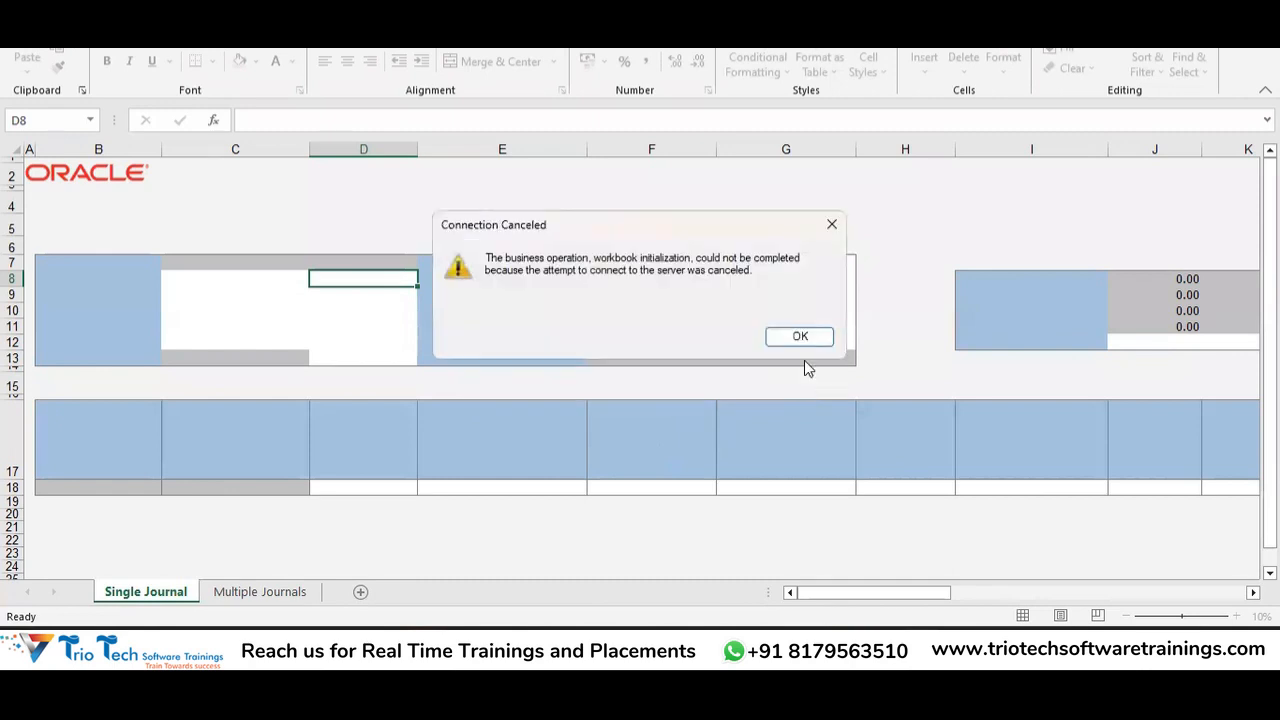
{"action": "left_click", "coordinate": [801, 337]}
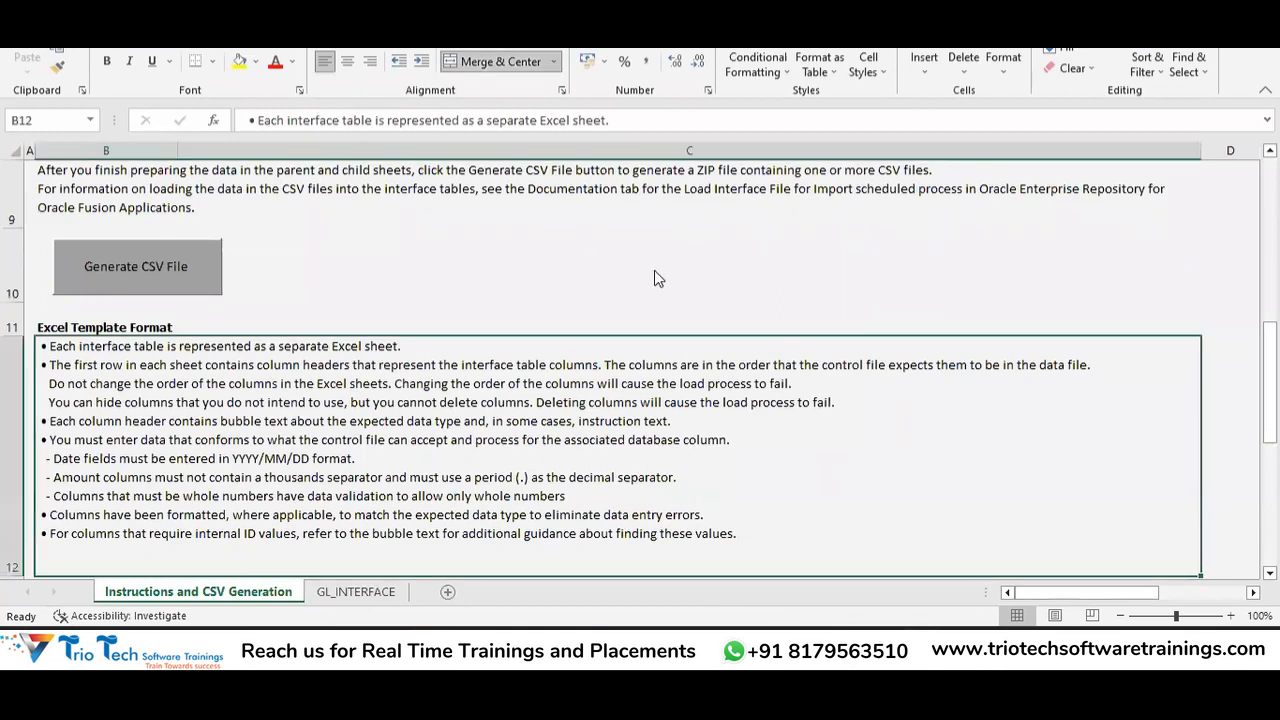
{"action": "key", "text": "alt+Tab"}
{"action": "left_click", "coordinate": [1075, 70]}
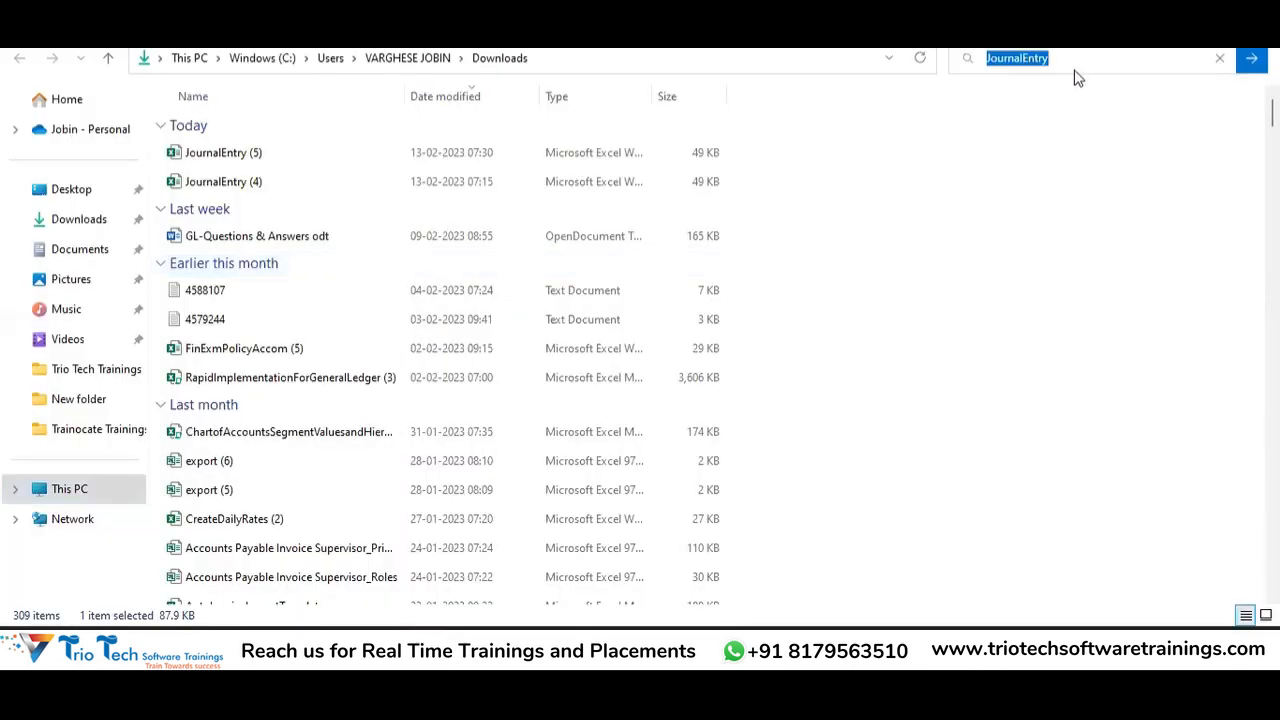
{"action": "left_click", "coordinate": [1050, 168]}
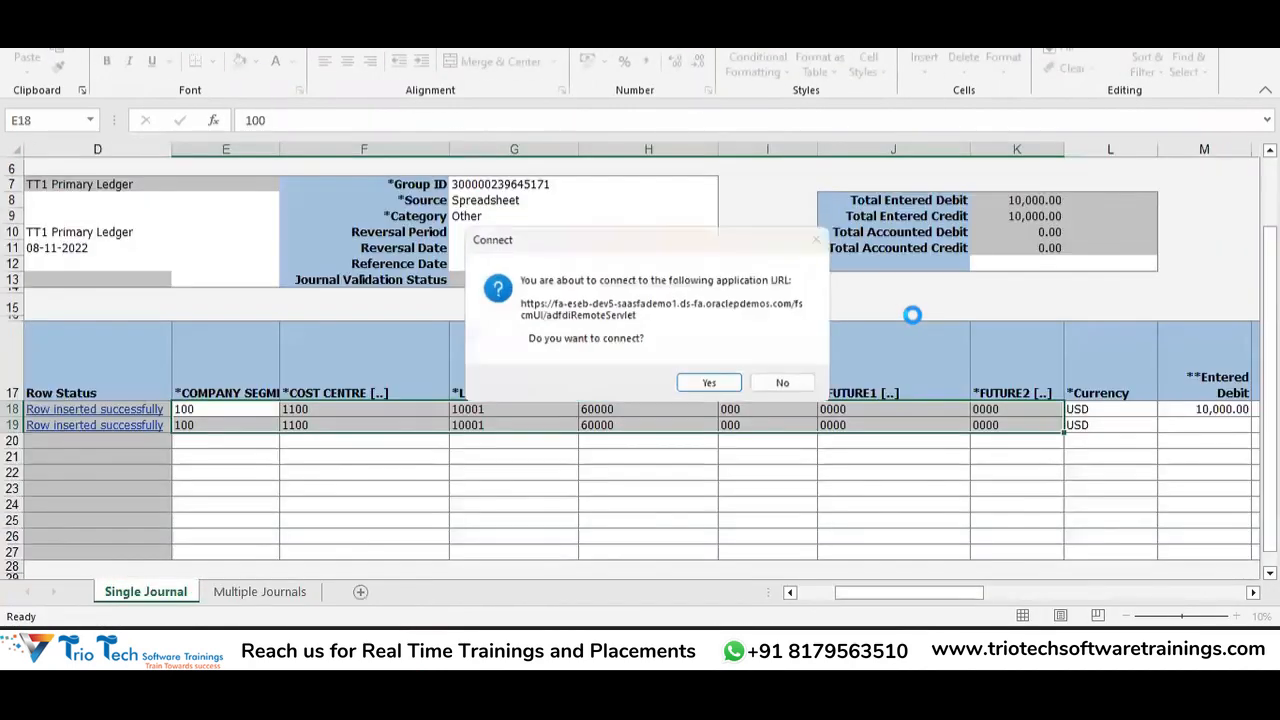
{"action": "left_click", "coordinate": [793, 389]}
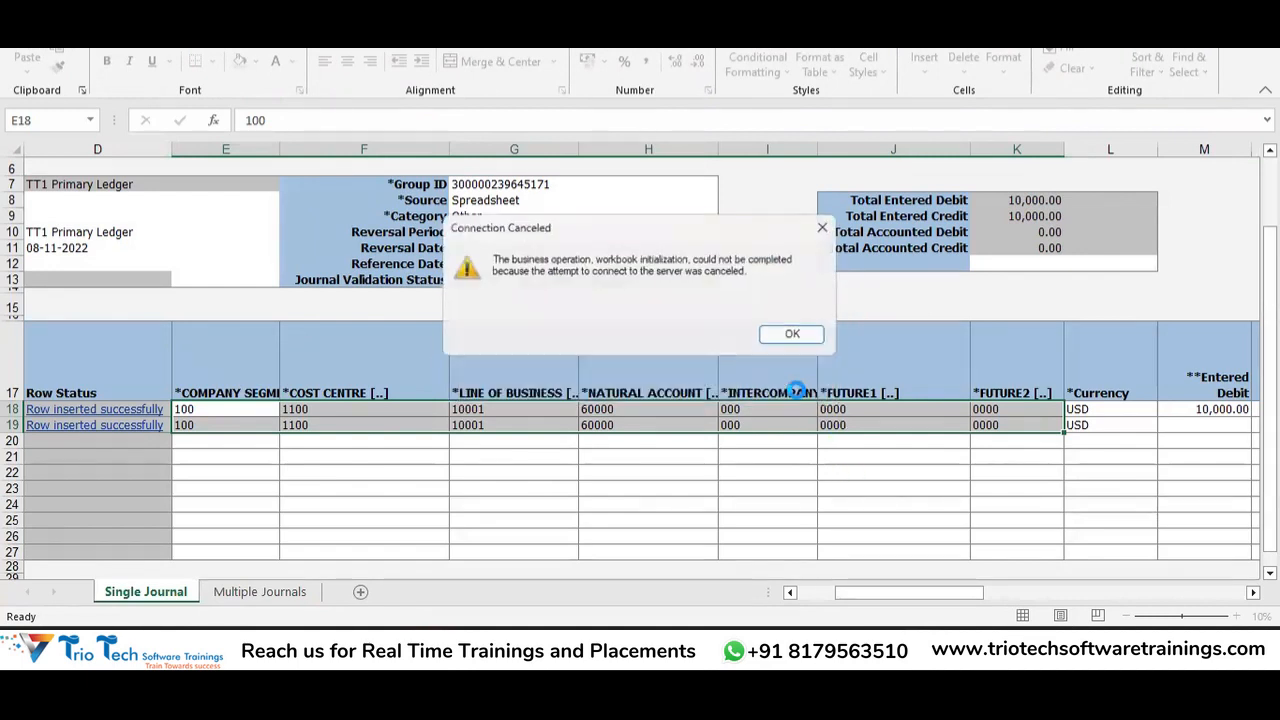
{"action": "left_click", "coordinate": [801, 334]}
{"action": "left_click", "coordinate": [263, 428]}
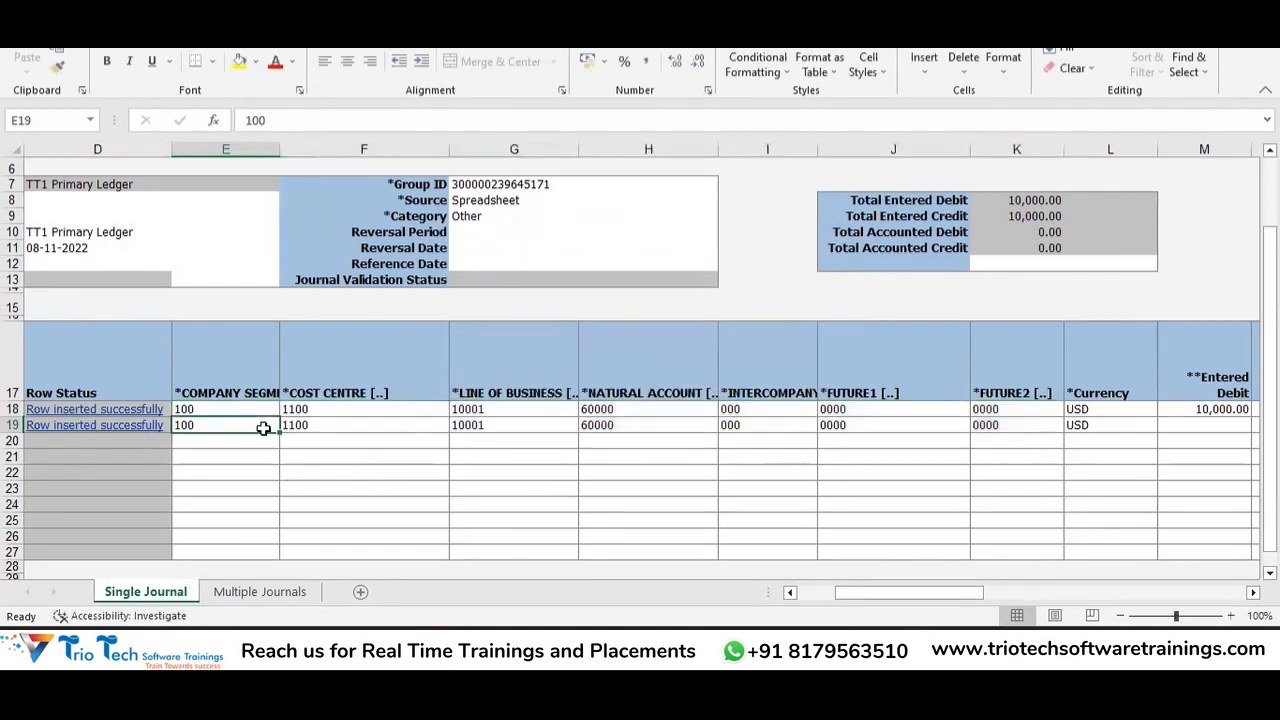
{"action": "key", "text": "Left"}
{"action": "key", "text": "Left"}
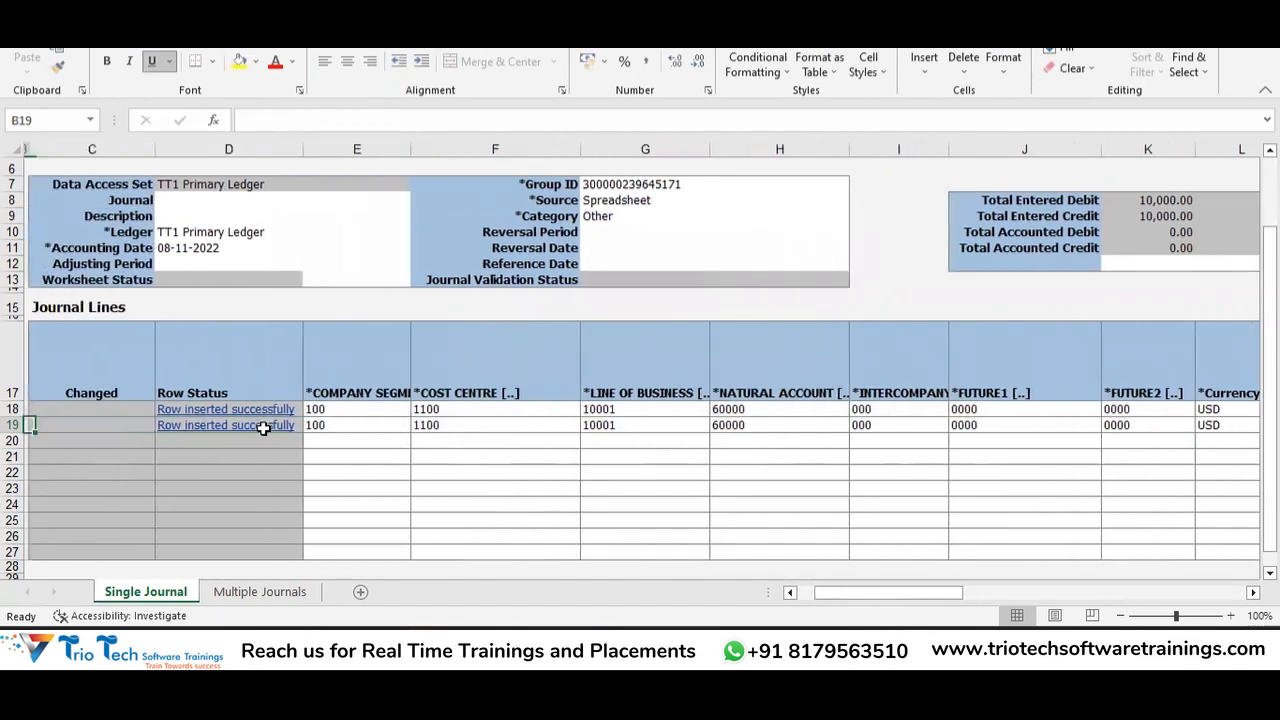
{"action": "key", "text": "Right"}
{"action": "key", "text": "Right"}
{"action": "key", "text": "Right"}
{"action": "key", "text": "Right"}
{"action": "key", "text": "Left"}
{"action": "key", "text": "Left"}
{"action": "key", "text": "Right"}
{"action": "key", "text": "Left"}
{"action": "key", "text": "Up"}
{"action": "key", "text": "Up"}
{"action": "key", "text": "Down"}
{"action": "key", "text": "Up"}
{"action": "key", "text": "Down"}
{"action": "key", "text": "Right"}
{"action": "key", "text": "Right"}
{"action": "key", "text": "Right"}
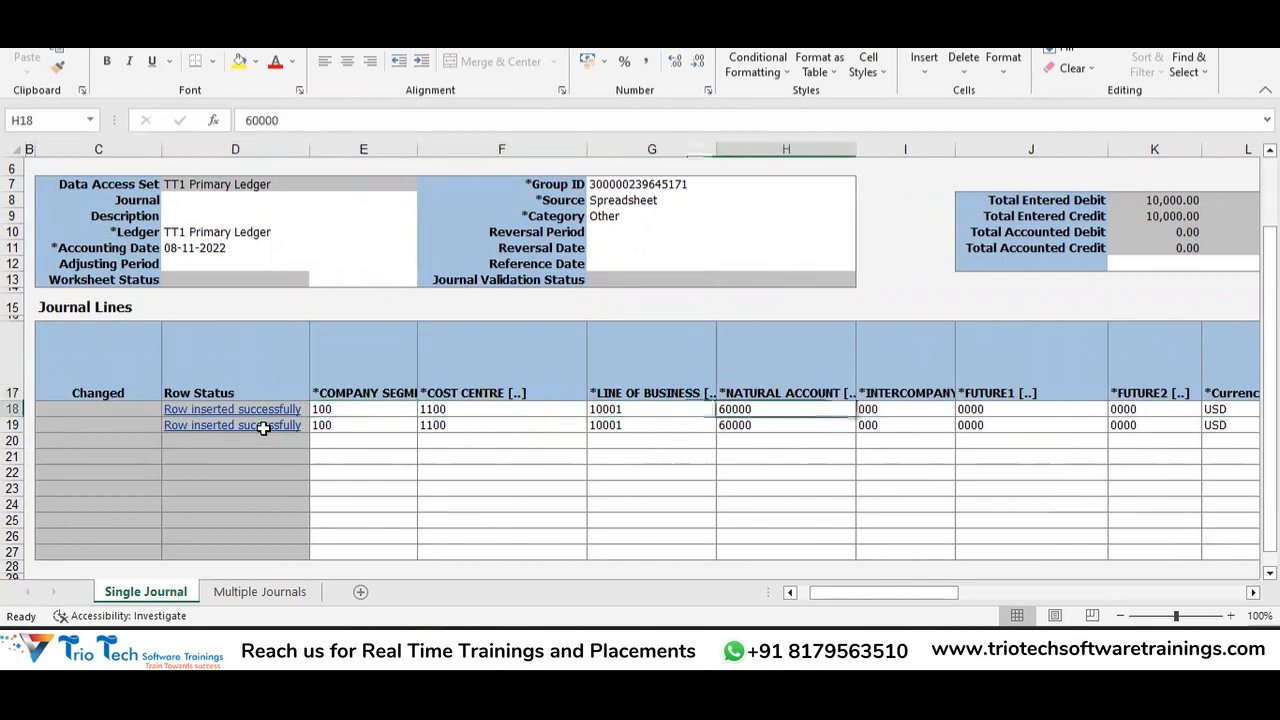
{"action": "key", "text": "Right"}
{"action": "key", "text": "Right"}
{"action": "key", "text": "Right"}
{"action": "key", "text": "Right"}
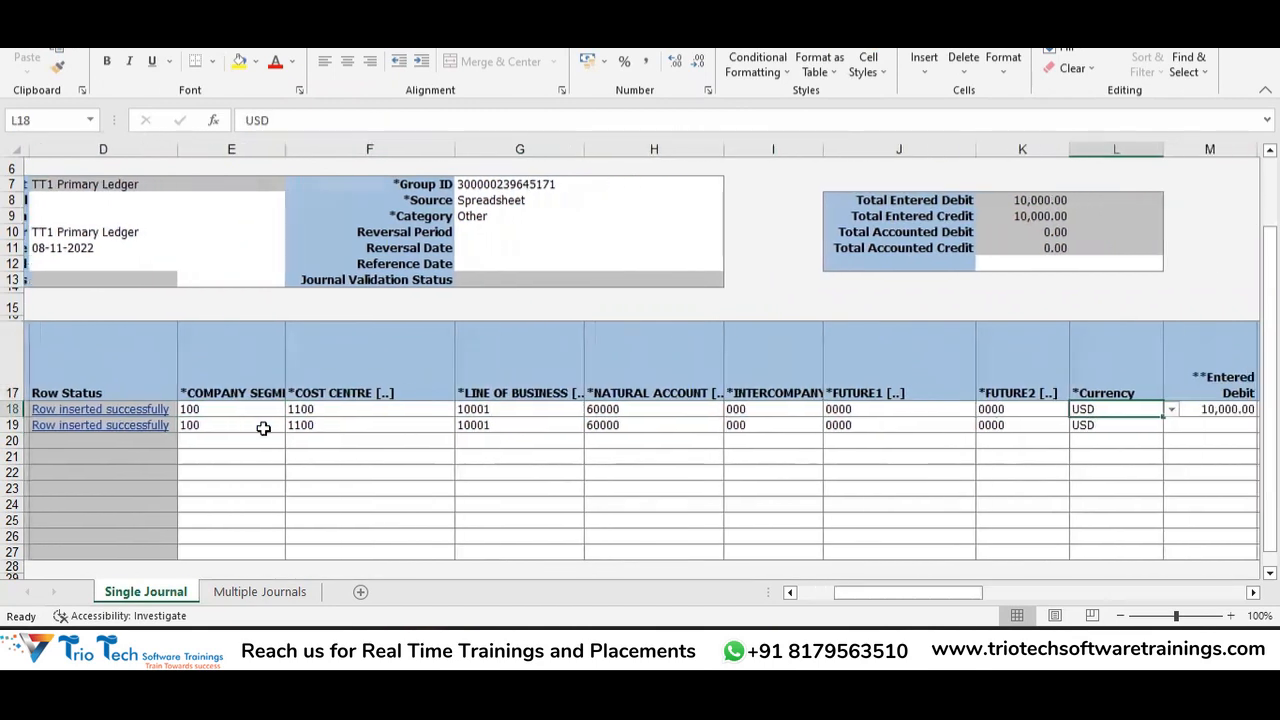
{"action": "key", "text": "Right"}
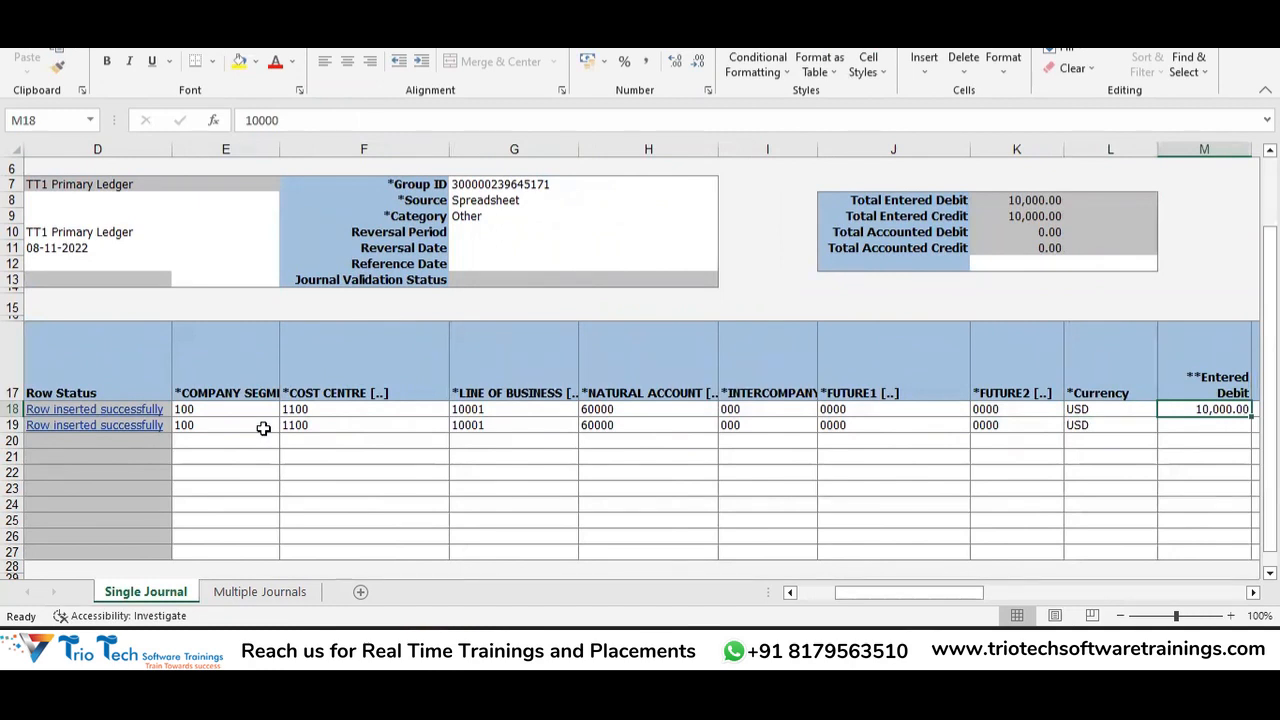
{"action": "key", "text": "Left"}
{"action": "key", "text": "Left"}
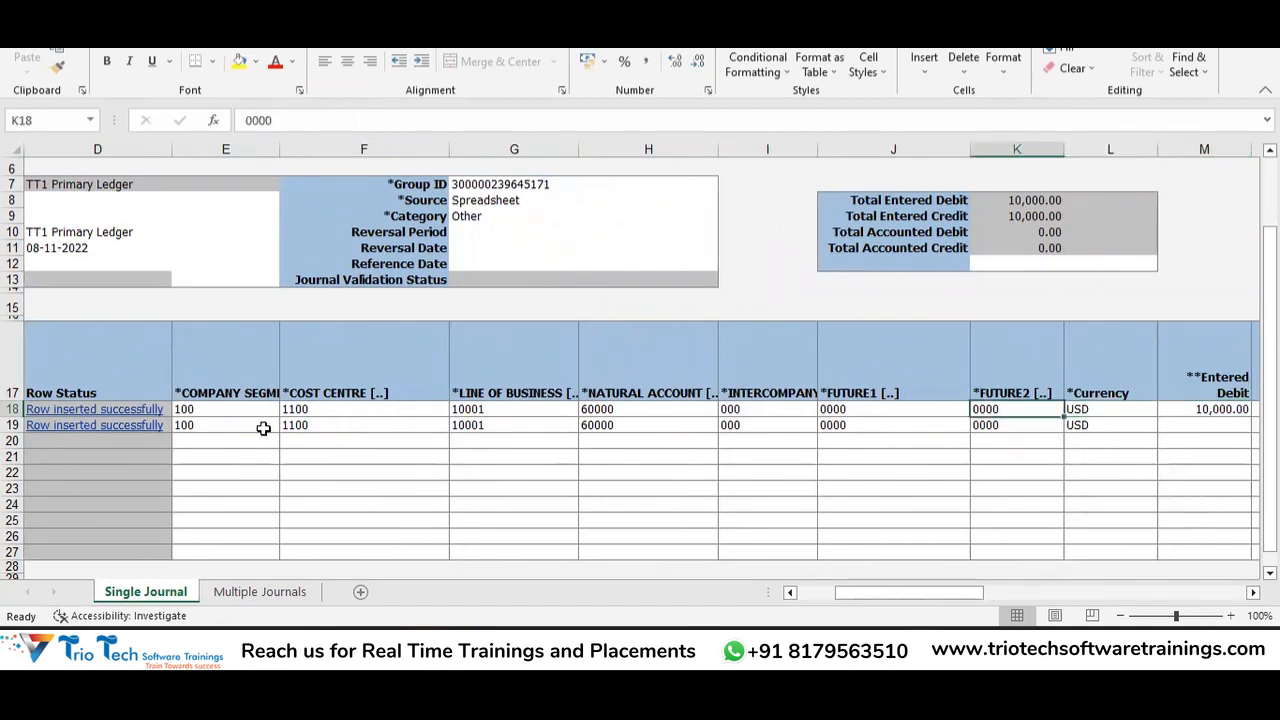
{"action": "key", "text": "Left"}
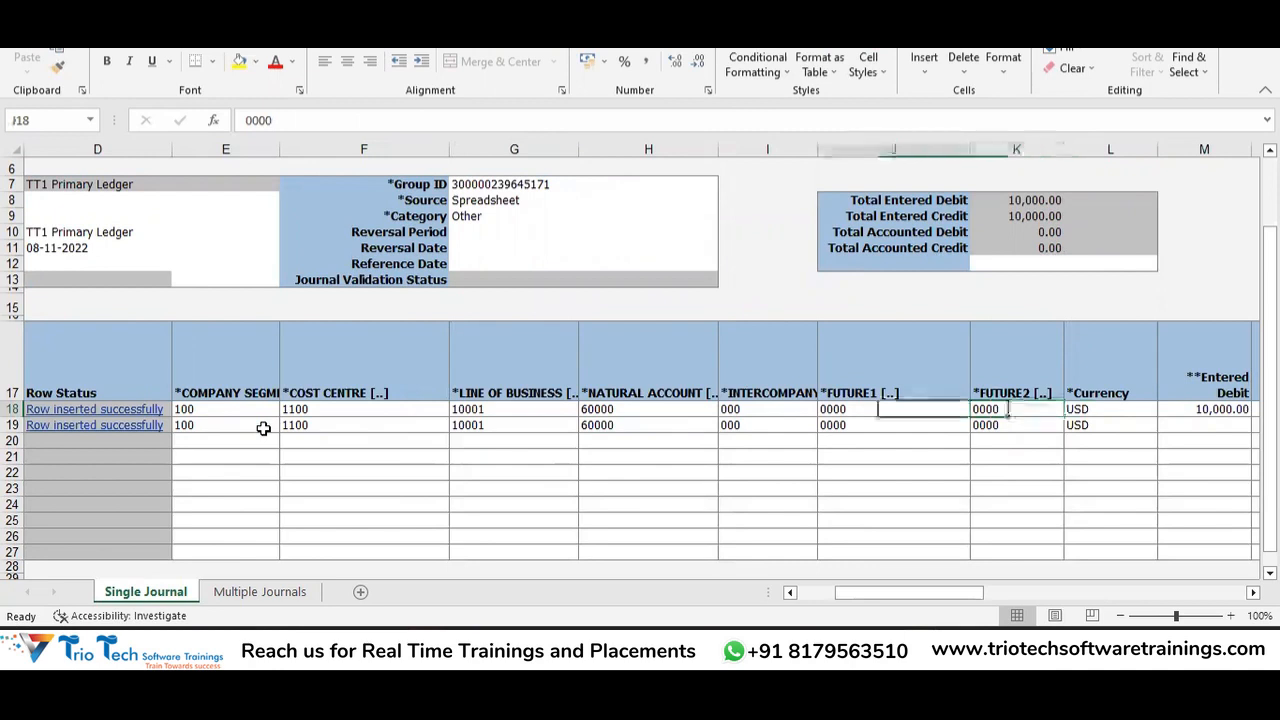
{"action": "key", "text": "Right"}
{"action": "key", "text": "Right"}
{"action": "key", "text": "Left"}
{"action": "key", "text": "Left"}
{"action": "key", "text": "Right"}
{"action": "key", "text": "Right"}
{"action": "key", "text": "Right"}
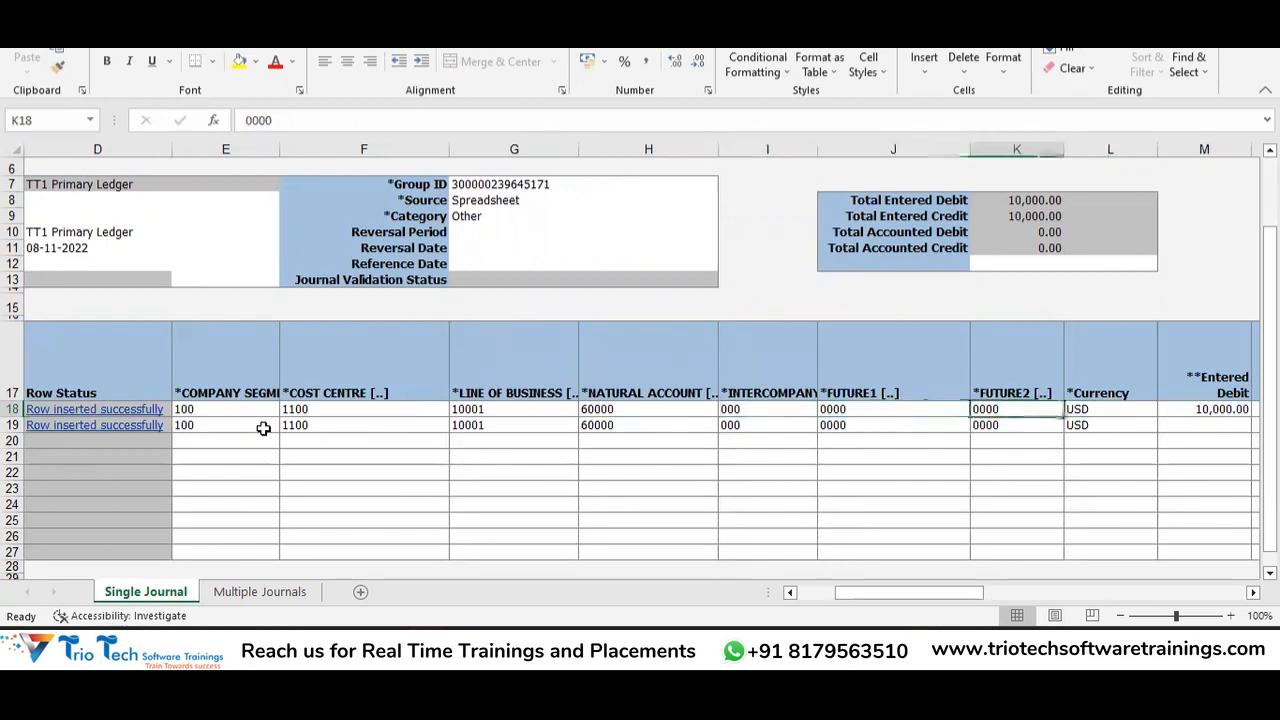
{"action": "key", "text": "Left"}
{"action": "key", "text": "Left"}
{"action": "key", "text": "Left"}
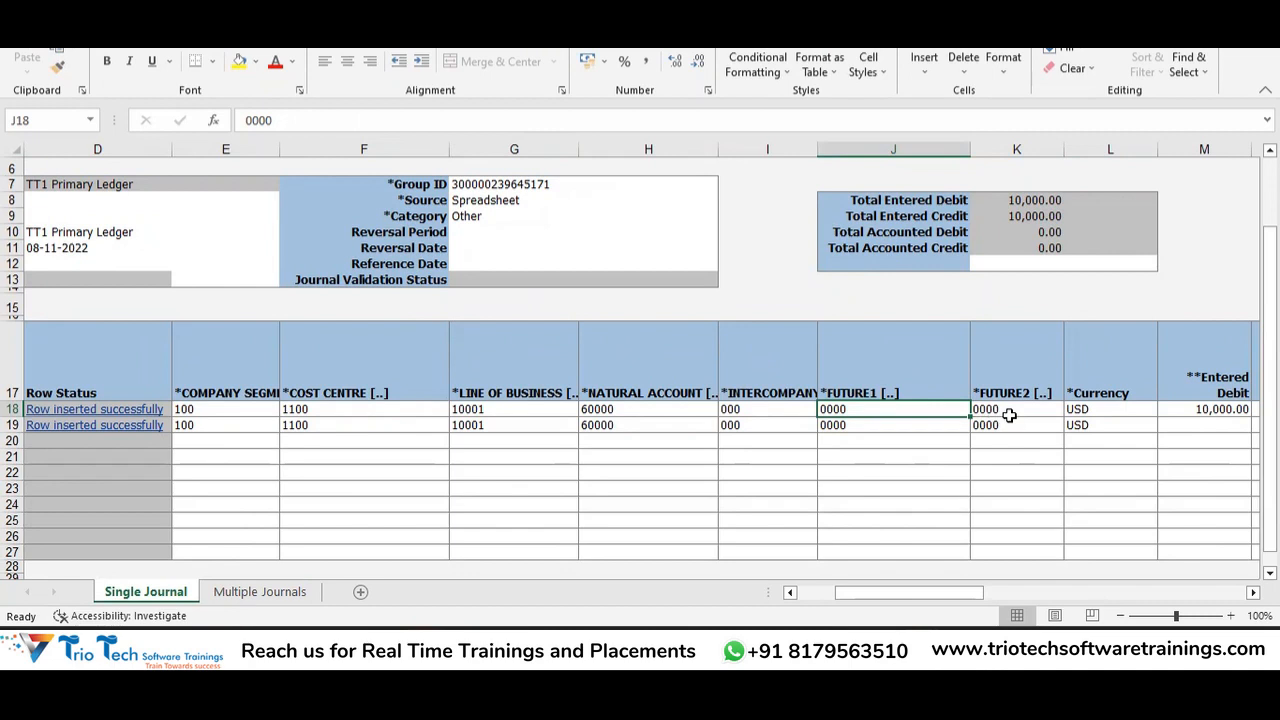
{"action": "key", "text": "Right"}
{"action": "key", "text": "Right"}
{"action": "key", "text": "Right"}
{"action": "key", "text": "Right"}
{"action": "key", "text": "Right"}
{"action": "key", "text": "Right"}
{"action": "key", "text": "Right"}
{"action": "key", "text": "Right"}
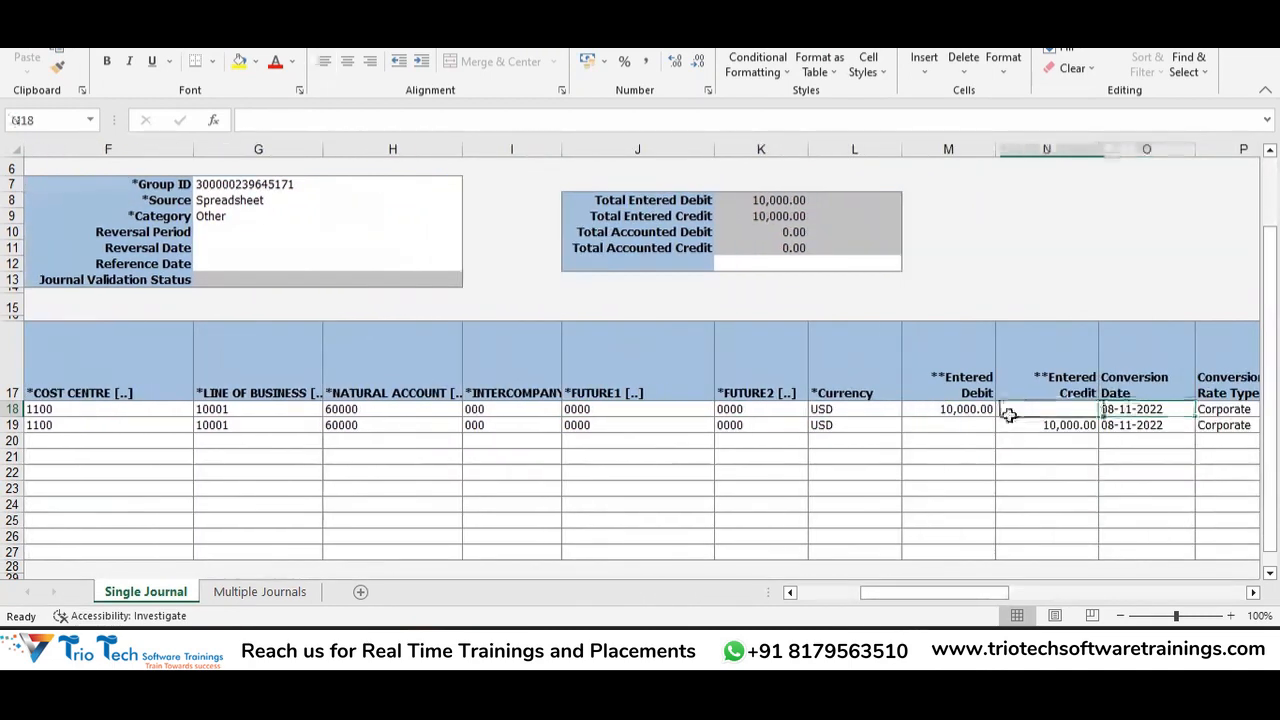
{"action": "key", "text": "Left"}
{"action": "key", "text": "Left"}
{"action": "key", "text": "Left"}
{"action": "key", "text": "Left"}
{"action": "key", "text": "Left"}
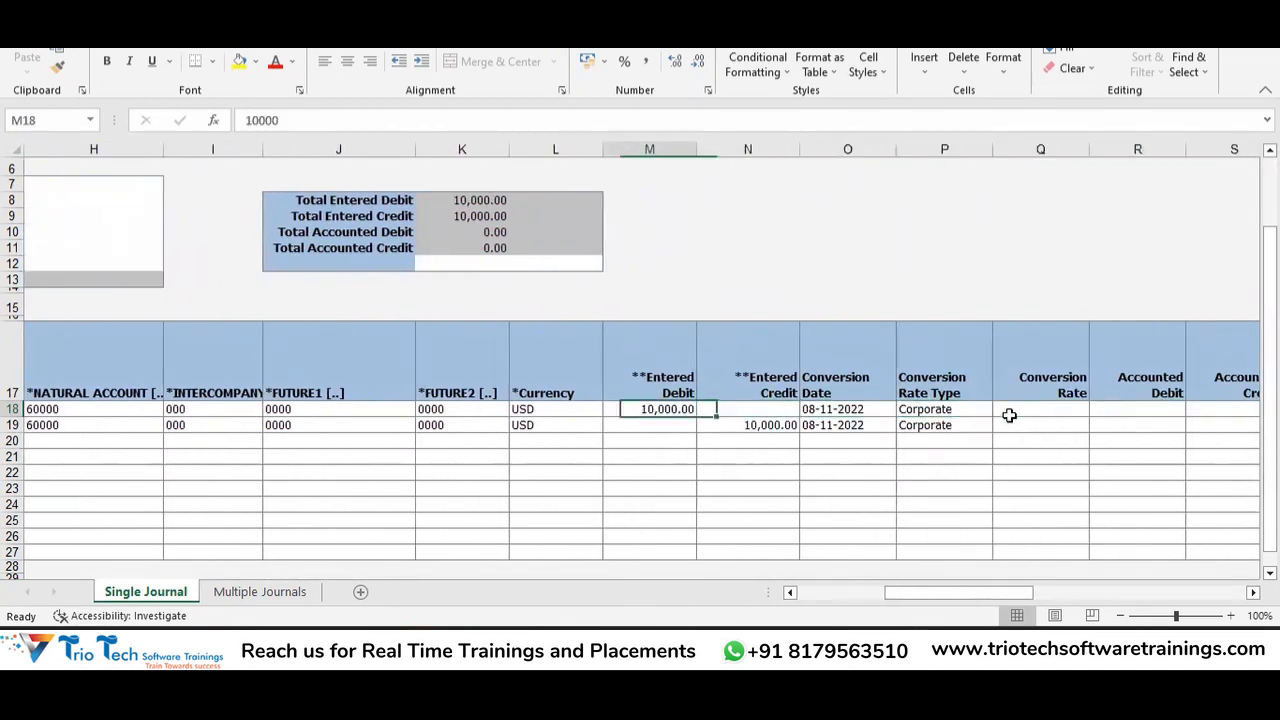
{"action": "key", "text": "Right"}
{"action": "key", "text": "Down"}
{"action": "key", "text": "Left"}
{"action": "key", "text": "Up"}
{"action": "key", "text": "Down"}
{"action": "key", "text": "Right"}
{"action": "key", "text": "Up"}
{"action": "key", "text": "Left"}
{"action": "key", "text": "Right"}
{"action": "key", "text": "Down"}
{"action": "key", "text": "Left"}
{"action": "key", "text": "Left"}
{"action": "key", "text": "Up"}
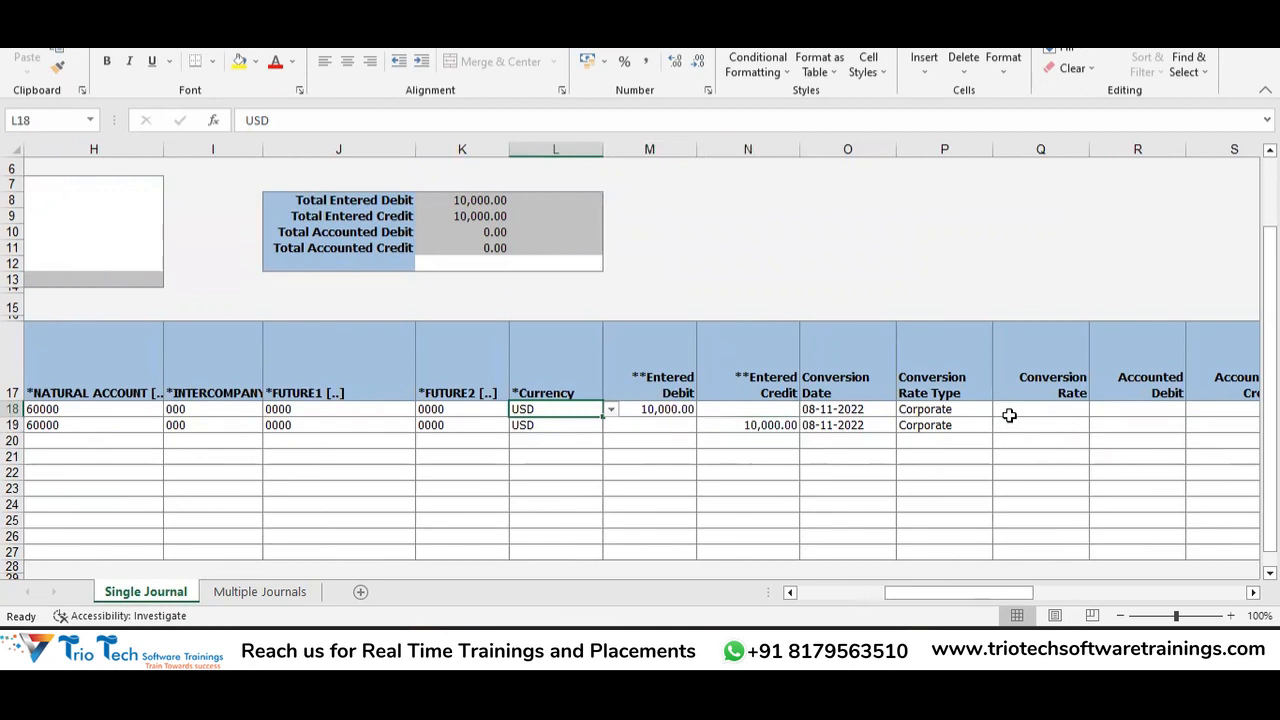
{"action": "key", "text": "Right"}
{"action": "key", "text": "Right"}
{"action": "key", "text": "Right"}
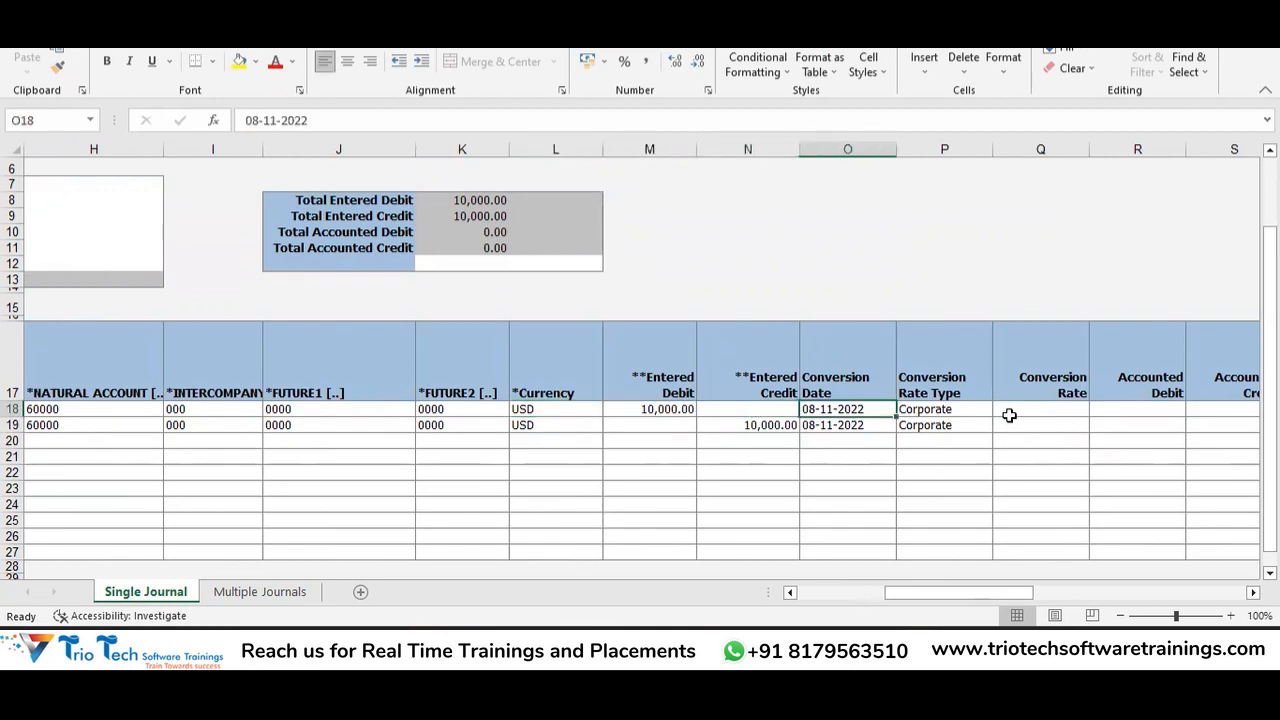
{"action": "key", "text": "Right"}
{"action": "key", "text": "Up"}
{"action": "key", "text": "Down"}
{"action": "key", "text": "Right"}
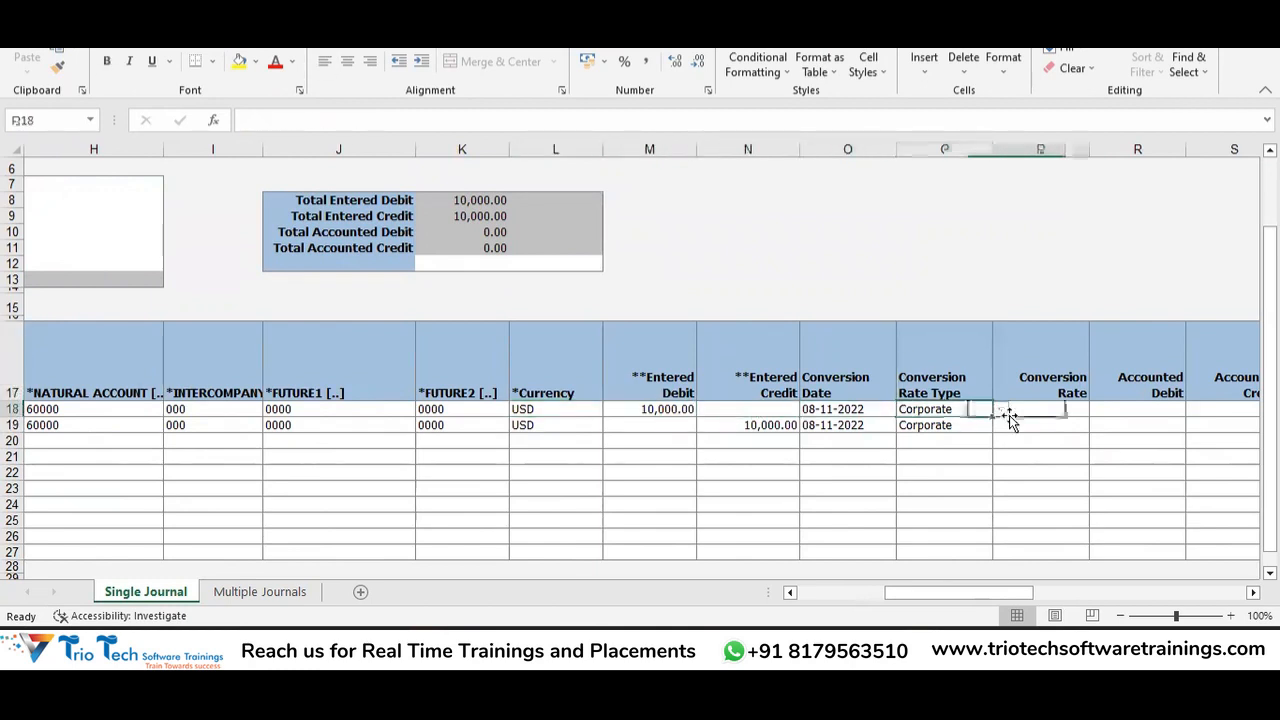
{"action": "key", "text": "Up"}
{"action": "key", "text": "Down"}
{"action": "key", "text": "Down"}
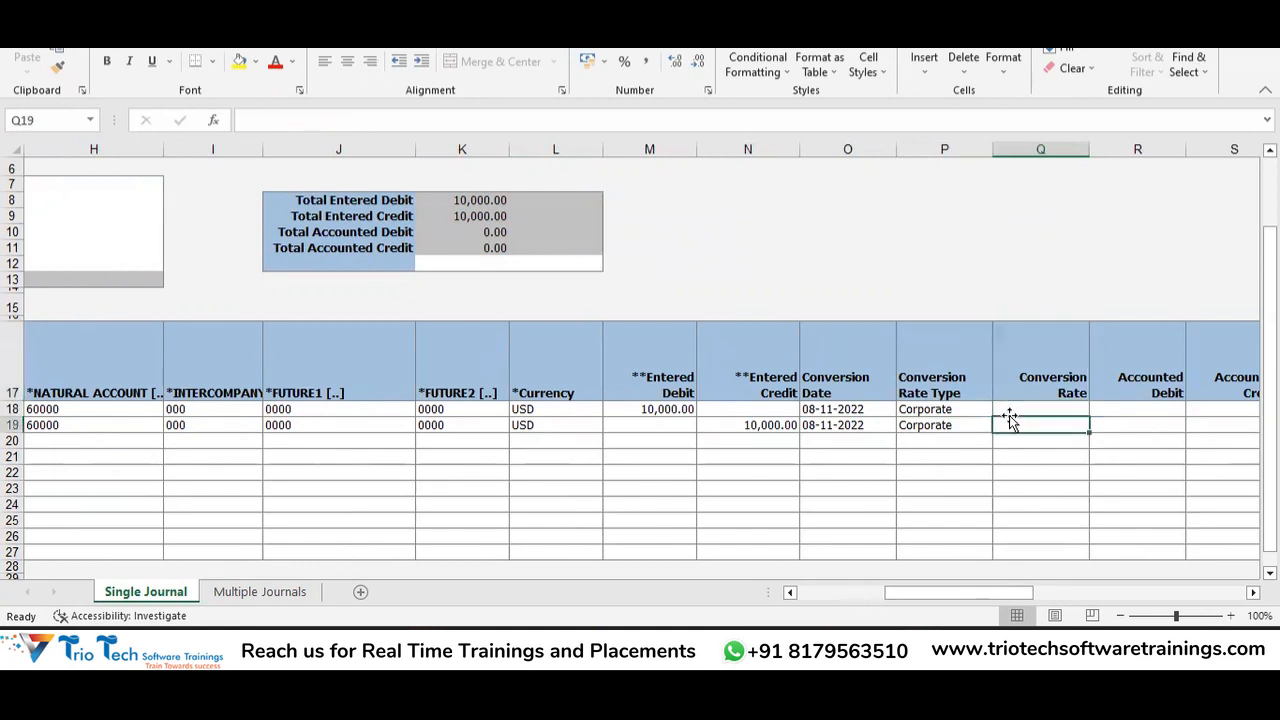
{"action": "key", "text": "Left"}
{"action": "key", "text": "Up"}
{"action": "key", "text": "Right"}
{"action": "key", "text": "Right"}
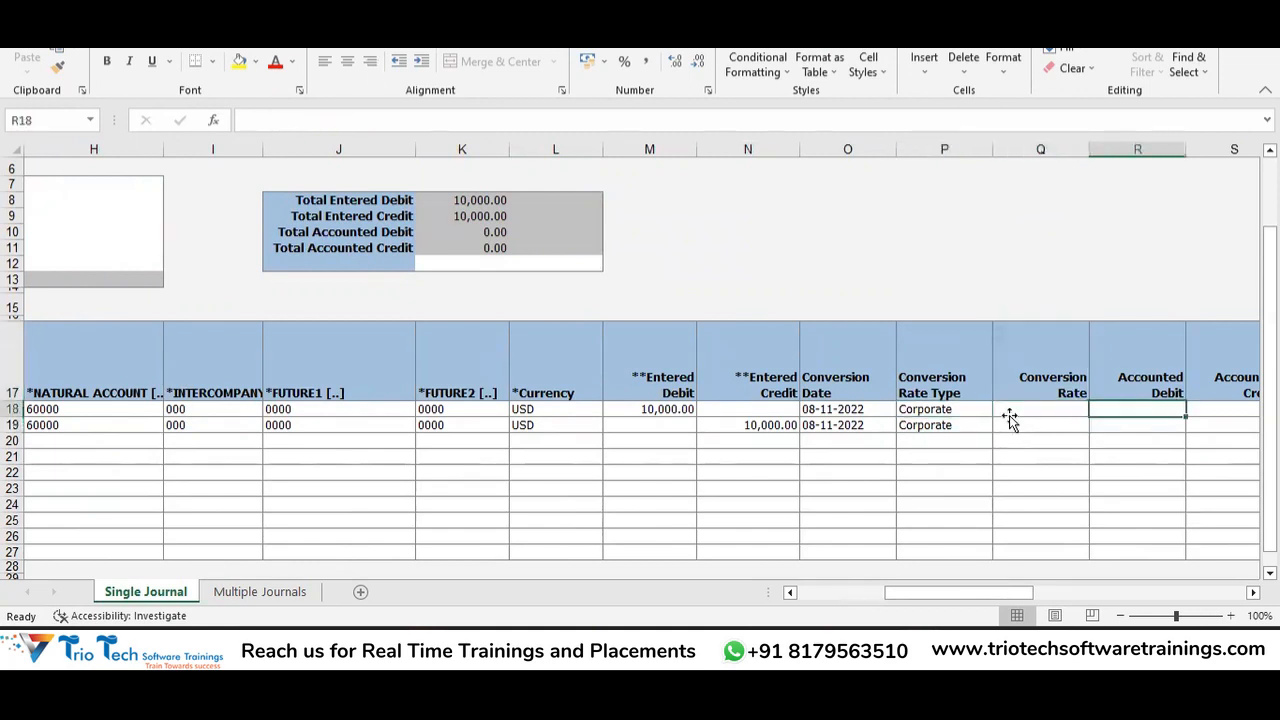
{"action": "key", "text": "Left"}
{"action": "key", "text": "Left"}
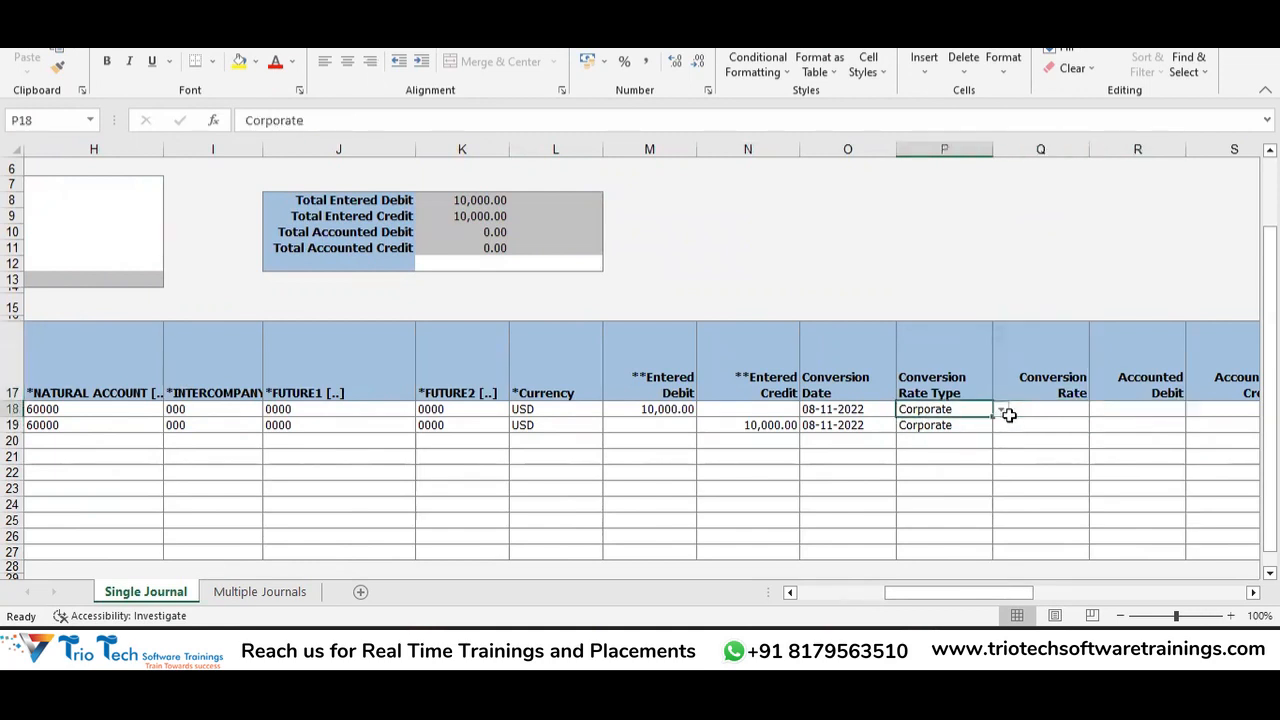
{"action": "key", "text": "Left"}
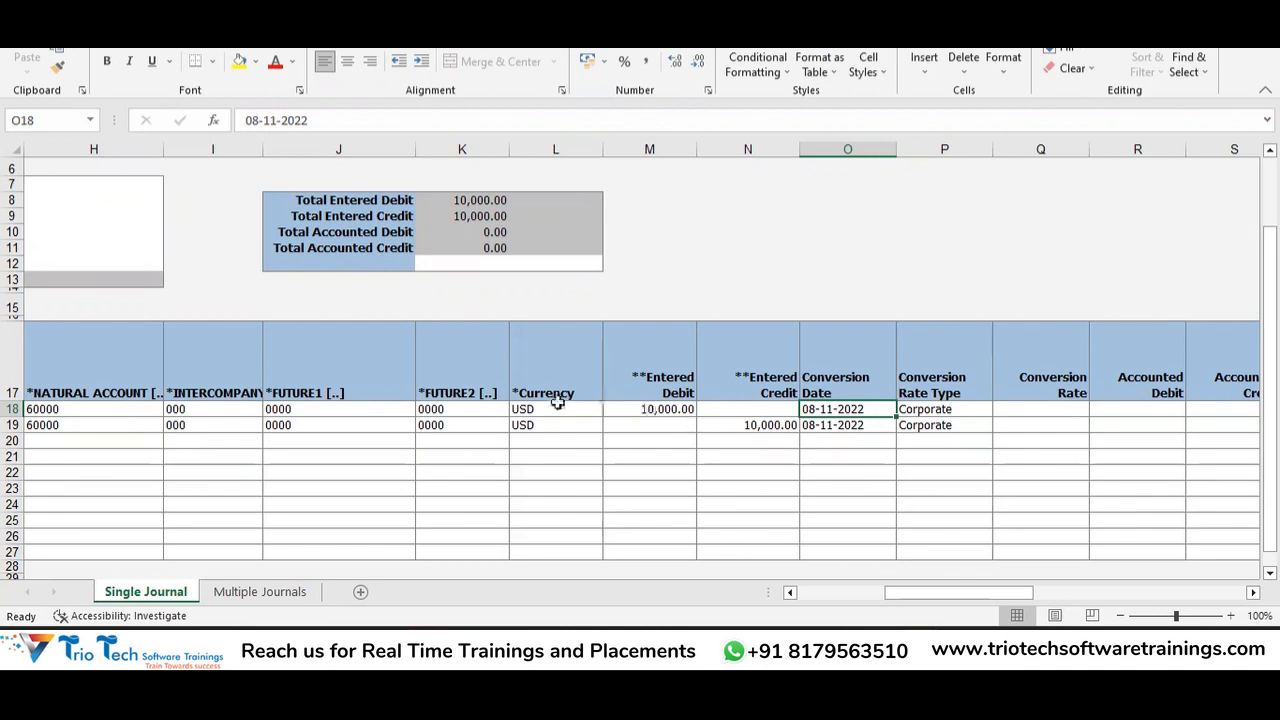
{"action": "left_click_drag", "start_coordinate": [823, 408], "coordinate": [958, 432]}
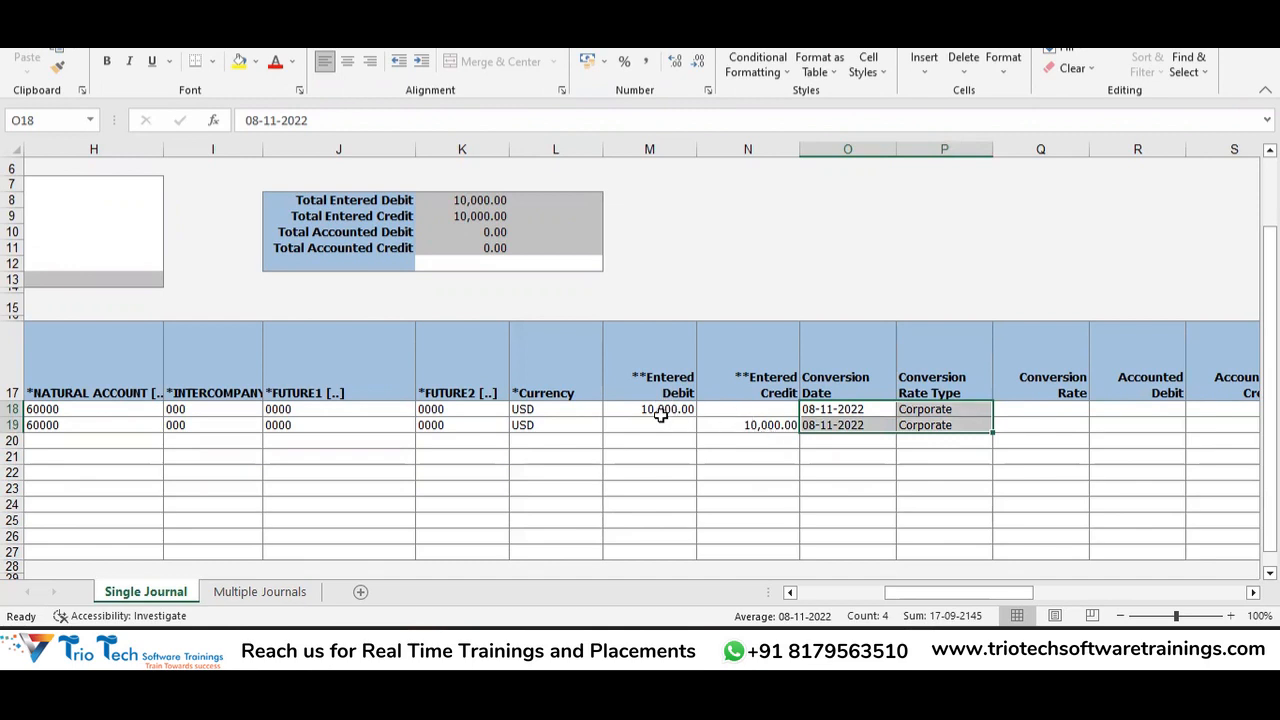
{"action": "key", "text": "Right"}
{"action": "key", "text": "Right"}
{"action": "key", "text": "Right"}
{"action": "key", "text": "Right"}
{"action": "key", "text": "Right"}
{"action": "key", "text": "Right"}
{"action": "key", "text": "Right"}
{"action": "key", "text": "Right"}
{"action": "key", "text": "Right"}
{"action": "key", "text": "Right"}
{"action": "key", "text": "Right"}
{"action": "key", "text": "Right"}
{"action": "key", "text": "Right"}
{"action": "key", "text": "Left"}
{"action": "key", "text": "Left"}
{"action": "key", "text": "Left"}
{"action": "key", "text": "Left"}
{"action": "key", "text": "Left"}
{"action": "key", "text": "Left"}
{"action": "key", "text": "Left"}
{"action": "key", "text": "Left"}
{"action": "key", "text": "Left"}
{"action": "key", "text": "Left"}
{"action": "key", "text": "Left"}
{"action": "key", "text": "Left"}
{"action": "key", "text": "Left"}
{"action": "key", "text": "Left"}
{"action": "key", "text": "Left"}
{"action": "key", "text": "Left"}
{"action": "key", "text": "Left"}
{"action": "key", "text": "Left"}
{"action": "key", "text": "Right"}
{"action": "key", "text": "Right"}
{"action": "key", "text": "Right"}
{"action": "key", "text": "Right"}
{"action": "key", "text": "Right"}
{"action": "key", "text": "Right"}
{"action": "key", "text": "Right"}
{"action": "key", "text": "Down"}
{"action": "key", "text": "Left"}
{"action": "key", "text": "Up"}
{"action": "key", "text": "Down"}
{"action": "key", "text": "Up"}
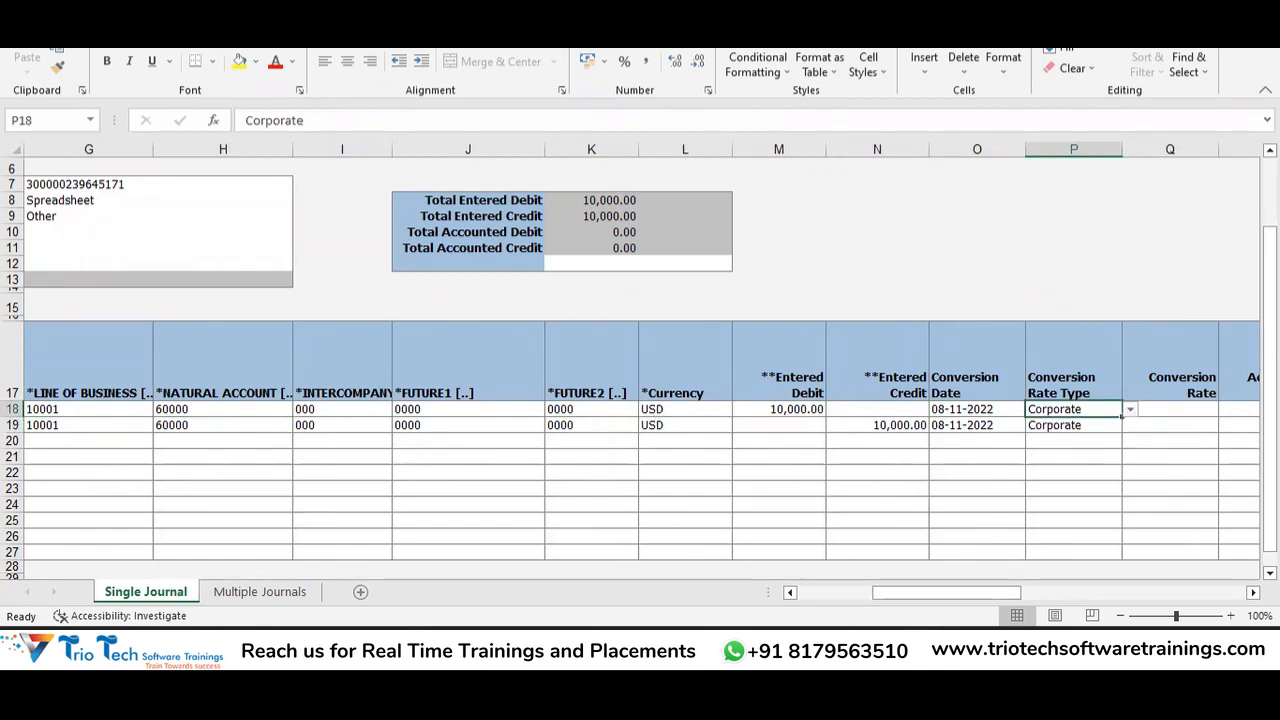
{"action": "scroll", "coordinate": [640, 70], "scroll_direction": "down", "scroll_amount": 5}
{"action": "scroll", "coordinate": [640, 70], "scroll_direction": "down", "scroll_amount": 3}
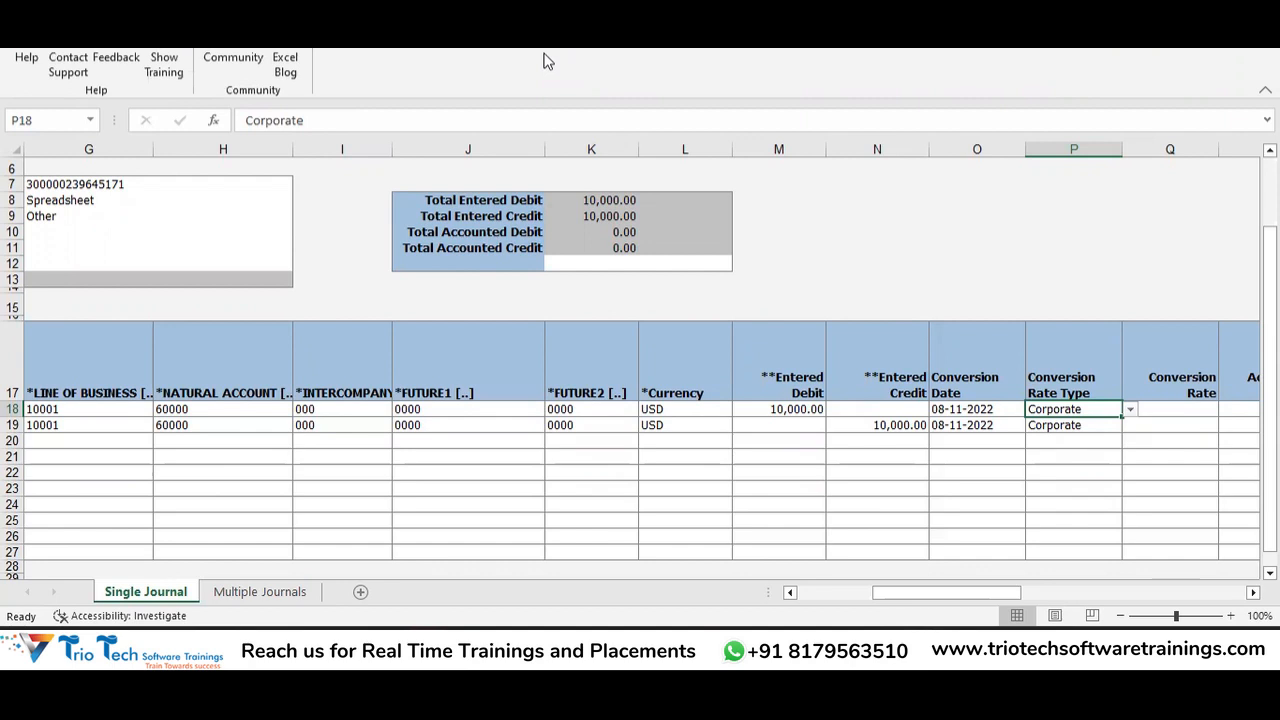
{"action": "left_click", "coordinate": [505, 412]}
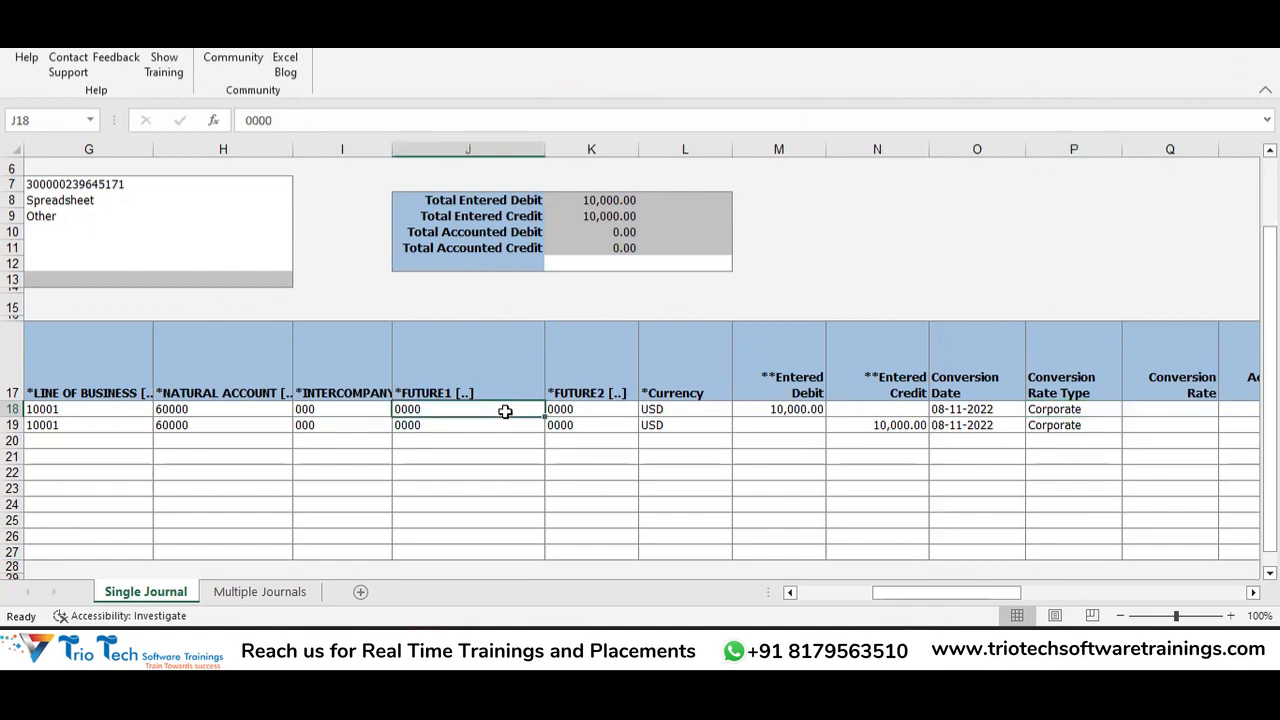
{"action": "key", "text": "Left"}
{"action": "key", "text": "Left"}
{"action": "key", "text": "Left"}
{"action": "key", "text": "Left"}
{"action": "key", "text": "Left"}
{"action": "key", "text": "Left"}
{"action": "key", "text": "Left"}
{"action": "key", "text": "Left"}
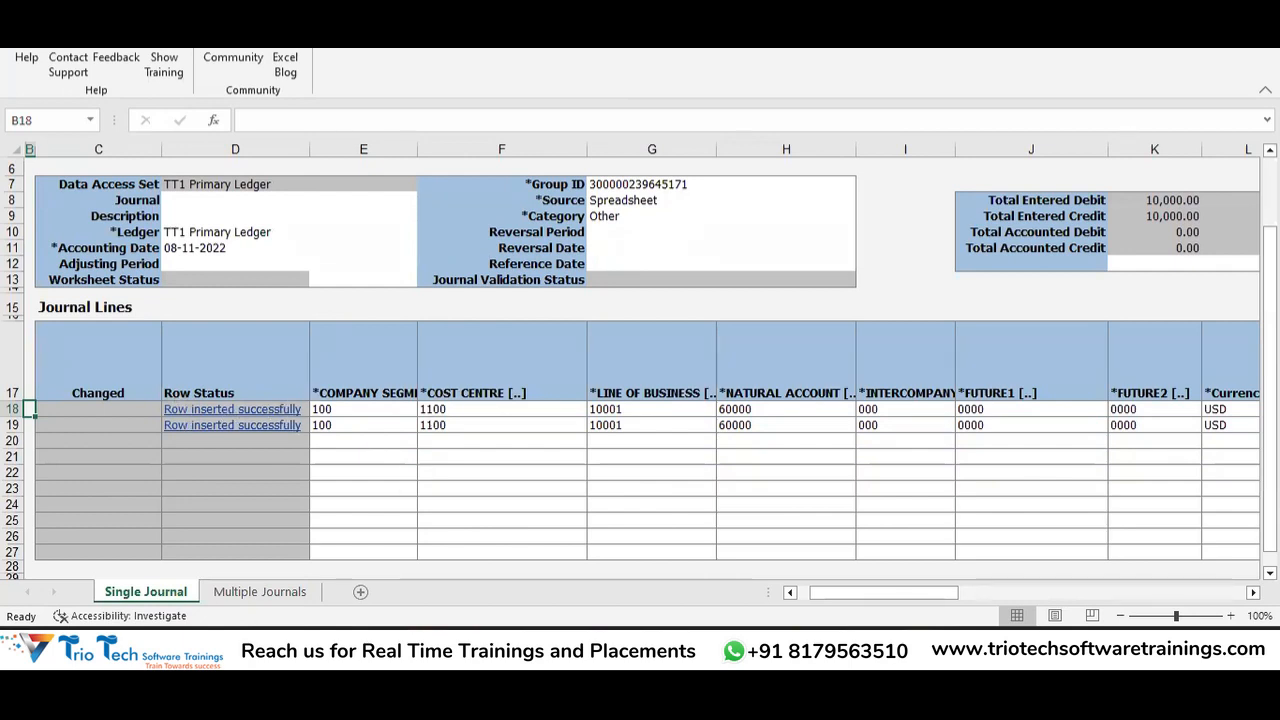
{"action": "left_click", "coordinate": [426, 646]}
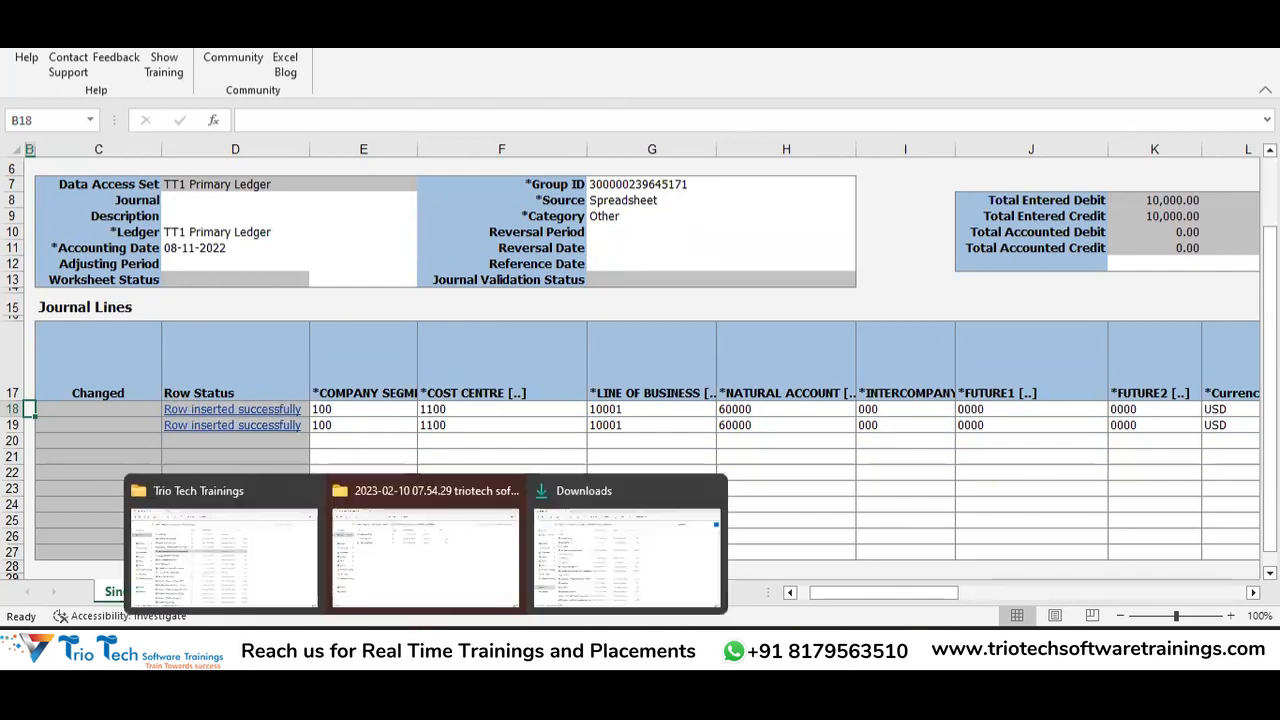
From the Downloads 'JournalEntry' search, open the newest workbook, JournalEntry (5).xlsx.
{"action": "left_click", "coordinate": [268, 577]}
{"action": "mouse_move", "coordinate": [426, 646]}
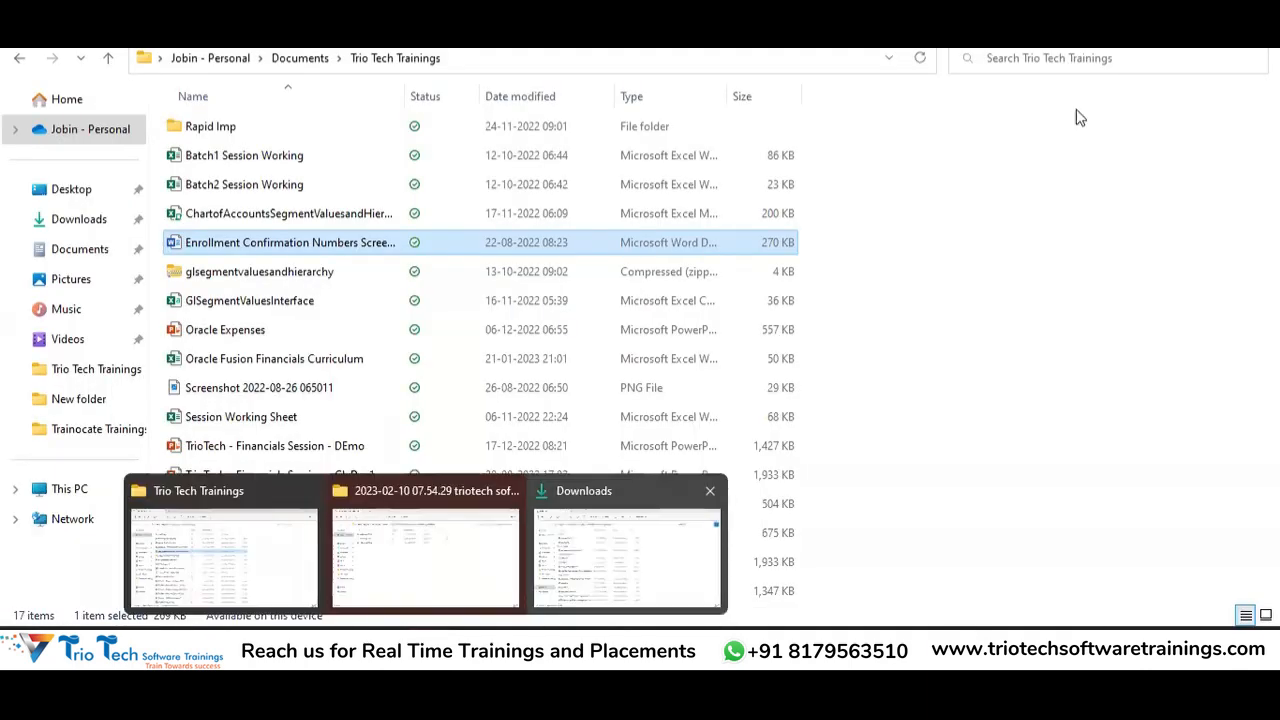
{"action": "left_click", "coordinate": [1074, 62]}
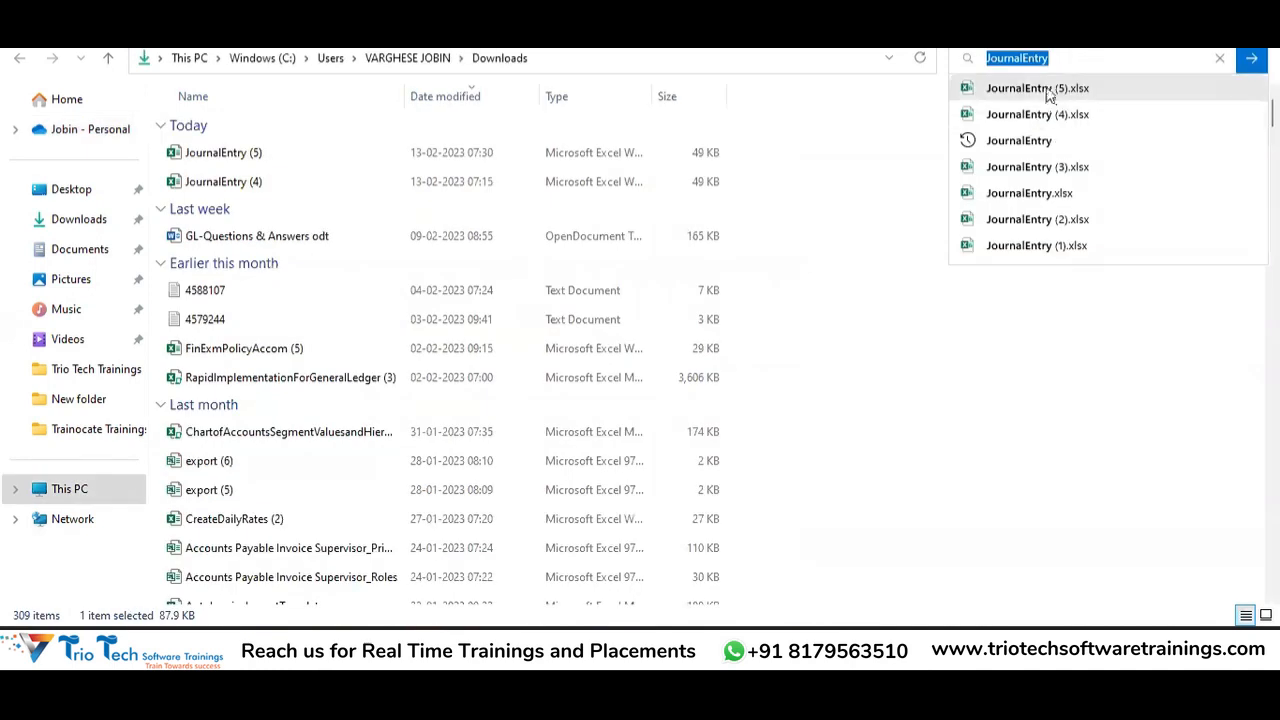
{"action": "left_click", "coordinate": [1050, 90]}
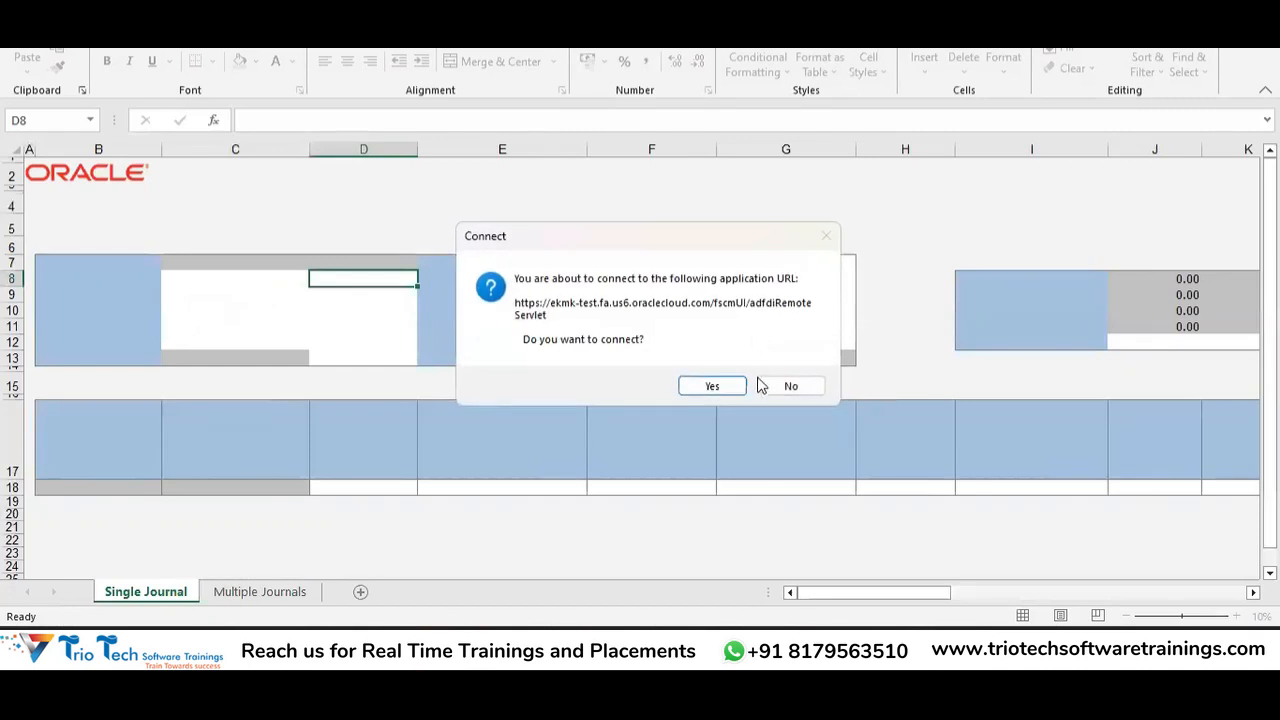
Accept the Oracle Cloud connection, sign in with the user's username and password, and skip the ADF add-in update.
{"action": "left_click", "coordinate": [738, 388]}
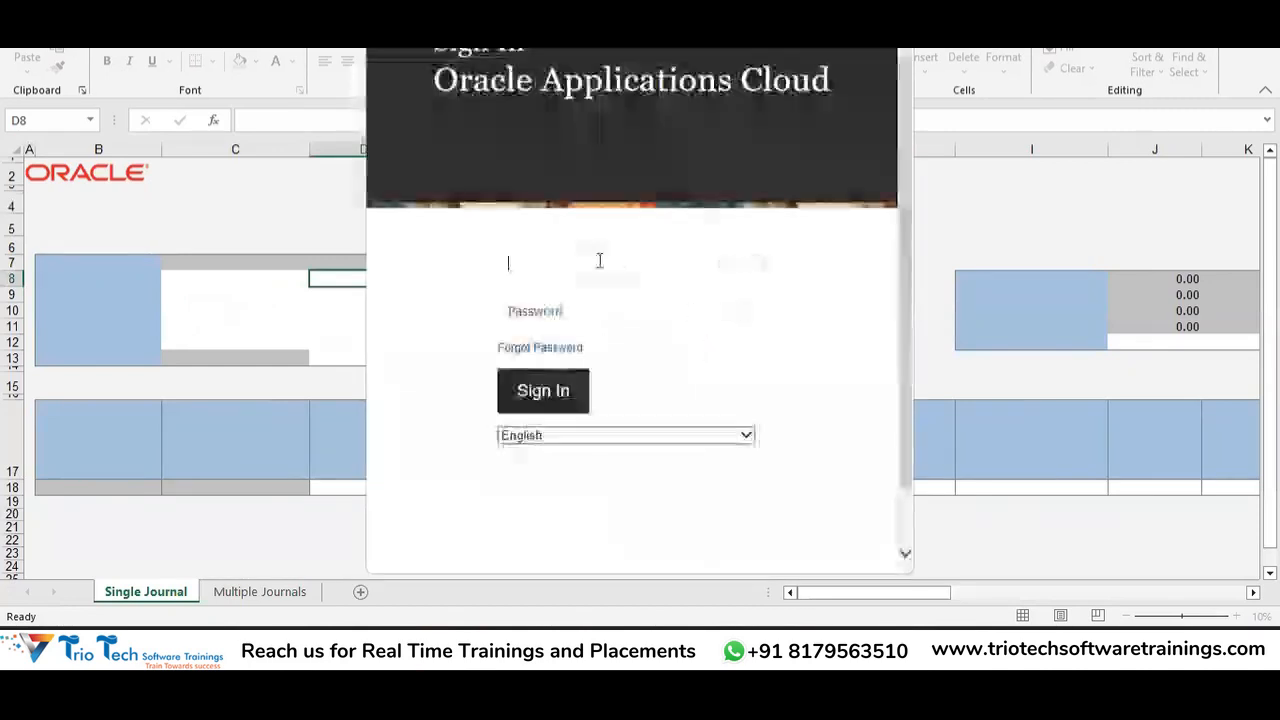
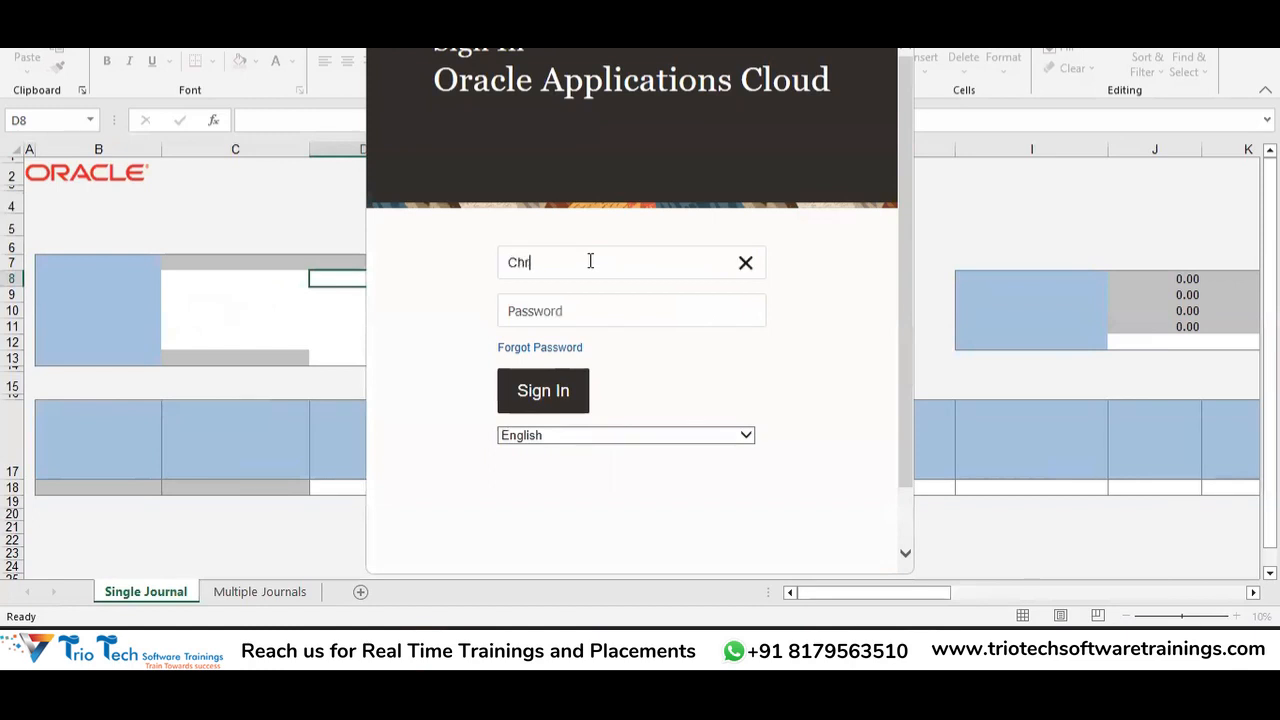
{"action": "key", "text": "Tab"}
{"action": "type", "text": "••••••••"}
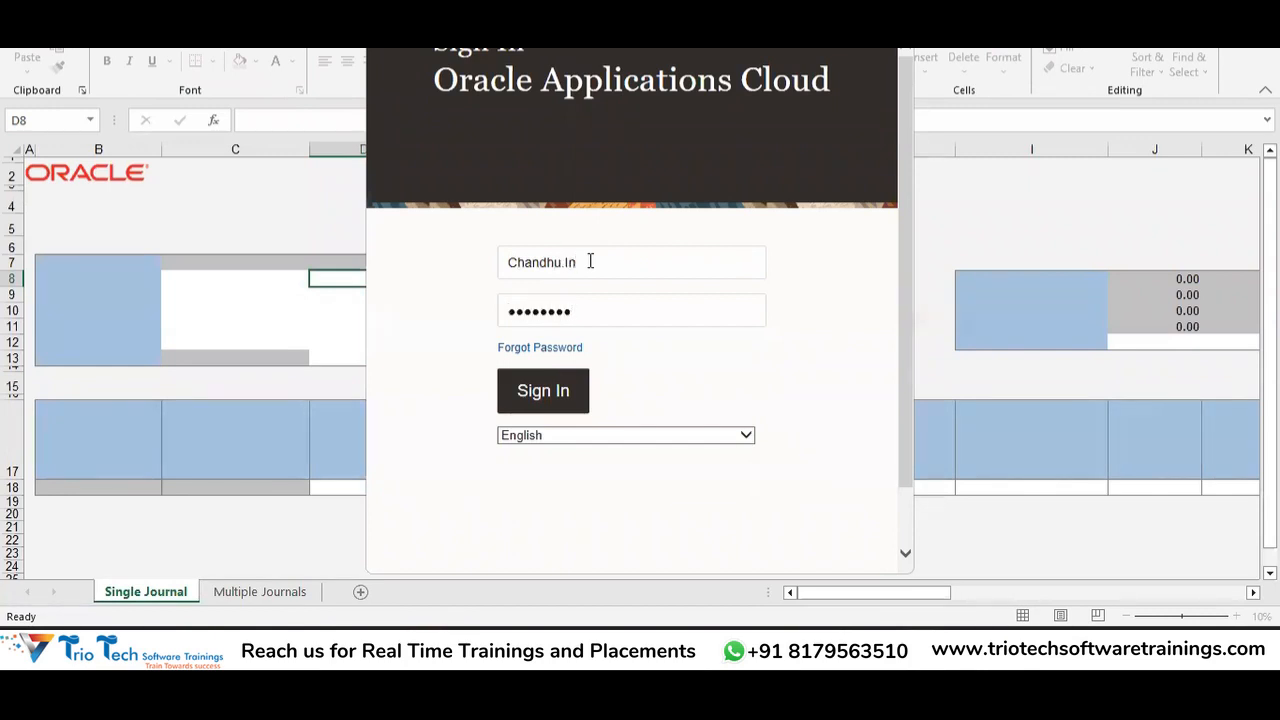
{"action": "key", "text": "Return"}
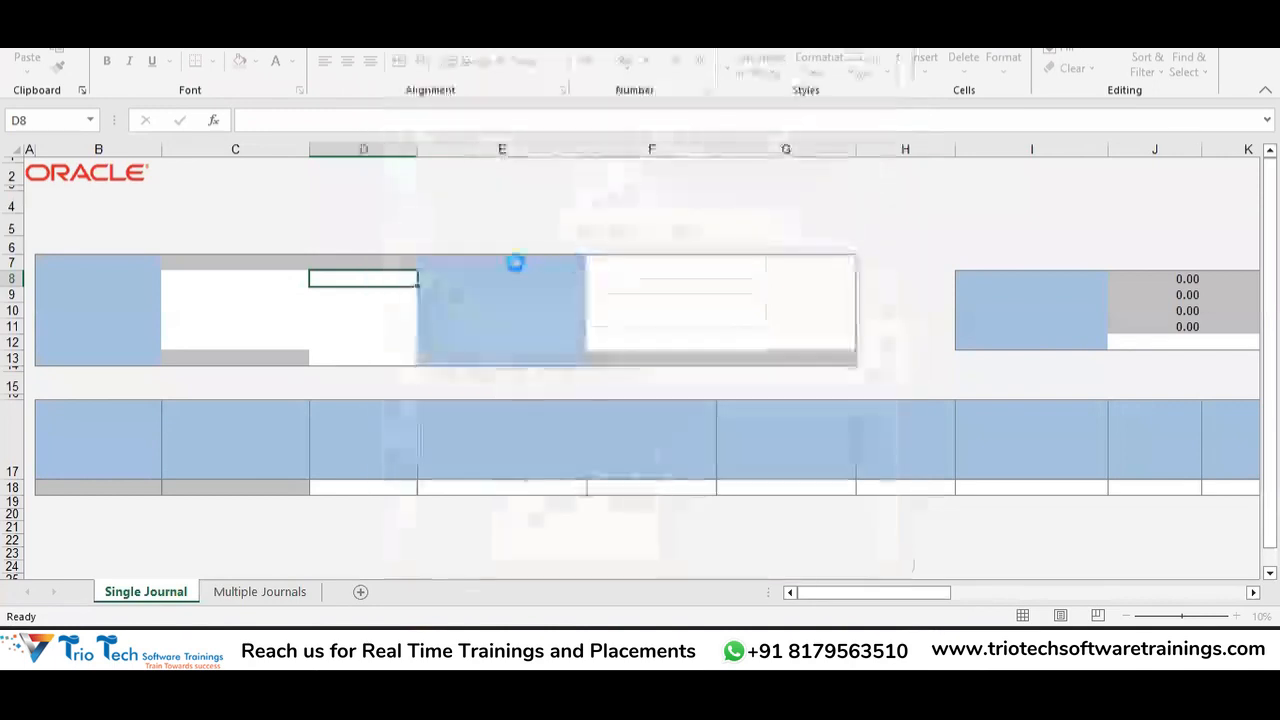
{"action": "left_click", "coordinate": [835, 337]}
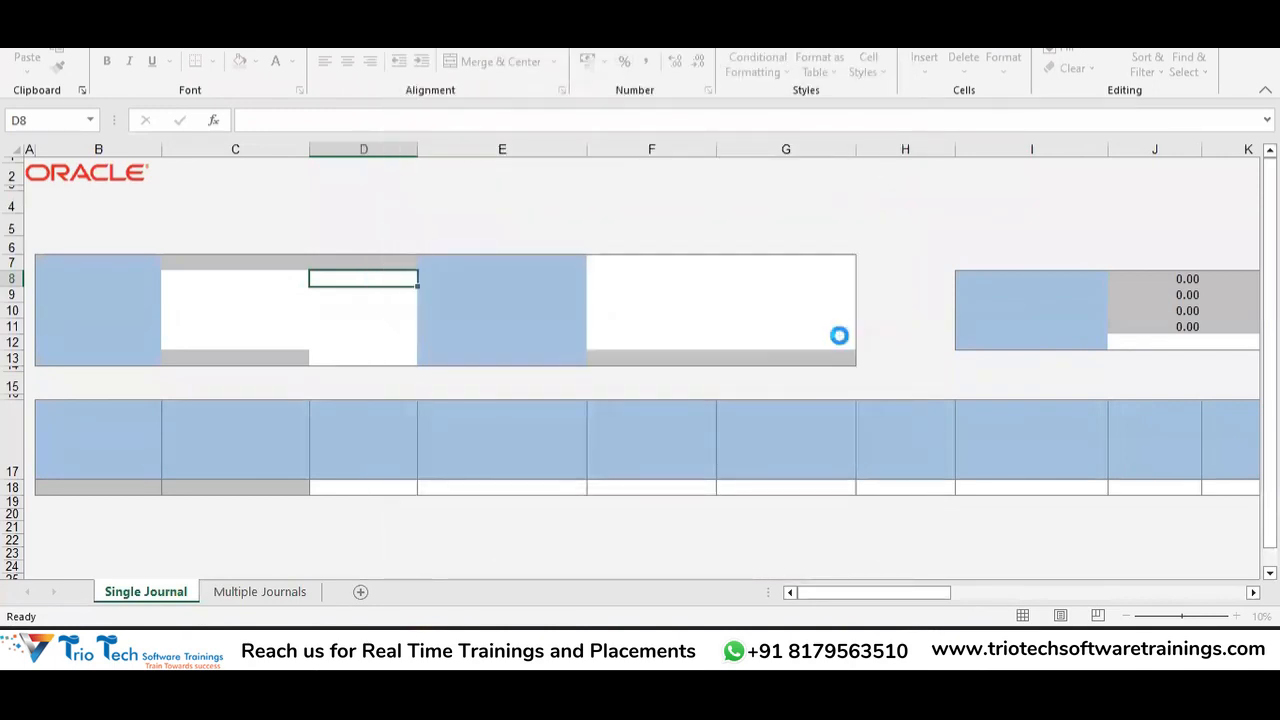
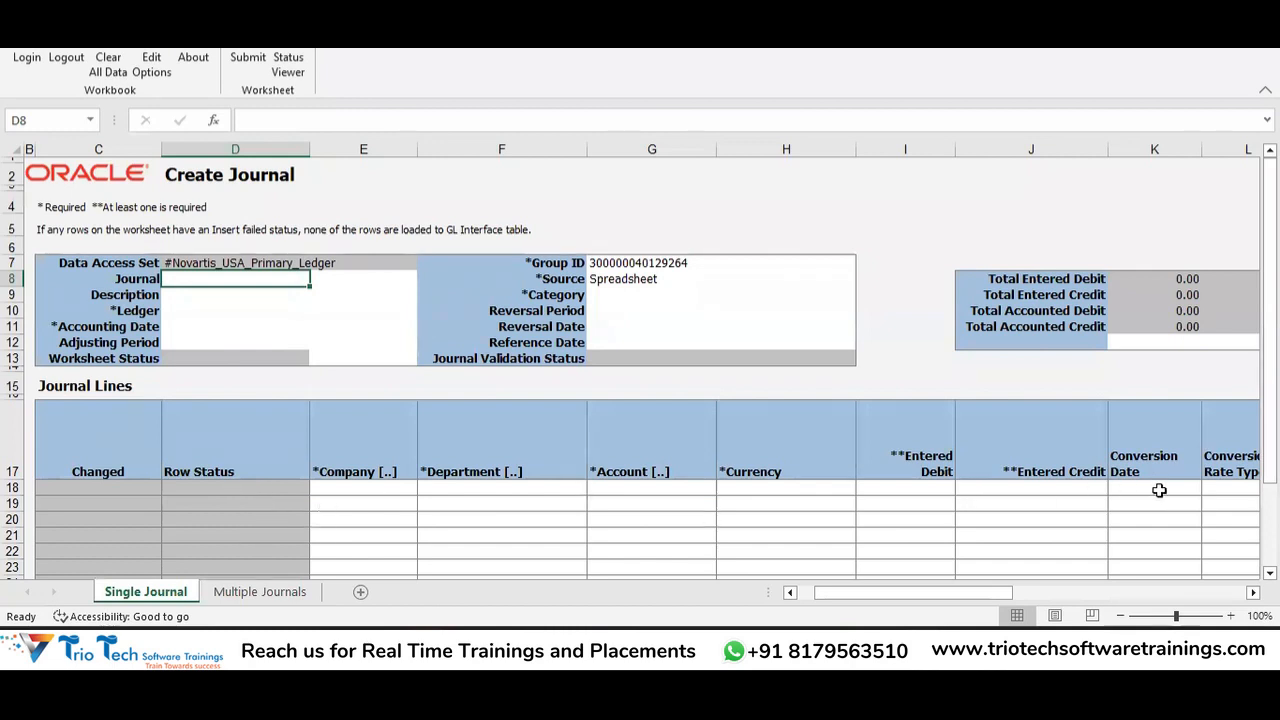
Select cell L18, then move from the inserted-lines workbook to the Oracle Journals page.
{"action": "left_click", "coordinate": [1211, 490]}
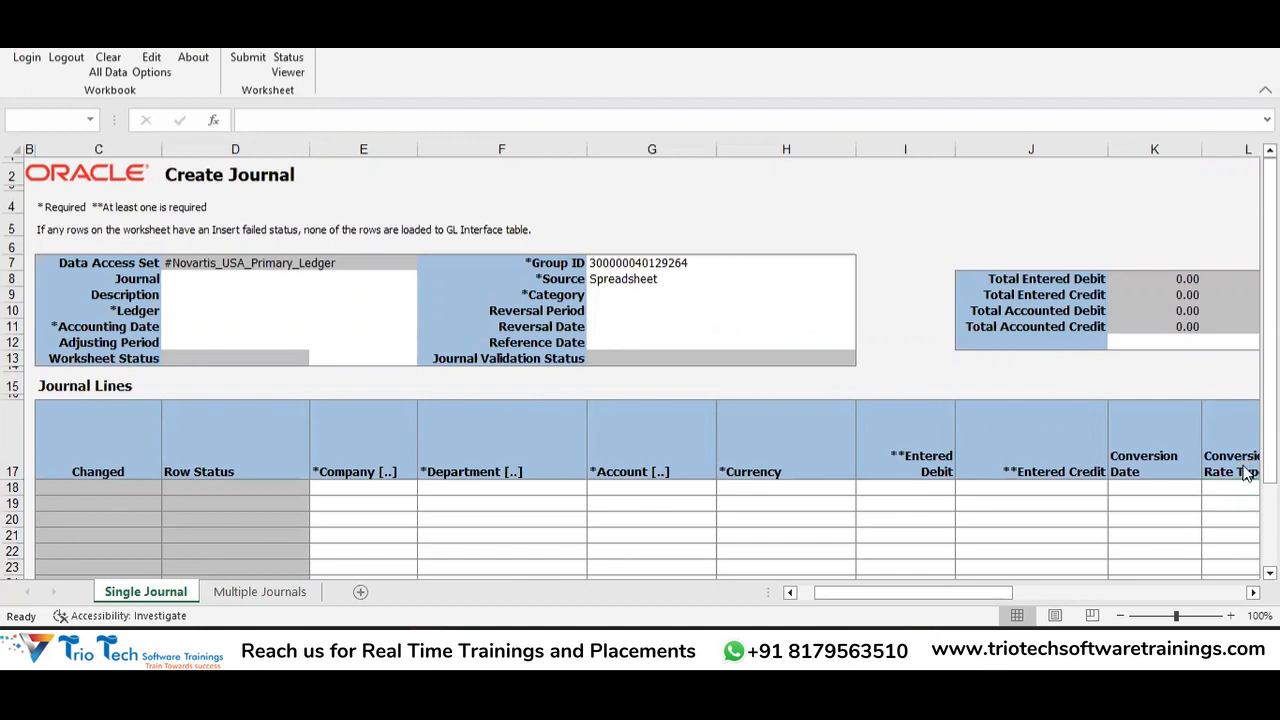
{"action": "key", "text": "alt+Tab"}
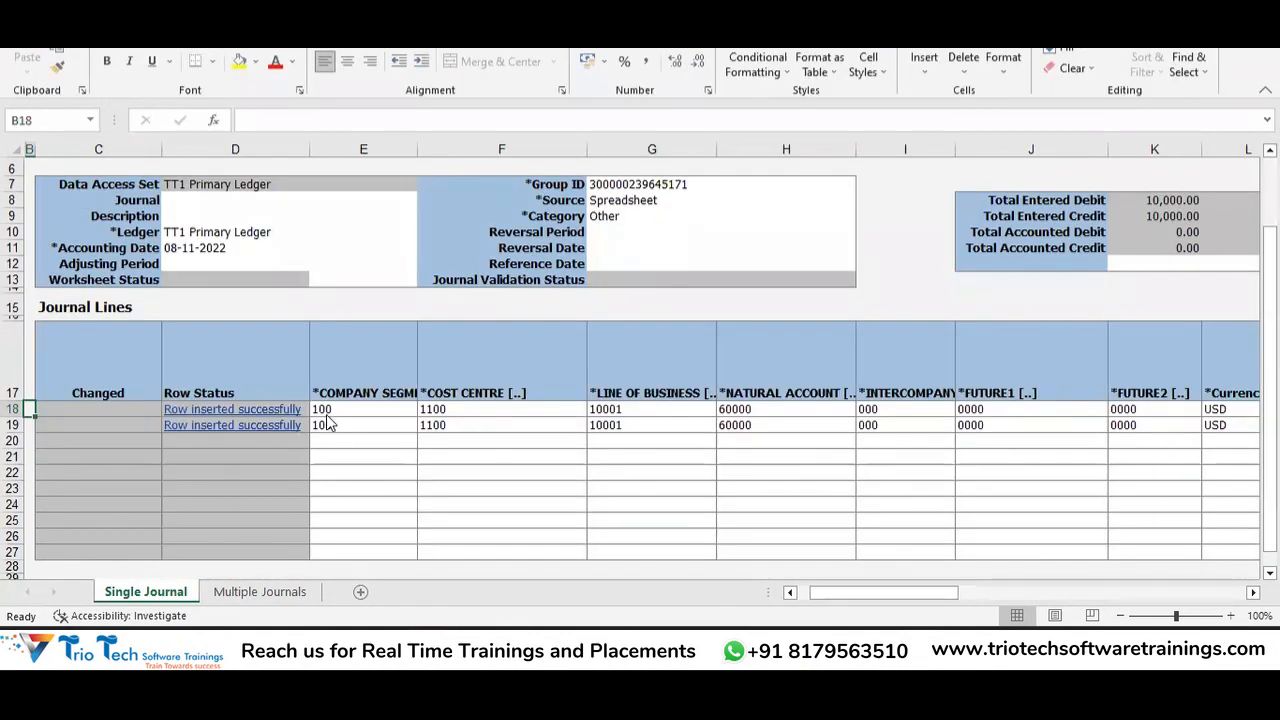
{"action": "key", "text": "alt+Tab"}
{"action": "key", "text": "alt+Tab"}
{"action": "key", "text": "alt+Tab"}
{"action": "key", "text": "alt+Tab"}
{"action": "key", "text": "alt+Tab"}
{"action": "key", "text": "alt+Tab"}
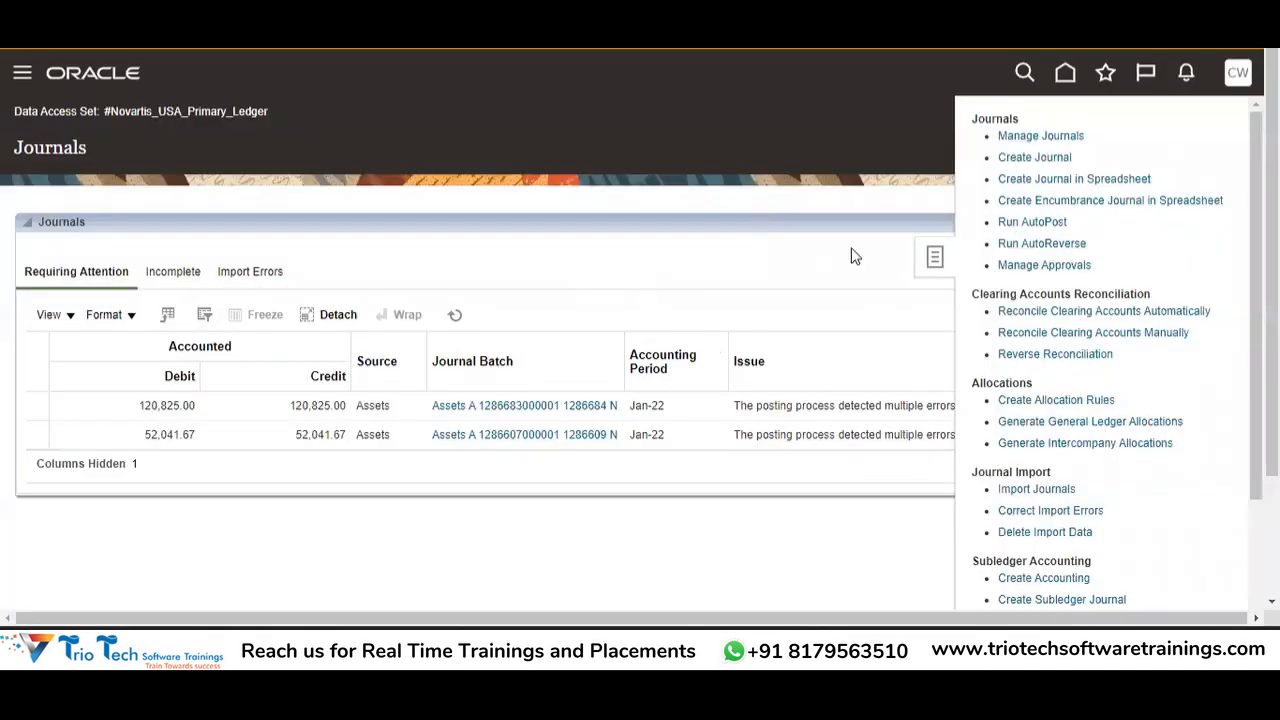
Open the Manage Journals search and set Accounting Period 13_Dec-22, moving to Source.
{"action": "left_click", "coordinate": [848, 251]}
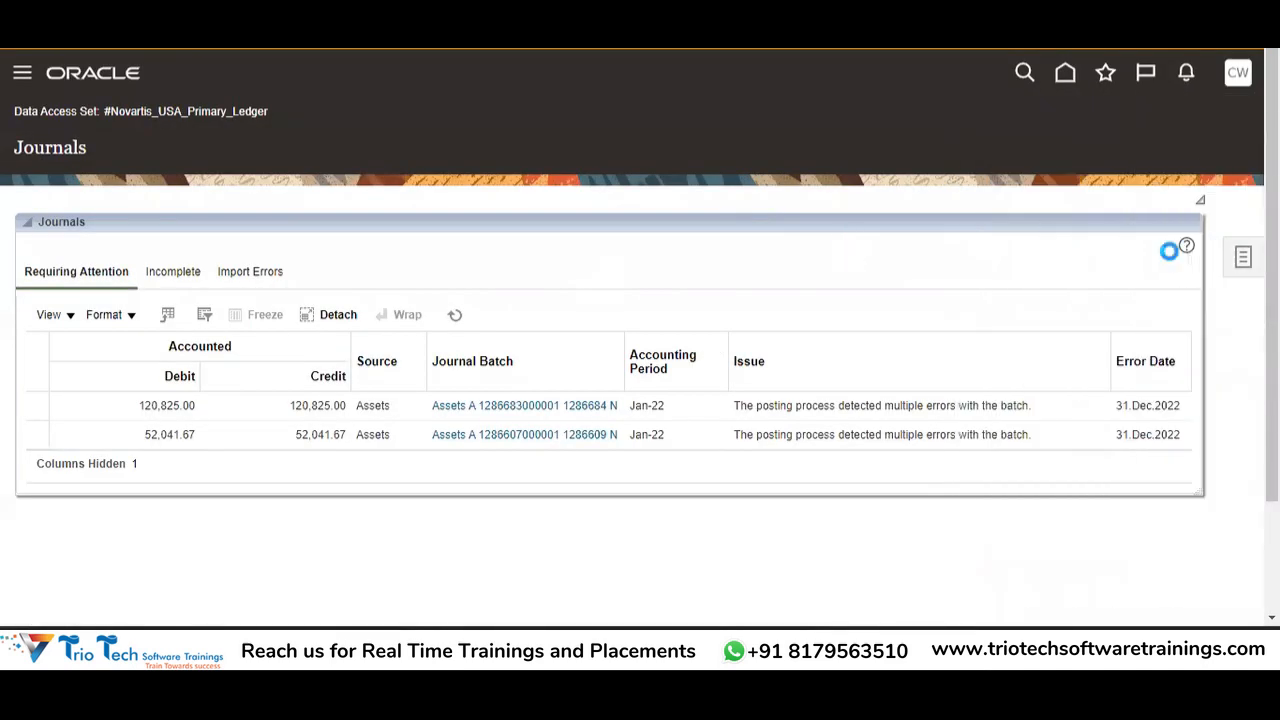
{"action": "left_click", "coordinate": [1244, 257]}
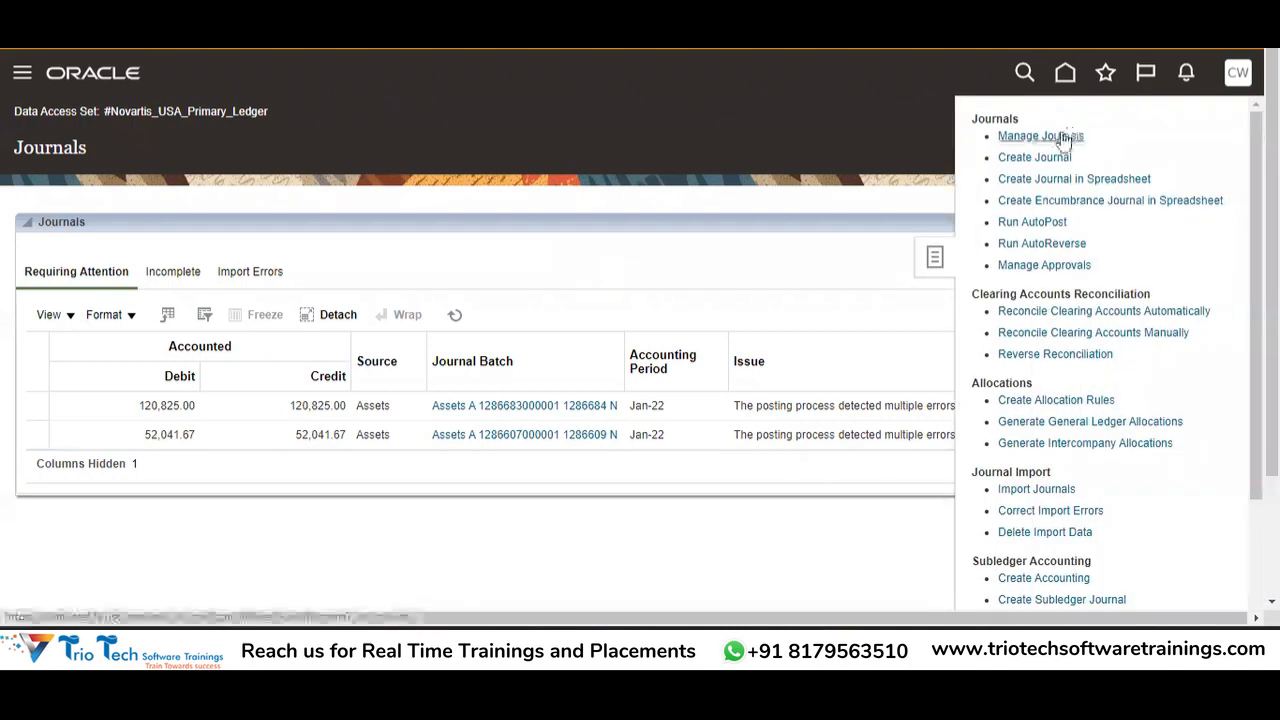
{"action": "left_click", "coordinate": [1060, 136]}
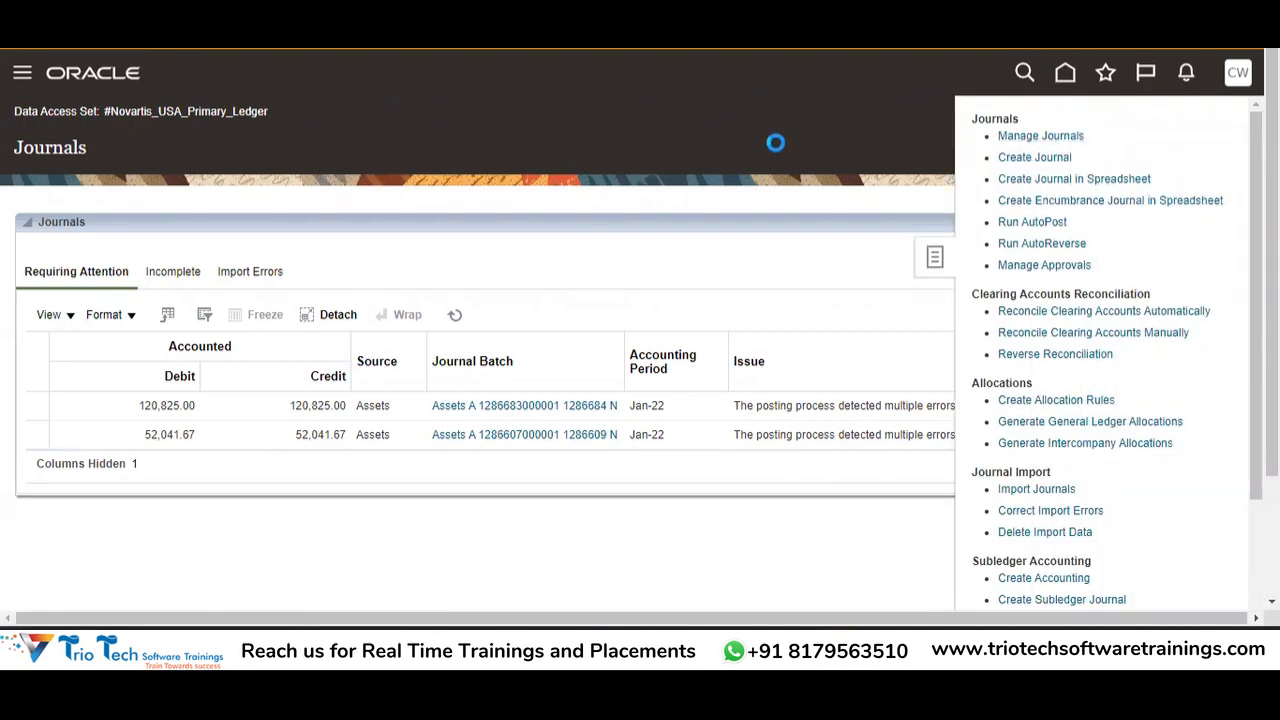
{"action": "left_click", "coordinate": [566, 333]}
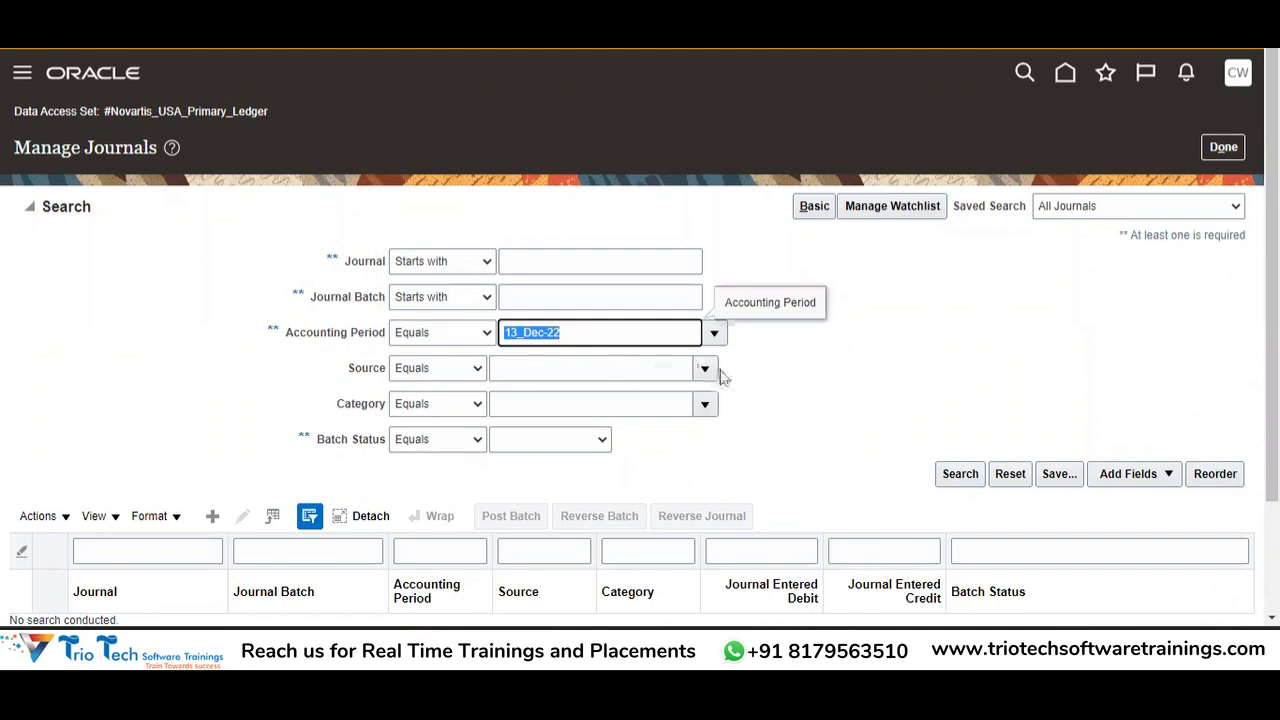
{"action": "left_click", "coordinate": [654, 364]}
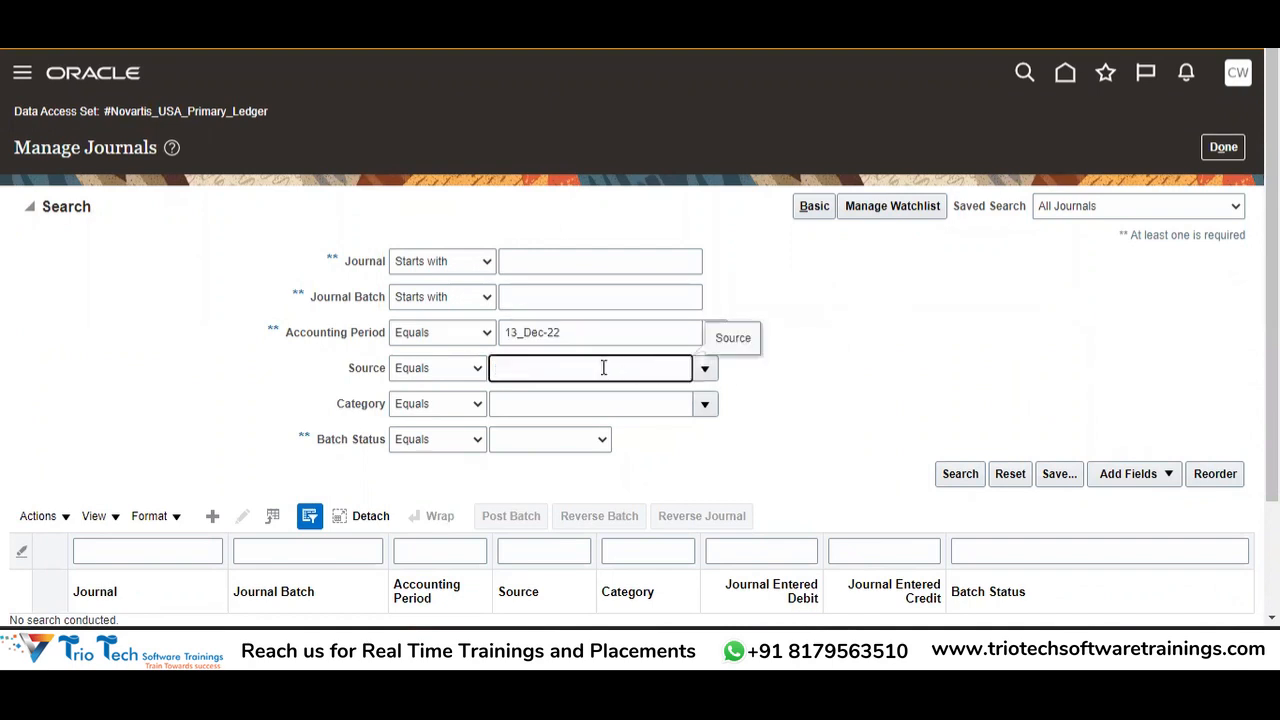
Check the workbook's Source value 'Spreadsheet' in G8, then return to the Excel journal worksheet.
{"action": "key", "text": "alt+Tab"}
{"action": "left_click", "coordinate": [650, 200]}
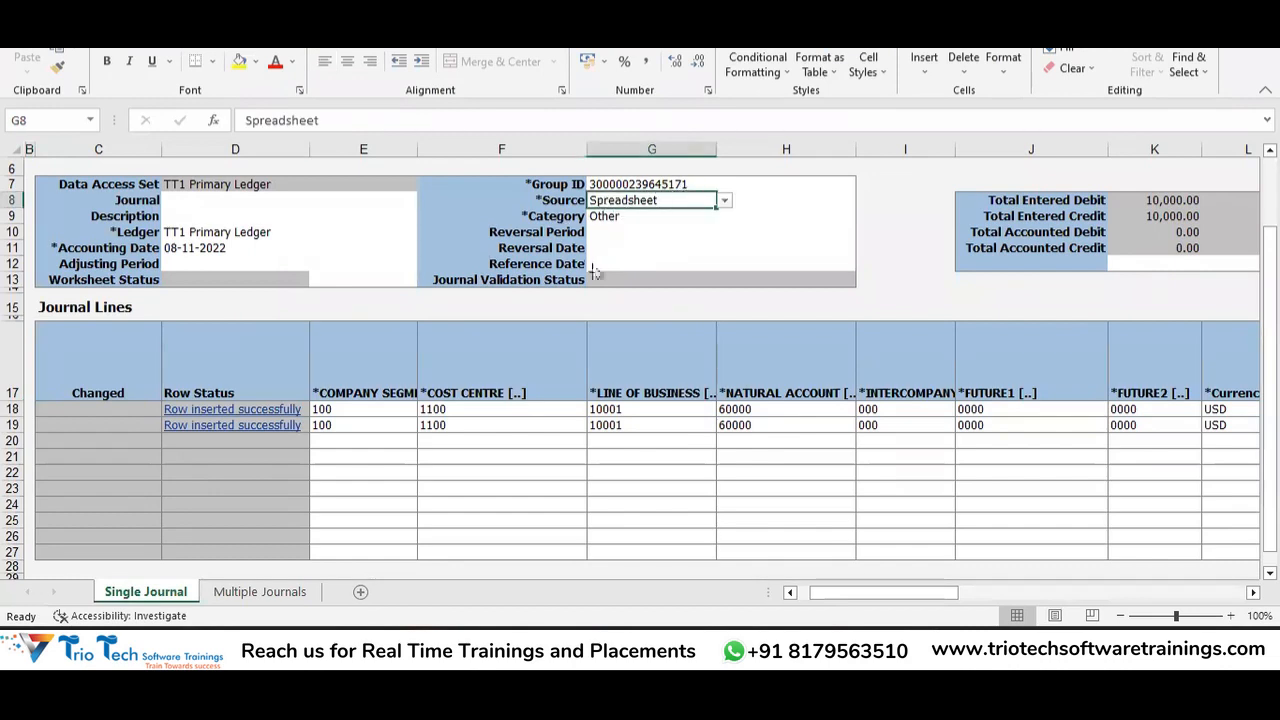
{"action": "key", "text": "alt+Tab"}
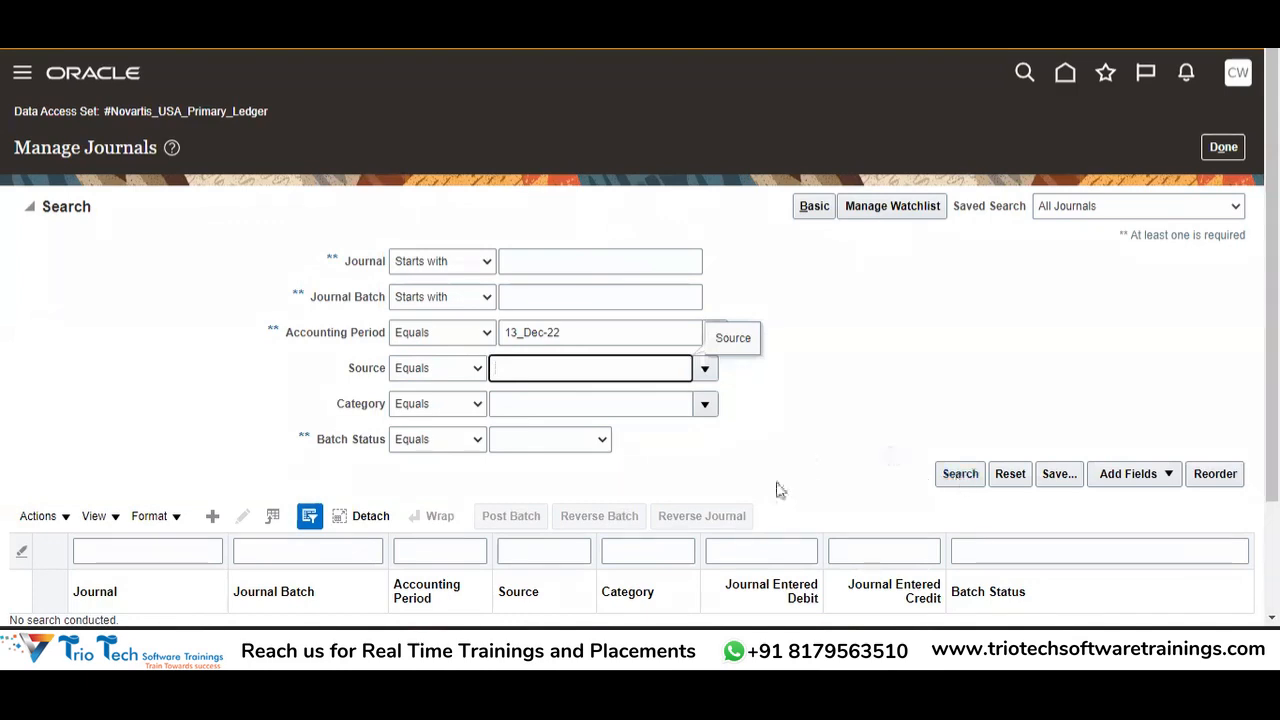
{"action": "scroll", "coordinate": [1270, 400], "scroll_direction": "down", "scroll_amount": 2}
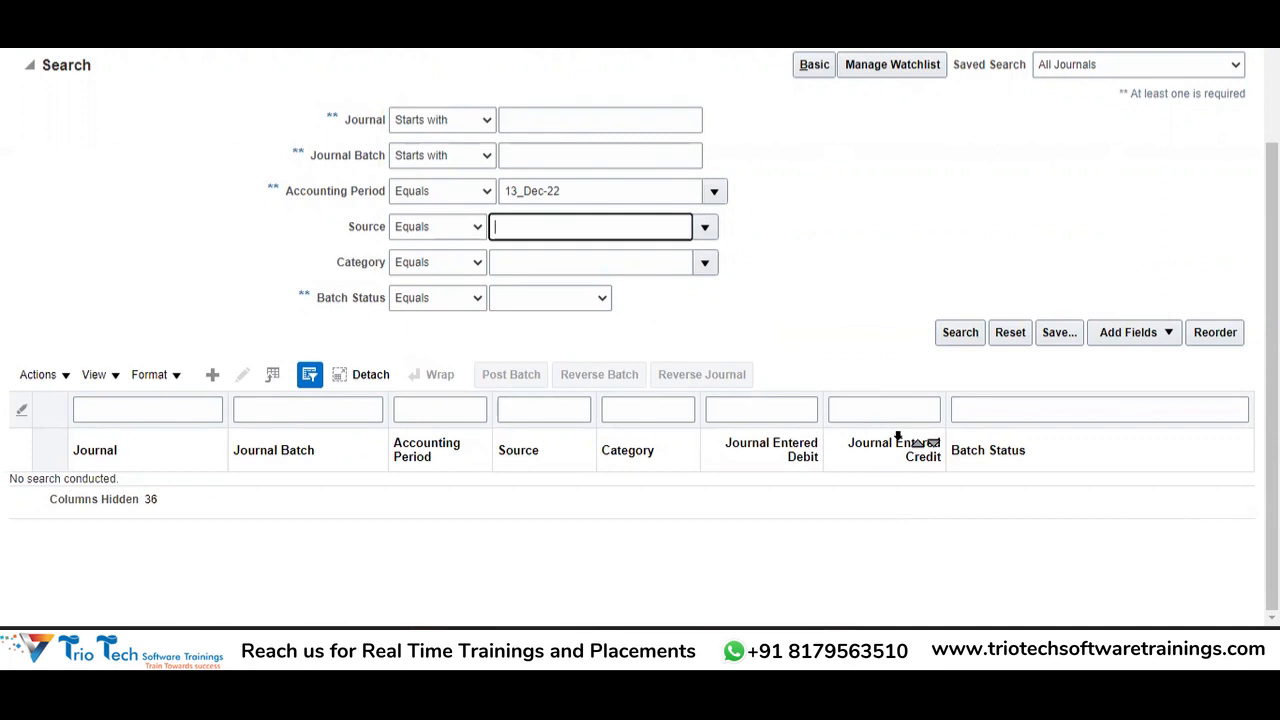
{"action": "key", "text": "alt+Tab"}
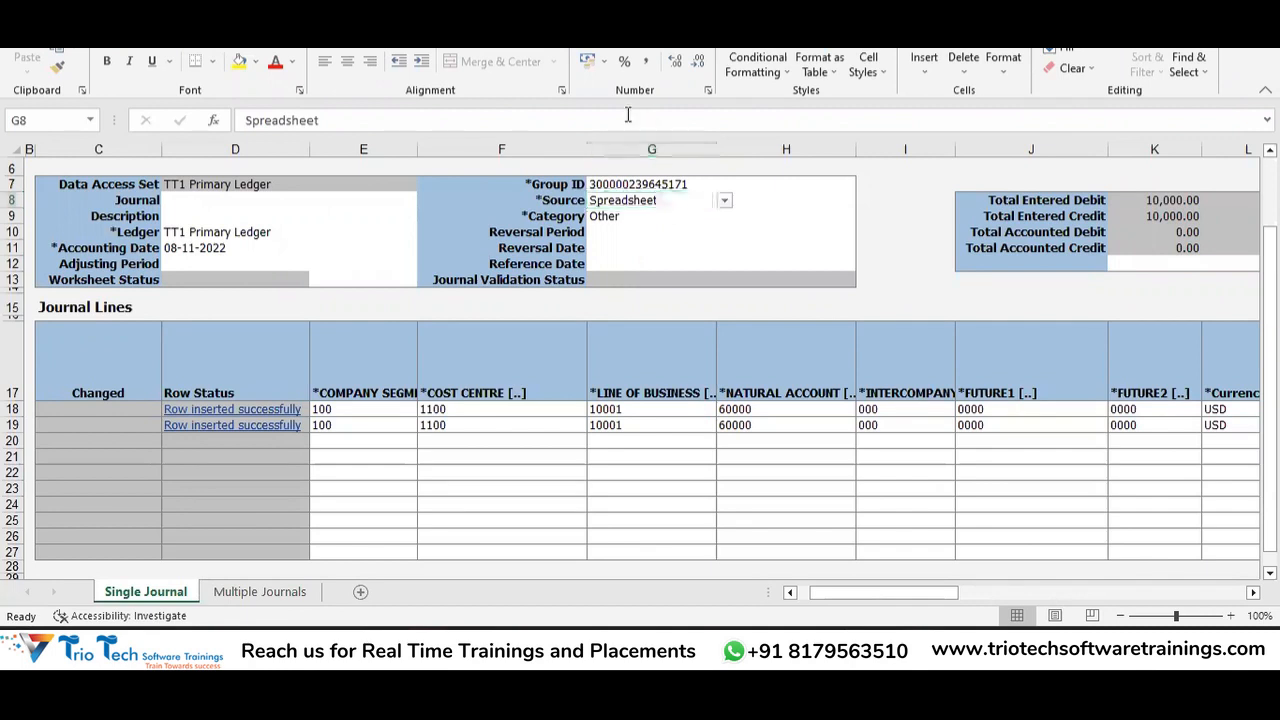
Submit the blank Create Journal sheet, dismiss its accounting date and category errors, then switch to Chrome.
{"action": "key", "text": "alt+Tab"}
{"action": "key", "text": "alt+Tab"}
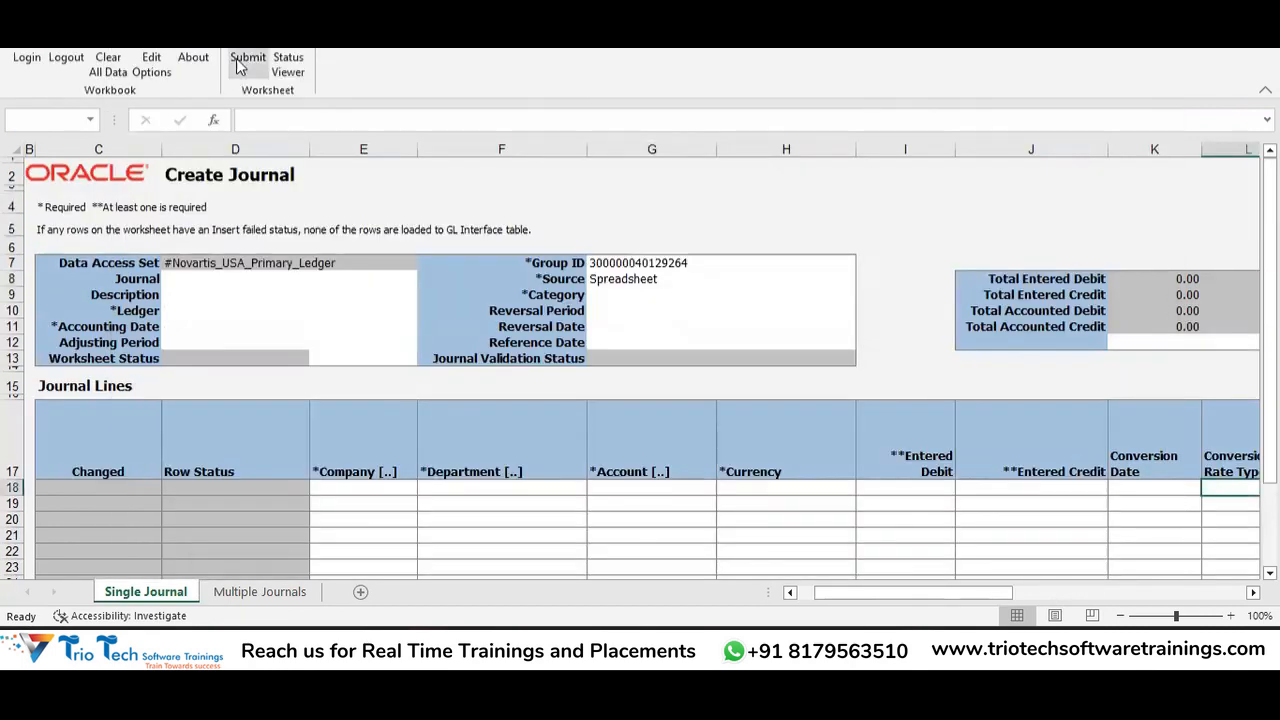
{"action": "left_click", "coordinate": [248, 63]}
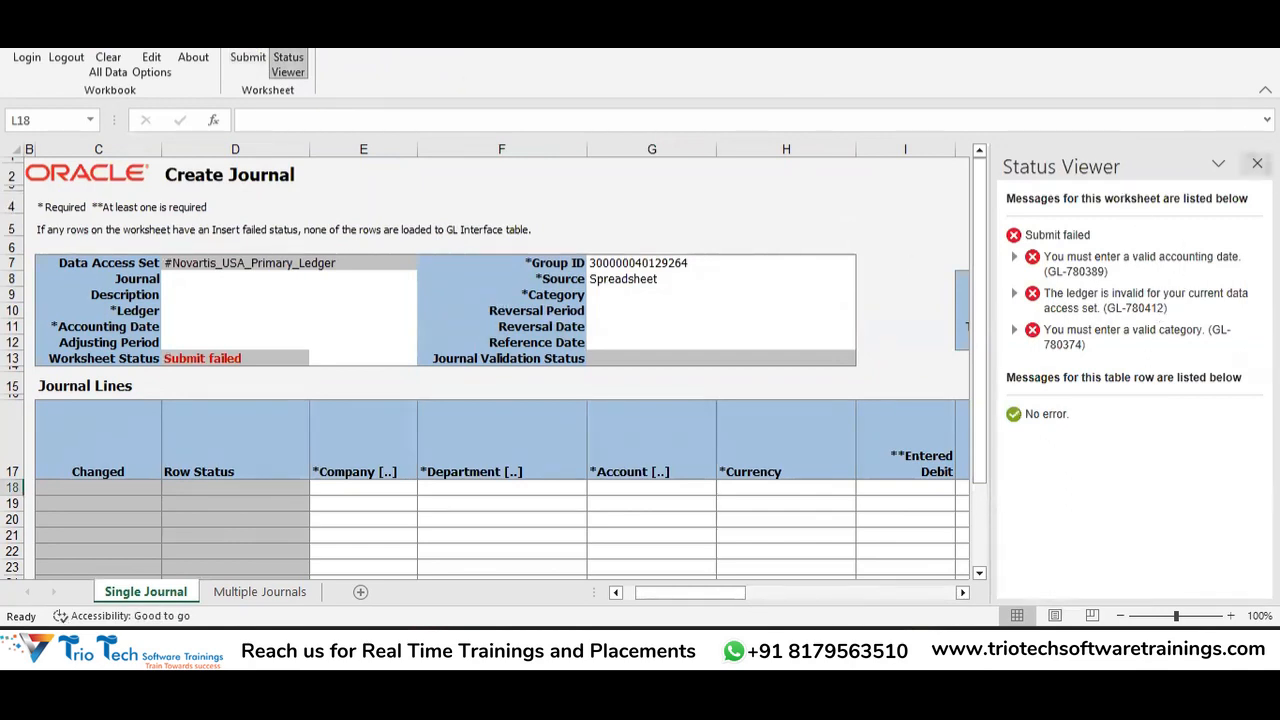
{"action": "left_click", "coordinate": [1257, 163]}
{"action": "left_click", "coordinate": [267, 295]}
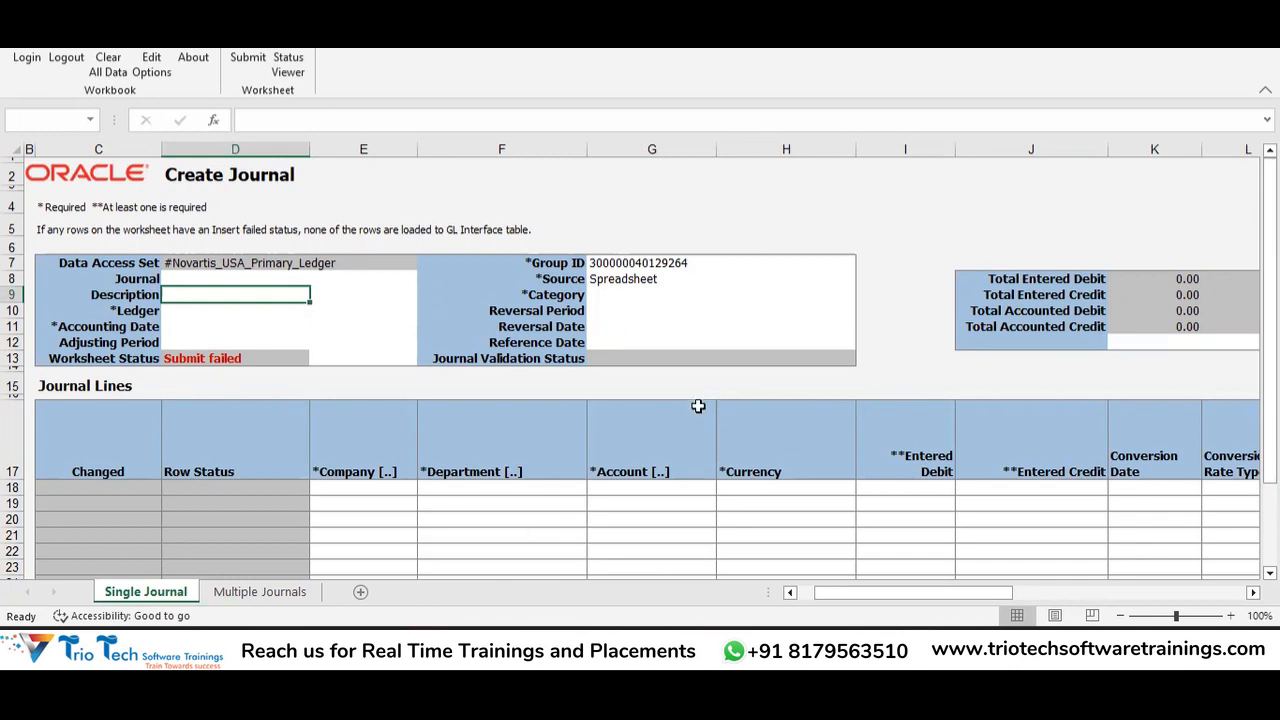
{"action": "key", "text": "alt+Tab"}
{"action": "key", "text": "Tab"}
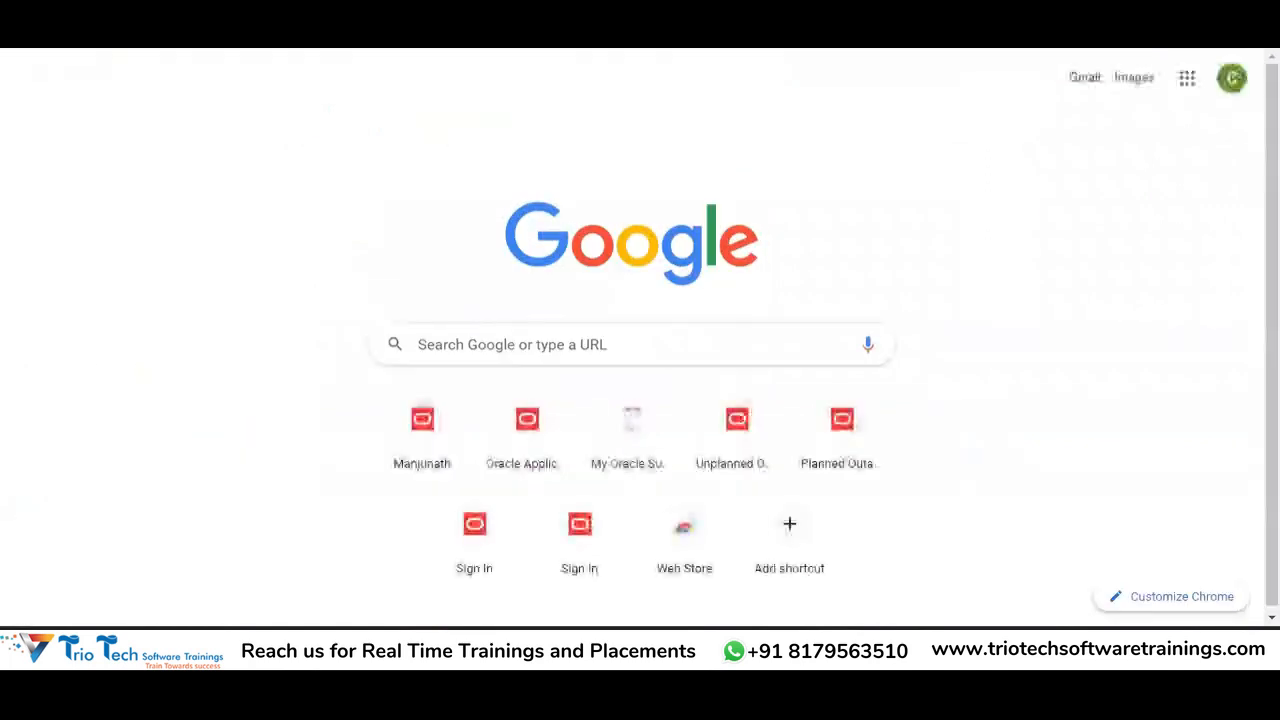
Search Google for 'oracle fusion journal Import FBDI' and open the FBDI for Financials guide.
{"action": "left_click", "coordinate": [400, 32]}
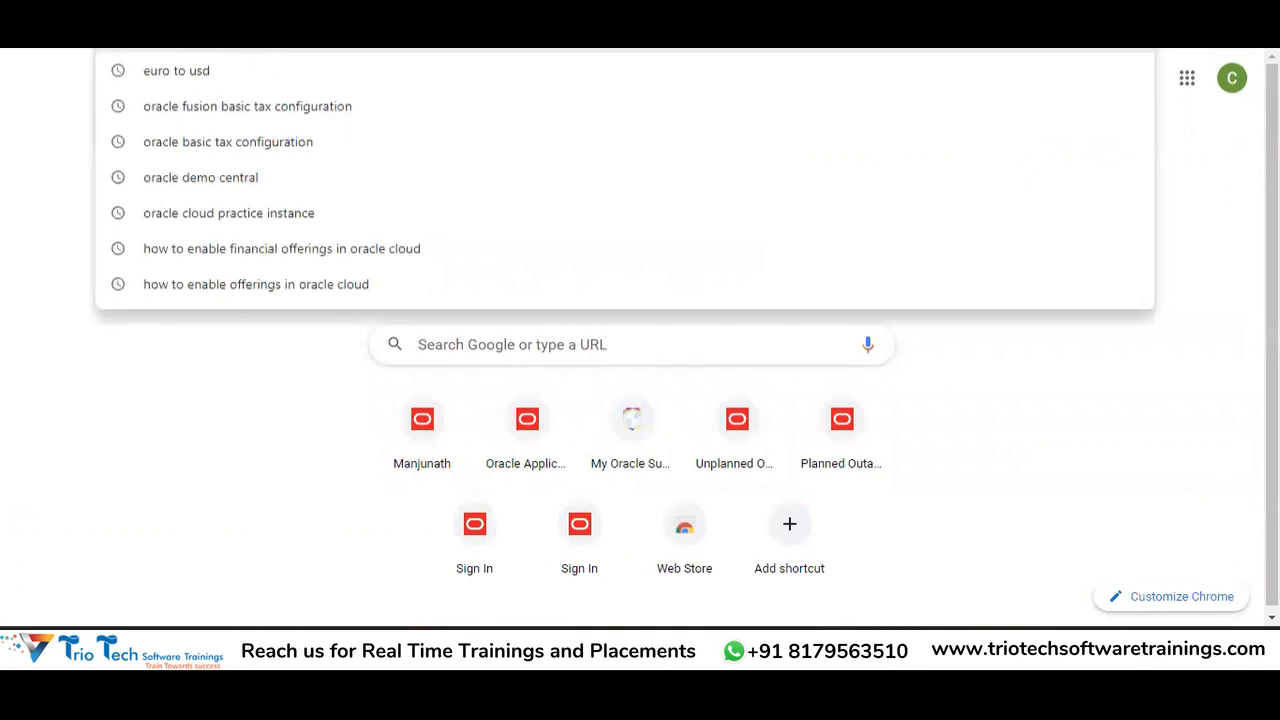
{"action": "type", "text": "oracle fusion "}
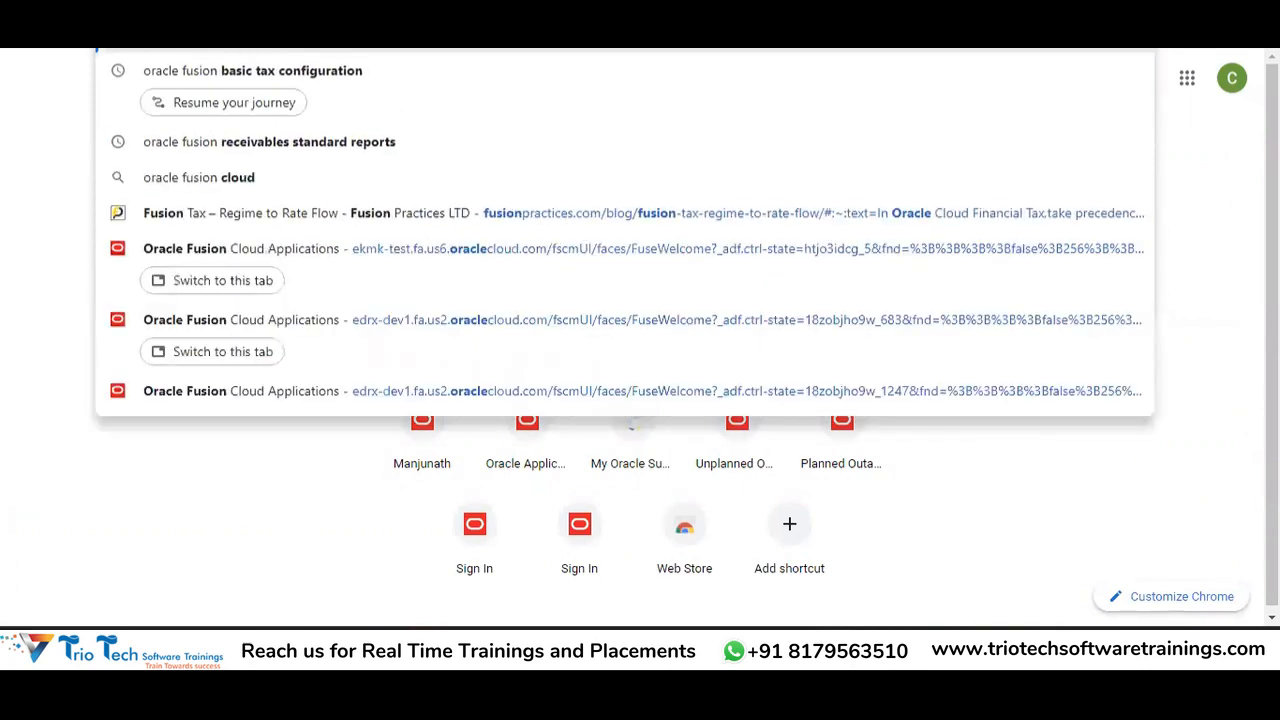
{"action": "type", "text": "journal Im"}
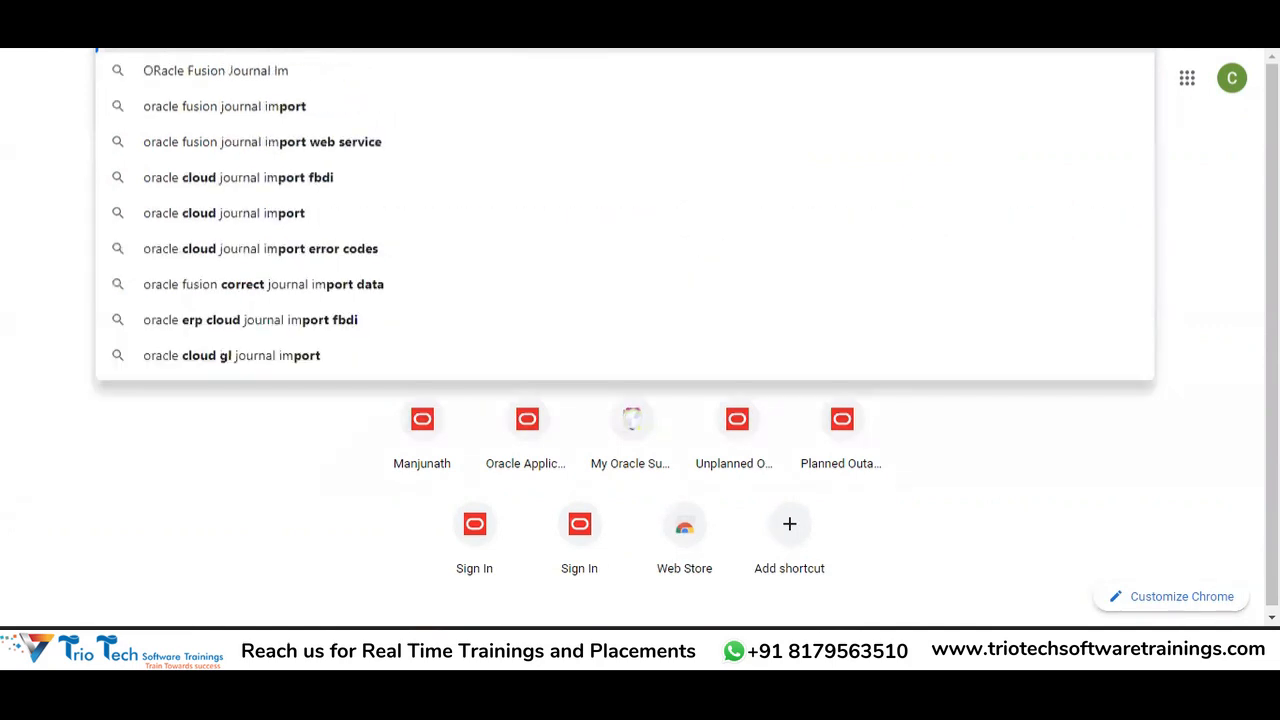
{"action": "type", "text": "port FBDI"}
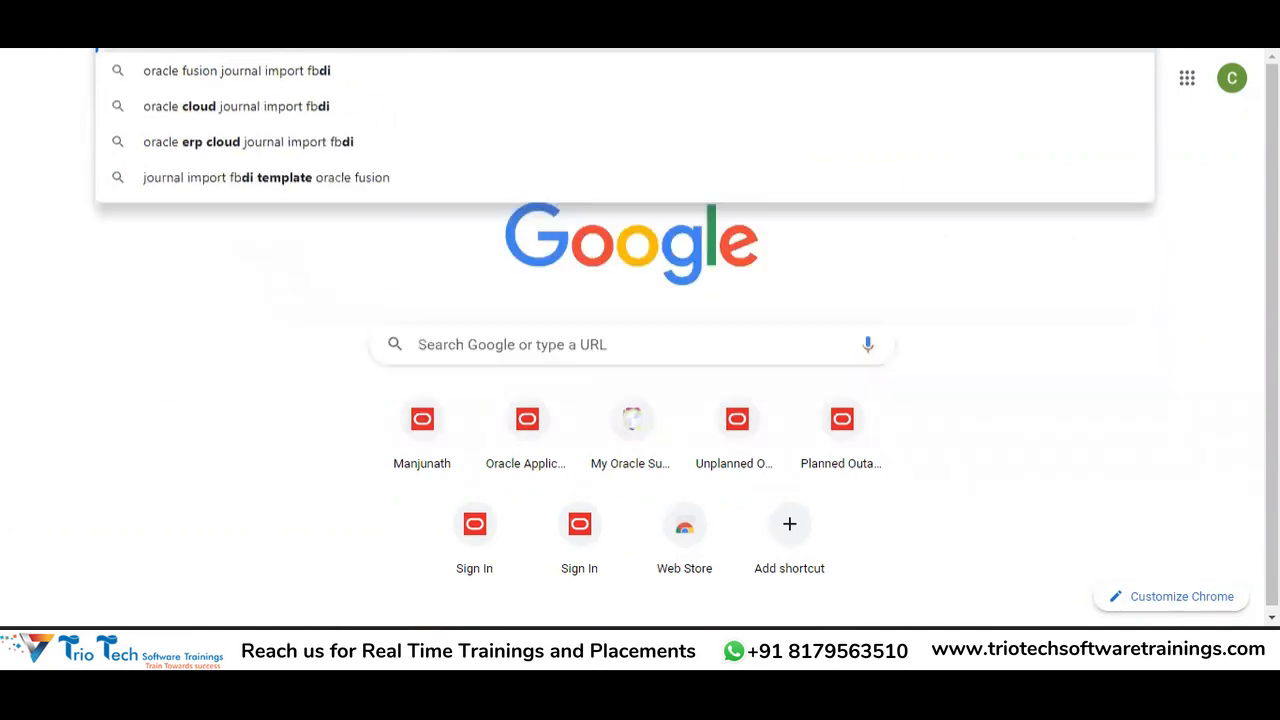
{"action": "key", "text": "Return"}
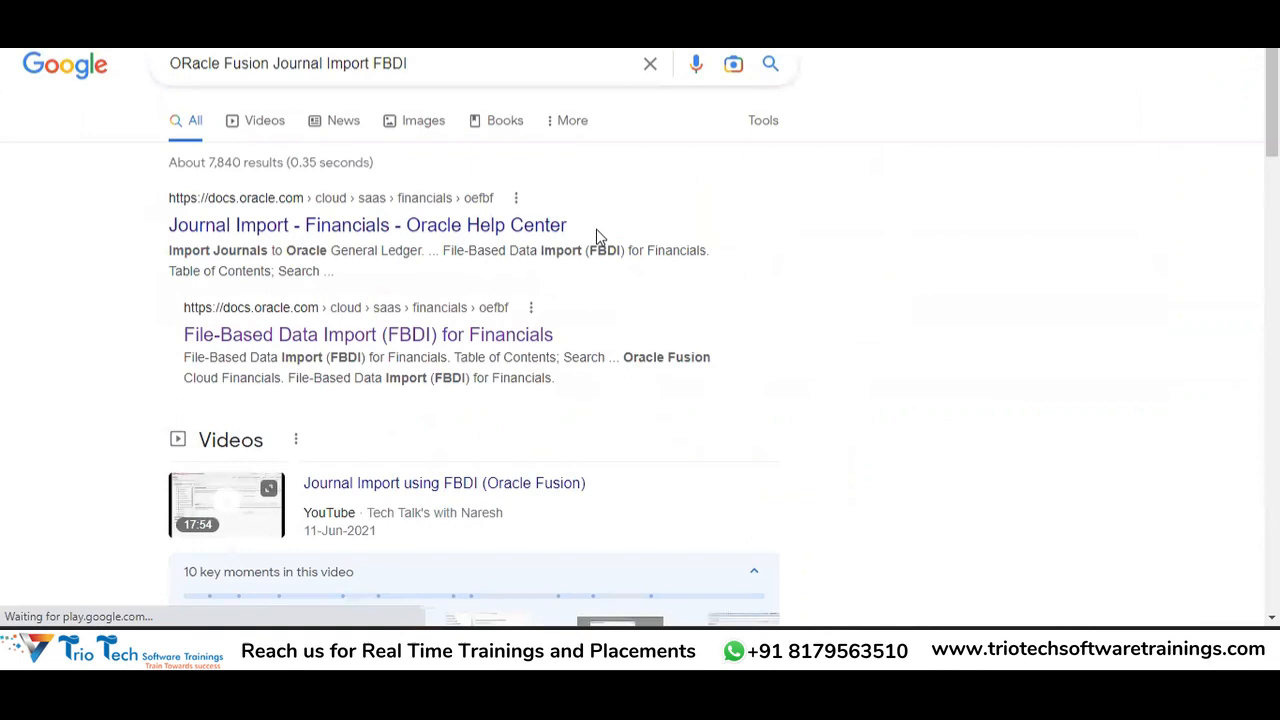
{"action": "left_click", "coordinate": [347, 336]}
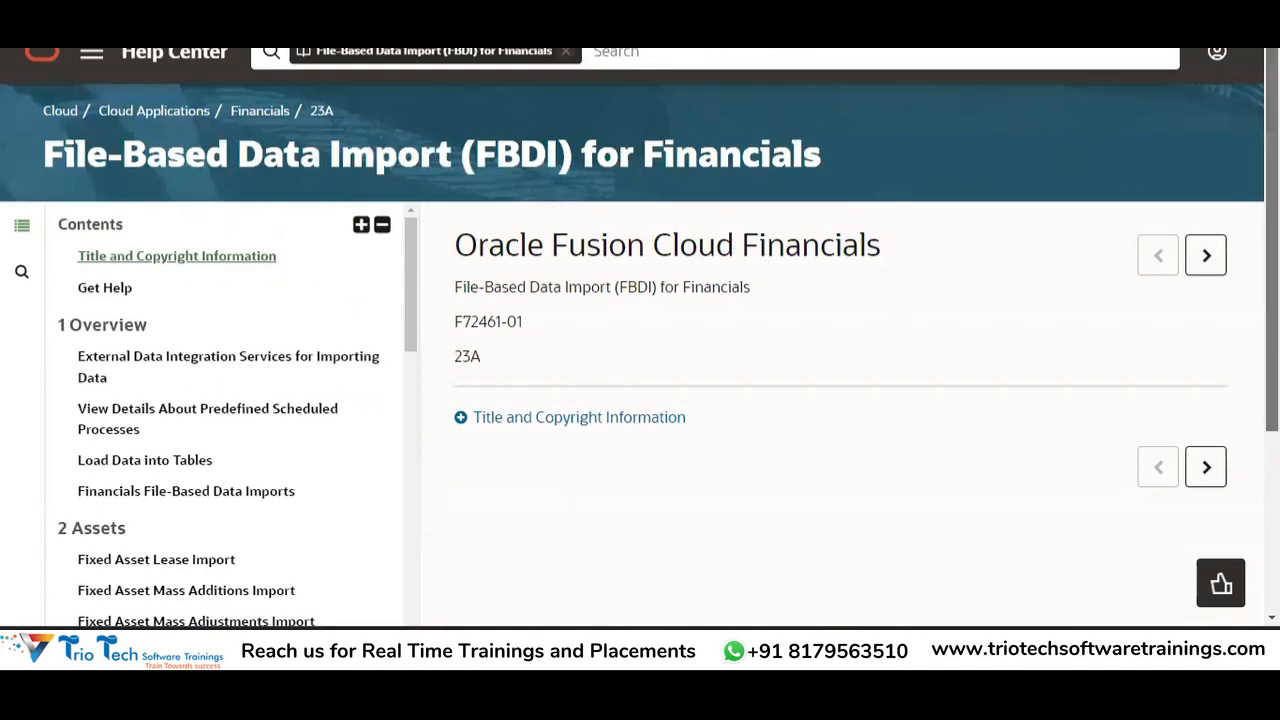
Open the General Ledger Journal Import topic and download and open JournalImportTemplate.xlsm.
{"action": "scroll", "coordinate": [1094, 263], "scroll_direction": "down", "scroll_amount": 2}
{"action": "left_click_drag", "start_coordinate": [410, 65], "coordinate": [417, 371]}
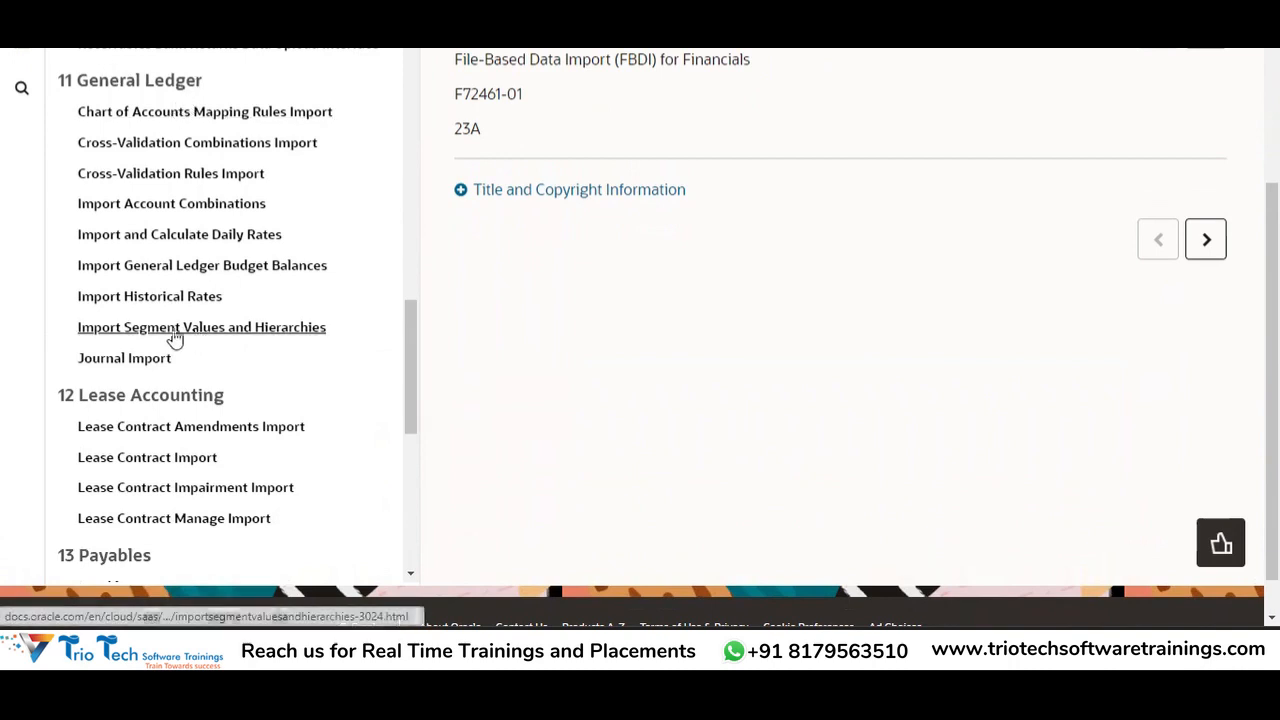
{"action": "left_click", "coordinate": [126, 362]}
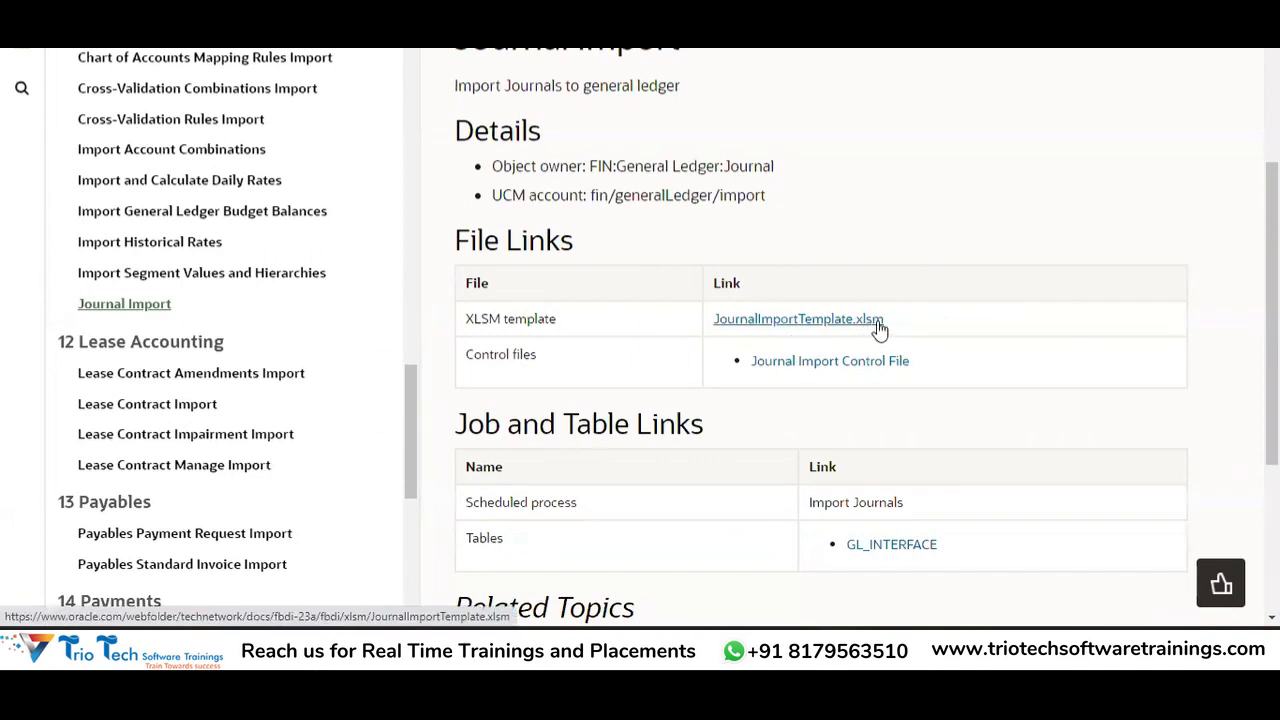
{"action": "left_click", "coordinate": [870, 322]}
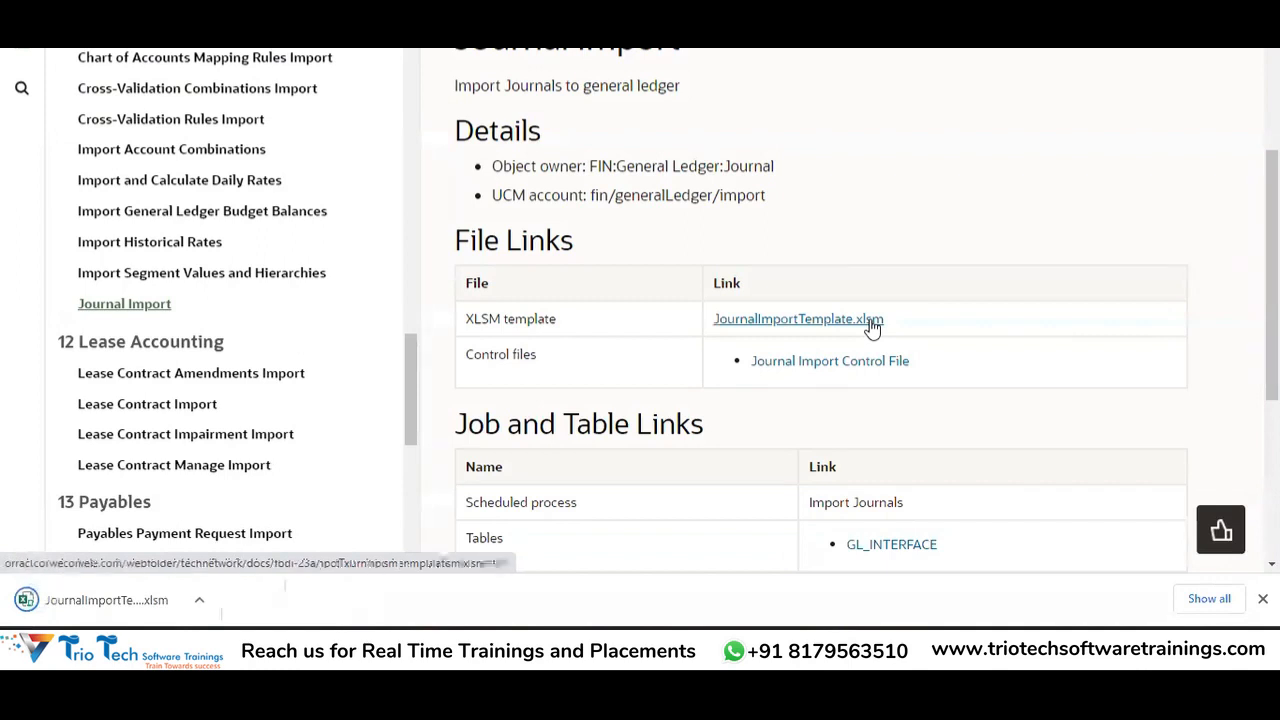
{"action": "left_click", "coordinate": [127, 603]}
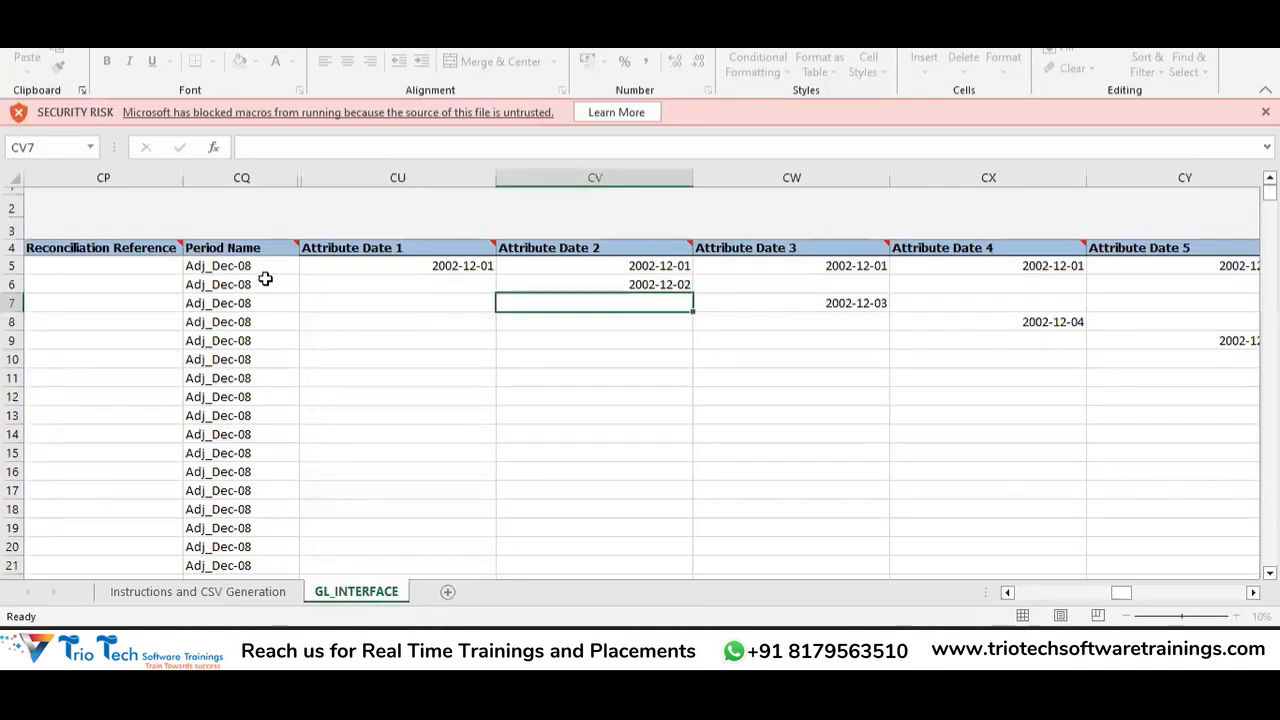
Review the GL_INTERFACE sample row: Period Name, Ledger ID, Balance Transfer source, Remote Transfer category.
{"action": "left_click", "coordinate": [265, 280]}
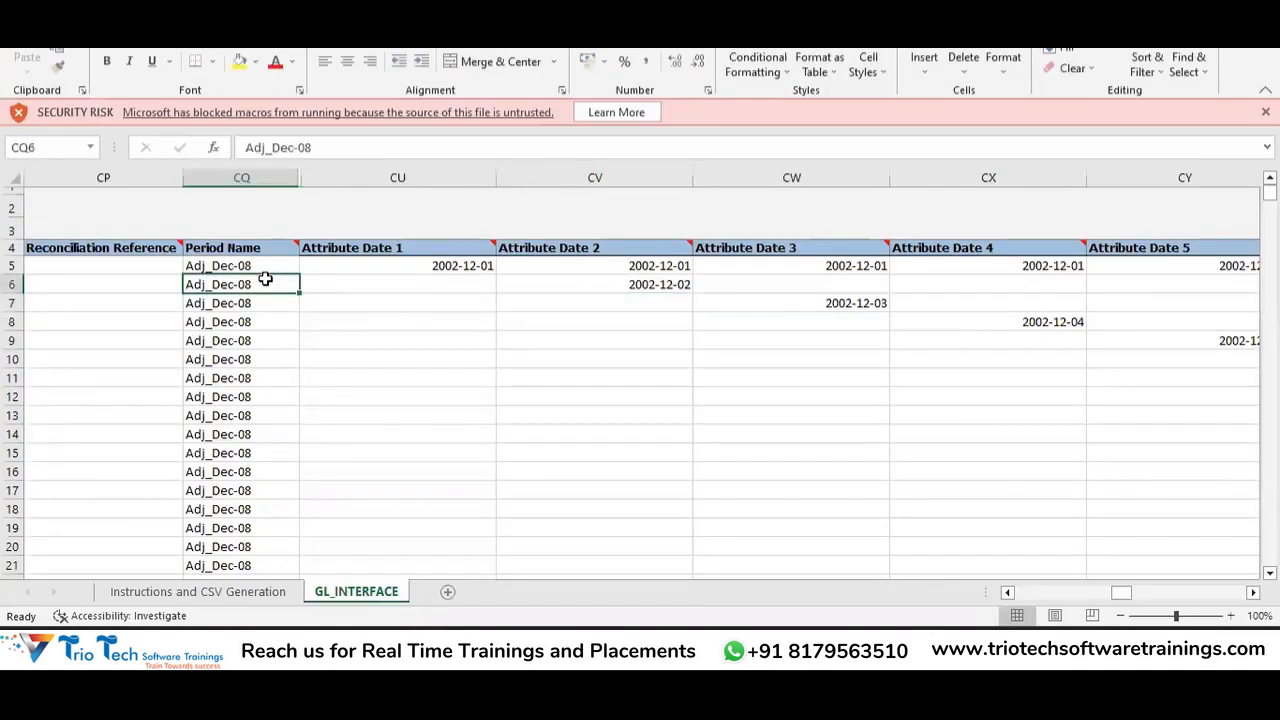
{"action": "key", "text": "Left"}
{"action": "key", "text": "Left"}
{"action": "key", "text": "Left"}
{"action": "key", "text": "Left"}
{"action": "key", "text": "Left"}
{"action": "key", "text": "Left"}
{"action": "key", "text": "Left"}
{"action": "key", "text": "Left"}
{"action": "key", "text": "Left"}
{"action": "key", "text": "Left"}
{"action": "key", "text": "Left"}
{"action": "key", "text": "Left"}
{"action": "key", "text": "Left"}
{"action": "key", "text": "Left"}
{"action": "key", "text": "Left"}
{"action": "key", "text": "Left"}
{"action": "key", "text": "Left"}
{"action": "key", "text": "Left"}
{"action": "key", "text": "Left"}
{"action": "key", "text": "Left"}
{"action": "key", "text": "Left"}
{"action": "key", "text": "Left"}
{"action": "key", "text": "Left"}
{"action": "key", "text": "Left"}
{"action": "key", "text": "Left"}
{"action": "key", "text": "Left"}
{"action": "key", "text": "Left"}
{"action": "key", "text": "Left"}
{"action": "key", "text": "Left"}
{"action": "key", "text": "Left"}
{"action": "key", "text": "Left"}
{"action": "key", "text": "Left"}
{"action": "key", "text": "Left"}
{"action": "key", "text": "Left"}
{"action": "key", "text": "Left"}
{"action": "key", "text": "Left"}
{"action": "key", "text": "Left"}
{"action": "key", "text": "Left"}
{"action": "key", "text": "Left"}
{"action": "key", "text": "Left"}
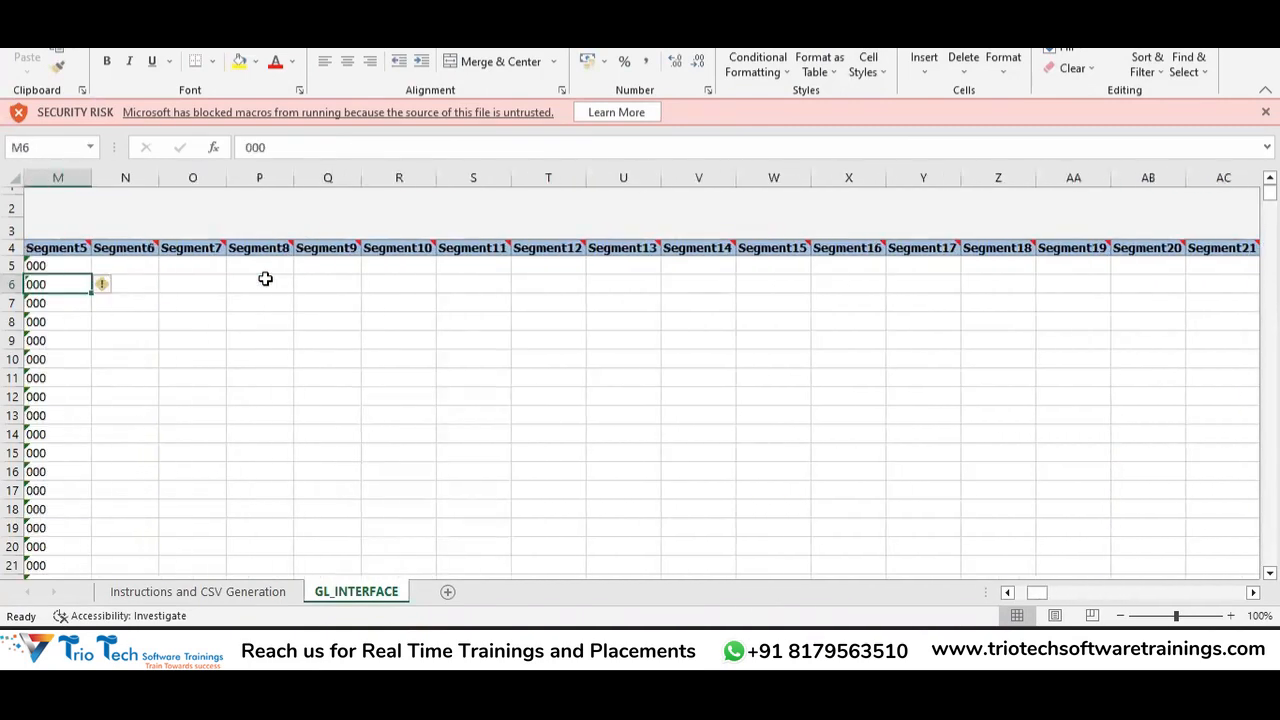
{"action": "key", "text": "Left"}
{"action": "key", "text": "Left"}
{"action": "key", "text": "Left"}
{"action": "key", "text": "Left"}
{"action": "key", "text": "Left"}
{"action": "key", "text": "Left"}
{"action": "key", "text": "Left"}
{"action": "key", "text": "Left"}
{"action": "key", "text": "Left"}
{"action": "key", "text": "Left"}
{"action": "key", "text": "Left"}
{"action": "key", "text": "Left"}
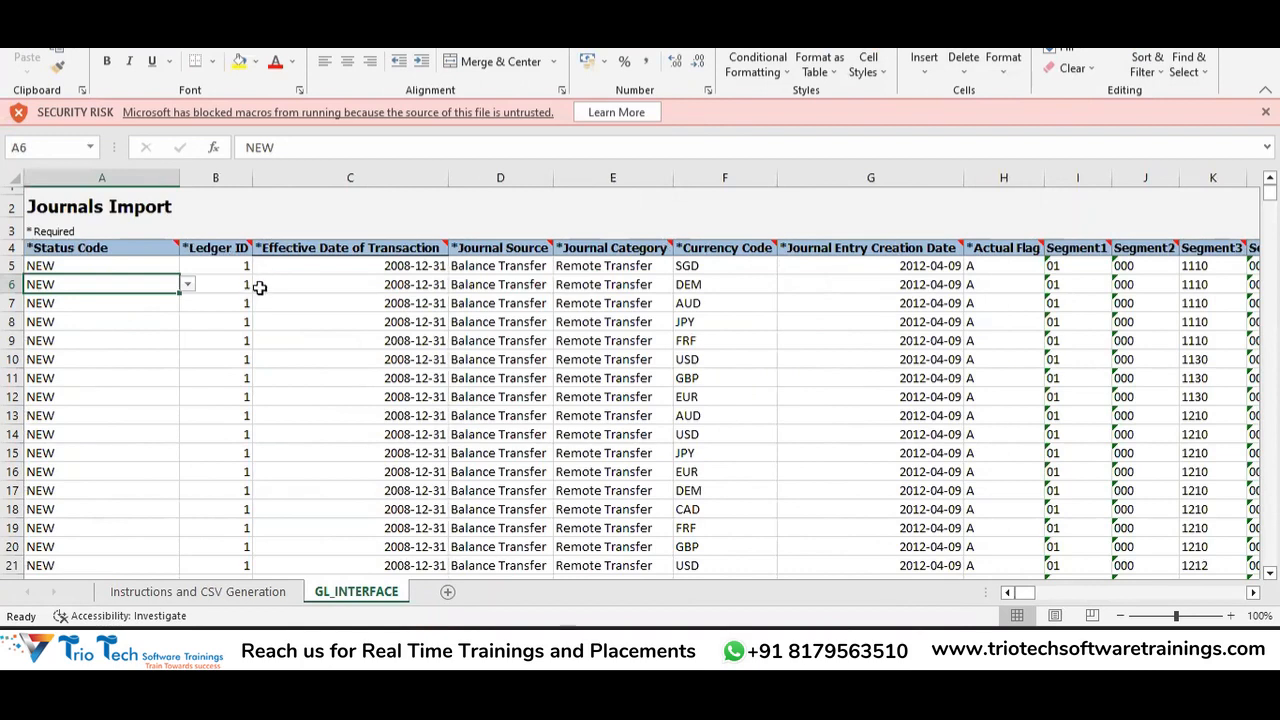
{"action": "key", "text": "Right"}
{"action": "key", "text": "Right"}
{"action": "key", "text": "Right"}
{"action": "key", "text": "Right"}
{"action": "key", "text": "Left"}
{"action": "key", "text": "Up"}
{"action": "key", "text": "Left"}
{"action": "key", "text": "Left"}
{"action": "key", "text": "Right"}
{"action": "key", "text": "Right"}
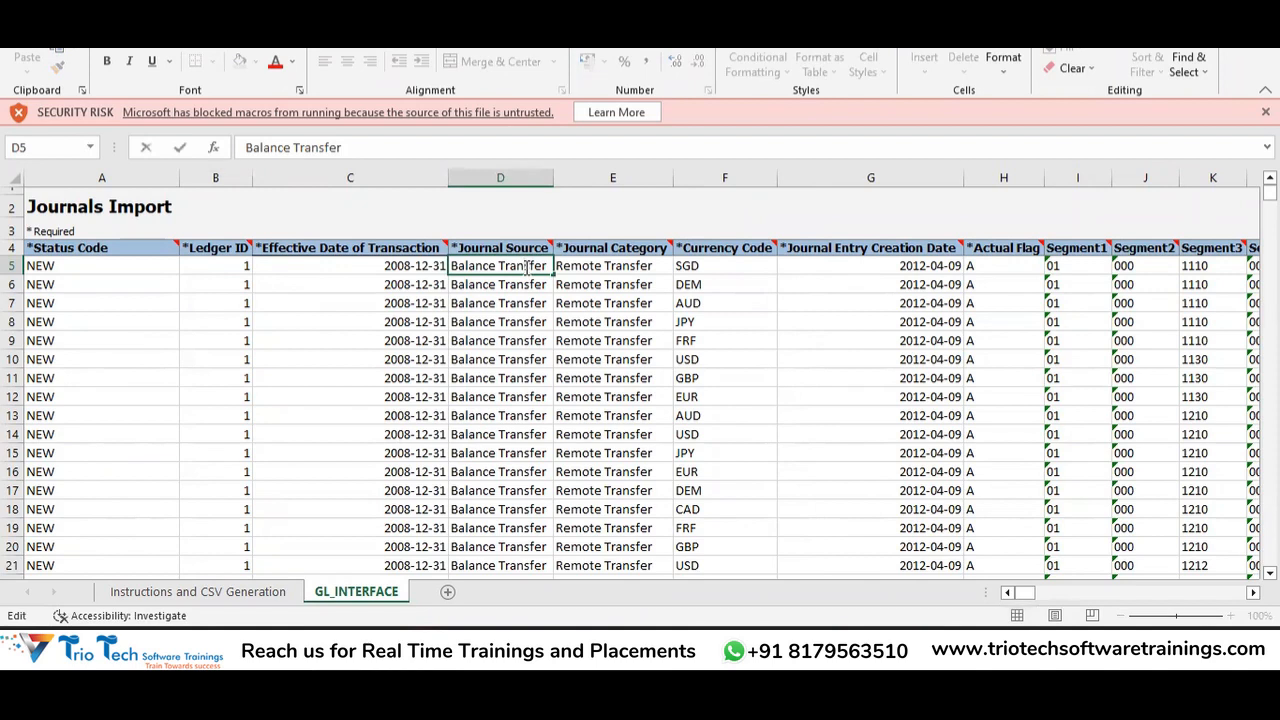
{"action": "left_click", "coordinate": [593, 267]}
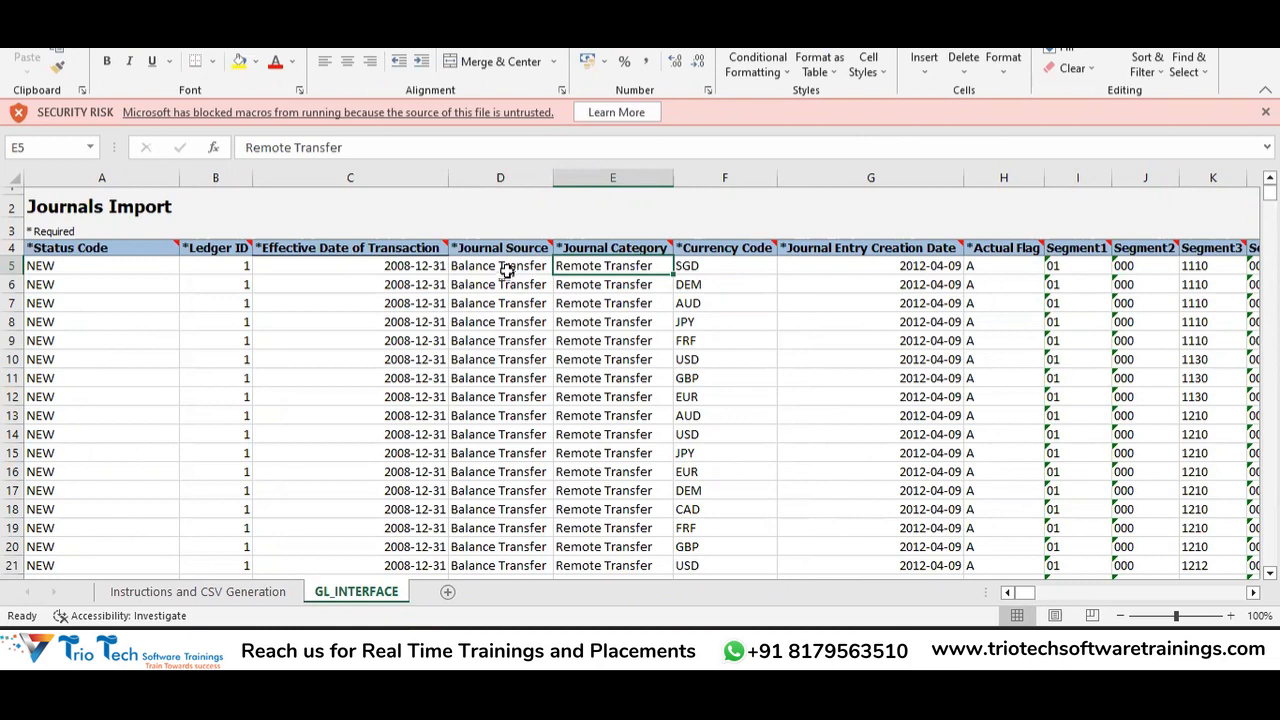
{"action": "left_click", "coordinate": [516, 268]}
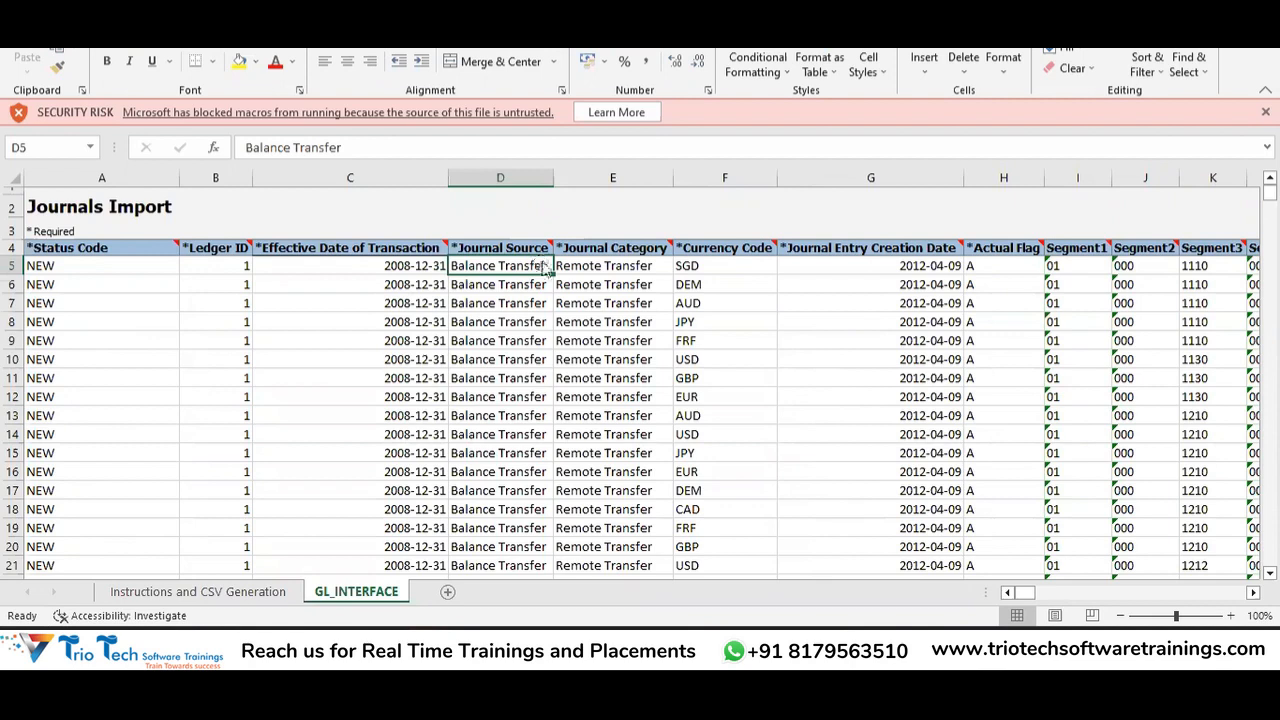
Switch windows back to the Journal Import documentation page in Chrome.
{"action": "key", "text": "alt+Tab"}
{"action": "key", "text": "alt+Tab"}
{"action": "key", "text": "alt+Tab"}
{"action": "key", "text": "alt+shift+Tab"}
{"action": "key", "text": "alt+shift+Tab"}
{"action": "key", "text": "alt+Tab"}
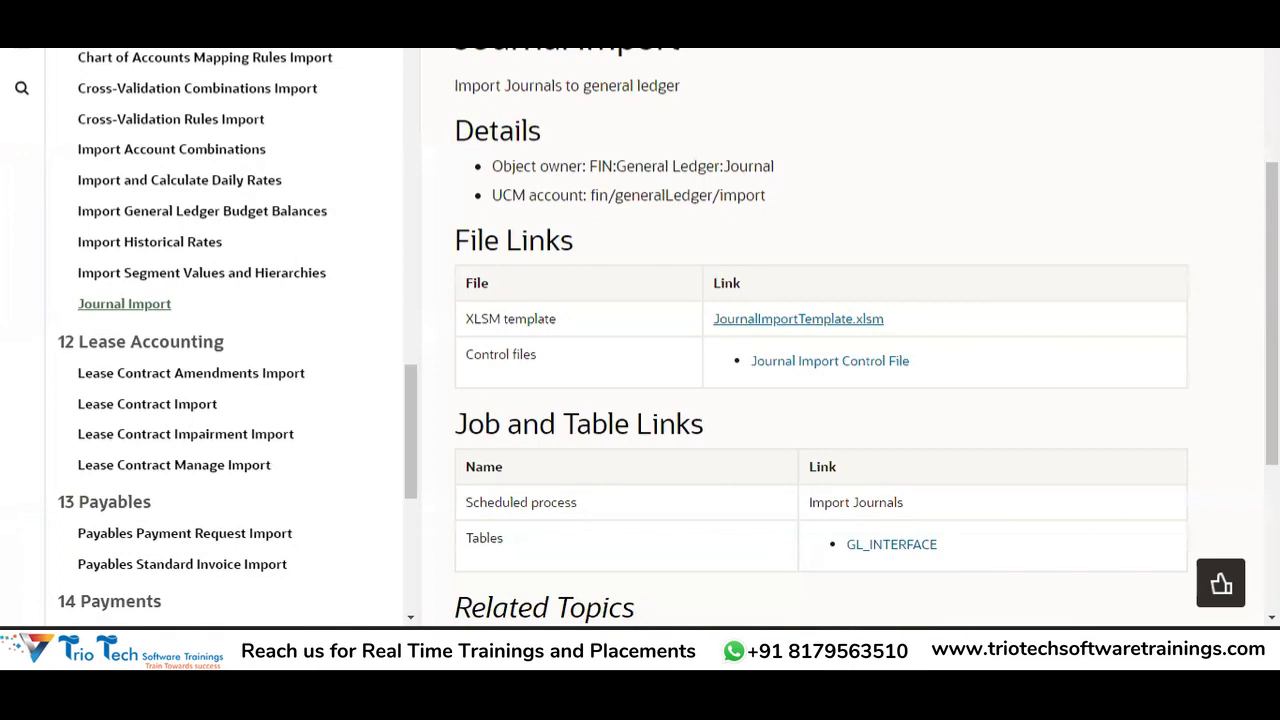
Go to Setup and Maintenance and switch the setup offering to Financials.
{"action": "key", "text": "ctrl+Tab"}
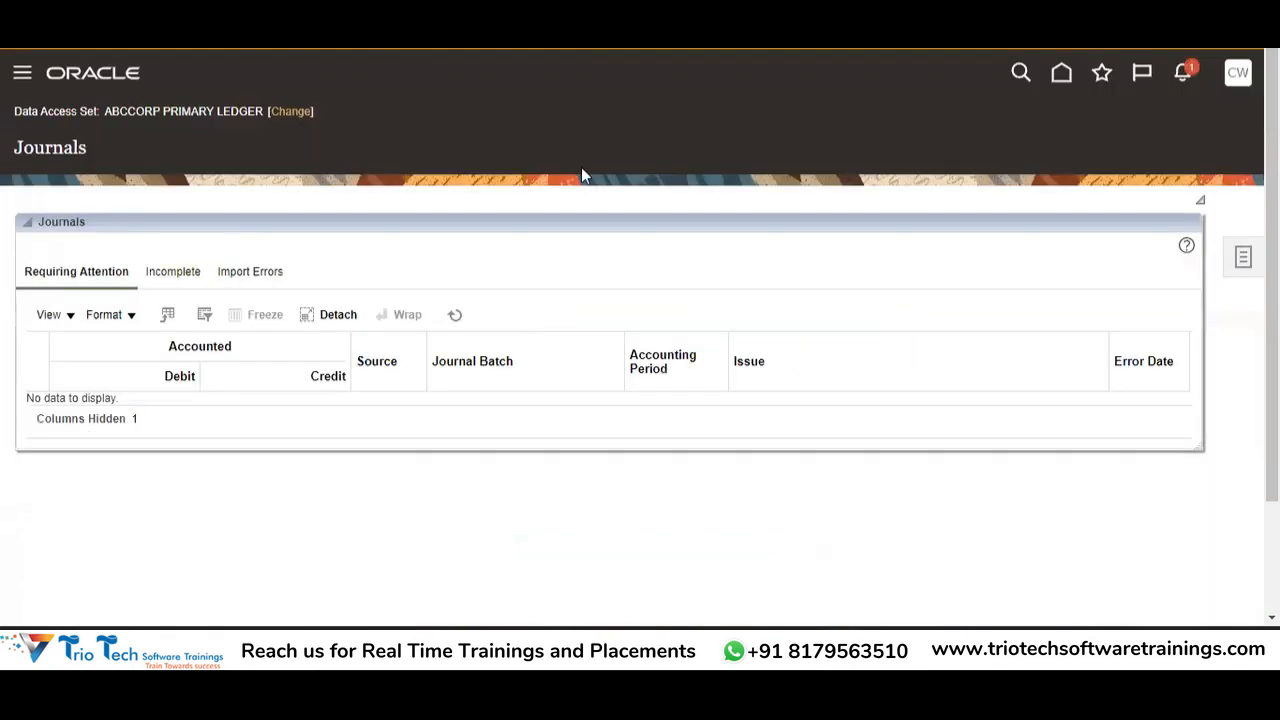
{"action": "left_click", "coordinate": [1238, 75]}
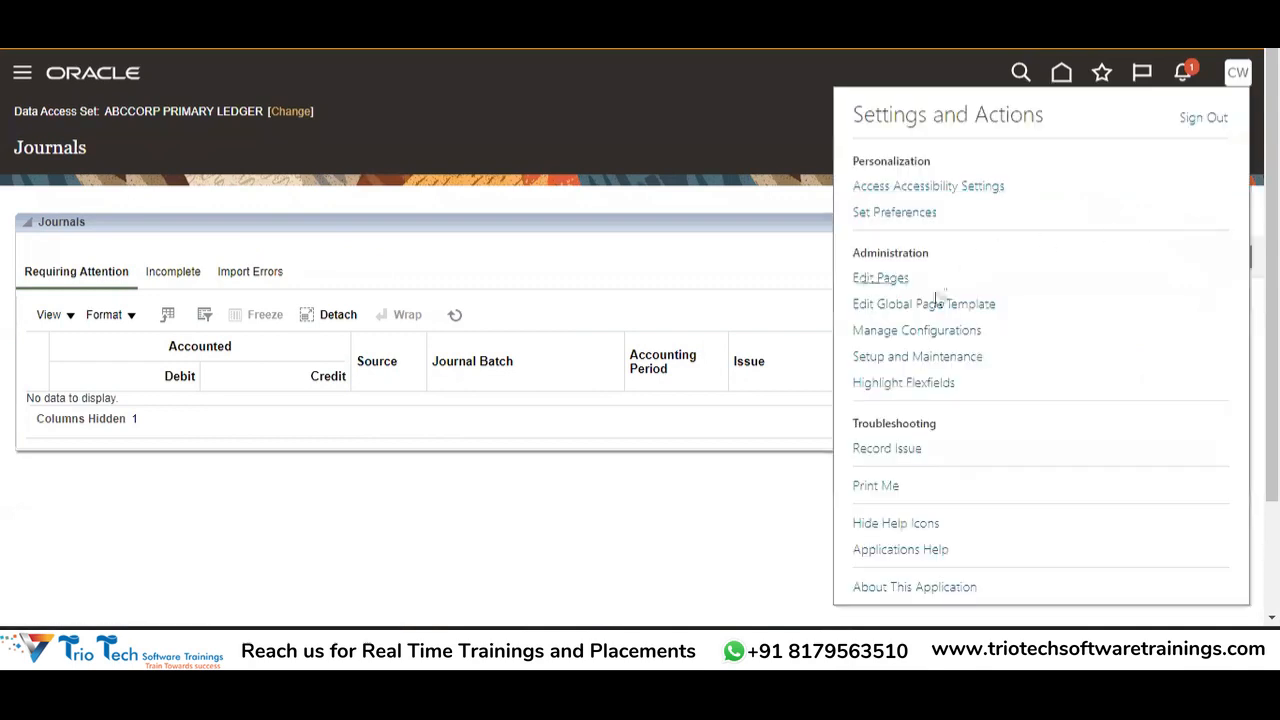
{"action": "left_click", "coordinate": [918, 362]}
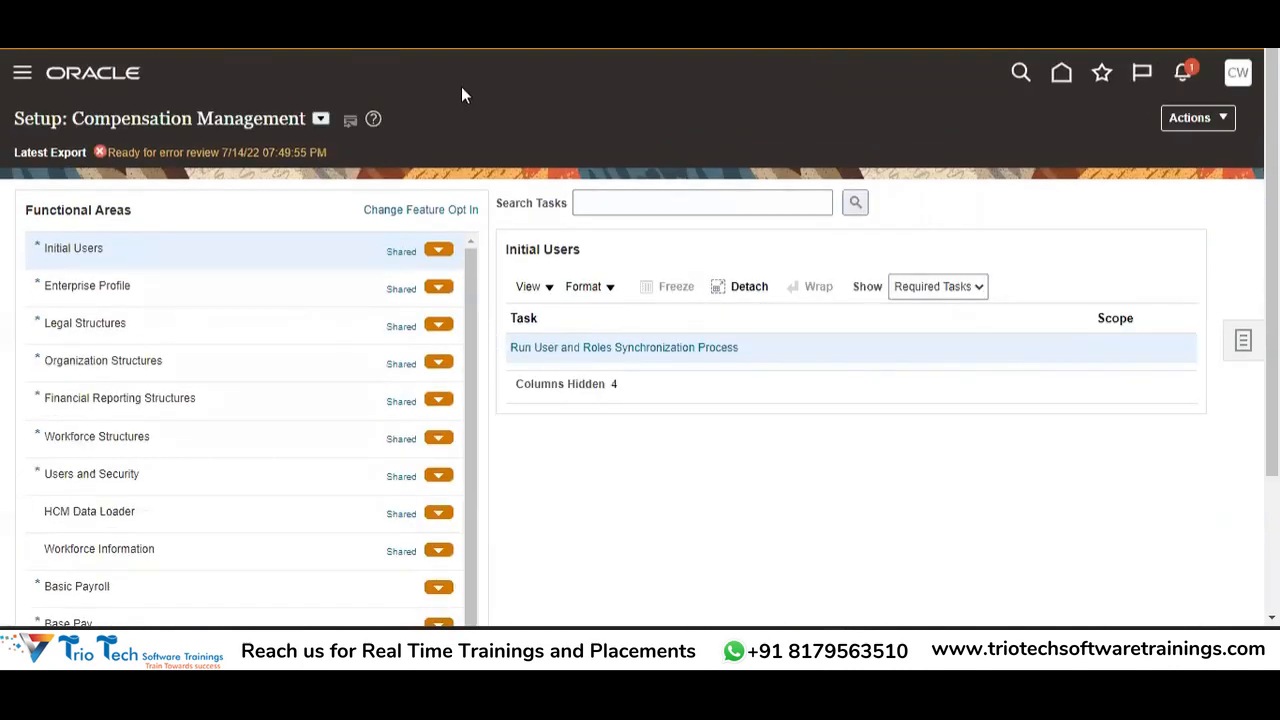
{"action": "left_click", "coordinate": [321, 120]}
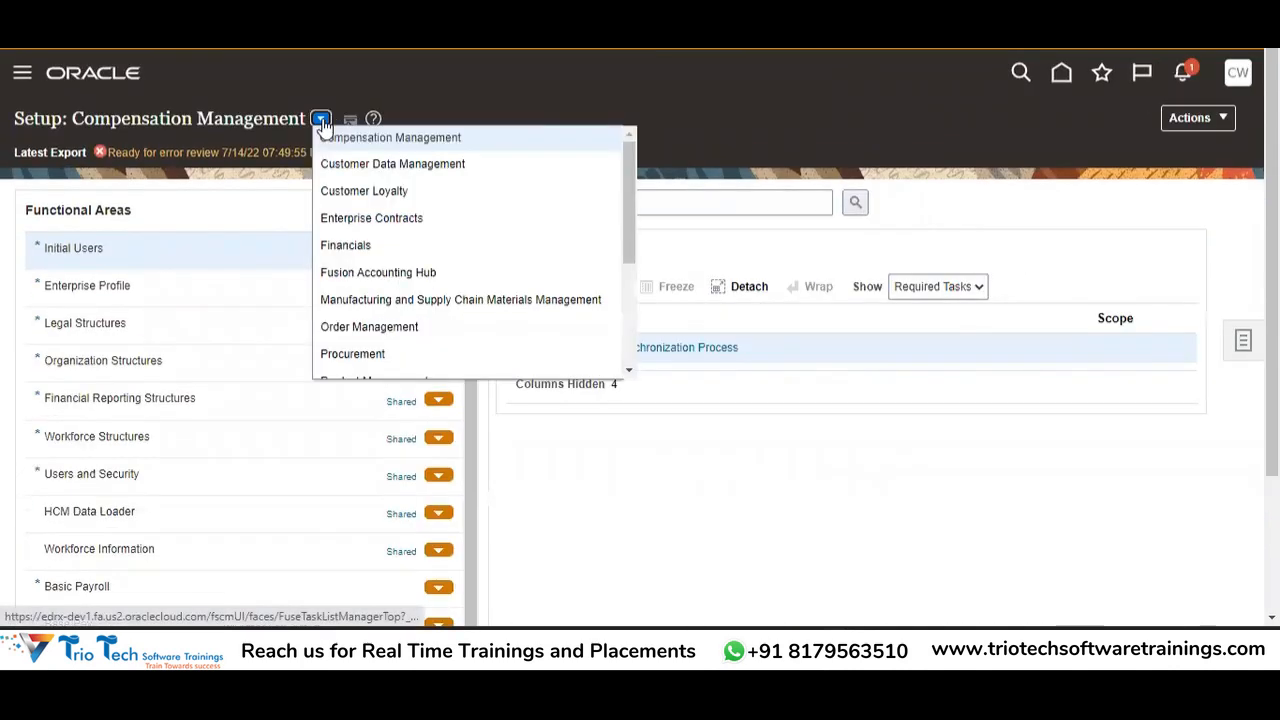
{"action": "left_click", "coordinate": [357, 246]}
Search setup tasks for 'Manage%Journal%Source' and open Manage Journal Sources.
{"action": "left_click", "coordinate": [719, 206]}
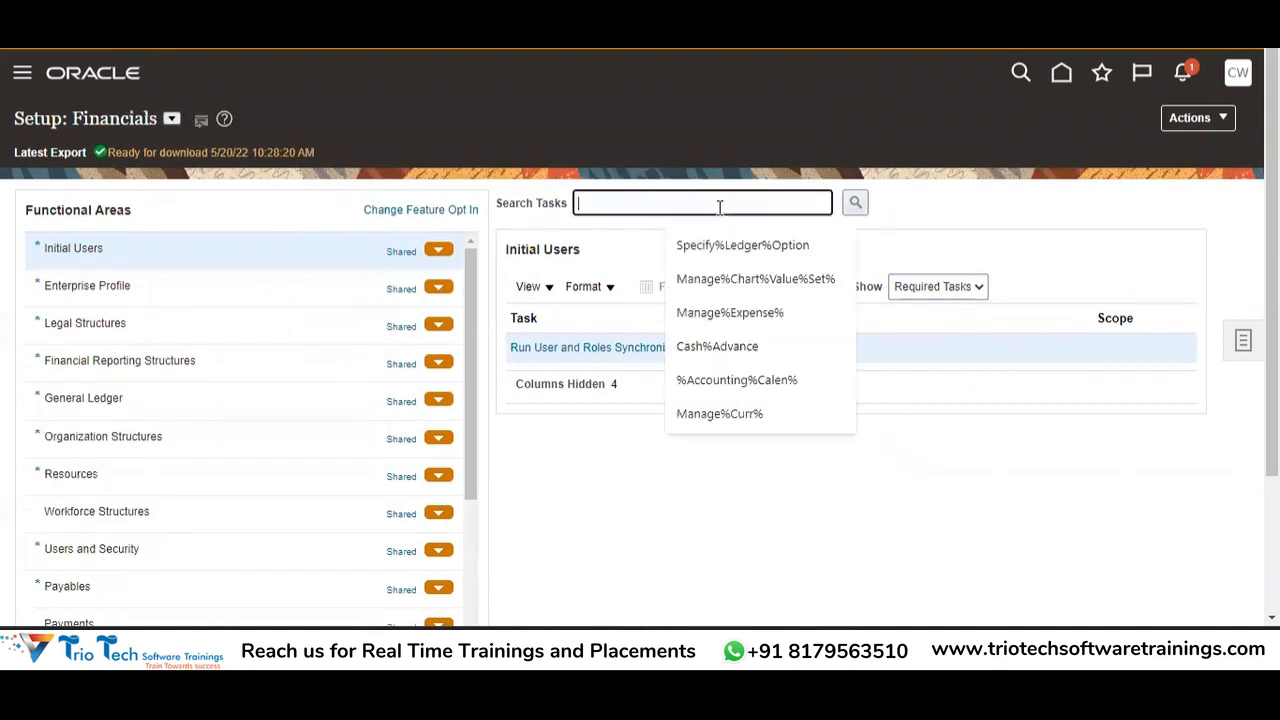
{"action": "type", "text": "Manage%"}
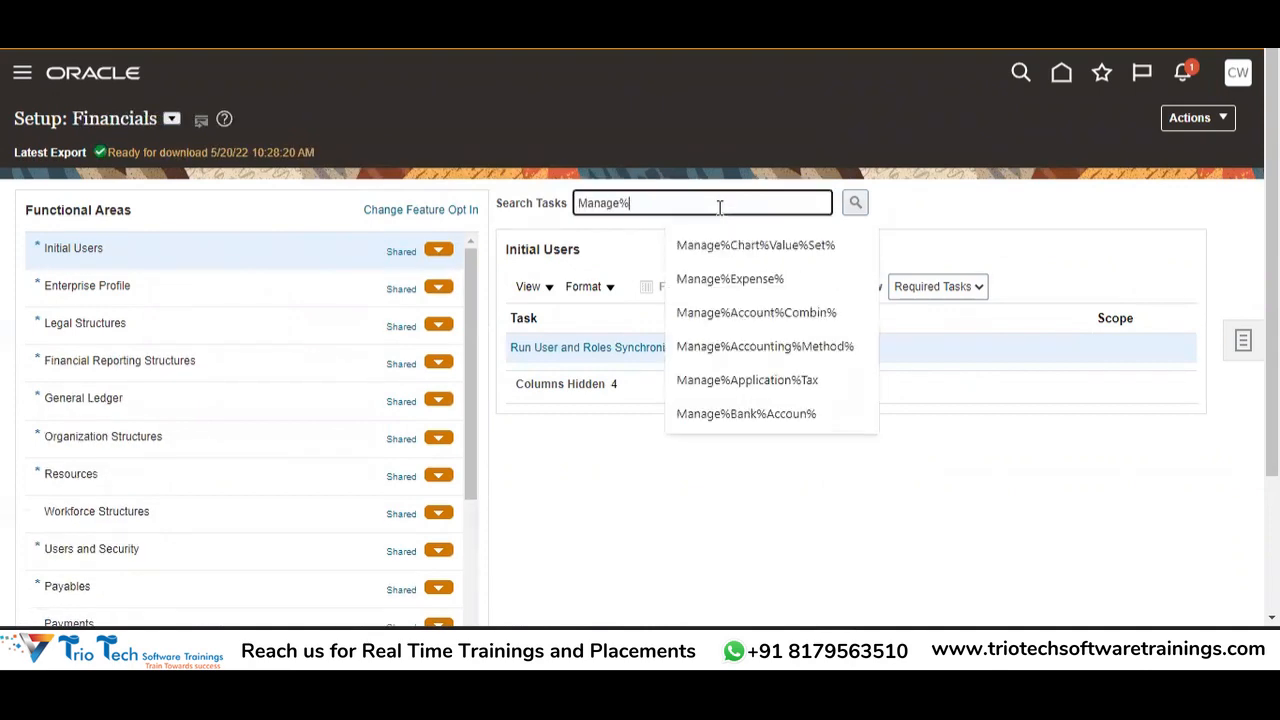
{"action": "type", "text": "Journal%Source"}
{"action": "key", "text": "Tab"}
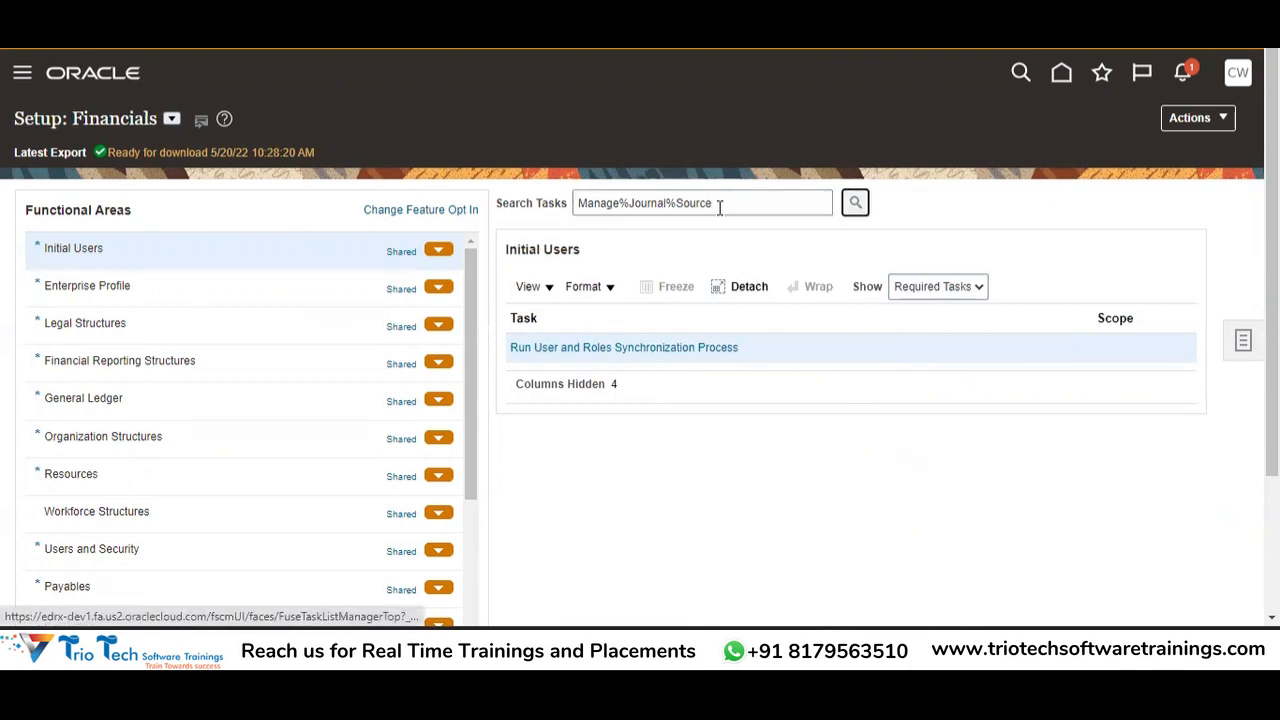
{"action": "key", "text": "Return"}
{"action": "left_click", "coordinate": [599, 347]}
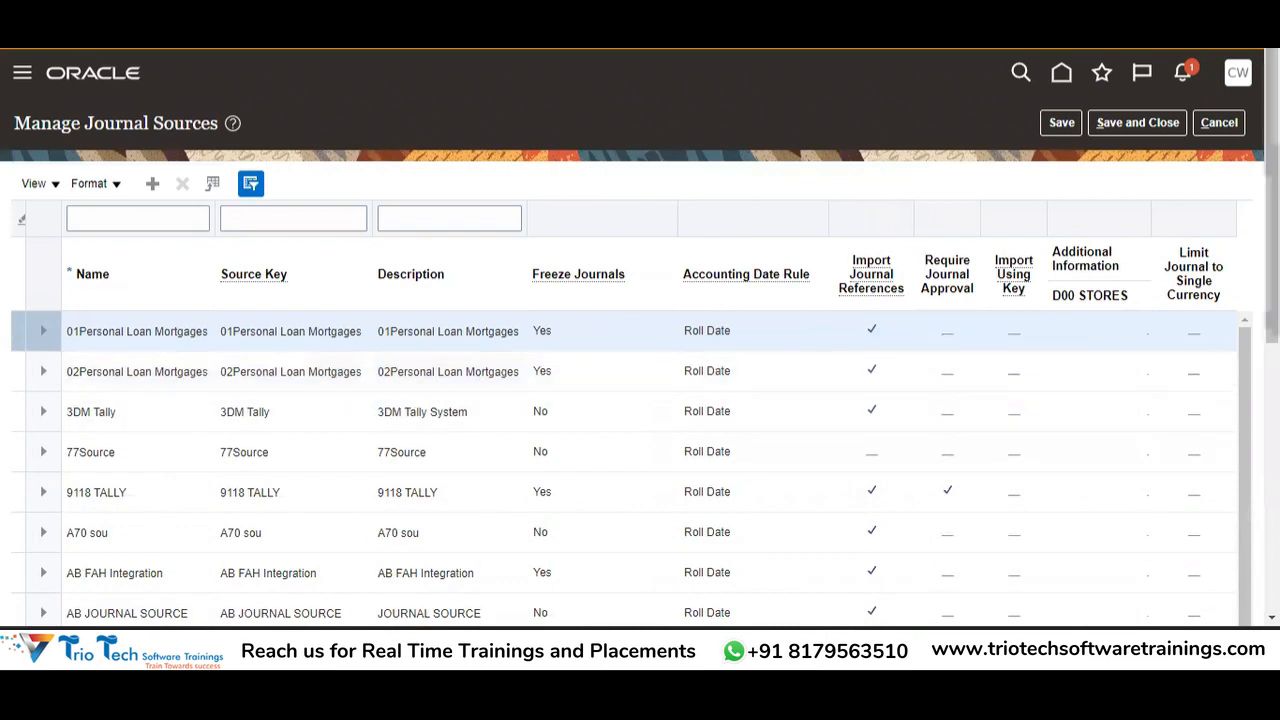
Scroll through the journal sources list, then return to the JournalImportTemplate workbook.
{"action": "scroll", "coordinate": [640, 400], "scroll_direction": "down", "scroll_amount": 2}
{"action": "scroll", "coordinate": [640, 400], "scroll_direction": "up", "scroll_amount": 1}
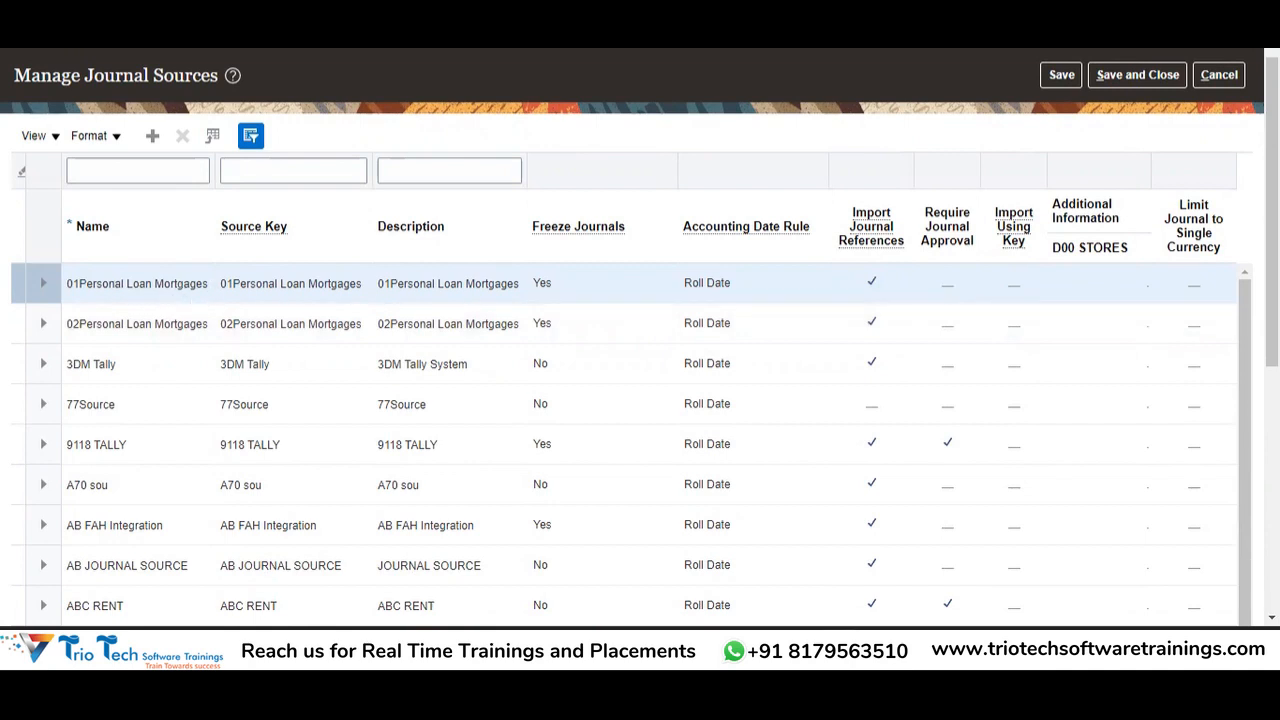
{"action": "key", "text": "alt+Tab"}
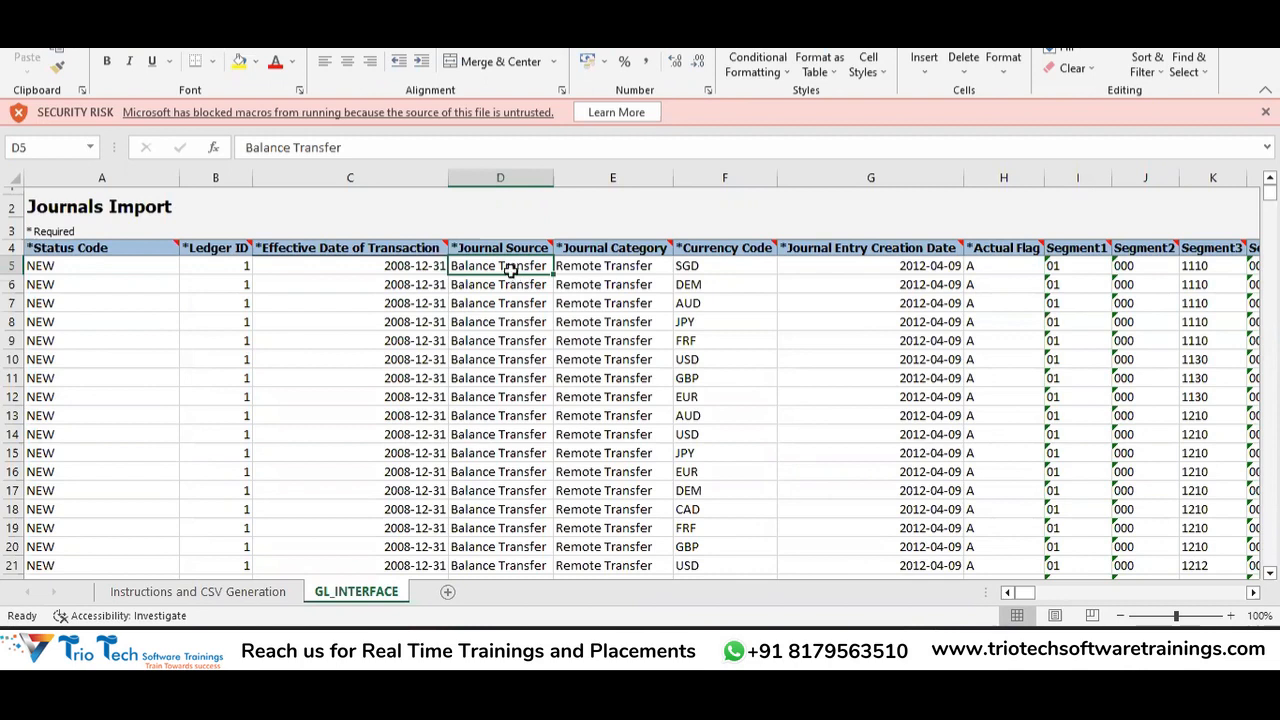
Inspect the first line's Status Code (A5) and Ledger ID (B5), then return to Manage Journal Sources.
{"action": "key", "text": "Left"}
{"action": "key", "text": "Left"}
{"action": "key", "text": "Left"}
{"action": "key", "text": "Right"}
{"action": "key", "text": "Down"}
{"action": "key", "text": "Down"}
{"action": "key", "text": "Left"}
{"action": "key", "text": "Down"}
{"action": "key", "text": "Up"}
{"action": "key", "text": "Up"}
{"action": "key", "text": "Up"}
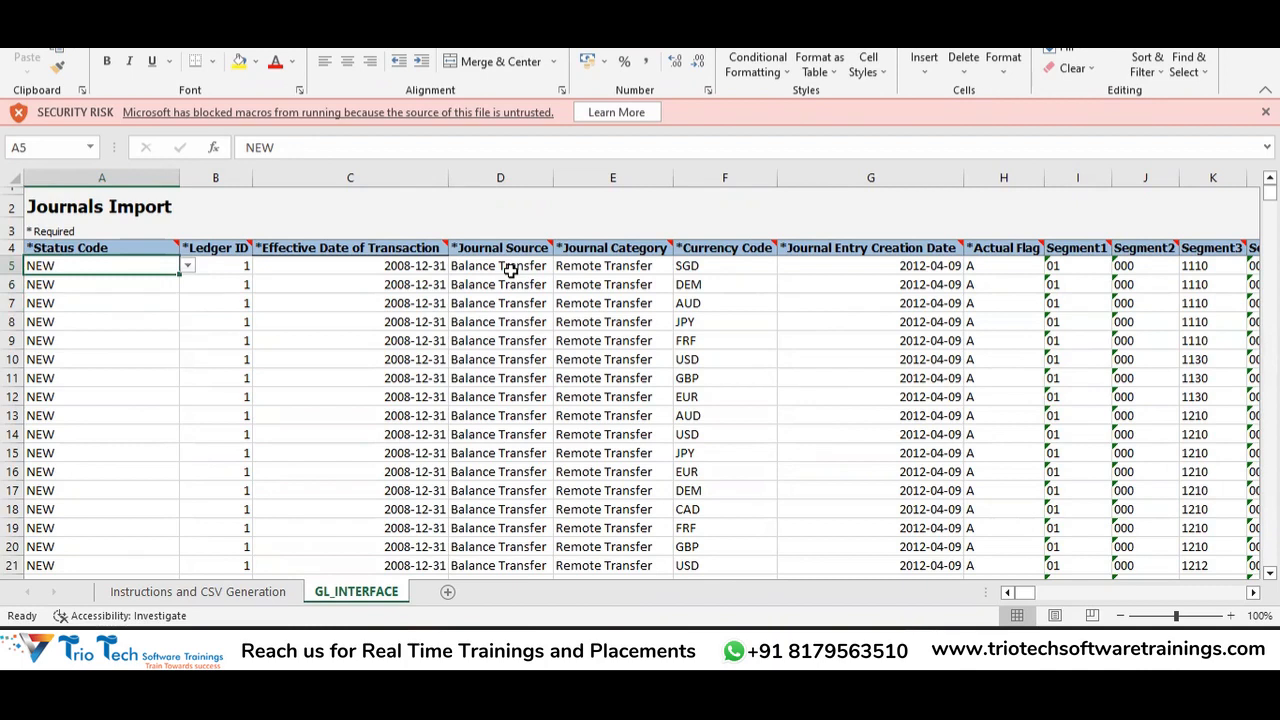
{"action": "key", "text": "Right"}
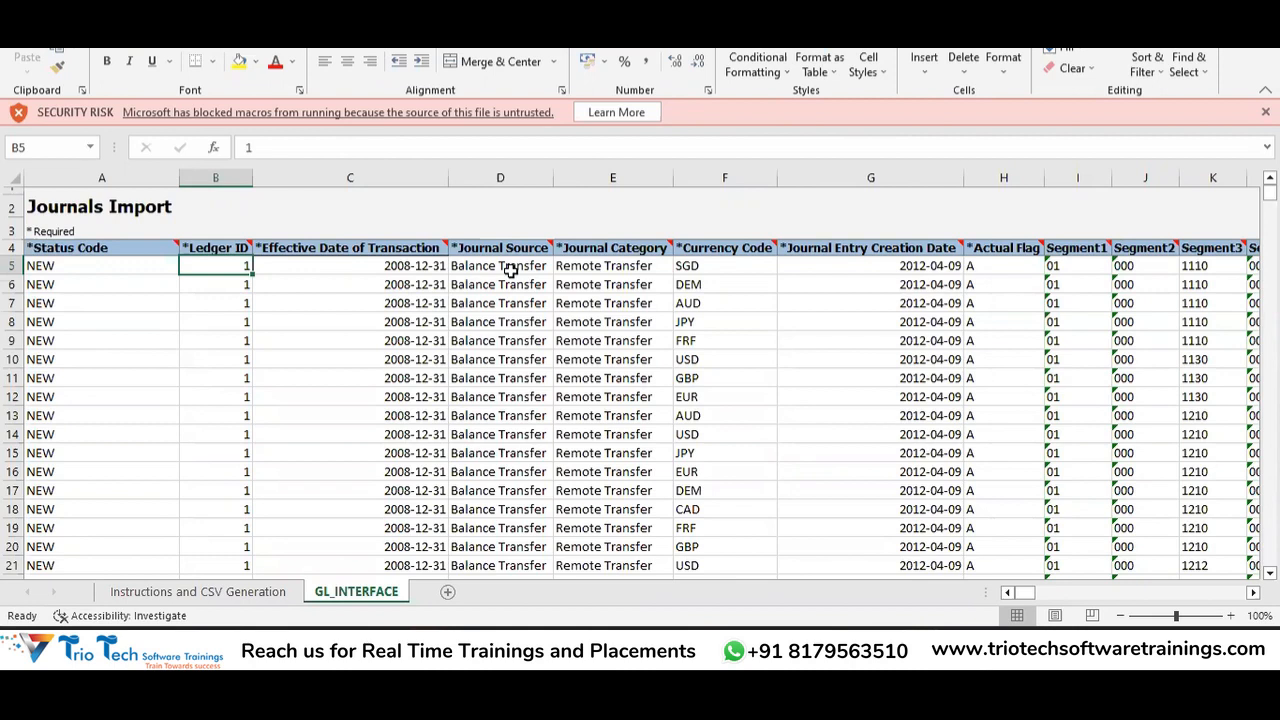
{"action": "key", "text": "alt+Tab"}
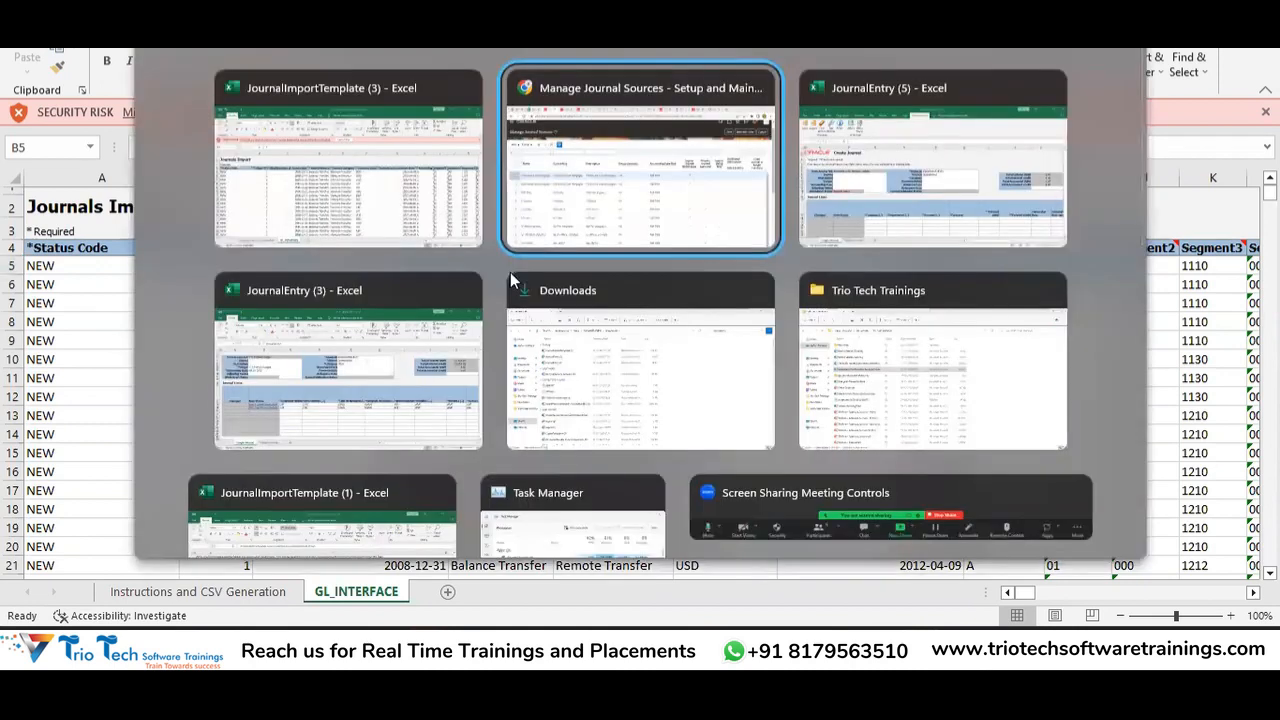
Cancel Journal Sources, search tasks for 'Primary%Ledger%' and open Manage Primary Ledgers.
{"action": "left_click", "coordinate": [1216, 76]}
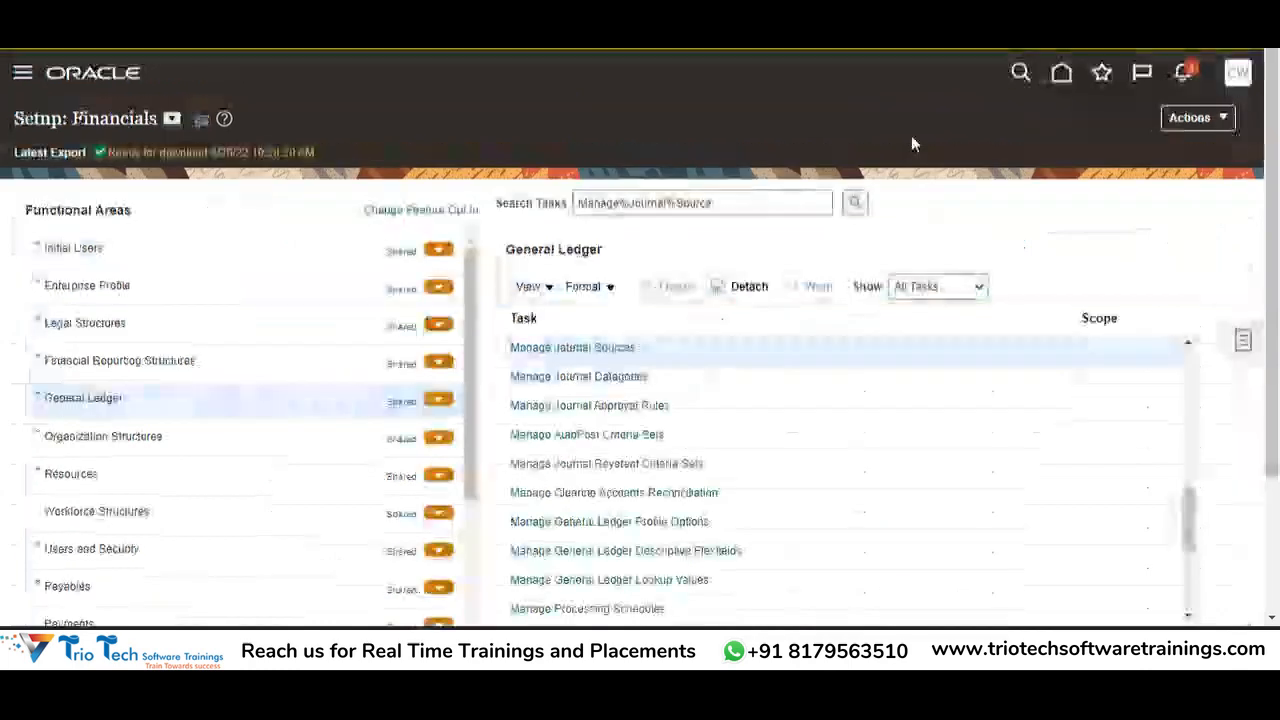
{"action": "left_click", "coordinate": [760, 209]}
{"action": "key", "text": "BackSpace"}
{"action": "key", "text": "BackSpace"}
{"action": "key", "text": "BackSpace"}
{"action": "key", "text": "BackSpace"}
{"action": "key", "text": "BackSpace"}
{"action": "key", "text": "BackSpace"}
{"action": "key", "text": "BackSpace"}
{"action": "key", "text": "BackSpace"}
{"action": "key", "text": "BackSpace"}
{"action": "key", "text": "BackSpace"}
{"action": "key", "text": "BackSpace"}
{"action": "key", "text": "BackSpace"}
{"action": "key", "text": "BackSpace"}
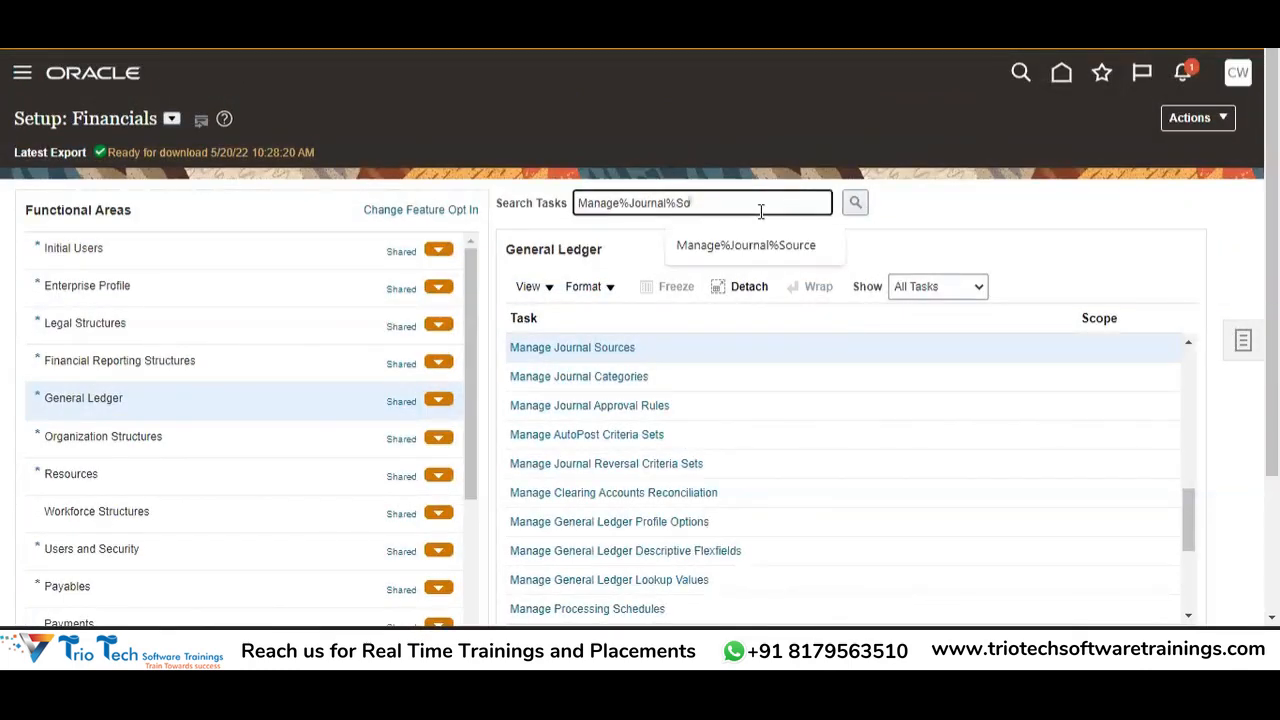
{"action": "type", "text": "Primary%Ledger%"}
{"action": "key", "text": "Tab"}
{"action": "key", "text": "Return"}
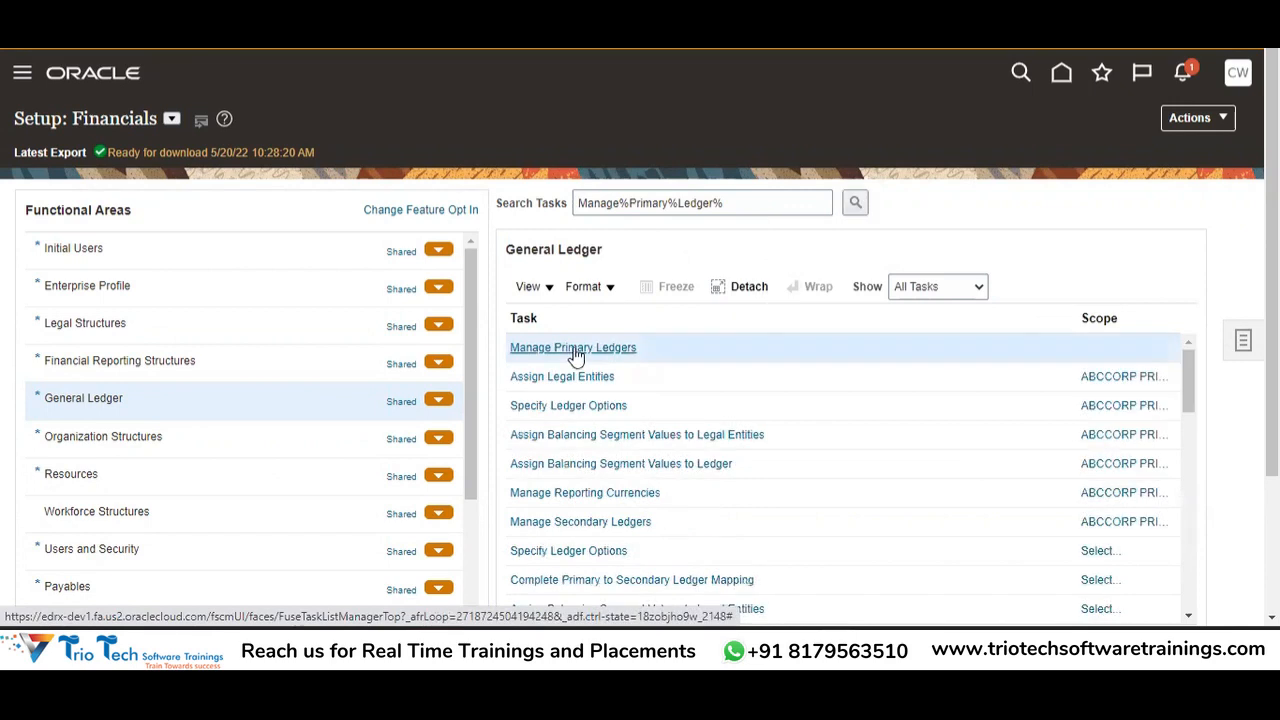
{"action": "left_click", "coordinate": [573, 347]}
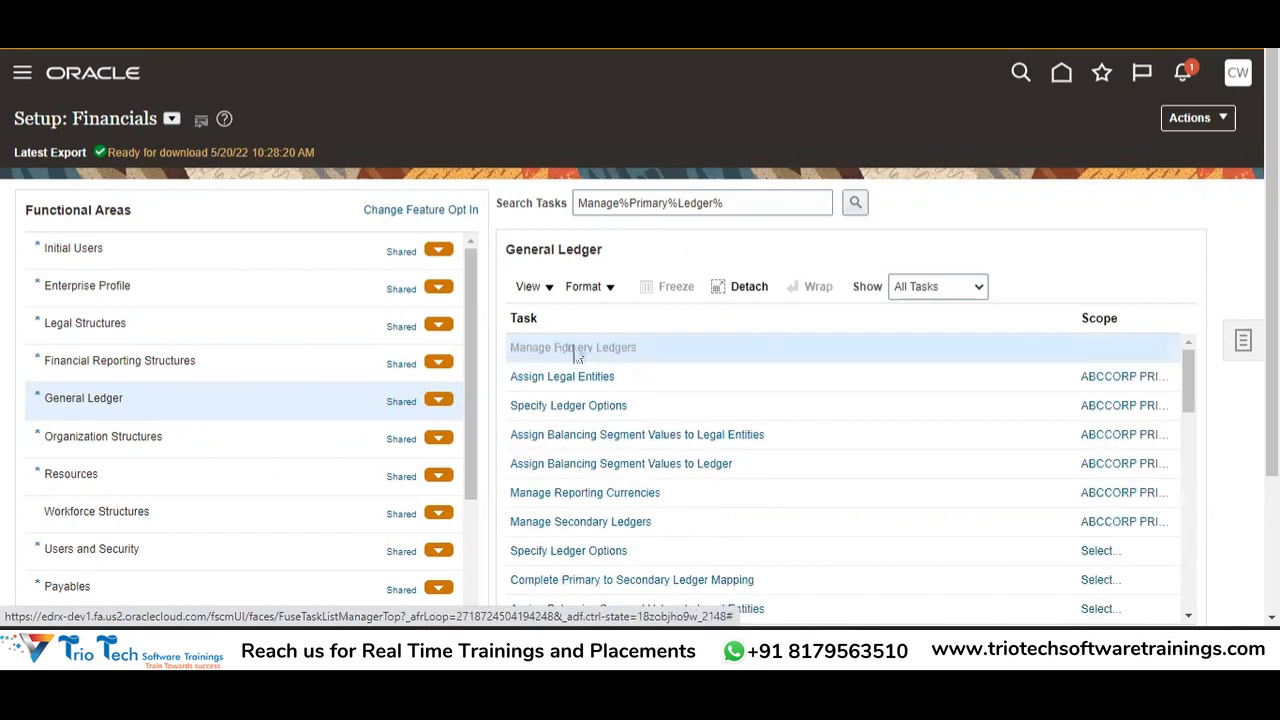
Filter the primary ledgers list to ABCCORP.
{"action": "left_click", "coordinate": [123, 229]}
{"action": "type", "text": "ABCCORP4"}
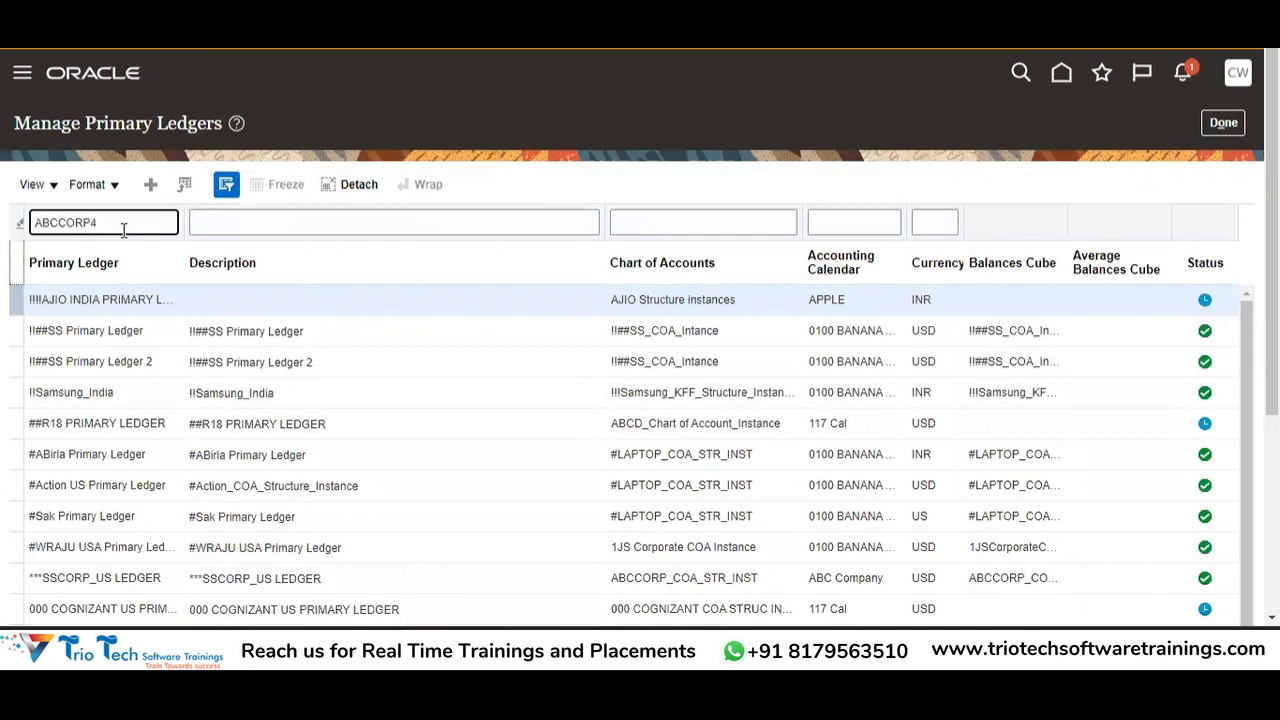
{"action": "key", "text": "BackSpace"}
{"action": "key", "text": "Return"}
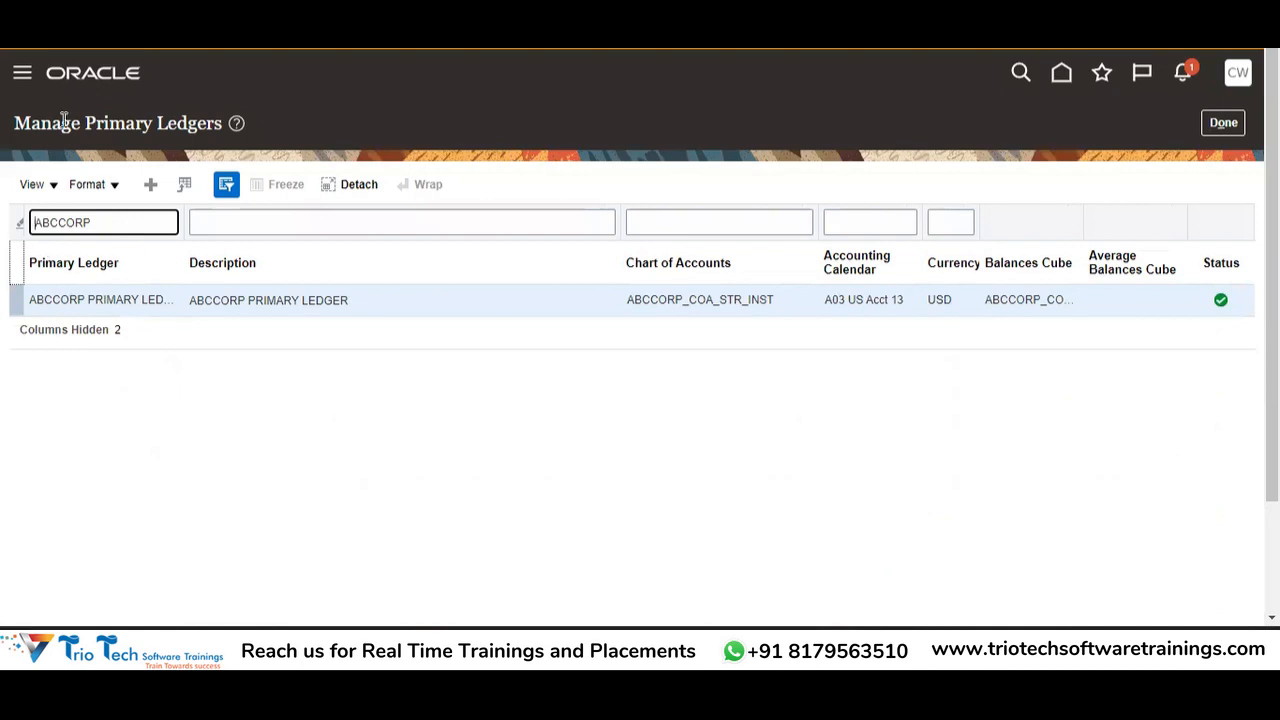
Show and widen the Ledger ID column, select the ABCCORP ledger's ID, and return to Excel.
{"action": "left_click", "coordinate": [54, 192]}
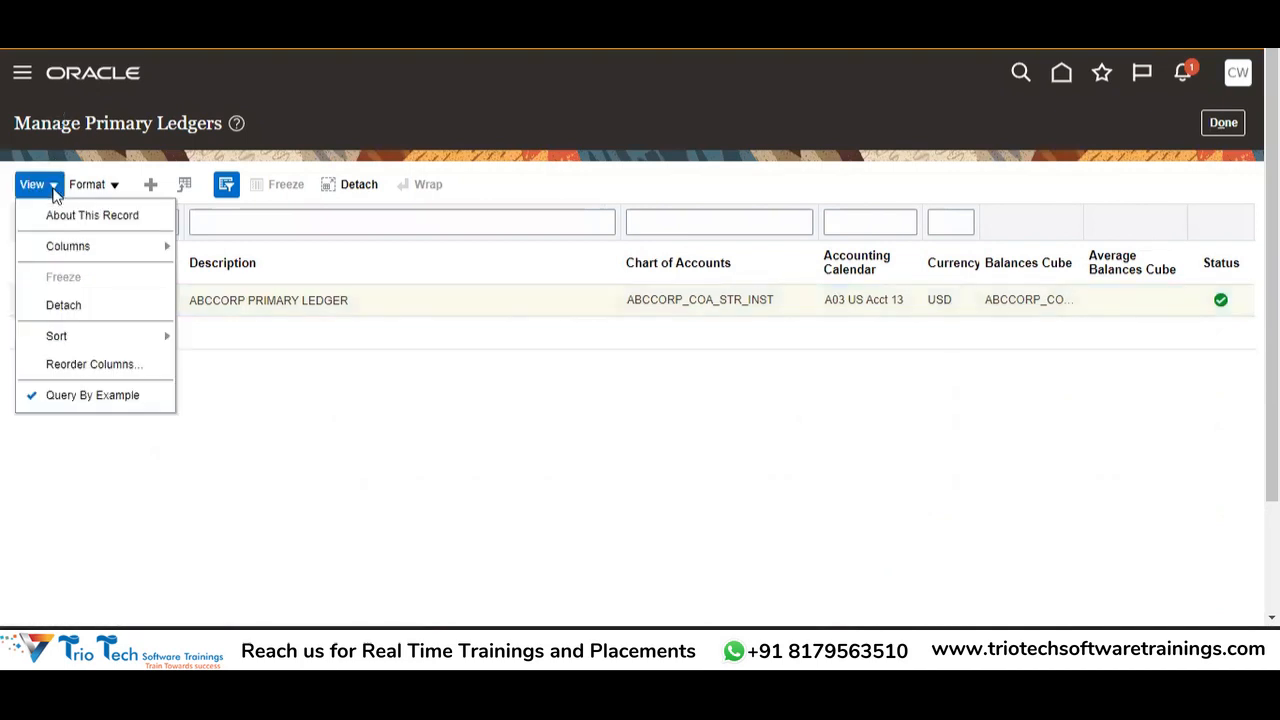
{"action": "mouse_move", "coordinate": [99, 251]}
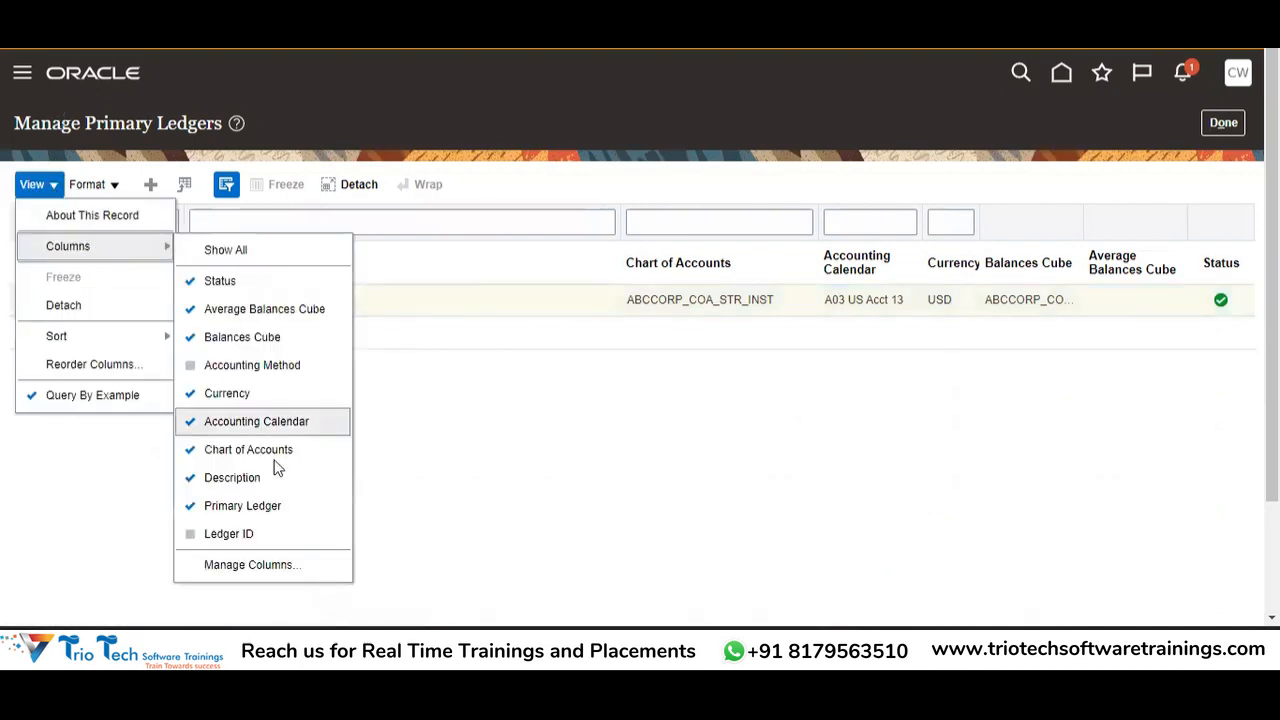
{"action": "left_click", "coordinate": [280, 541]}
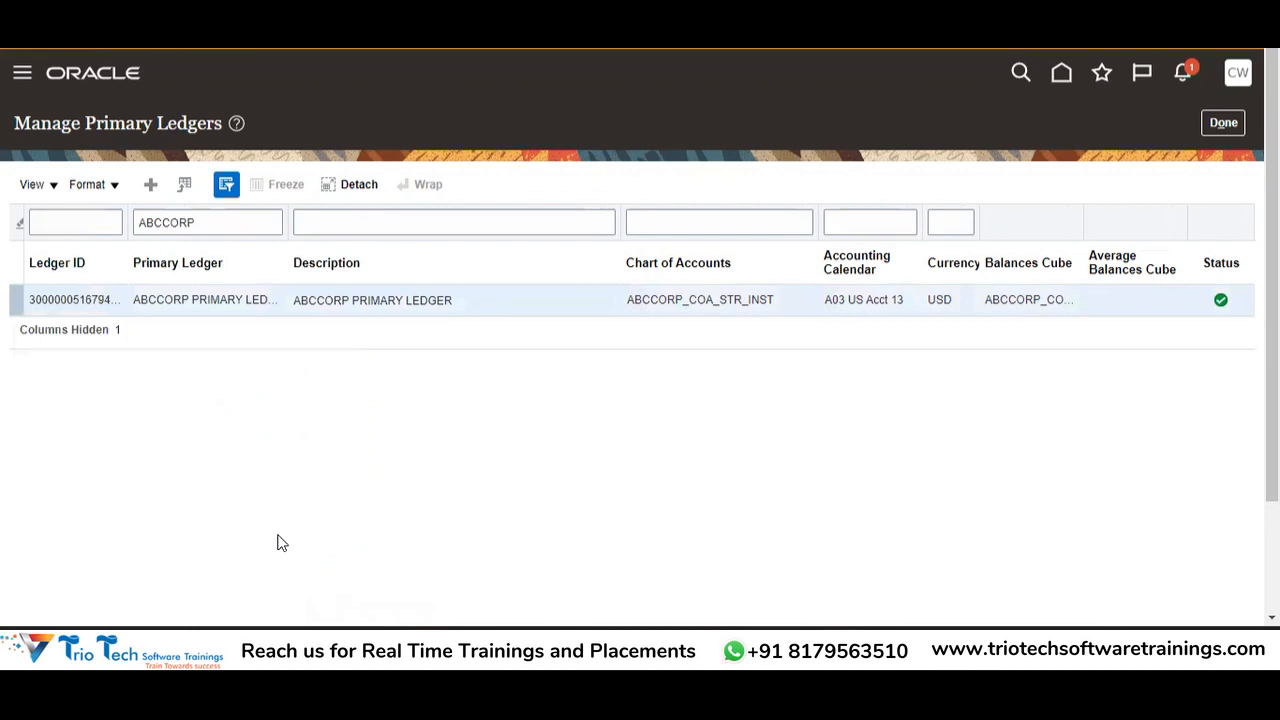
{"action": "left_click_drag", "start_coordinate": [127, 222], "coordinate": [178, 222]}
{"action": "left_click_drag", "start_coordinate": [127, 300], "coordinate": [29, 306]}
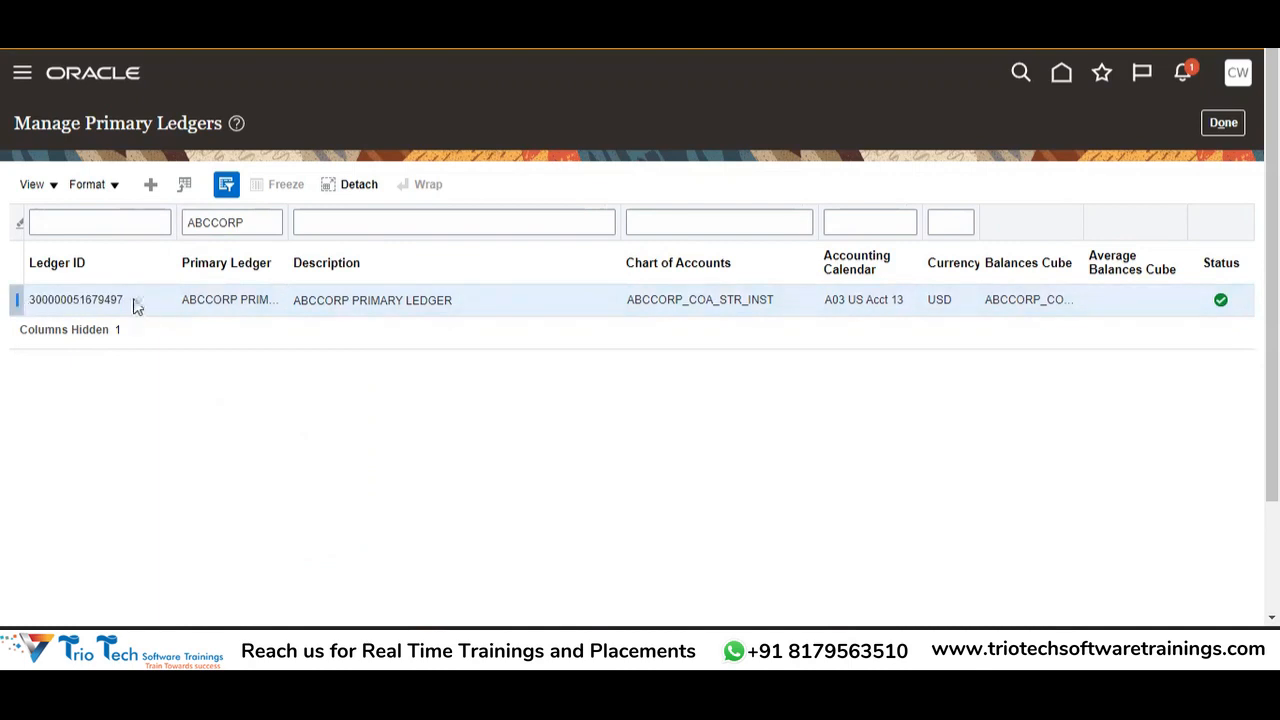
{"action": "left_click_drag", "start_coordinate": [131, 303], "coordinate": [30, 307]}
{"action": "key", "text": "ctrl+c"}
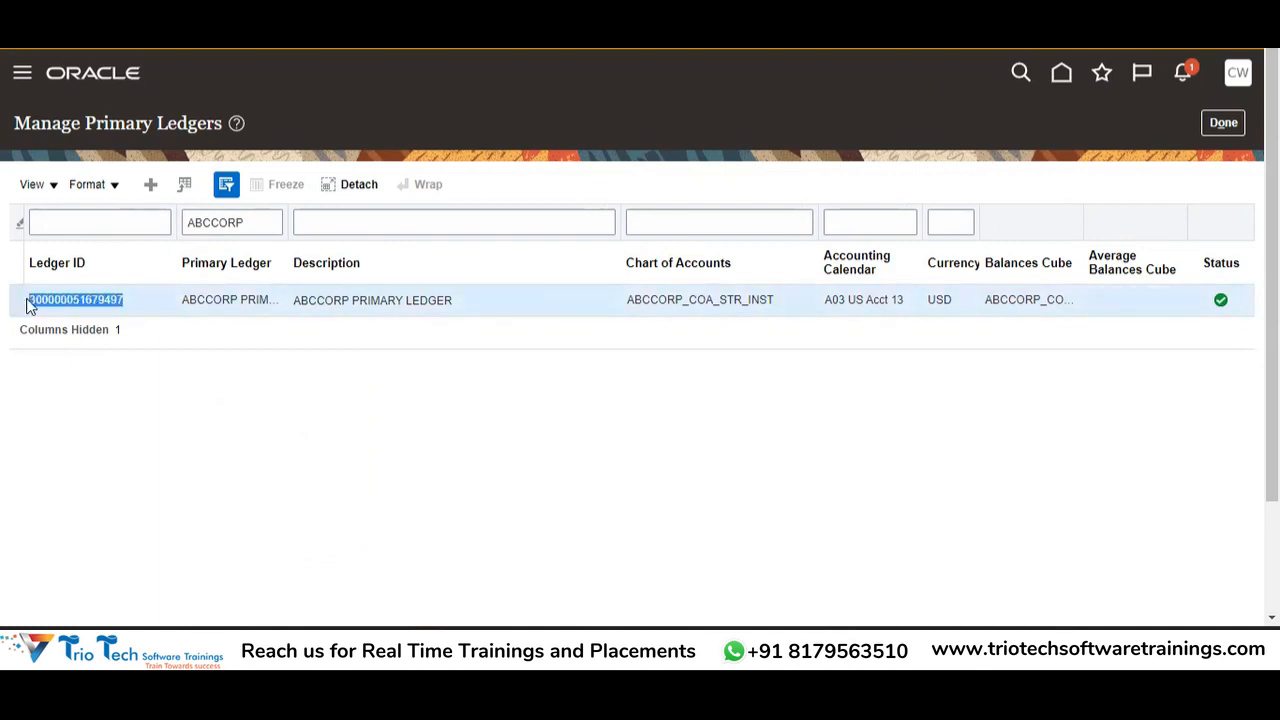
{"action": "key", "text": "alt+Tab"}
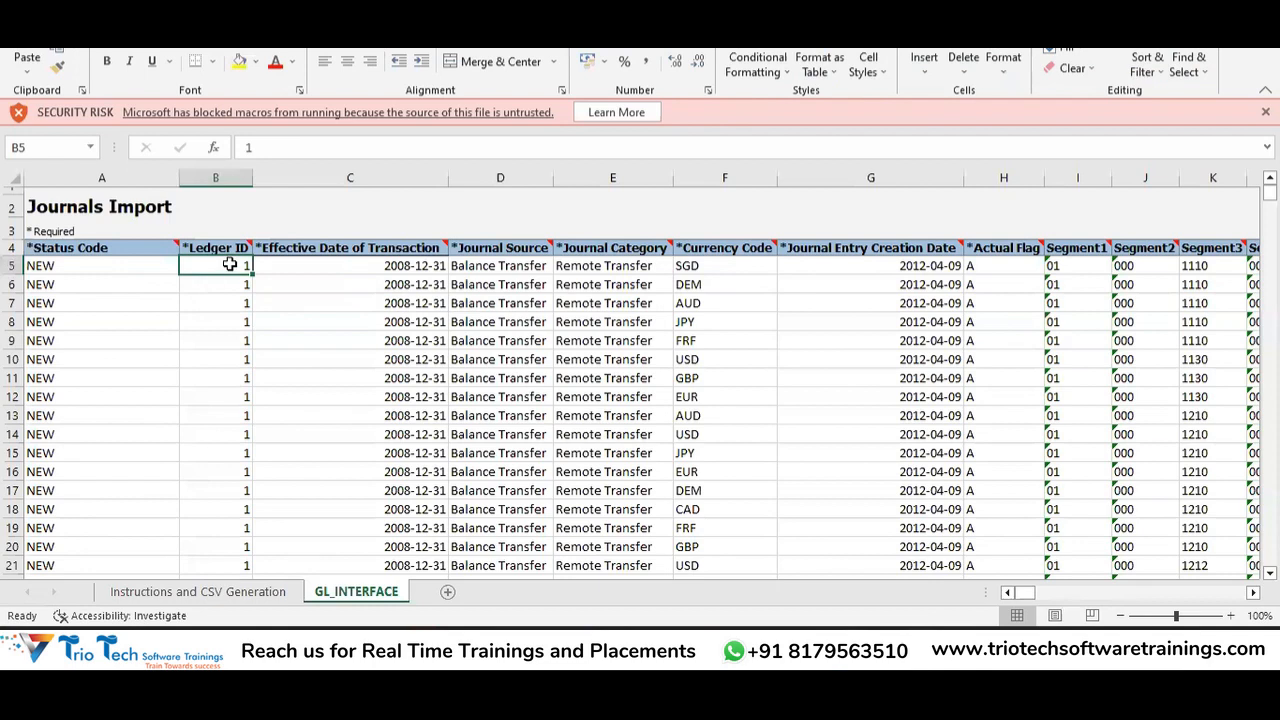
Paste the ABCCORP primary ledger ID into B5 in place of the sample 1.
{"action": "double_click", "coordinate": [248, 265]}
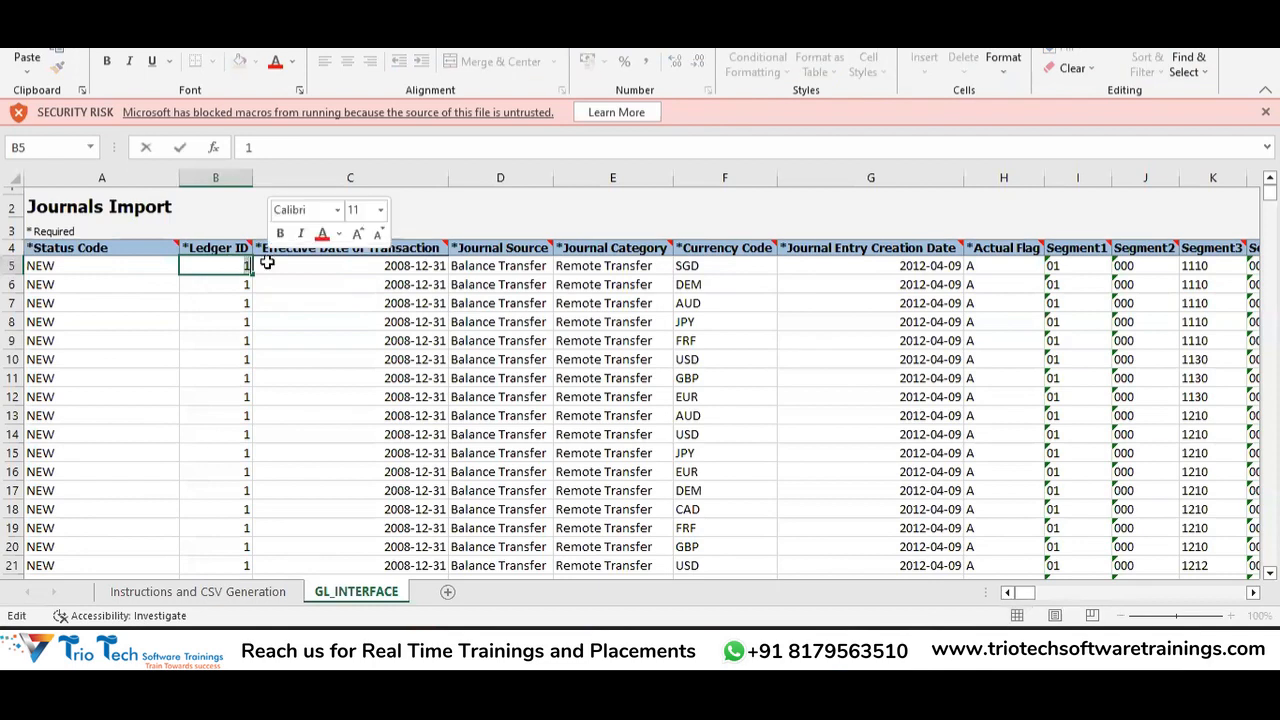
{"action": "key", "text": "ctrl+v"}
{"action": "key", "text": "Return"}
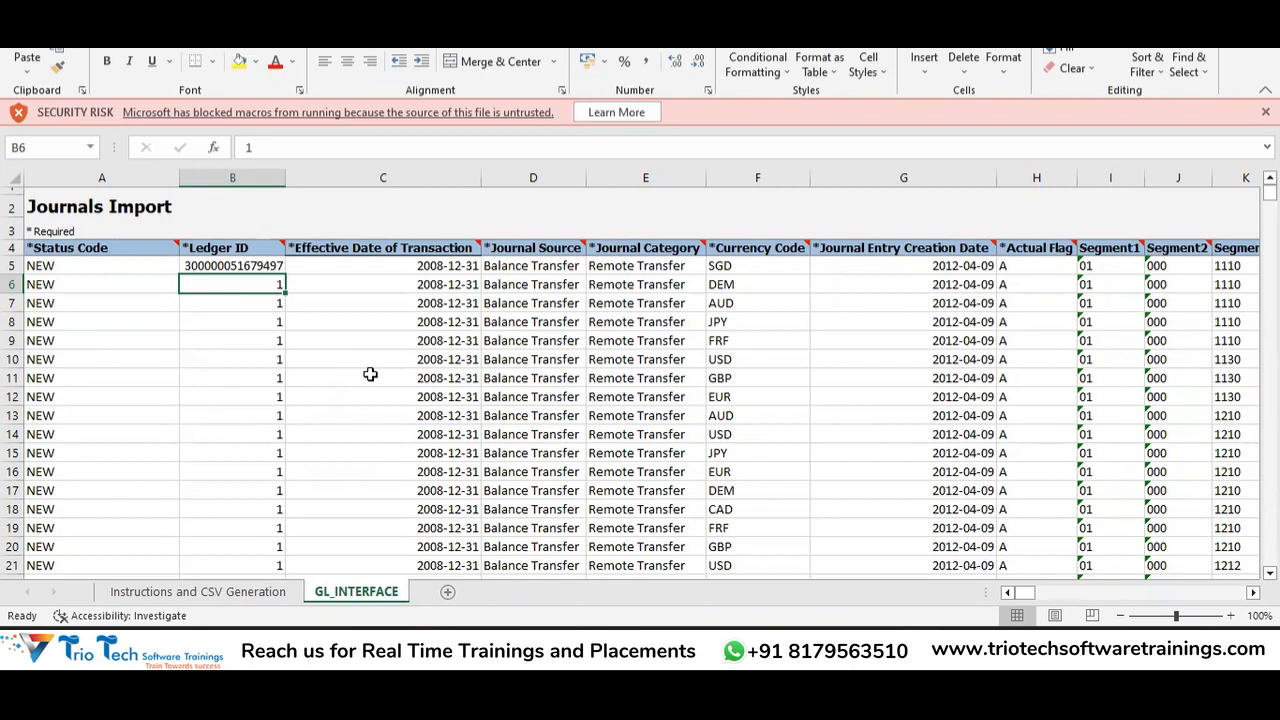
Verify the new Ledger ID in B5 and the Journal Source and Category values in D5 and E5.
{"action": "left_click", "coordinate": [232, 260]}
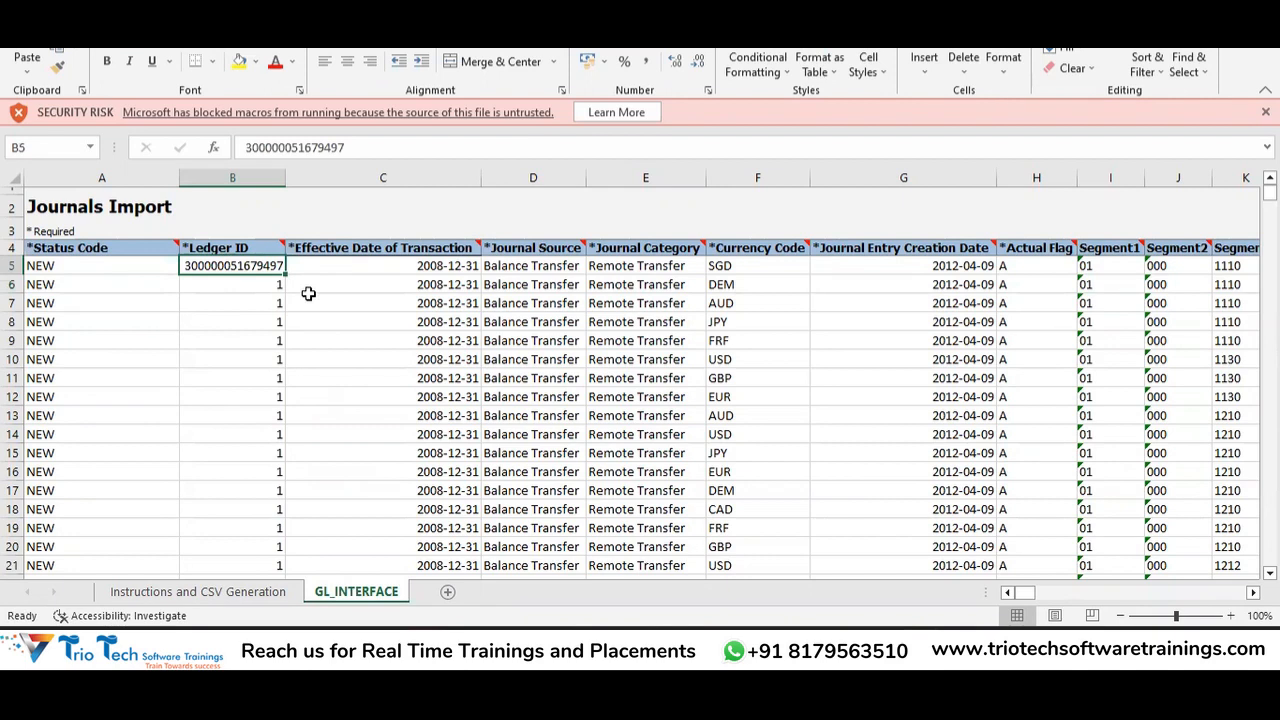
{"action": "left_click", "coordinate": [537, 262]}
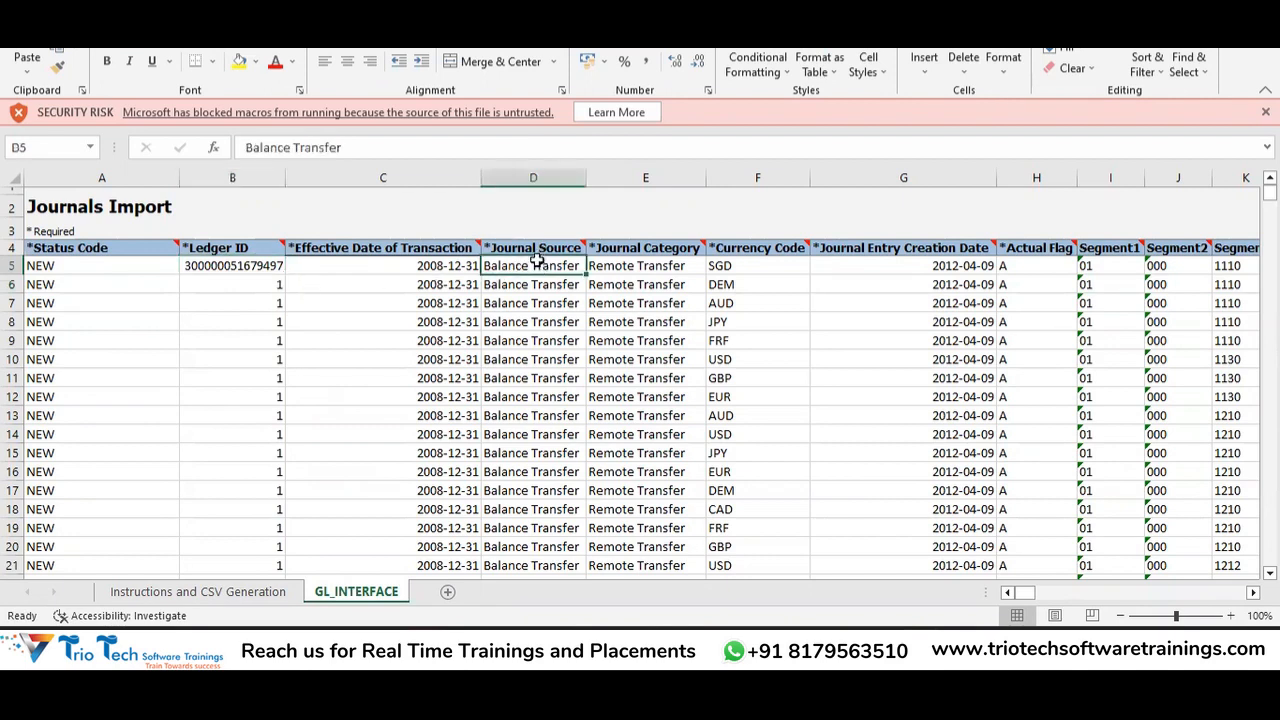
{"action": "left_click", "coordinate": [676, 262]}
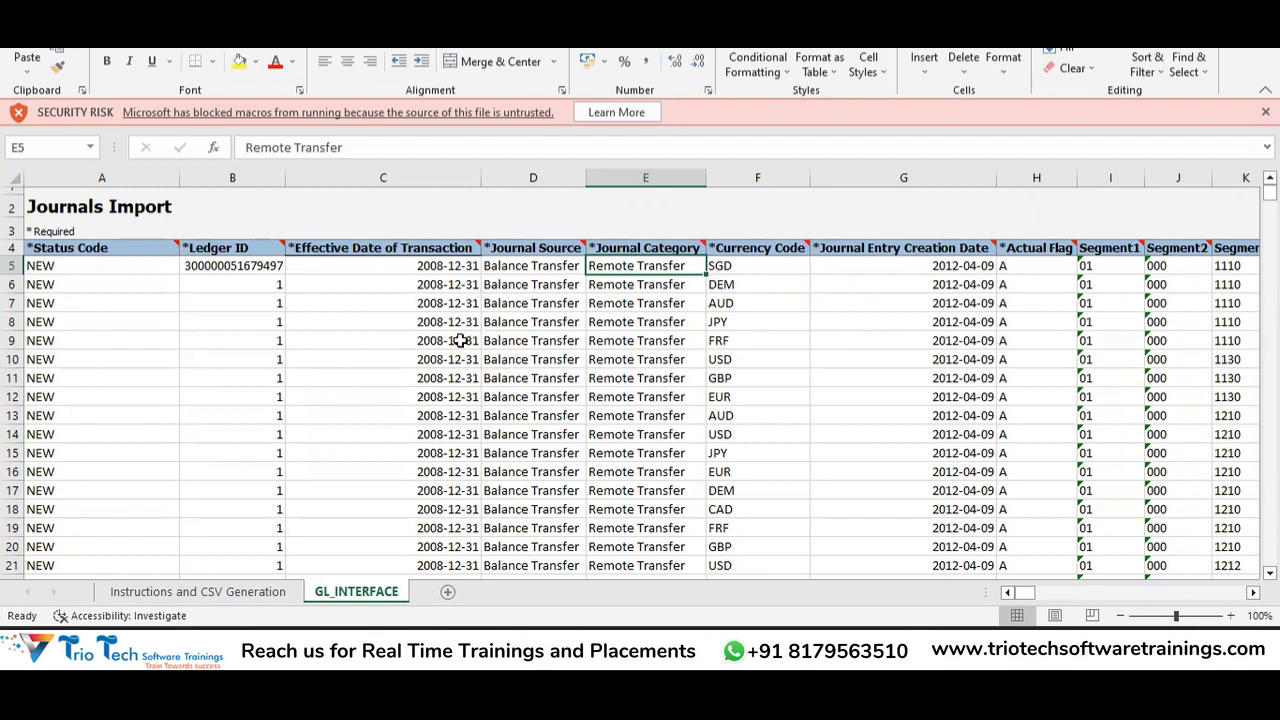
{"action": "key", "text": "alt+Tab"}
{"action": "key", "text": "alt+Tab"}
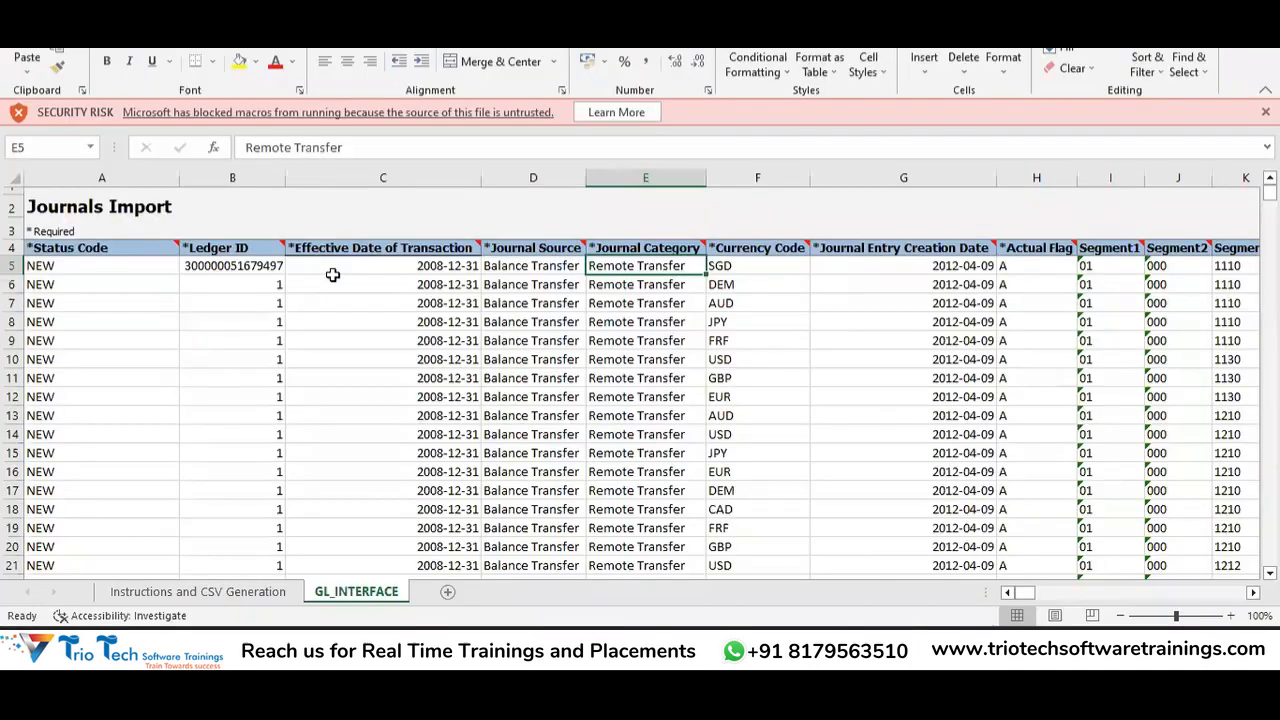
{"action": "left_click", "coordinate": [366, 268]}
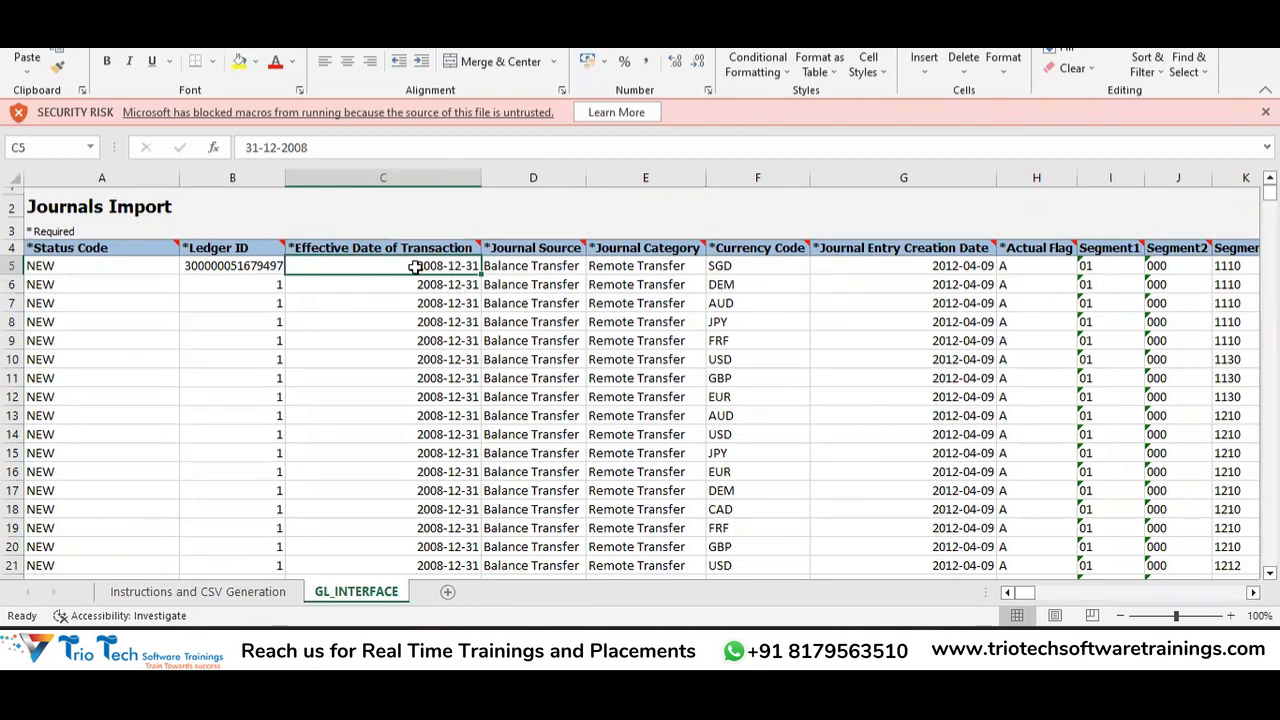
{"action": "double_click", "coordinate": [414, 267]}
{"action": "left_click", "coordinate": [457, 308]}
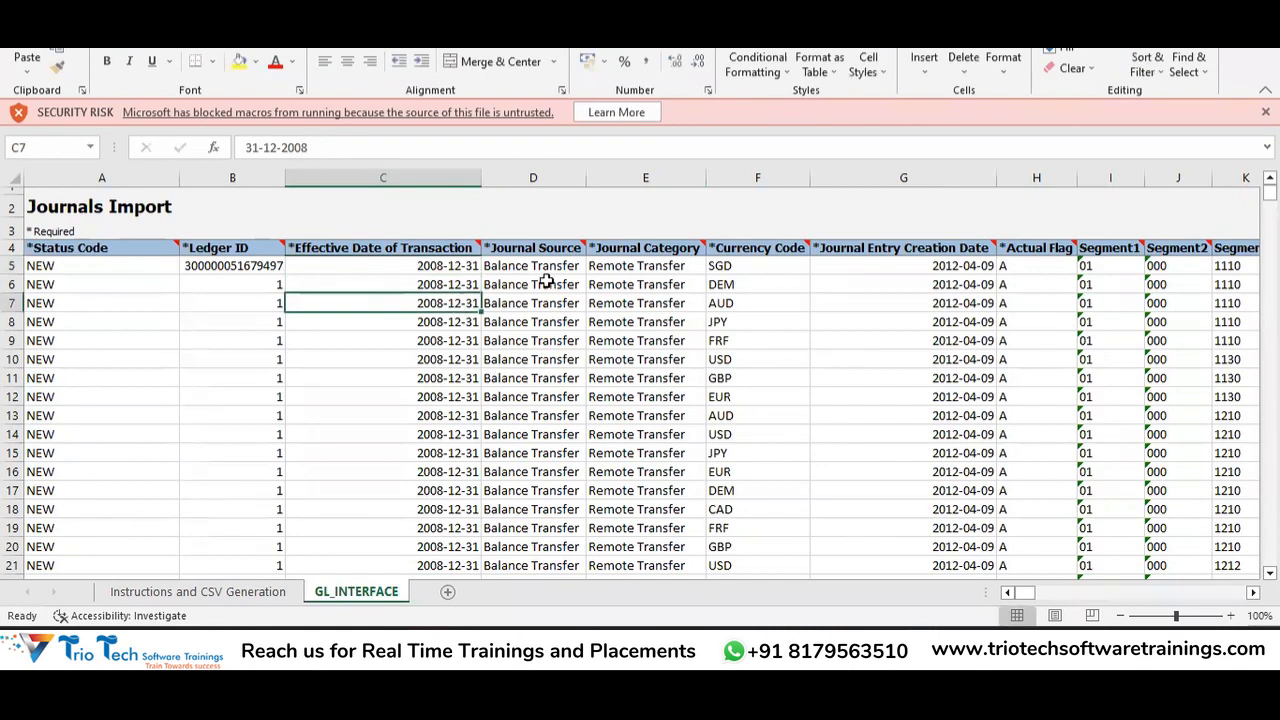
{"action": "left_click", "coordinate": [555, 270]}
{"action": "left_click", "coordinate": [656, 264]}
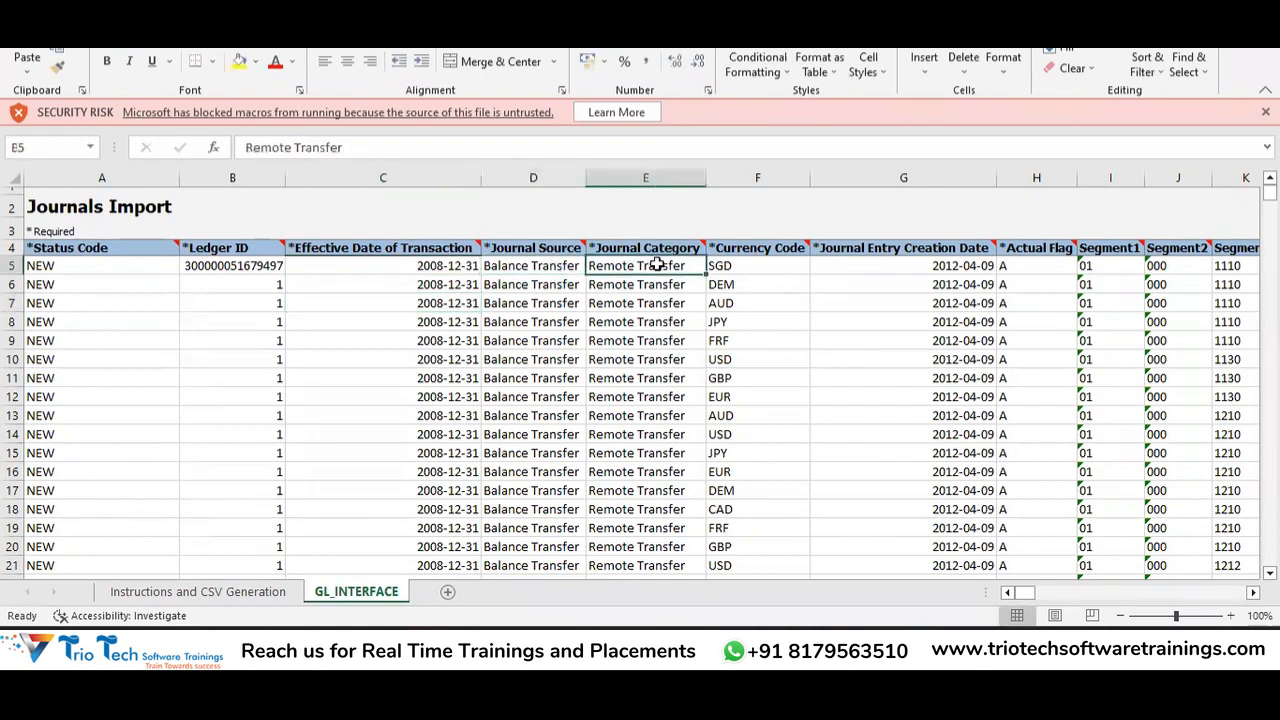
{"action": "left_click", "coordinate": [762, 264]}
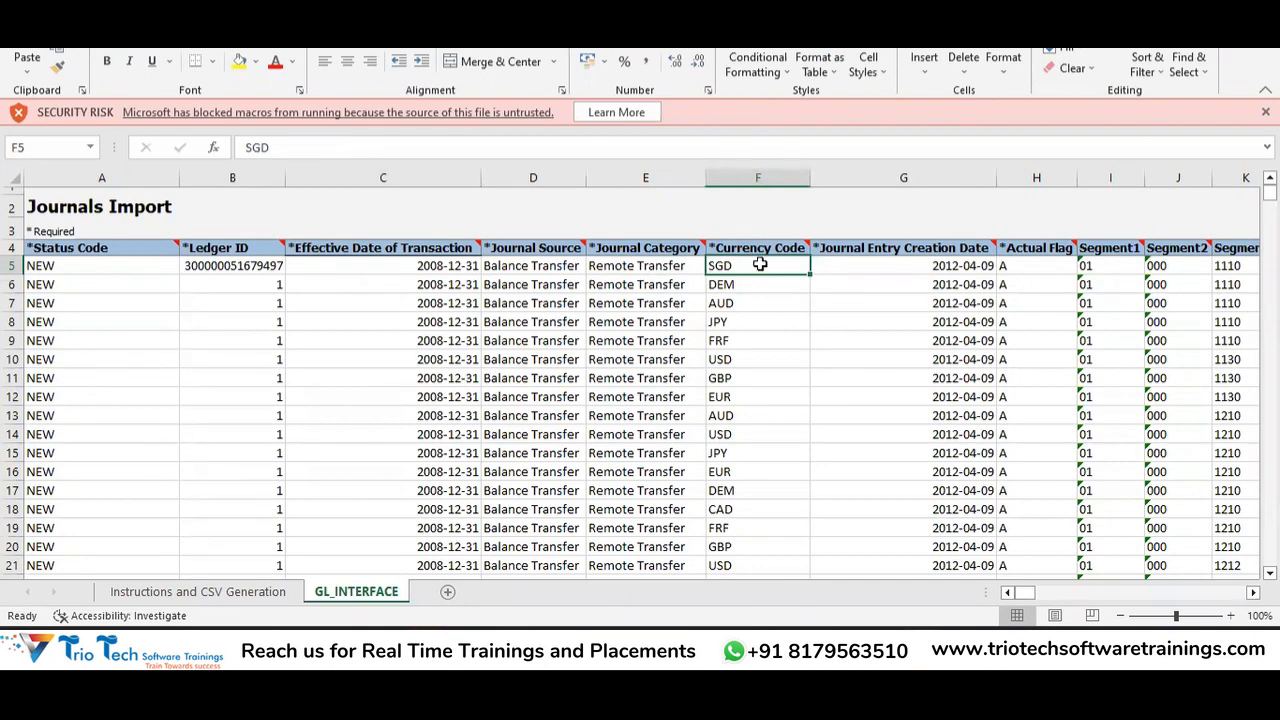
{"action": "left_click", "coordinate": [908, 264]}
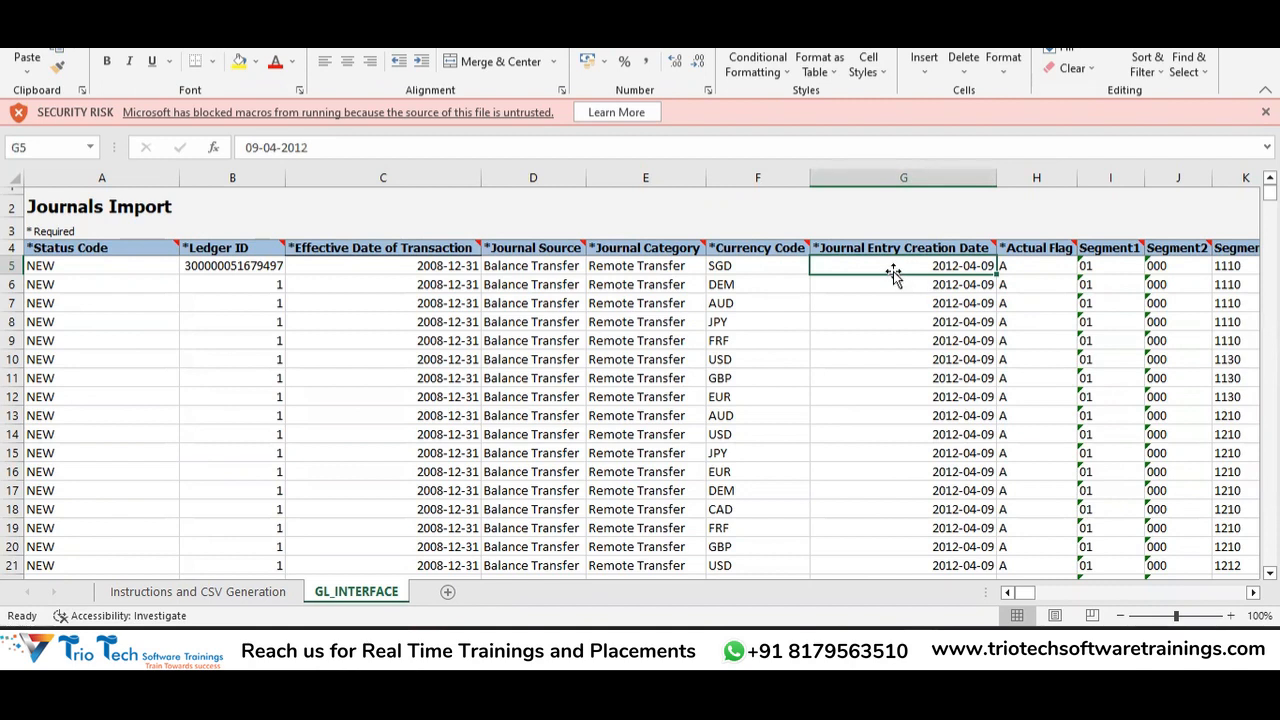
{"action": "key", "text": "Right"}
{"action": "key", "text": "Right"}
{"action": "key", "text": "Right"}
{"action": "key", "text": "Left"}
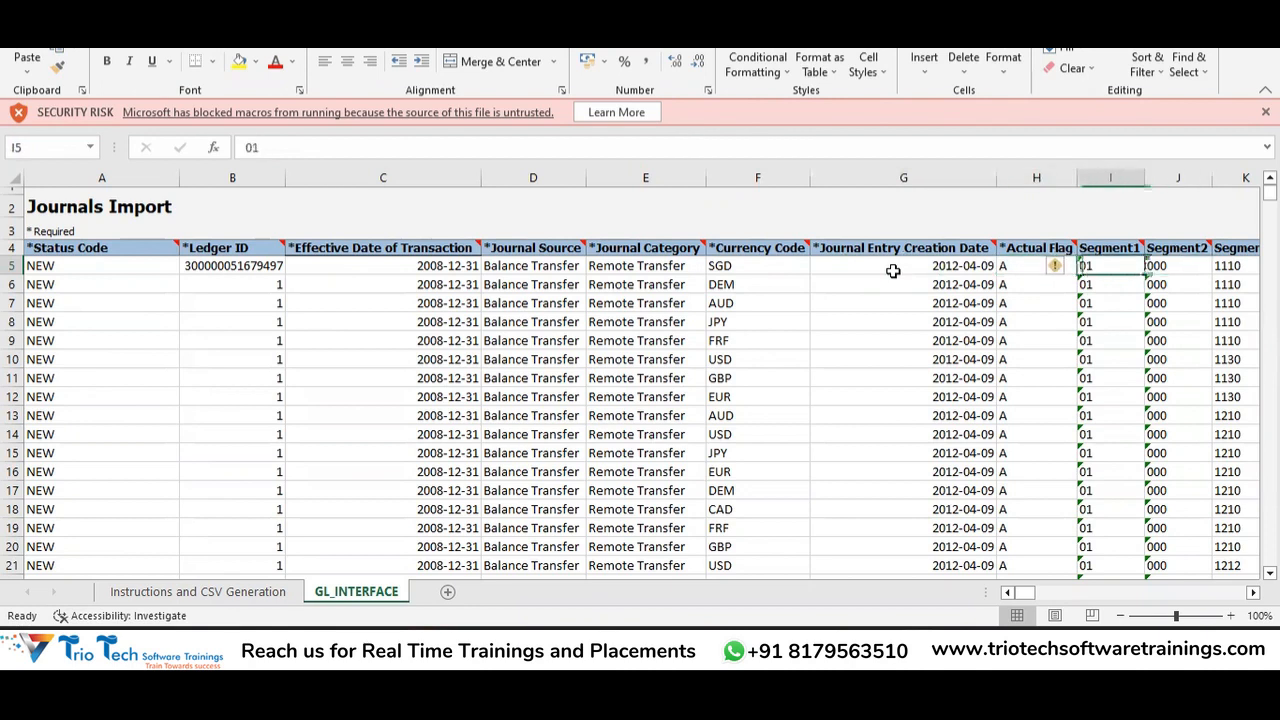
{"action": "key", "text": "Left"}
{"action": "key", "text": "Right"}
{"action": "key", "text": "Right"}
{"action": "key", "text": "Right"}
{"action": "key", "text": "Right"}
{"action": "key", "text": "Left"}
{"action": "key", "text": "Left"}
{"action": "key", "text": "Left"}
{"action": "key", "text": "Left"}
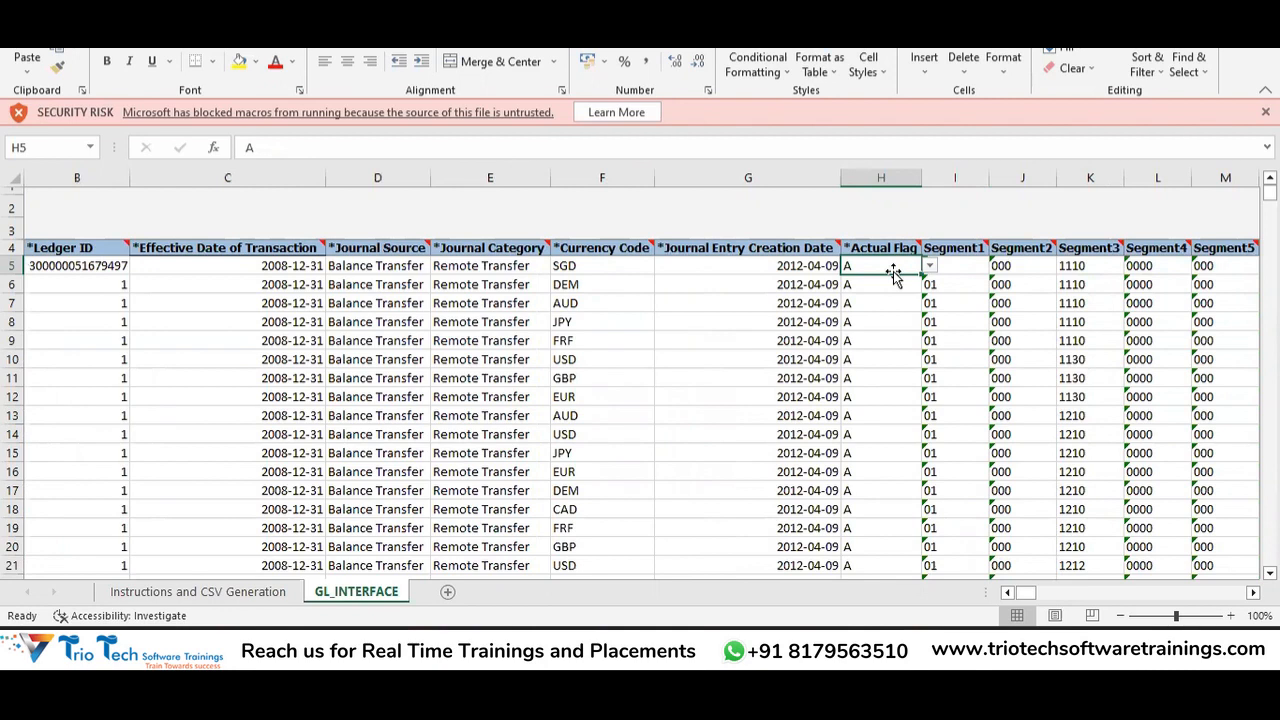
{"action": "left_click", "coordinate": [929, 265]}
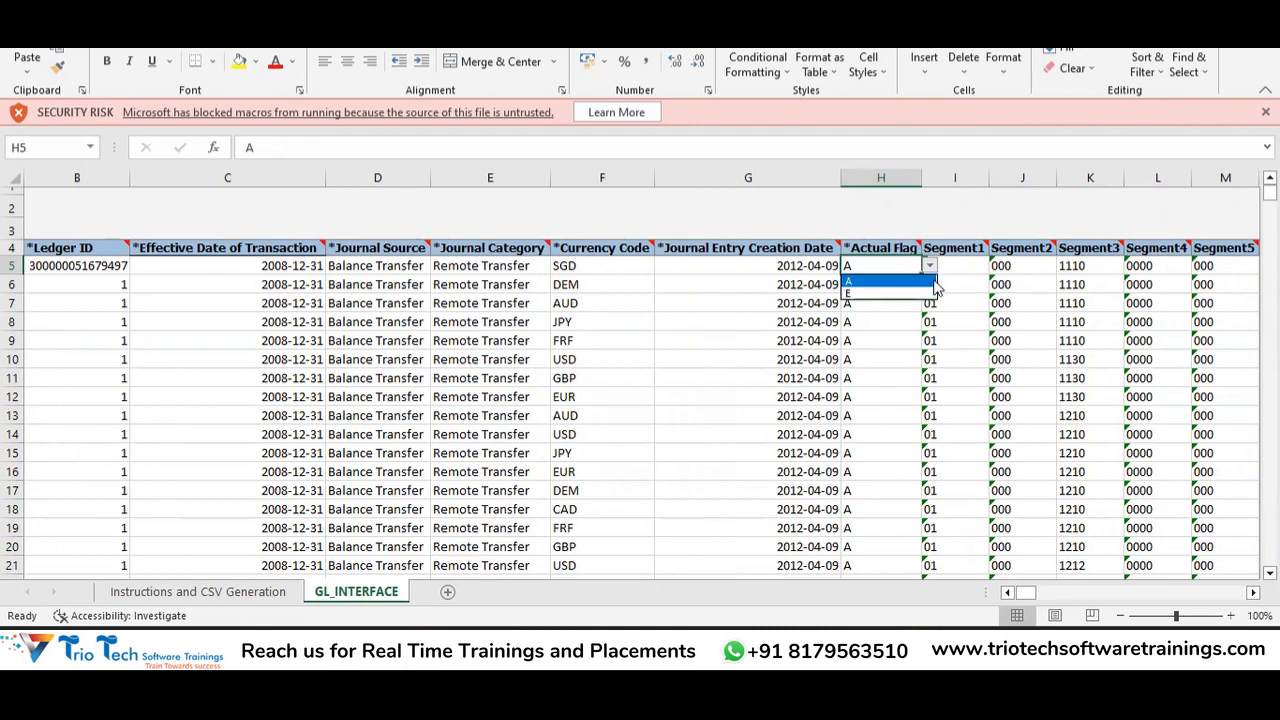
{"action": "left_click", "coordinate": [932, 283]}
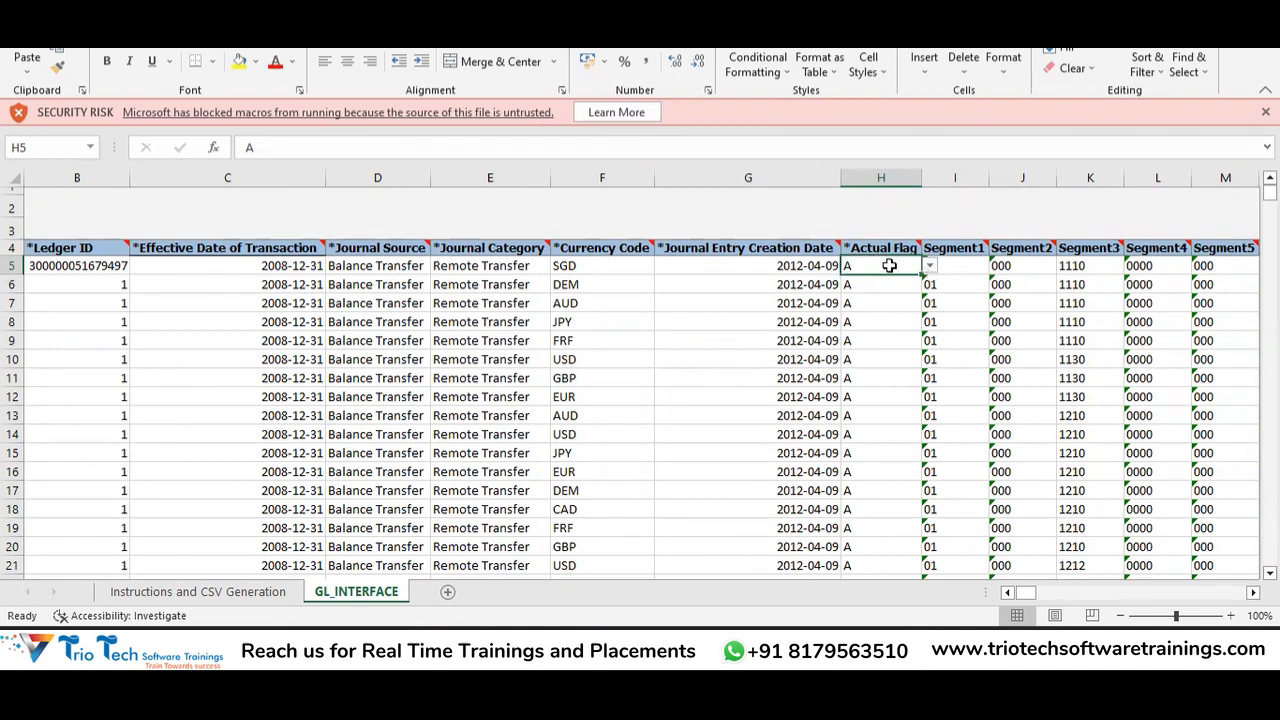
{"action": "left_click", "coordinate": [971, 267]}
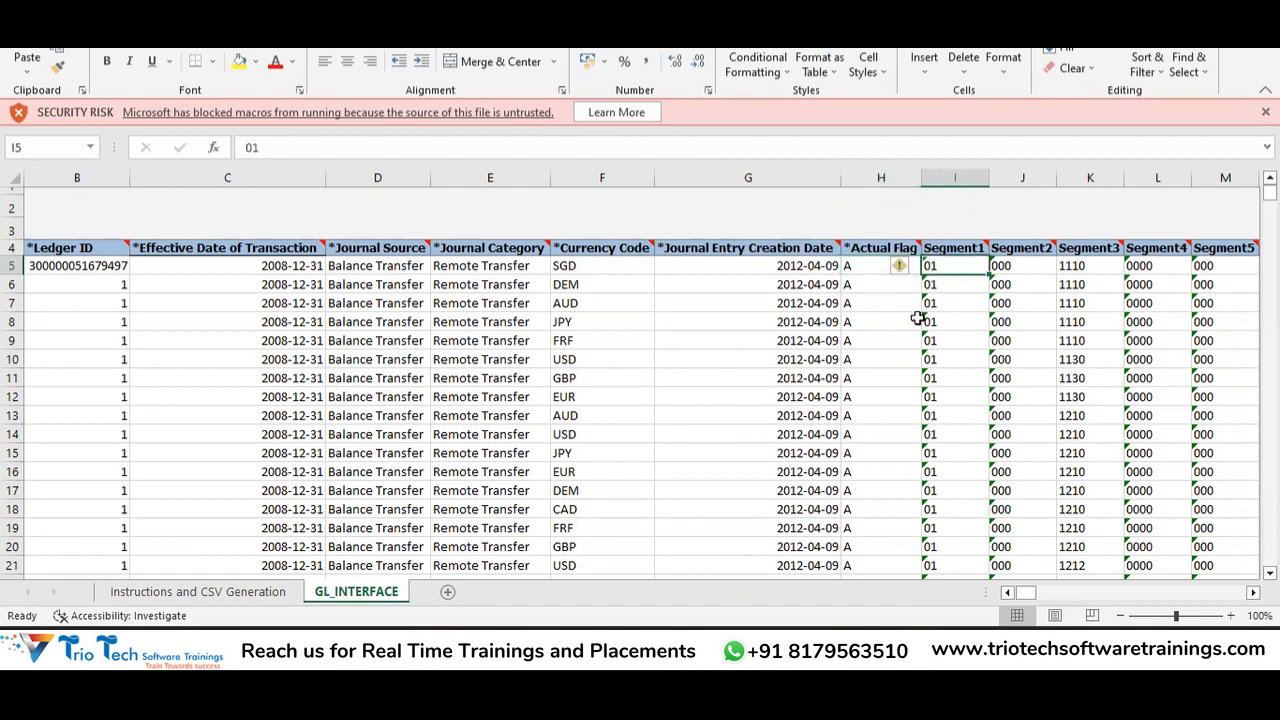
{"action": "key", "text": "Right"}
{"action": "key", "text": "Right"}
{"action": "key", "text": "Right"}
{"action": "key", "text": "Right"}
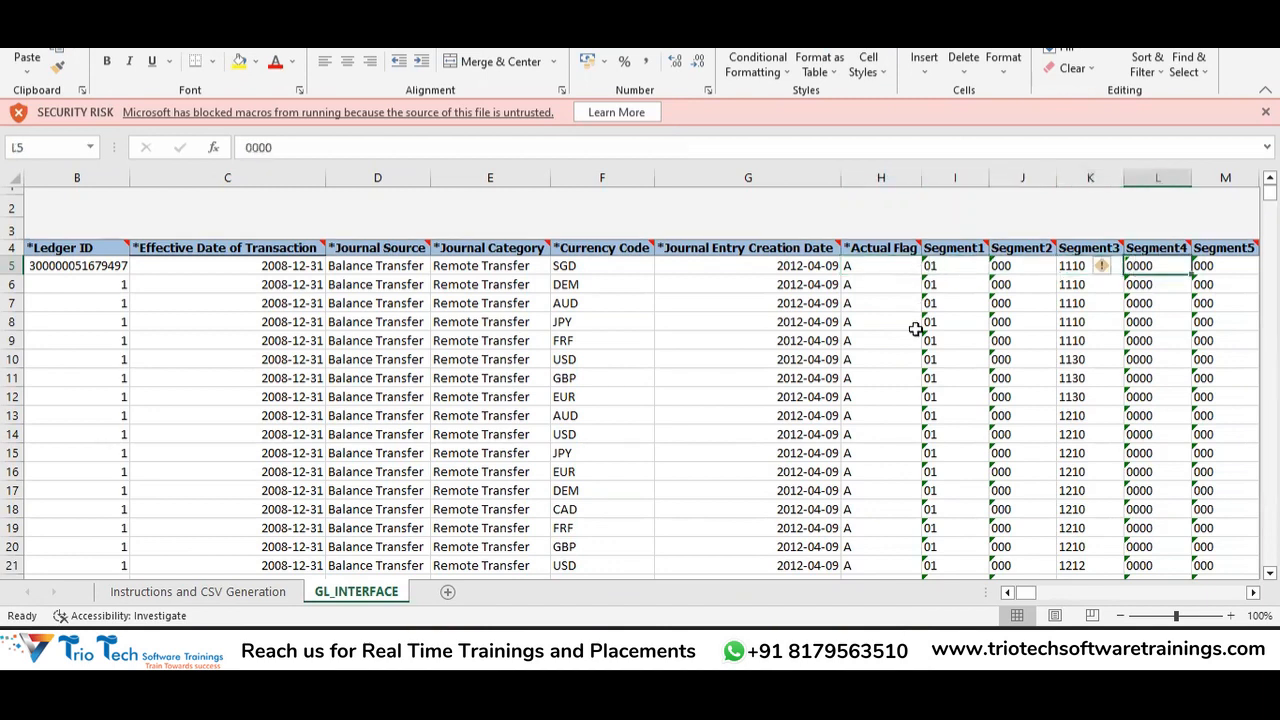
{"action": "key", "text": "Right"}
{"action": "key", "text": "Right"}
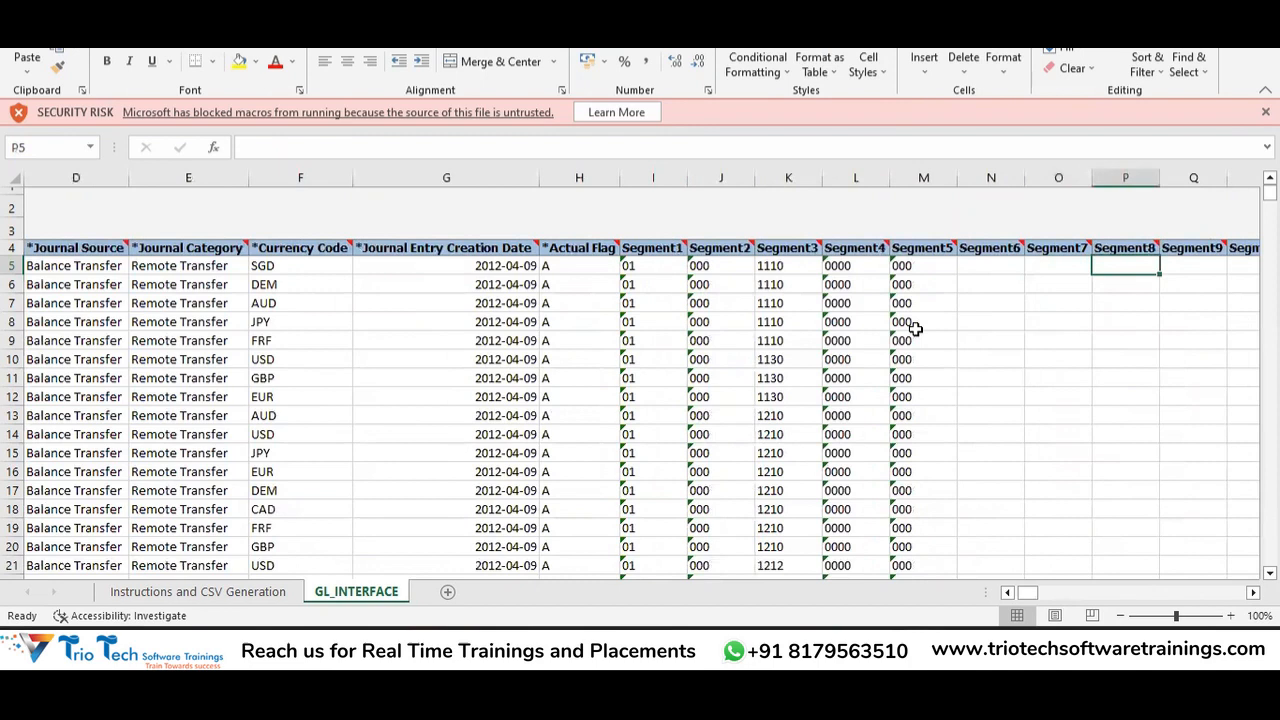
{"action": "key", "text": "Left"}
{"action": "key", "text": "Left"}
{"action": "key", "text": "Left"}
{"action": "key", "text": "Left"}
{"action": "key", "text": "Left"}
{"action": "key", "text": "Left"}
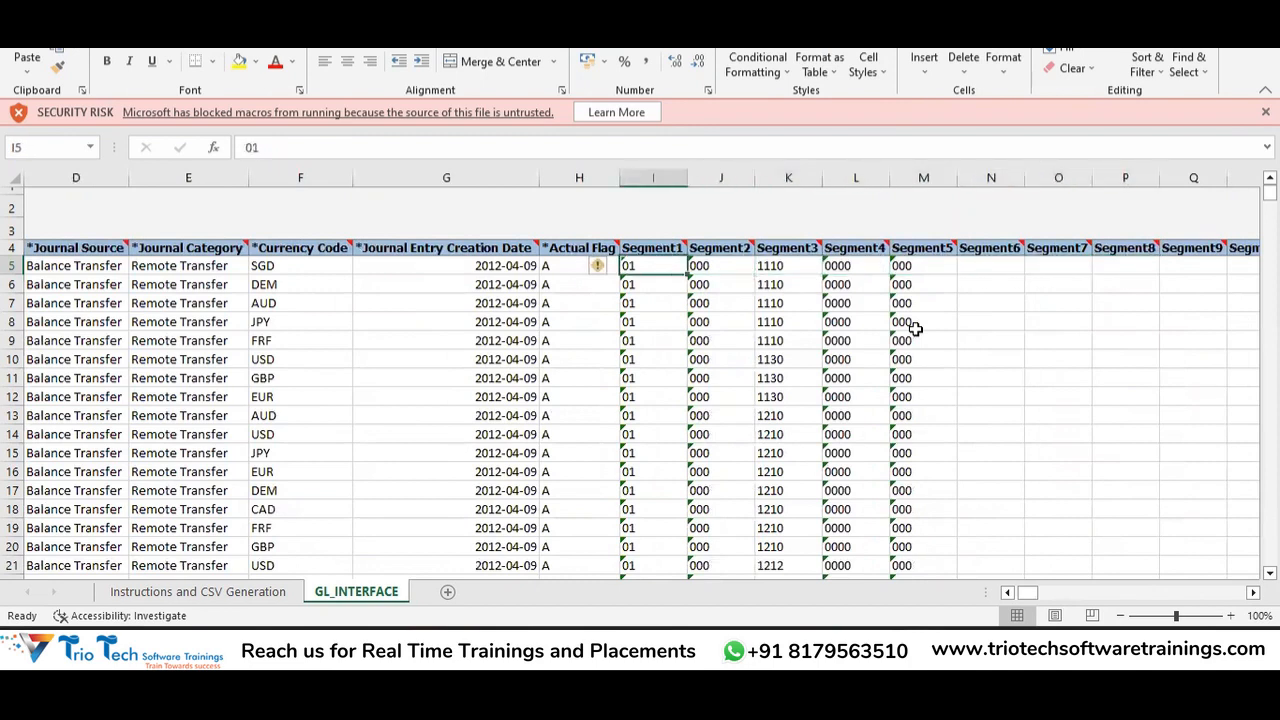
{"action": "key", "text": "Up"}
{"action": "key", "text": "Left"}
{"action": "key", "text": "Right"}
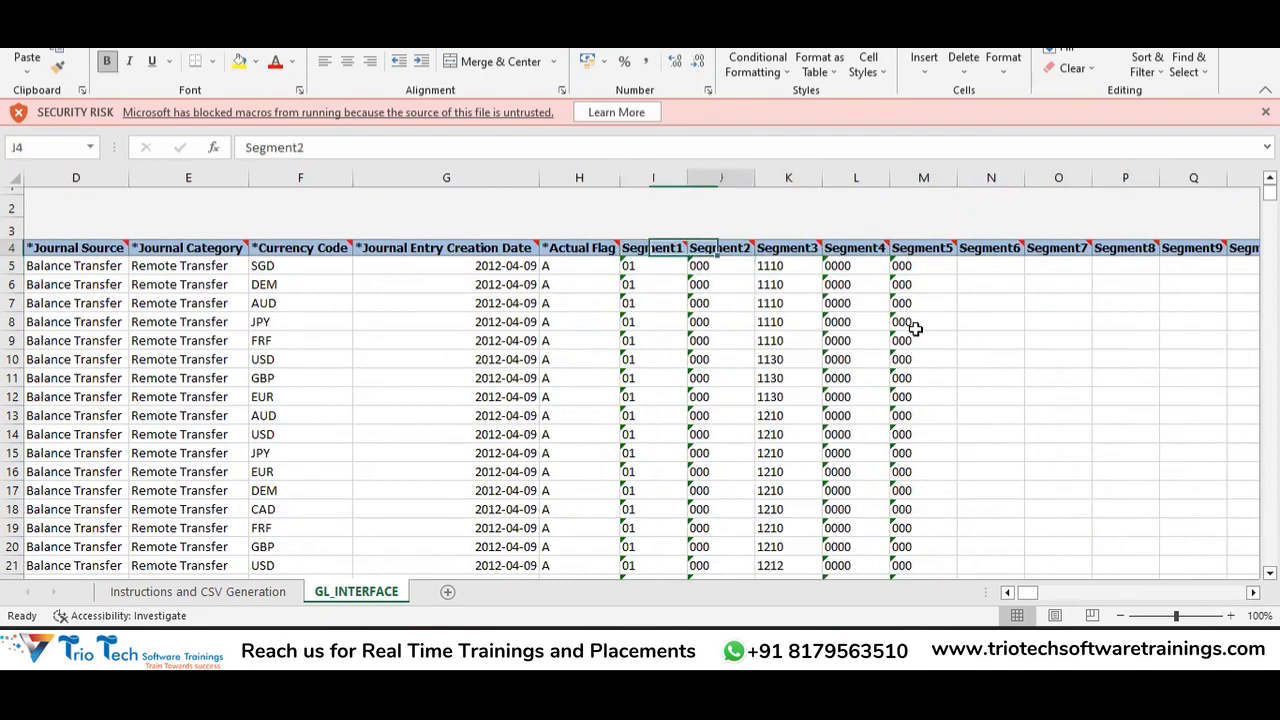
{"action": "key", "text": "Down"}
{"action": "key", "text": "Left"}
{"action": "key", "text": "Right"}
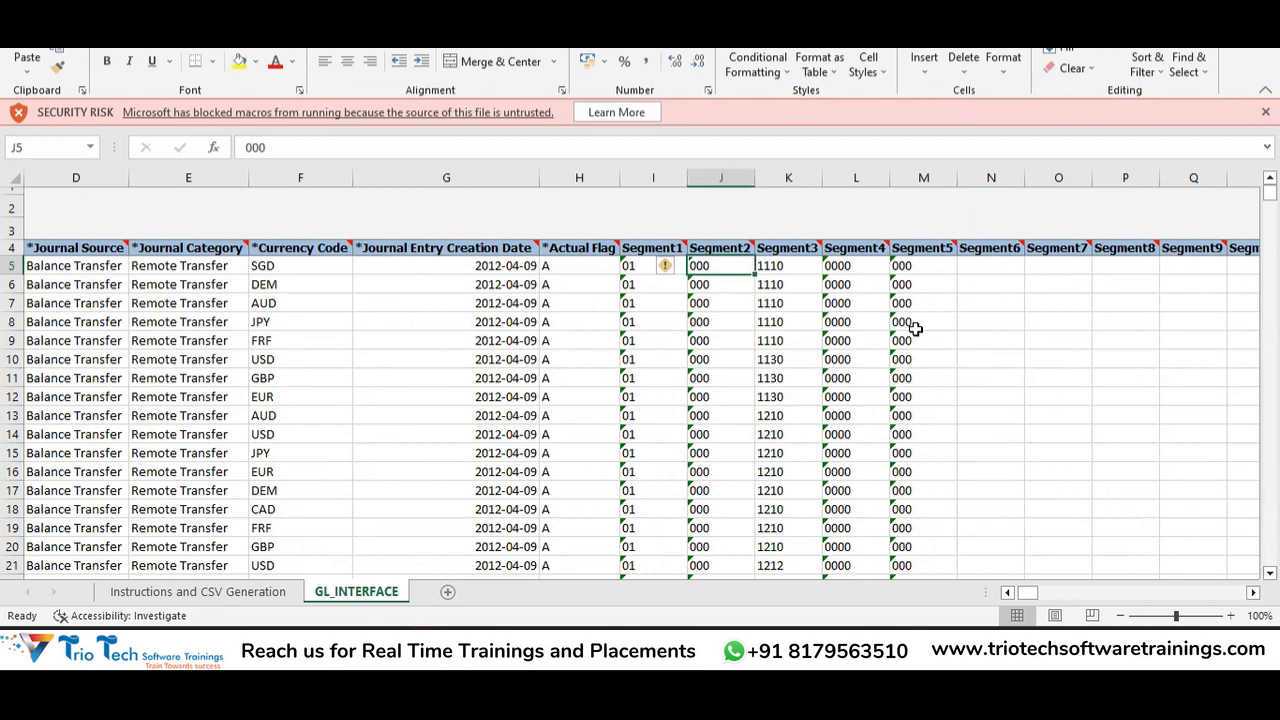
{"action": "key", "text": "Left"}
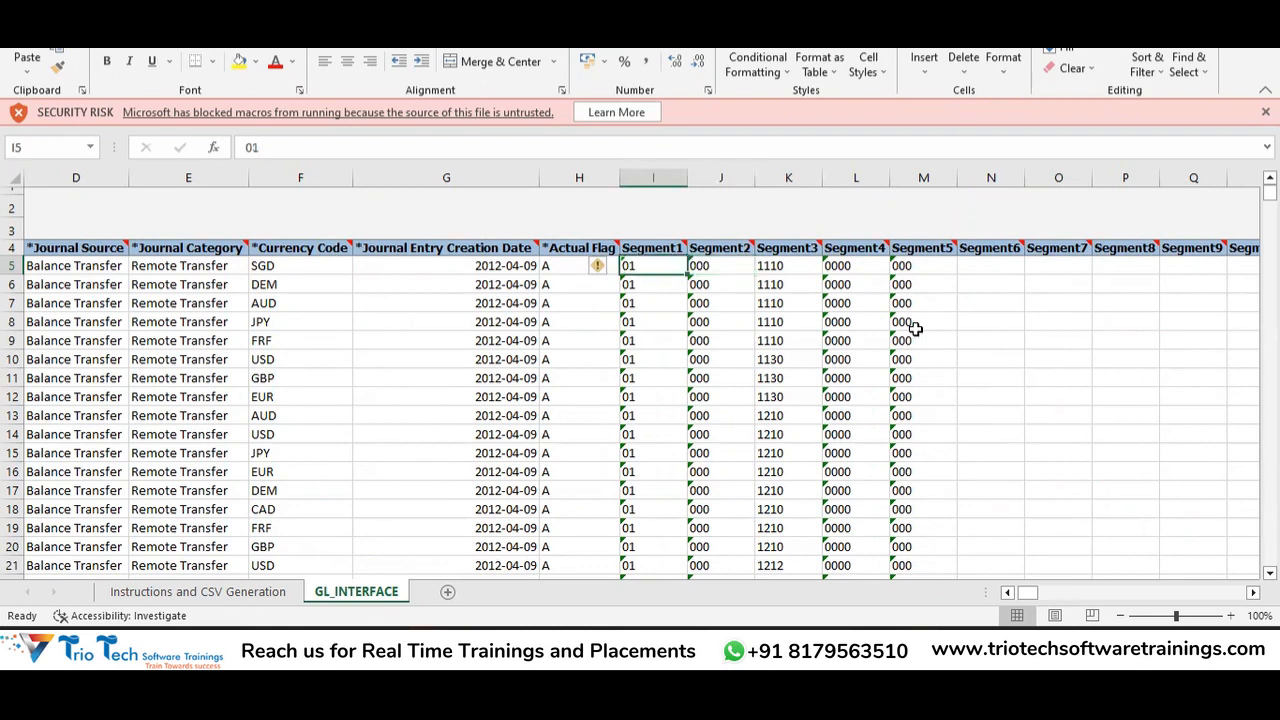
{"action": "key", "text": "Right"}
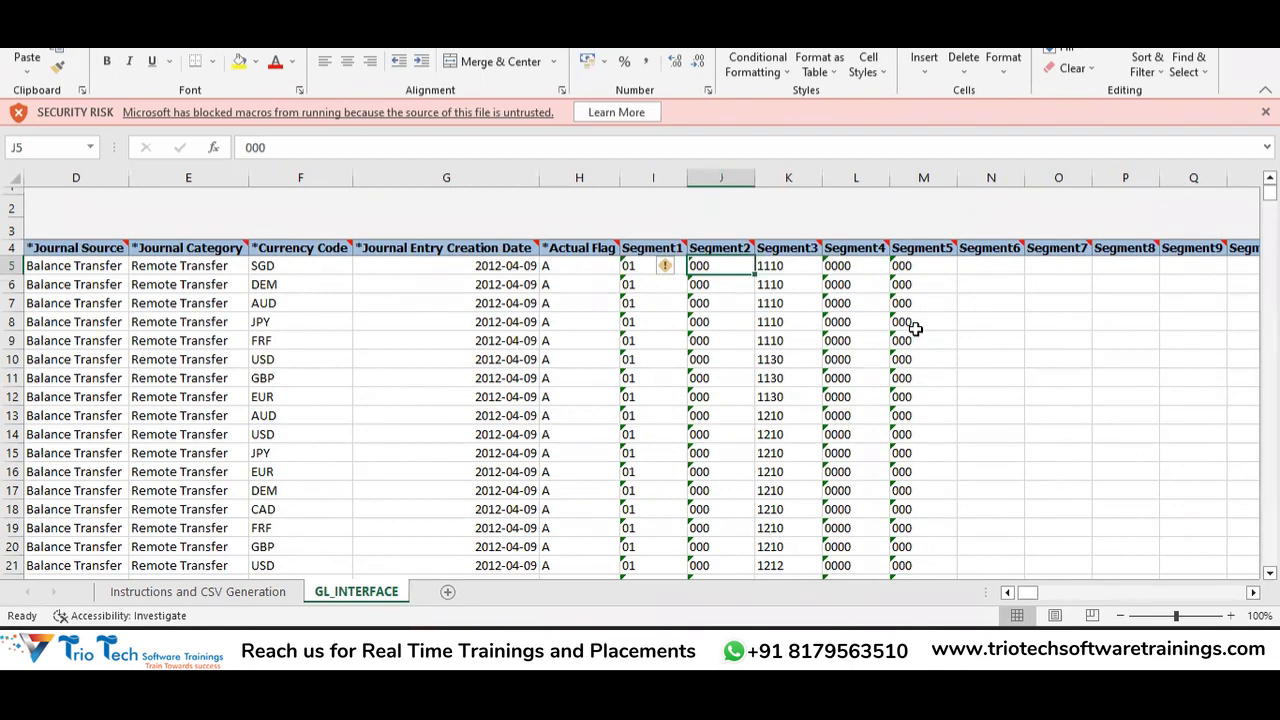
{"action": "key", "text": "Right"}
{"action": "key", "text": "Left"}
{"action": "key", "text": "Left"}
{"action": "key", "text": "Right"}
{"action": "key", "text": "Left"}
{"action": "key", "text": "Up"}
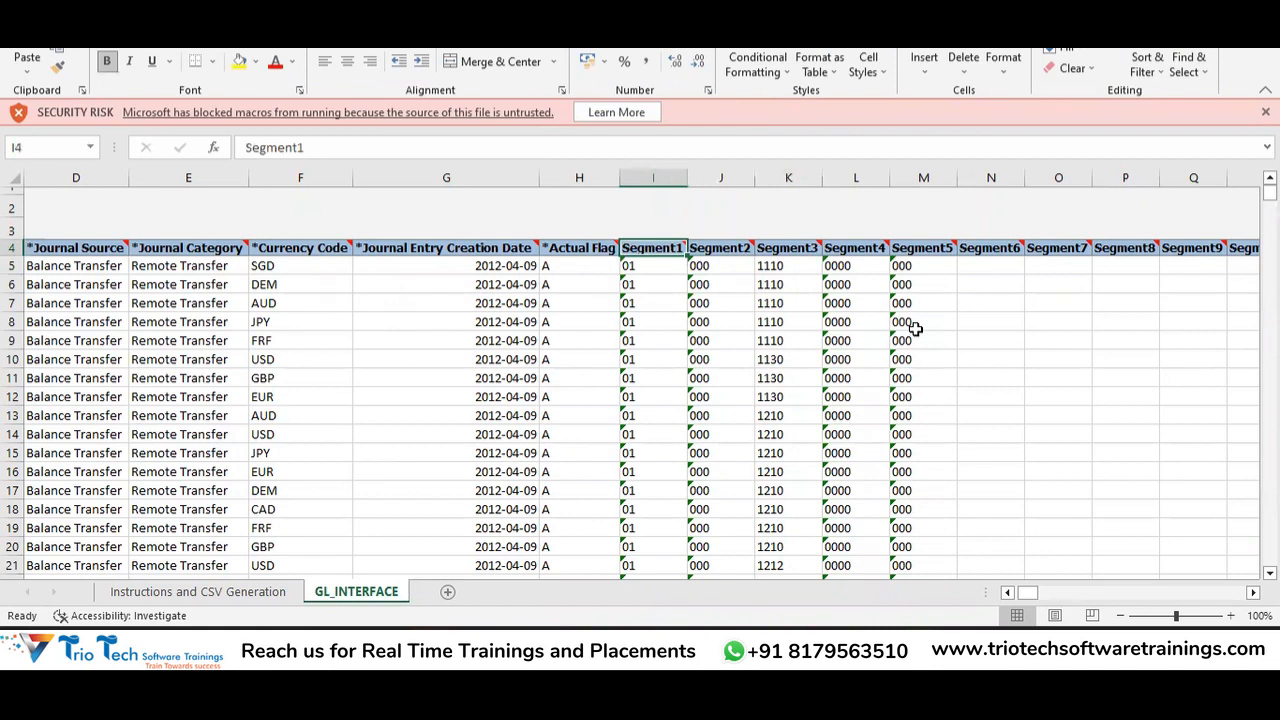
{"action": "key", "text": "Right"}
{"action": "key", "text": "Right"}
{"action": "key", "text": "Right"}
{"action": "key", "text": "Right"}
{"action": "key", "text": "Down"}
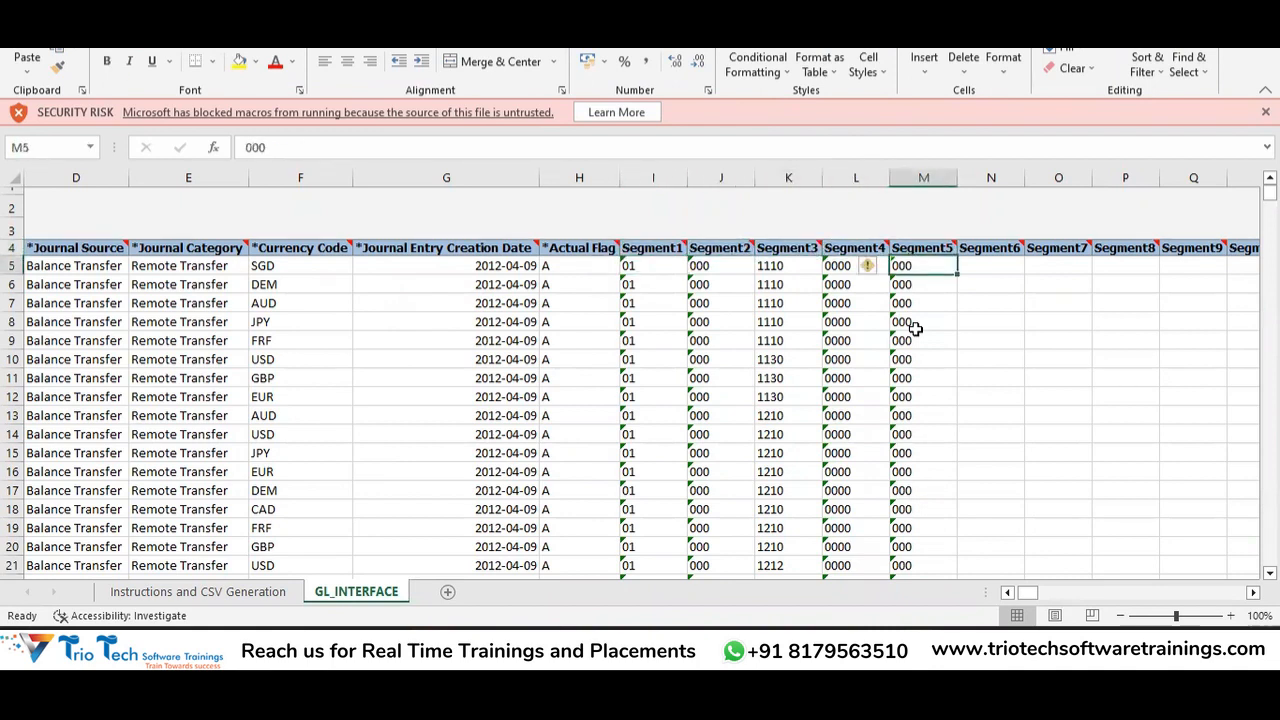
{"action": "key", "text": "Left"}
{"action": "key", "text": "Left"}
{"action": "key", "text": "Left"}
{"action": "key", "text": "Left"}
{"action": "key", "text": "Left"}
{"action": "key", "text": "Right"}
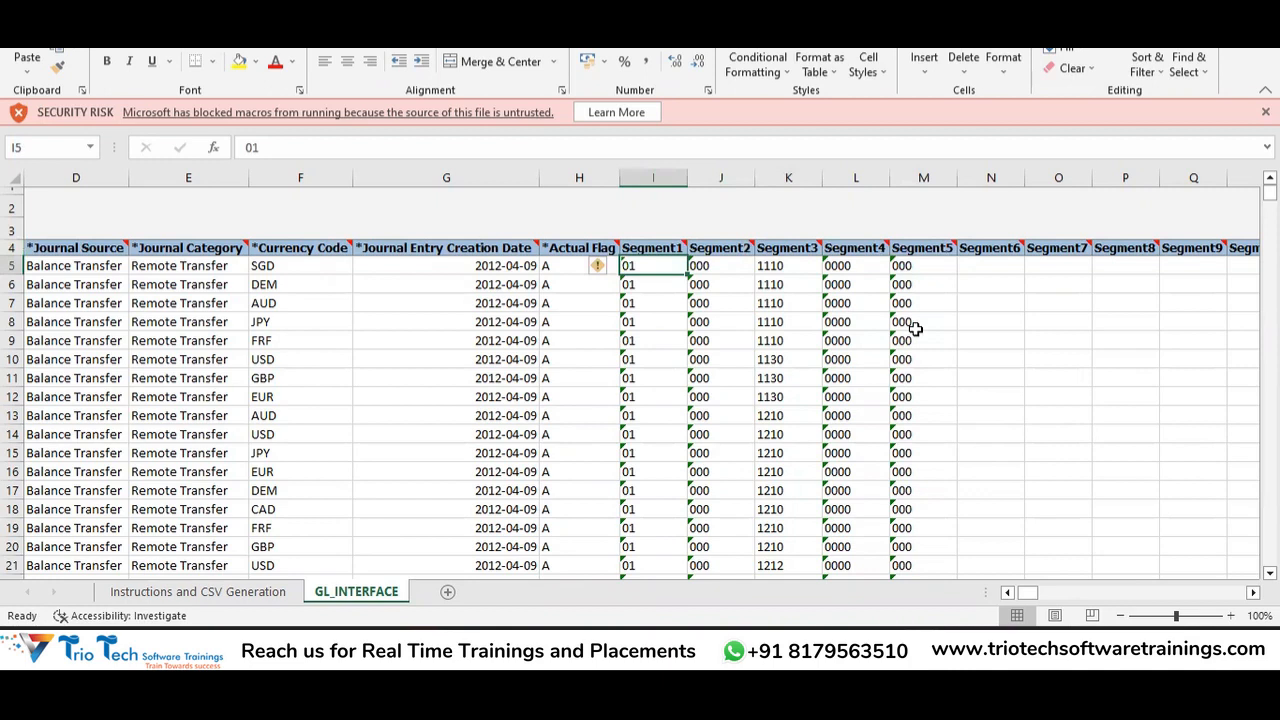
{"action": "key", "text": "Right"}
{"action": "key", "text": "Right"}
{"action": "key", "text": "Left"}
{"action": "key", "text": "Left"}
{"action": "key", "text": "Right"}
{"action": "key", "text": "Right"}
{"action": "key", "text": "Right"}
{"action": "key", "text": "Right"}
{"action": "key", "text": "Right"}
{"action": "key", "text": "Left"}
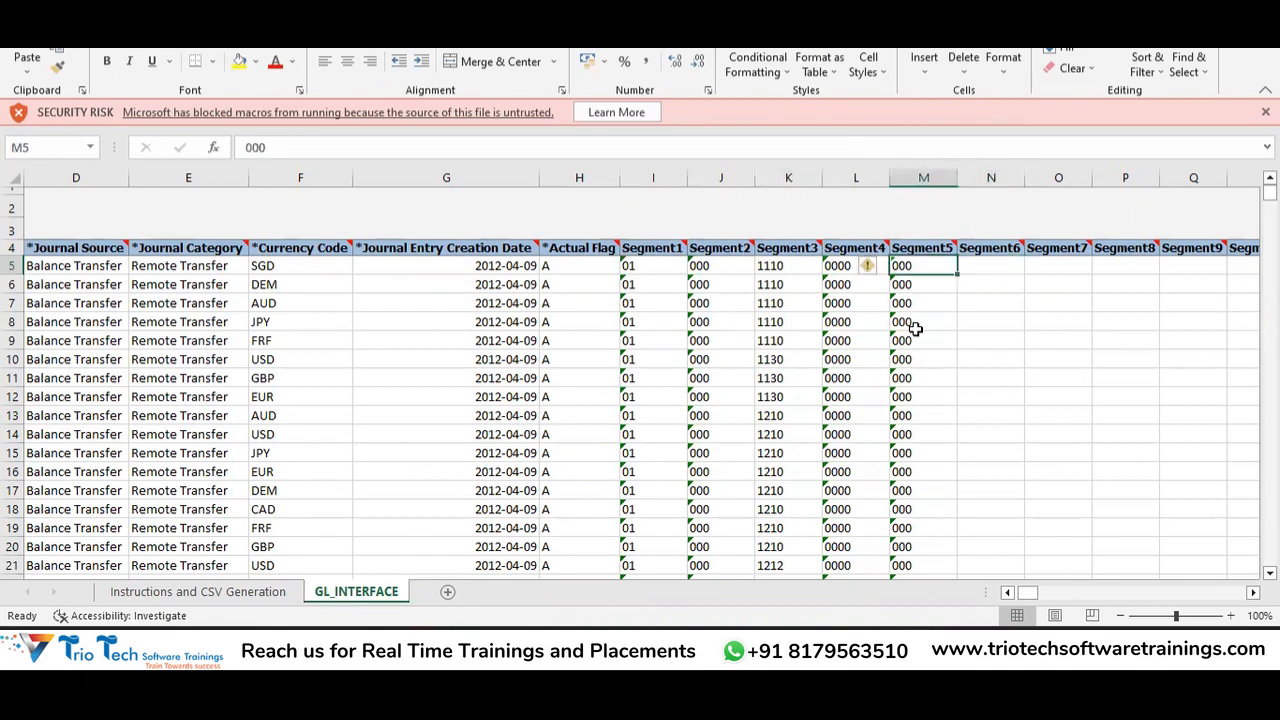
{"action": "key", "text": "Left"}
{"action": "key", "text": "Left"}
{"action": "key", "text": "Left"}
{"action": "key", "text": "Left"}
{"action": "key", "text": "Left"}
{"action": "key", "text": "Right"}
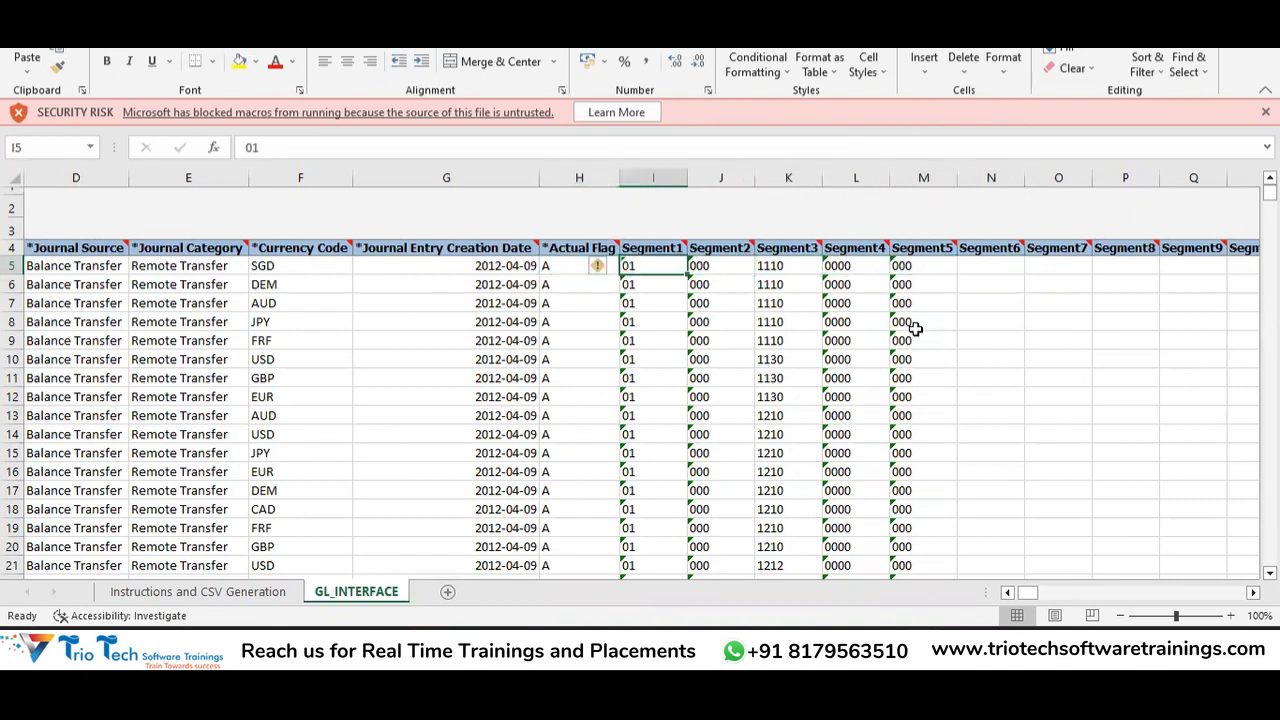
{"action": "key", "text": "Right"}
{"action": "key", "text": "Right"}
{"action": "key", "text": "Right"}
{"action": "key", "text": "Right"}
{"action": "key", "text": "Right"}
{"action": "key", "text": "Right"}
{"action": "key", "text": "Right"}
{"action": "key", "text": "Right"}
{"action": "key", "text": "Right"}
{"action": "key", "text": "Right"}
{"action": "key", "text": "Right"}
{"action": "key", "text": "Right"}
{"action": "key", "text": "Right"}
{"action": "key", "text": "Right"}
{"action": "key", "text": "Right"}
{"action": "key", "text": "Right"}
{"action": "key", "text": "Right"}
{"action": "key", "text": "Right"}
{"action": "key", "text": "Right"}
{"action": "key", "text": "Right"}
{"action": "key", "text": "Right"}
{"action": "key", "text": "Right"}
{"action": "key", "text": "Right"}
{"action": "key", "text": "Right"}
{"action": "key", "text": "Right"}
{"action": "key", "text": "Right"}
{"action": "key", "text": "Right"}
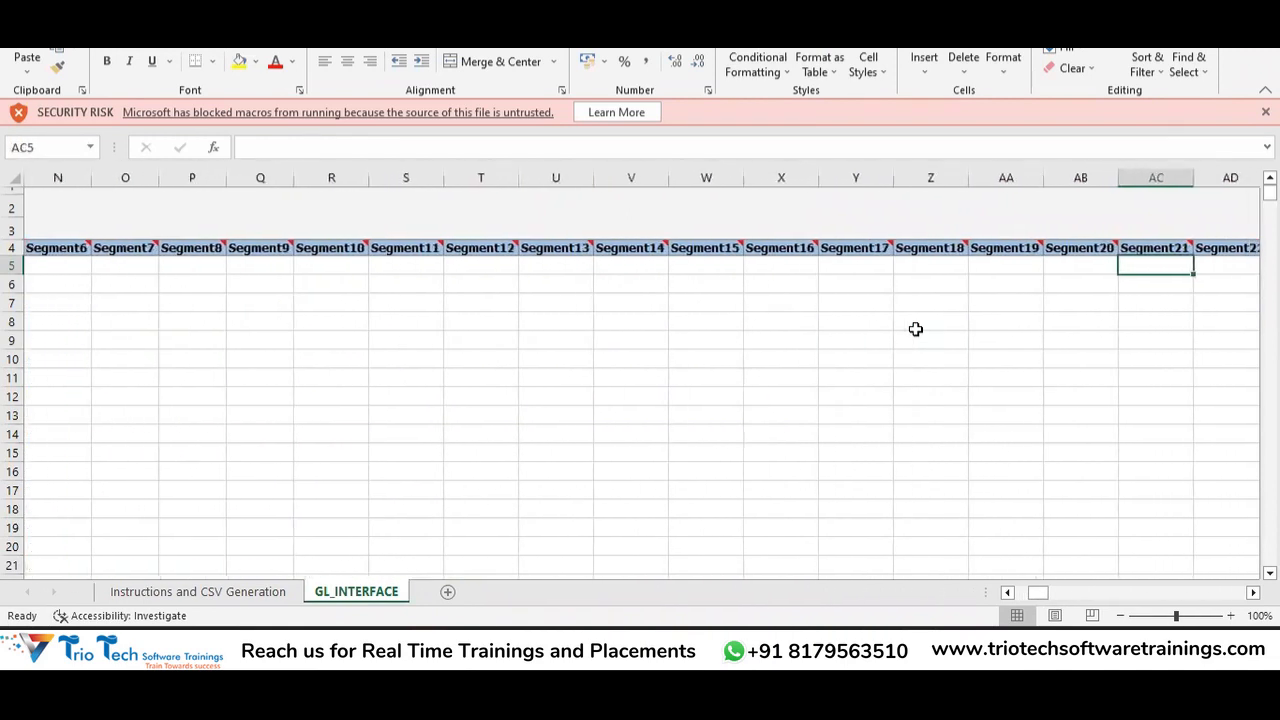
Compare the Entered and Converted Debit and Credit amounts on the first journal line.
{"action": "key", "text": "Right"}
{"action": "key", "text": "Right"}
{"action": "key", "text": "Right"}
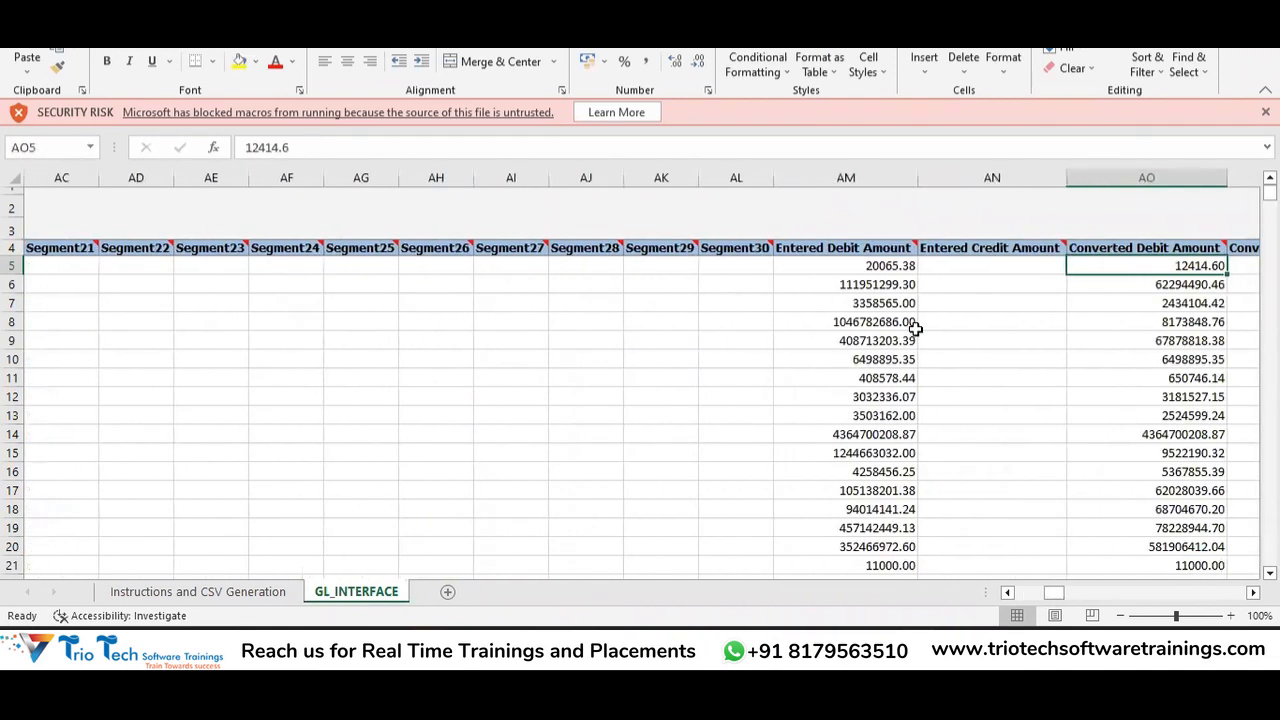
{"action": "key", "text": "Left"}
{"action": "key", "text": "Left"}
{"action": "key", "text": "Left"}
{"action": "key", "text": "Right"}
{"action": "key", "text": "Right"}
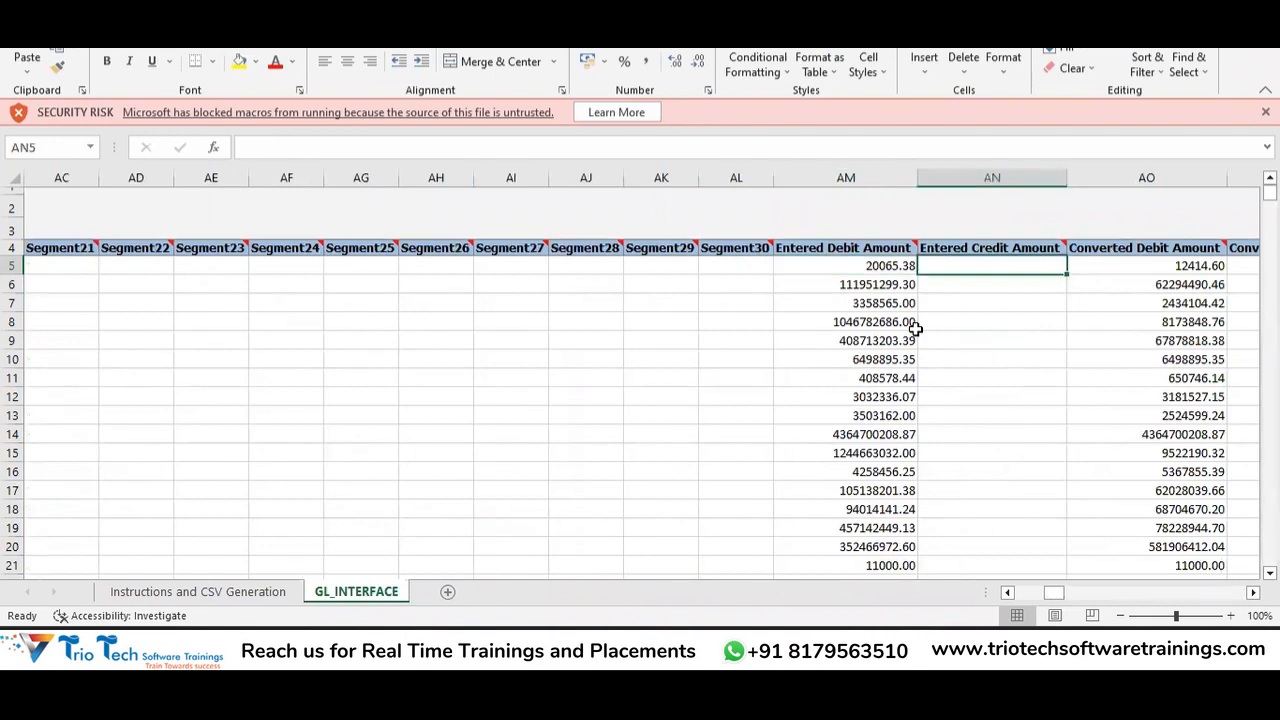
{"action": "key", "text": "Left"}
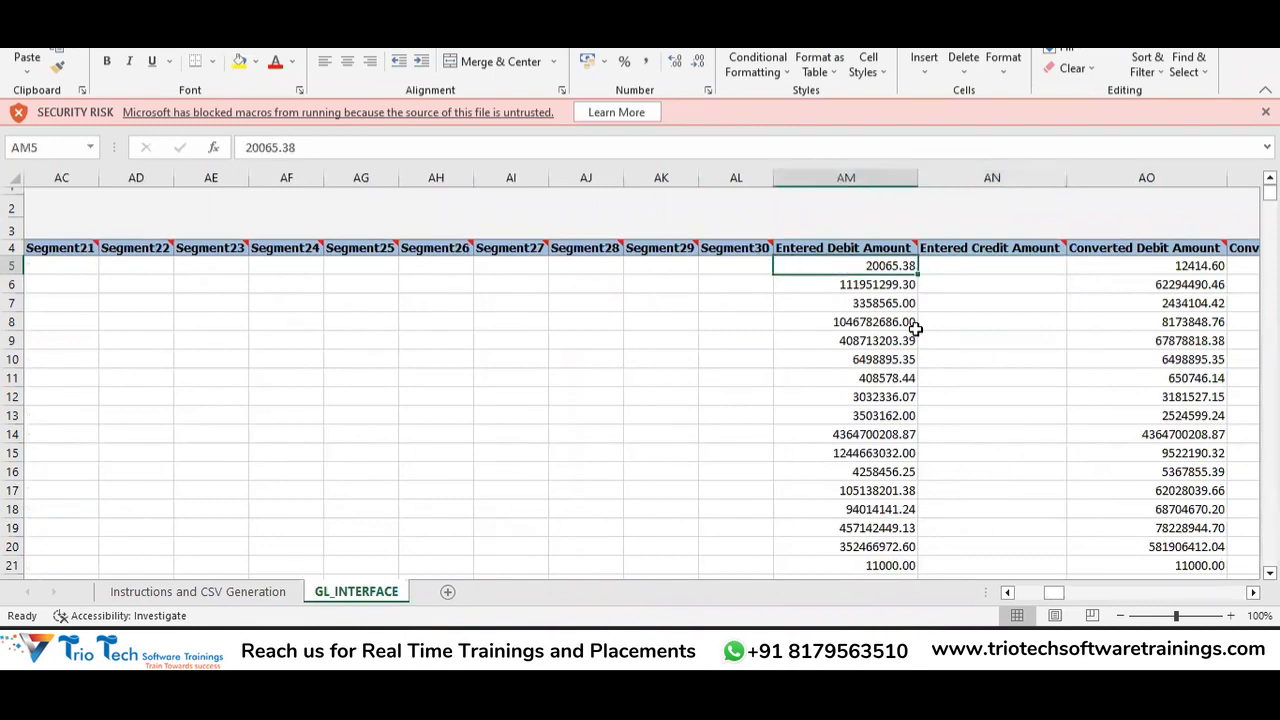
{"action": "key", "text": "Right"}
{"action": "key", "text": "Right"}
{"action": "key", "text": "Right"}
{"action": "key", "text": "Left"}
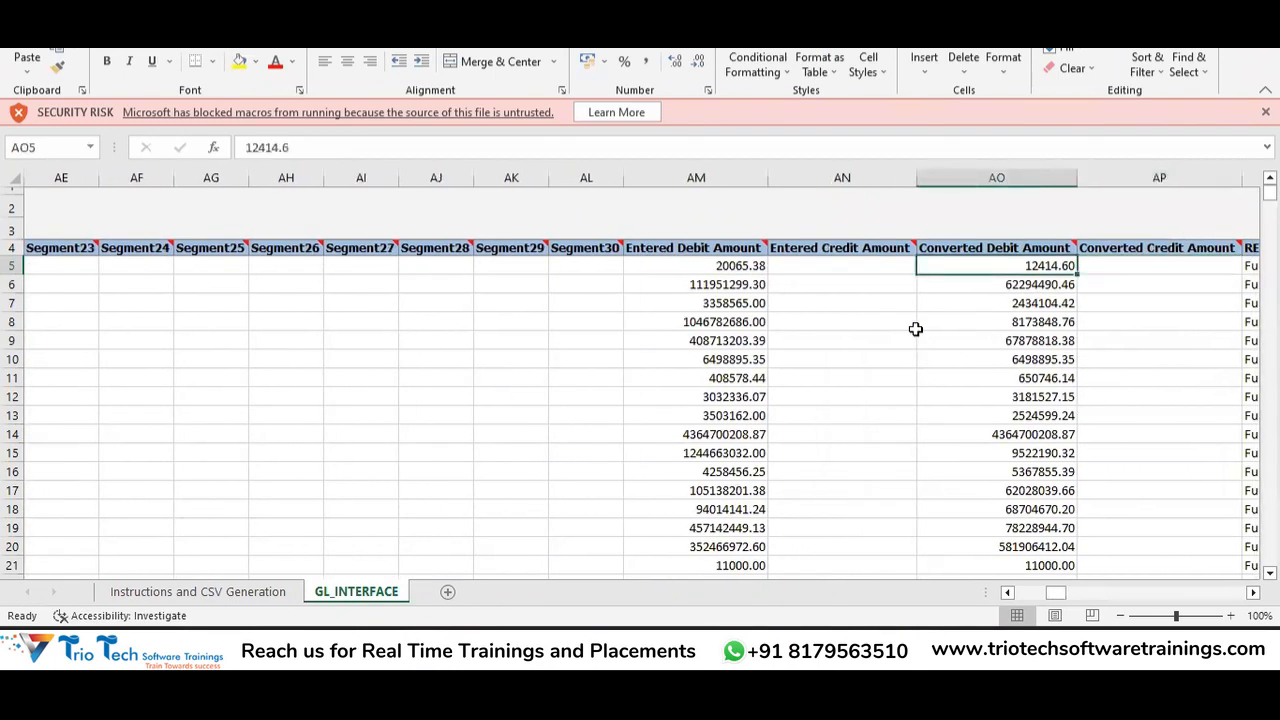
{"action": "key", "text": "Right"}
{"action": "key", "text": "Right"}
{"action": "key", "text": "Left"}
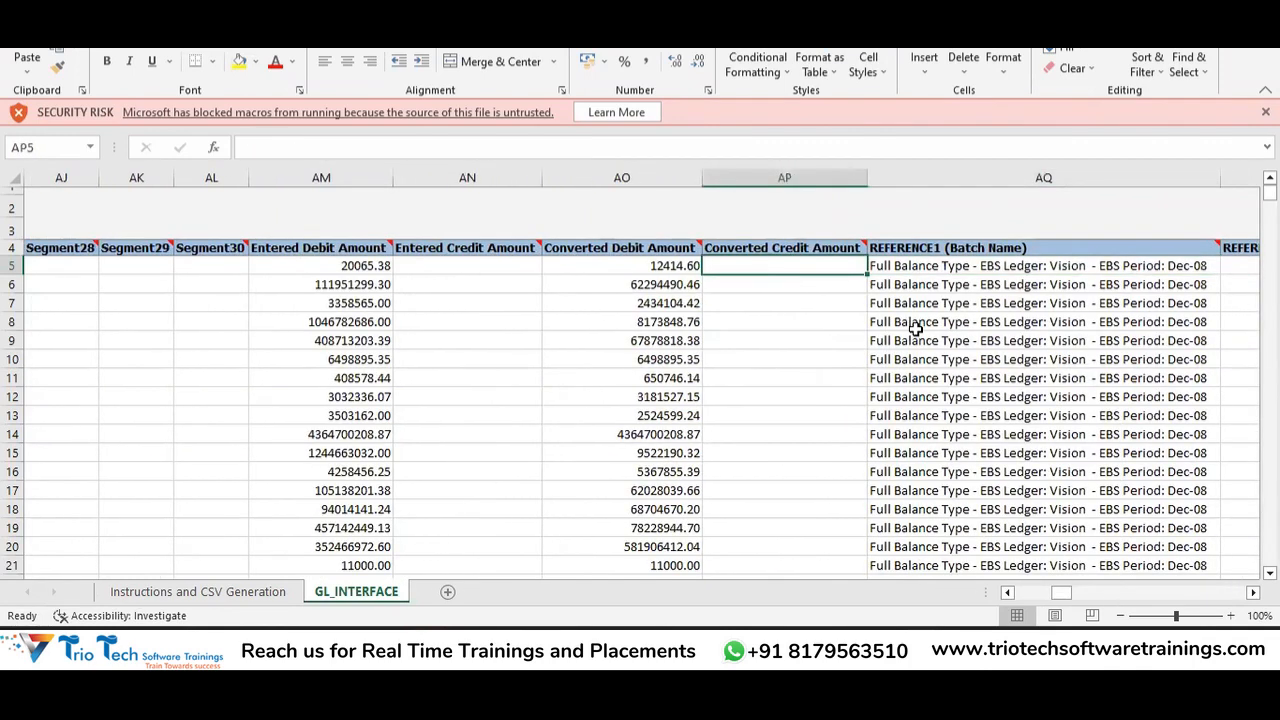
{"action": "key", "text": "Left"}
{"action": "key", "text": "Right"}
{"action": "key", "text": "Left"}
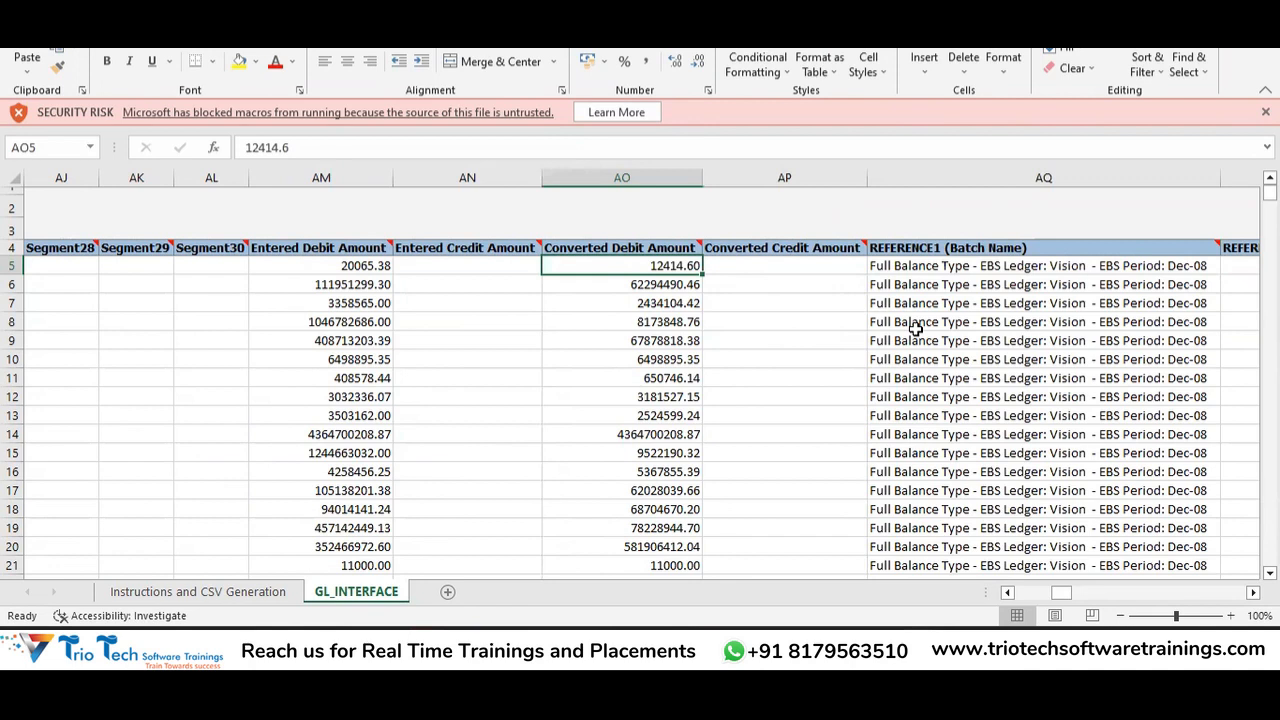
{"action": "key", "text": "Right"}
{"action": "key", "text": "Left"}
{"action": "key", "text": "Right"}
{"action": "key", "text": "Right"}
Locate the Currency Conversion Type, Date and Rate columns and select the first line's conversion cells.
{"action": "key", "text": "Right"}
{"action": "key", "text": "Right"}
{"action": "key", "text": "Right"}
{"action": "key", "text": "Right"}
{"action": "key", "text": "Right"}
{"action": "key", "text": "Right"}
{"action": "key", "text": "Right"}
{"action": "key", "text": "Right"}
{"action": "key", "text": "Right"}
{"action": "key", "text": "Right"}
{"action": "key", "text": "Right"}
{"action": "key", "text": "Right"}
{"action": "key", "text": "Right"}
{"action": "key", "text": "Right"}
{"action": "key", "text": "Right"}
{"action": "key", "text": "Left"}
{"action": "key", "text": "Left"}
{"action": "key", "text": "Left"}
{"action": "key", "text": "Up"}
{"action": "key", "text": "Right"}
{"action": "key", "text": "Down"}
{"action": "key", "text": "Left"}
{"action": "key", "text": "Up"}
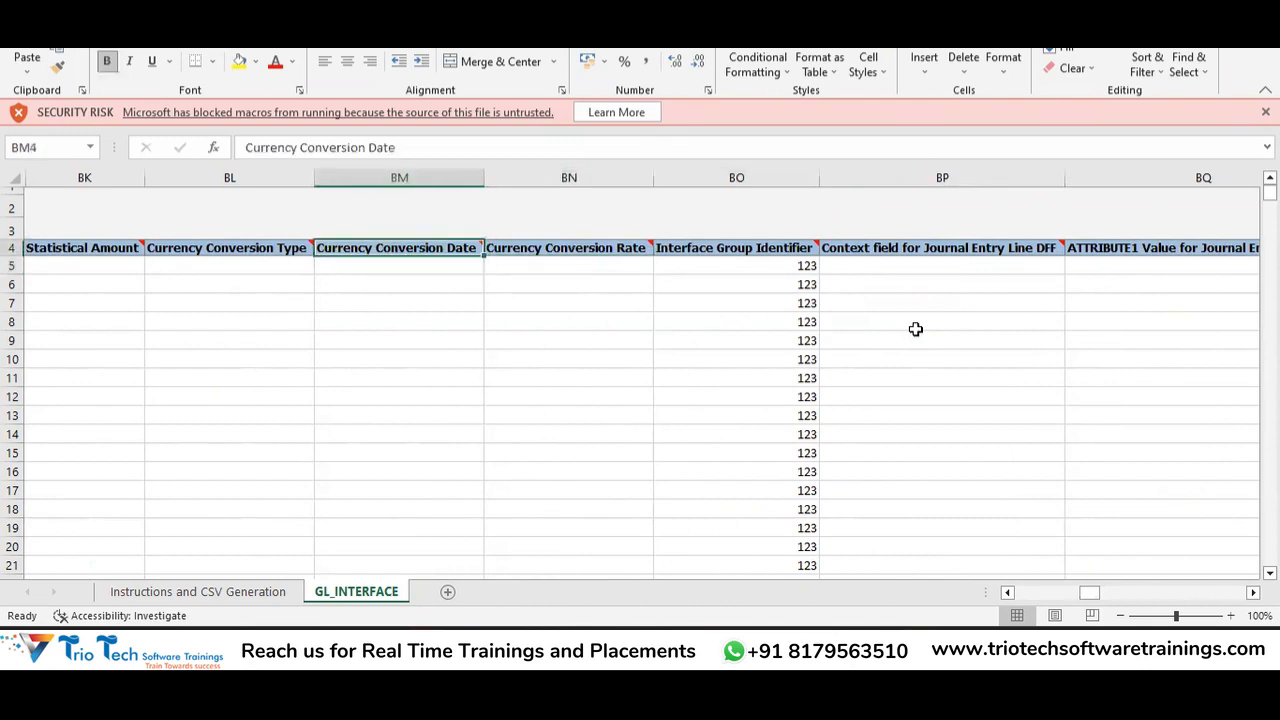
{"action": "key", "text": "Left"}
{"action": "key", "text": "Down"}
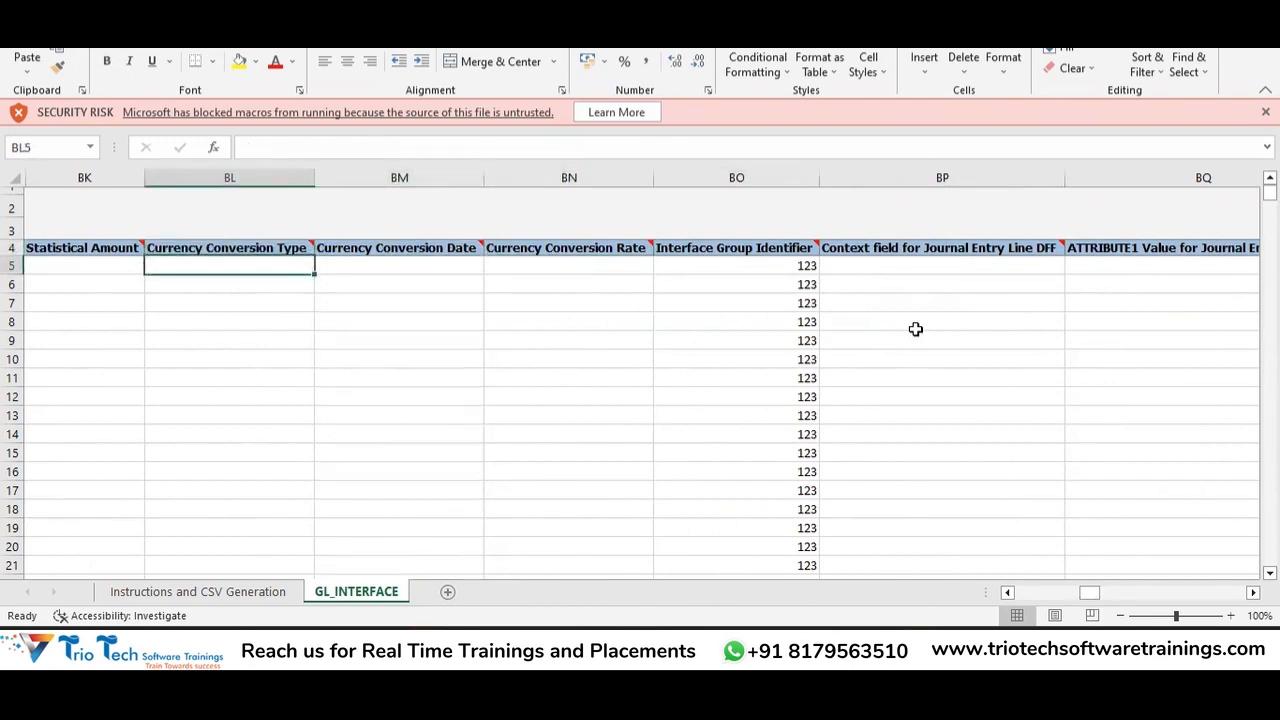
{"action": "key", "text": "shift+Right"}
{"action": "key", "text": "shift+Right"}
{"action": "key", "text": "shift+Right"}
{"action": "key", "text": "shift+Left"}
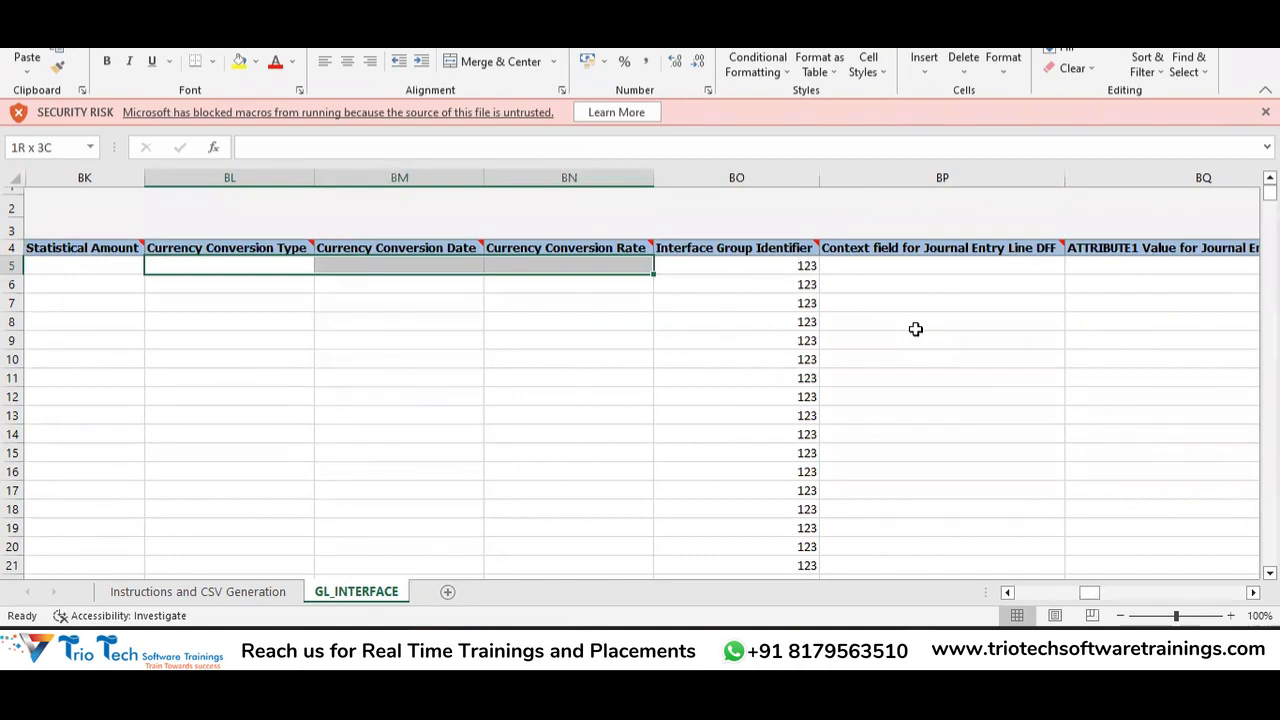
{"action": "key", "text": "Left"}
{"action": "key", "text": "Left"}
{"action": "key", "text": "Left"}
{"action": "key", "text": "Left"}
{"action": "key", "text": "Left"}
{"action": "key", "text": "Left"}
{"action": "key", "text": "Left"}
{"action": "key", "text": "Left"}
{"action": "key", "text": "Left"}
{"action": "key", "text": "Left"}
{"action": "key", "text": "Left"}
{"action": "key", "text": "Left"}
{"action": "key", "text": "Left"}
{"action": "key", "text": "Left"}
{"action": "key", "text": "Left"}
{"action": "key", "text": "Left"}
{"action": "key", "text": "Left"}
{"action": "key", "text": "Left"}
{"action": "key", "text": "Left"}
{"action": "key", "text": "Left"}
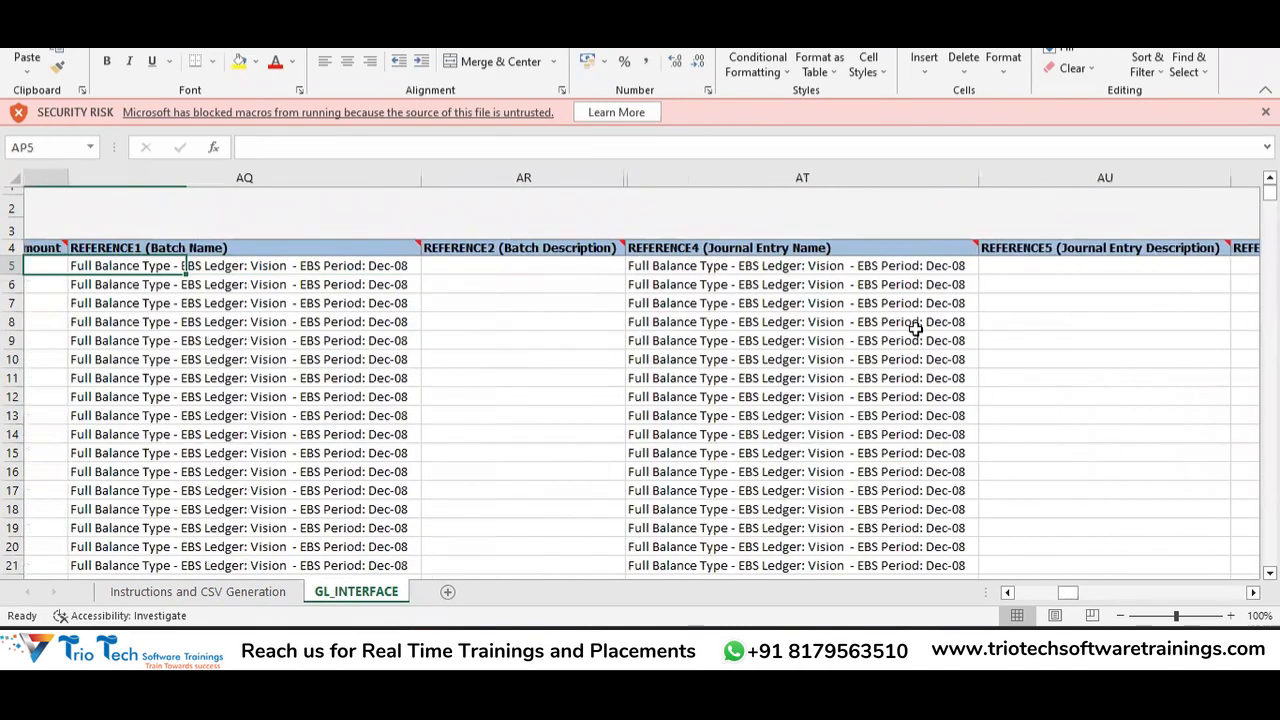
{"action": "key", "text": "Left"}
{"action": "key", "text": "Left"}
{"action": "key", "text": "Left"}
{"action": "key", "text": "Left"}
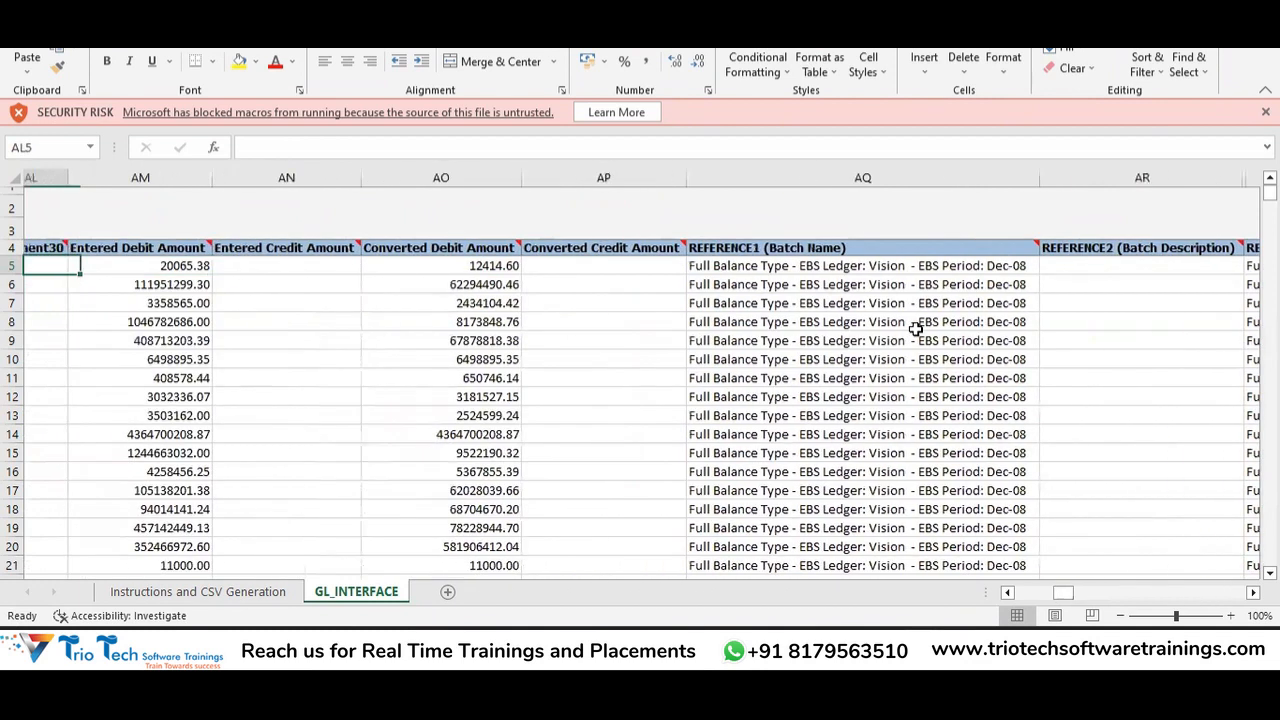
{"action": "key", "text": "Right"}
{"action": "key", "text": "Right"}
{"action": "key", "text": "Right"}
{"action": "key", "text": "Up"}
{"action": "key", "text": "Left"}
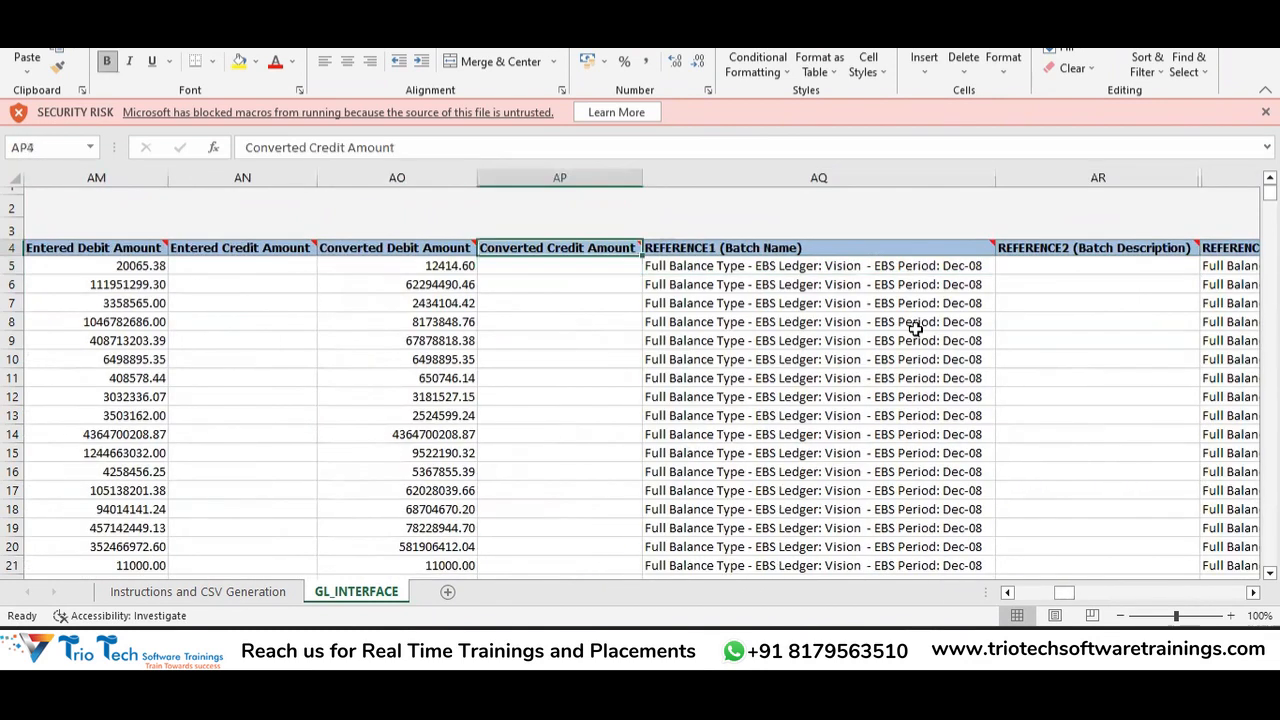
{"action": "key", "text": "Right"}
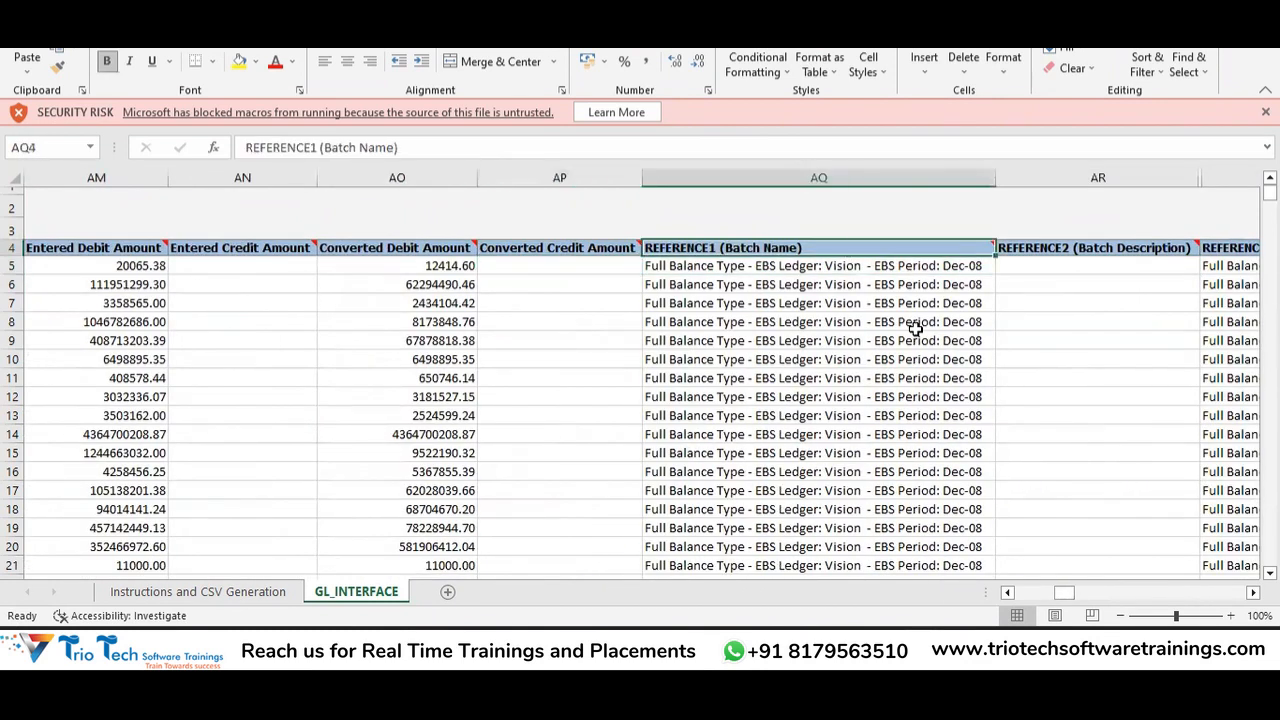
{"action": "mouse_move", "coordinate": [789, 248]}
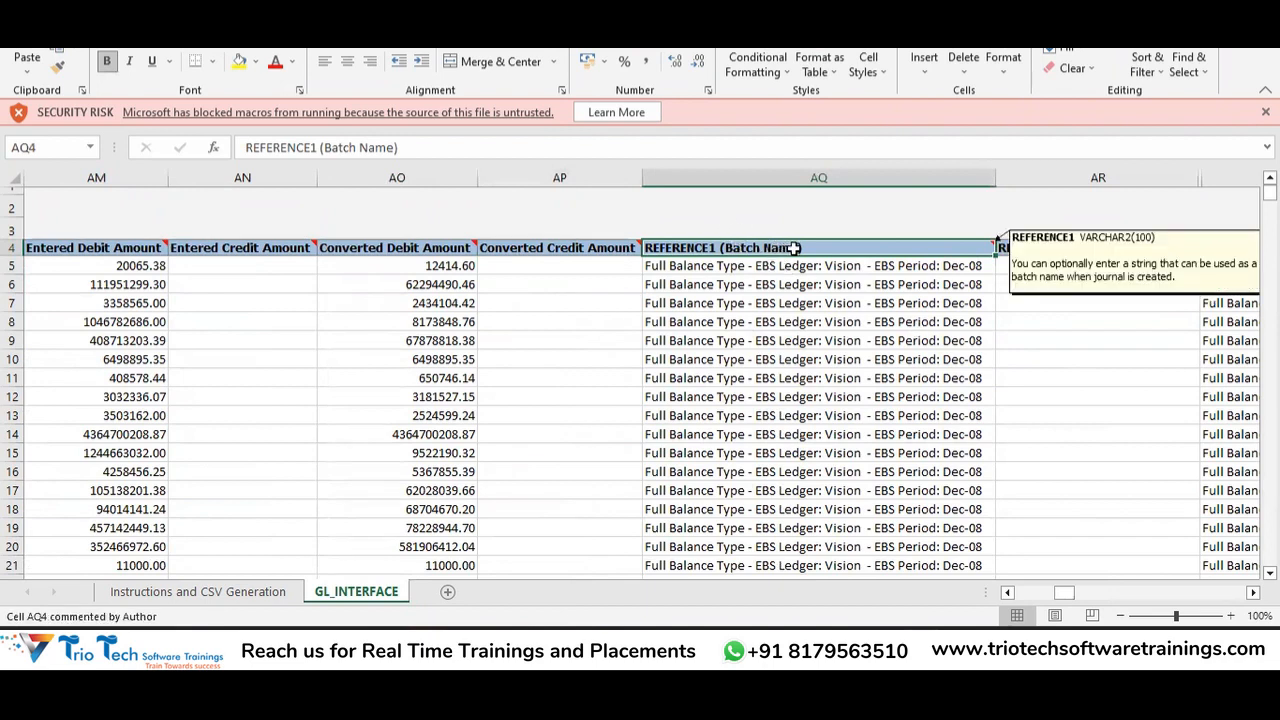
{"action": "left_click", "coordinate": [745, 266]}
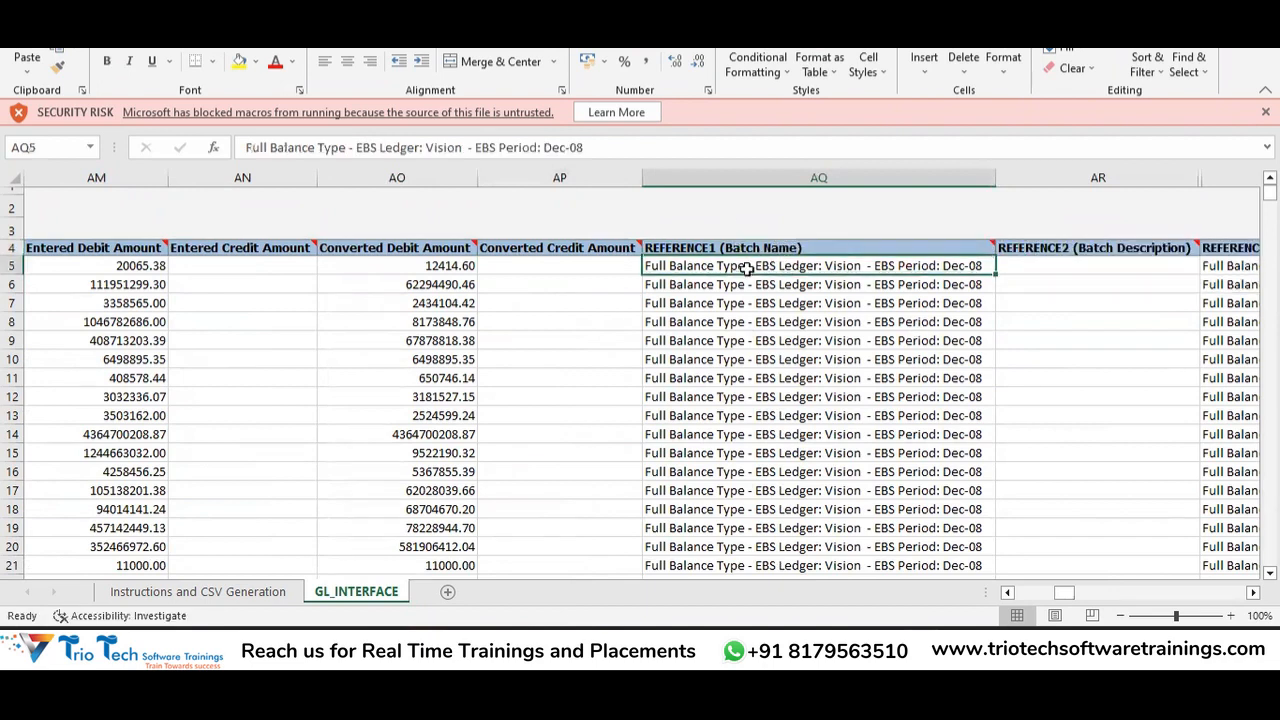
{"action": "key", "text": "Right"}
{"action": "key", "text": "Right"}
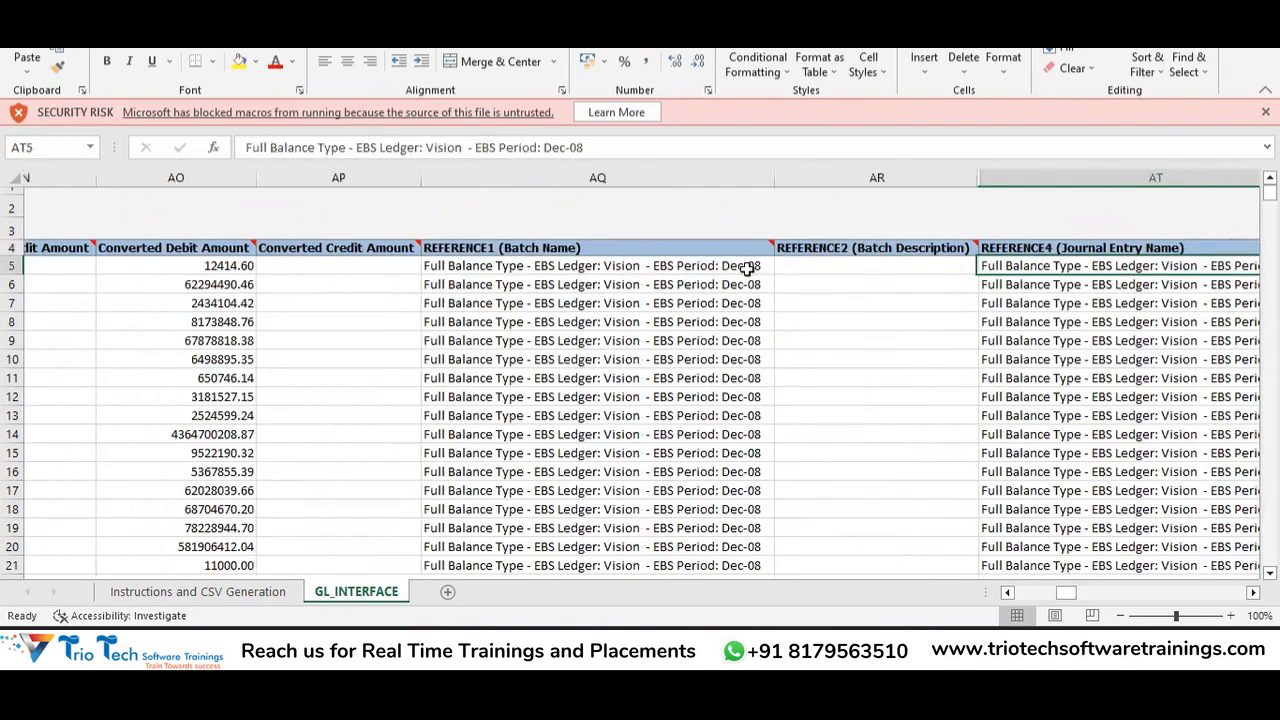
{"action": "key", "text": "Left"}
{"action": "key", "text": "Up"}
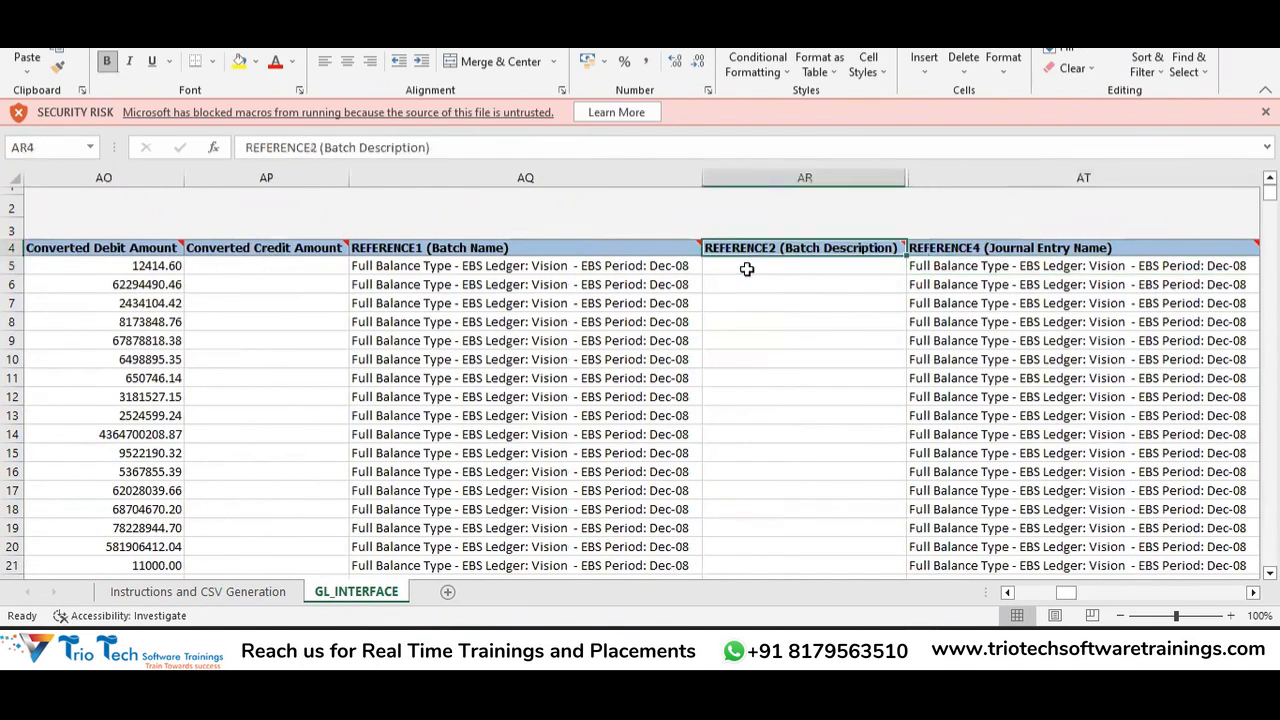
{"action": "key", "text": "Down"}
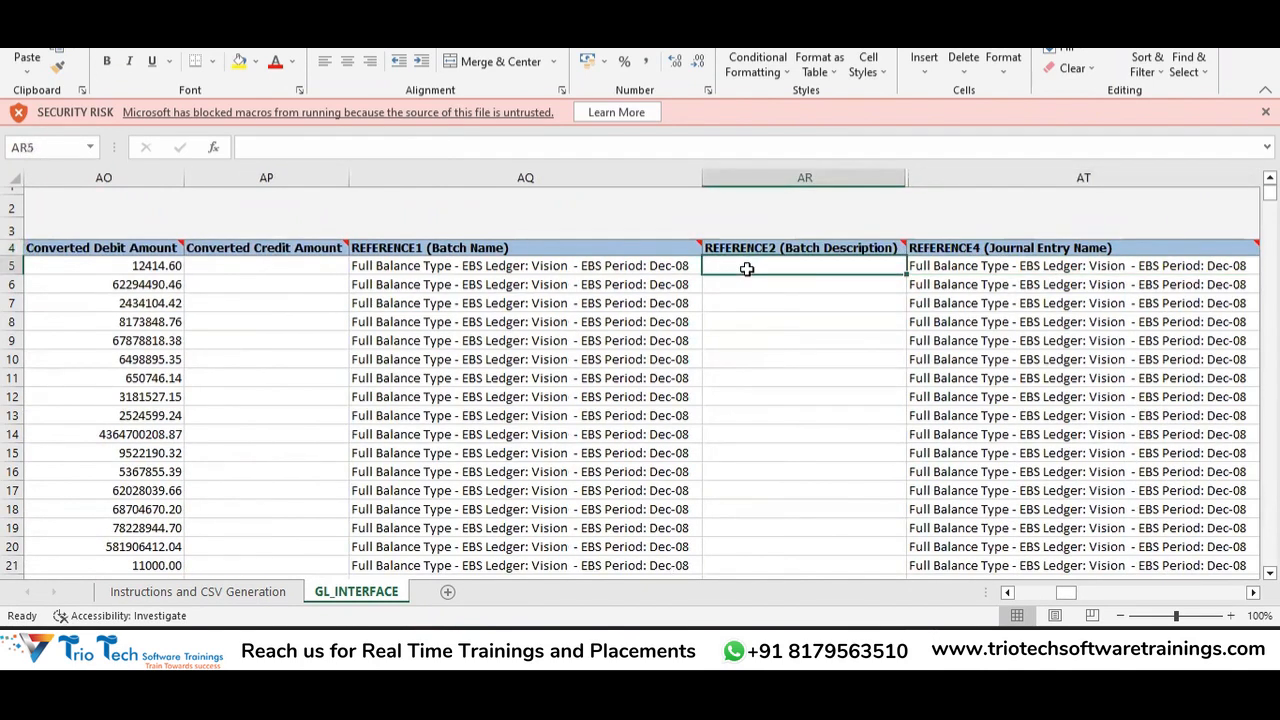
{"action": "key", "text": "Right"}
{"action": "scroll", "coordinate": [748, 268], "scroll_direction": "right", "scroll_amount": 2}
{"action": "key", "text": "Up"}
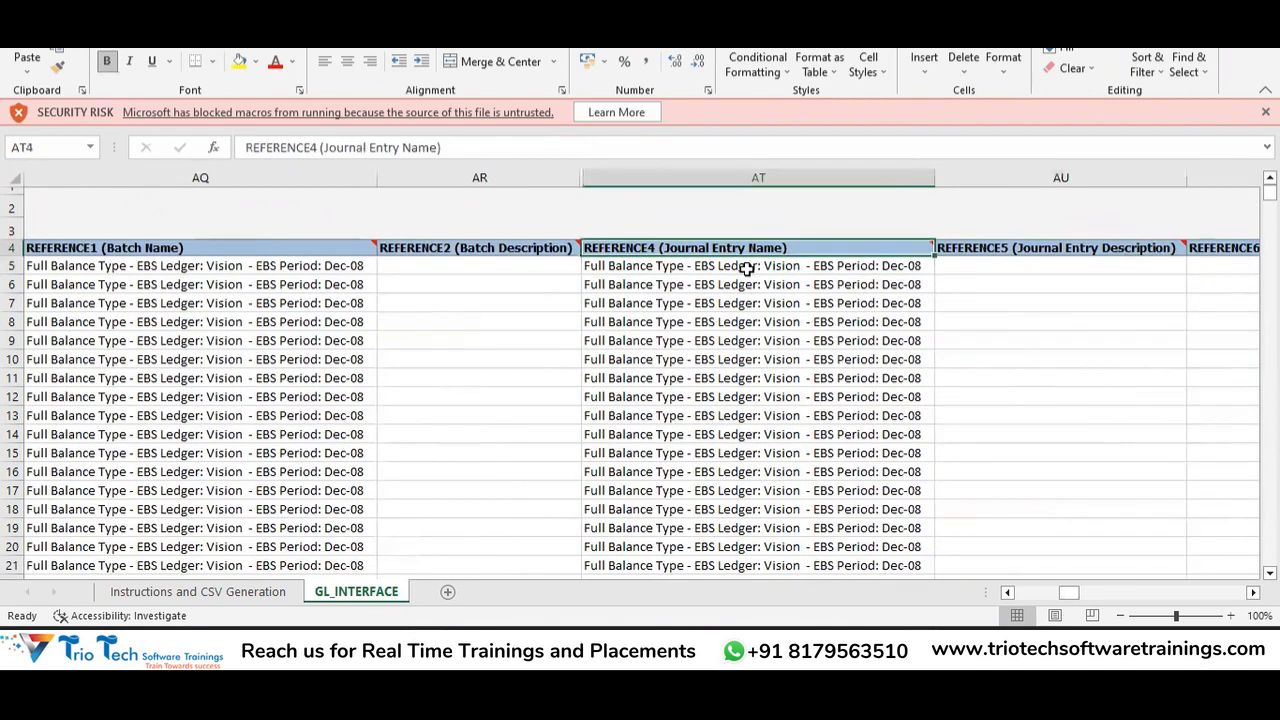
Unhide column AS (REFERENCE3) and check the REFERENCE3 and REFERENCE4 values in row 5.
{"action": "double_click", "coordinate": [585, 177]}
{"action": "left_click", "coordinate": [641, 246]}
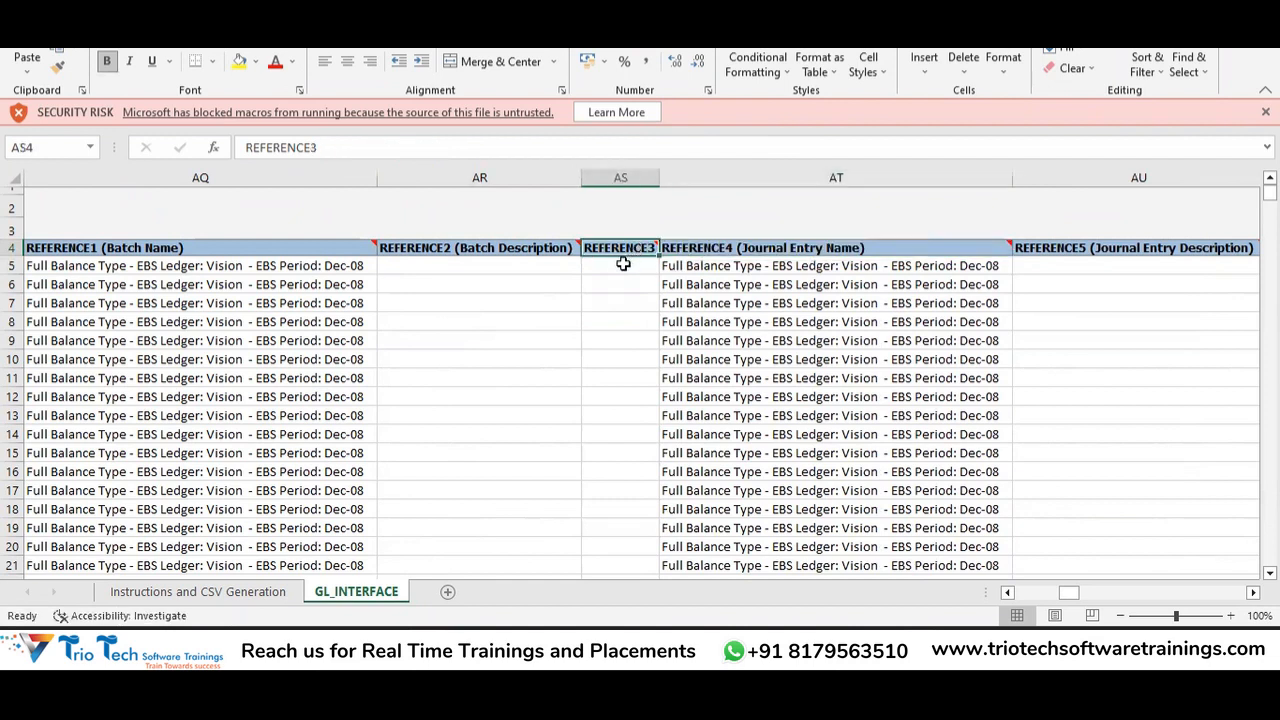
{"action": "key", "text": "Down"}
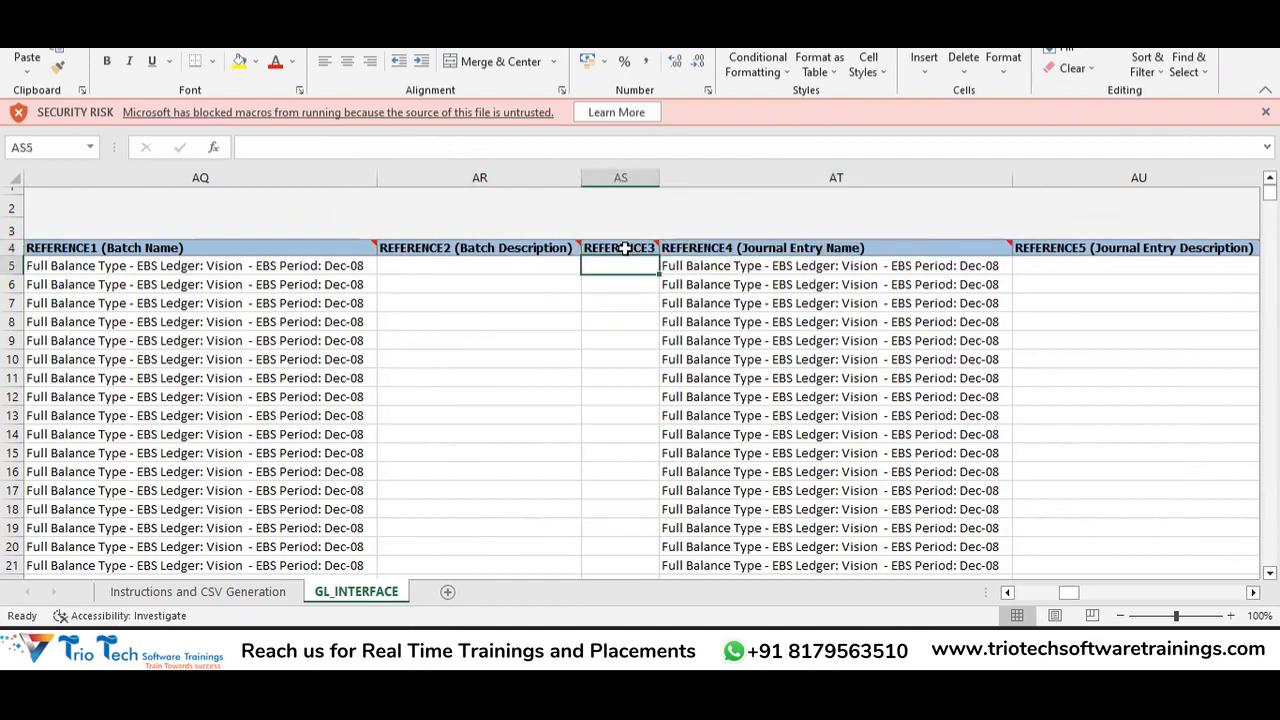
{"action": "left_click", "coordinate": [697, 248]}
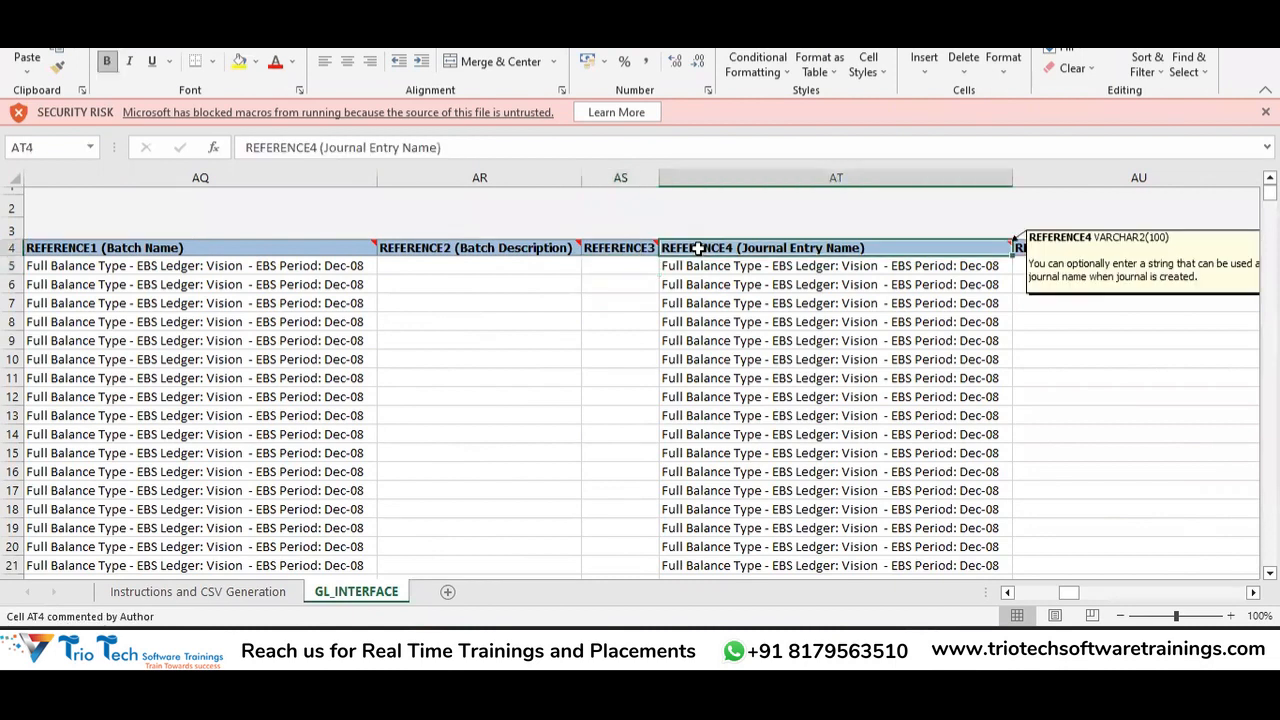
{"action": "key", "text": "Down"}
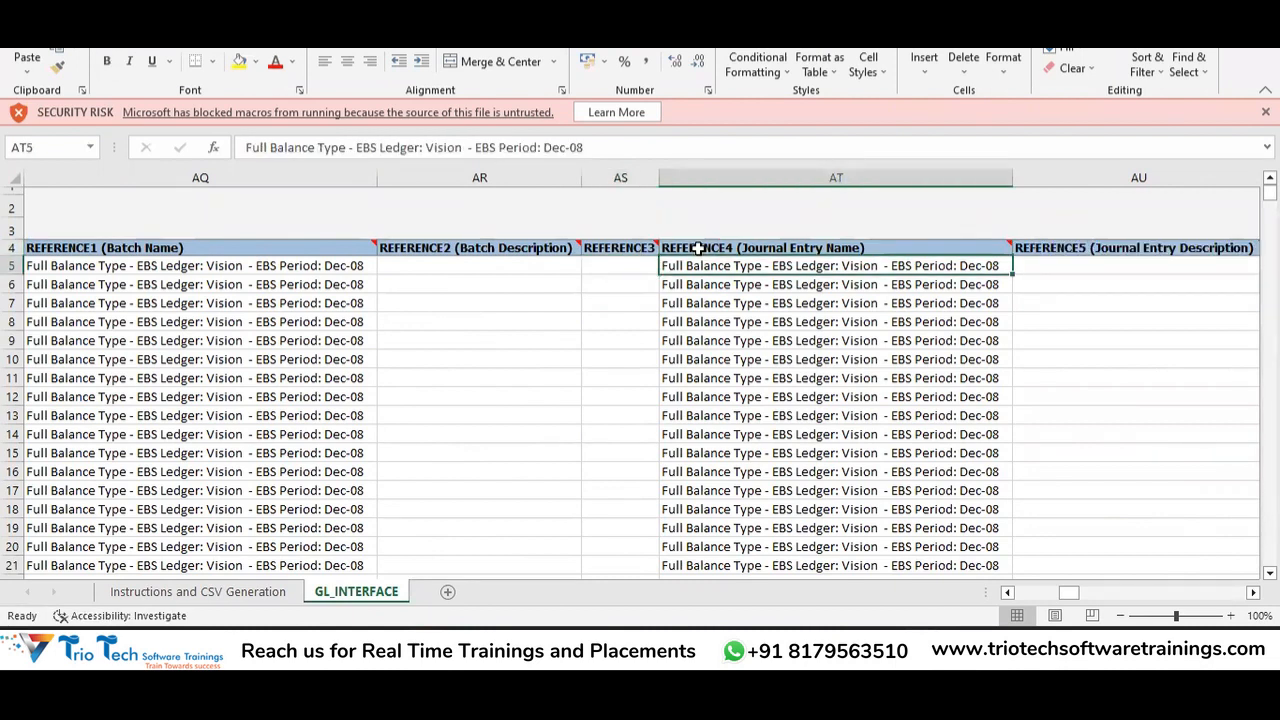
Confirm the REFERENCE5 description and REFERENCE6 reference cells are empty on row 5.
{"action": "scroll", "coordinate": [697, 248], "scroll_direction": "right", "scroll_amount": 1}
{"action": "left_click", "coordinate": [697, 248]}
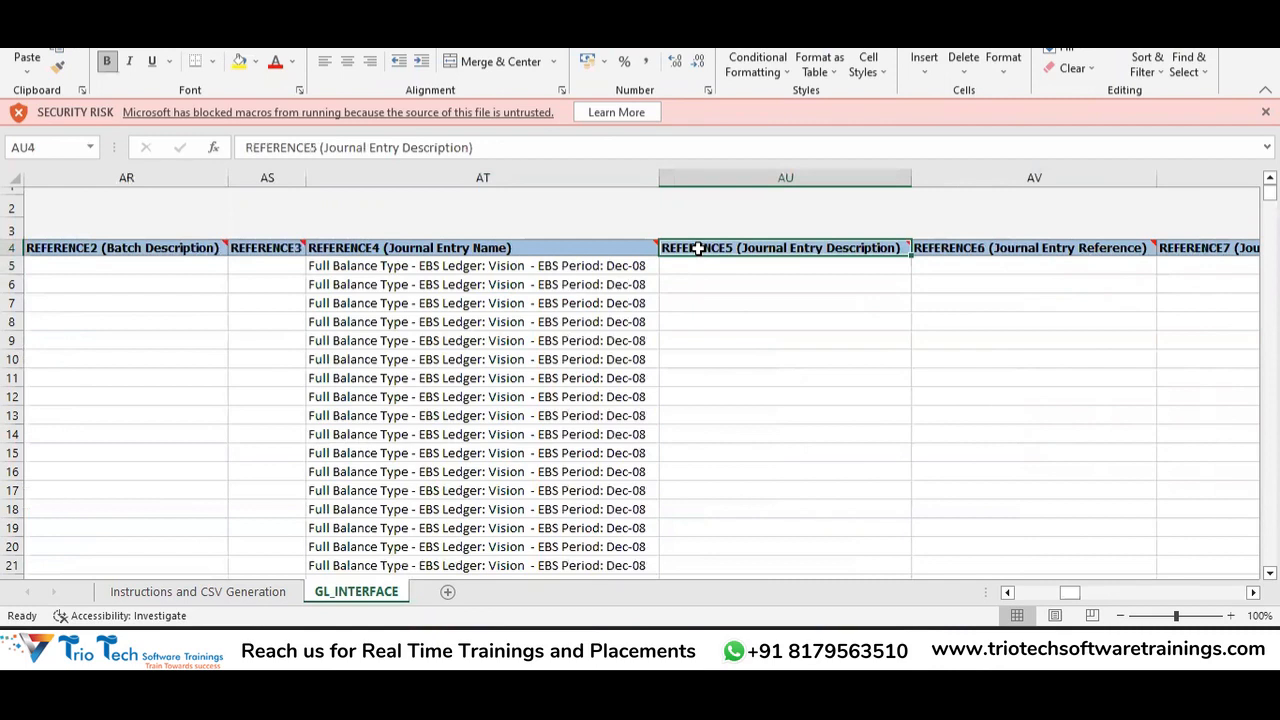
{"action": "key", "text": "Down"}
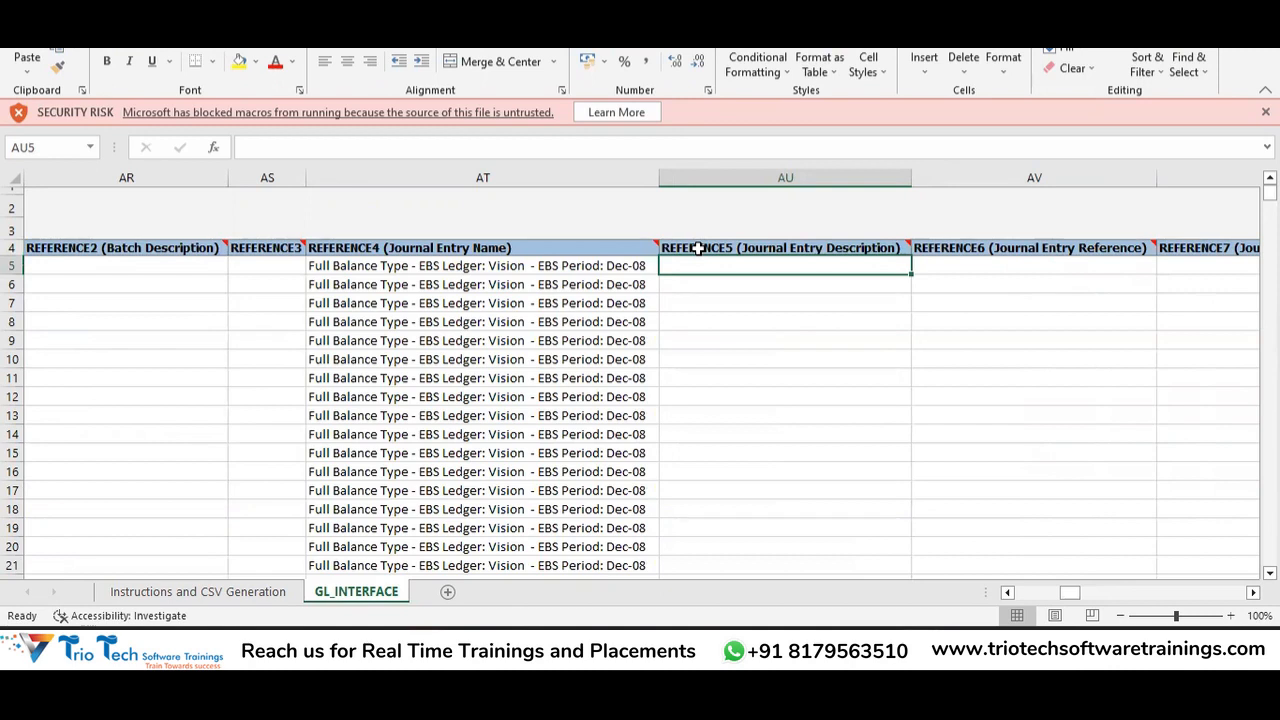
{"action": "key", "text": "Right"}
{"action": "key", "text": "Up"}
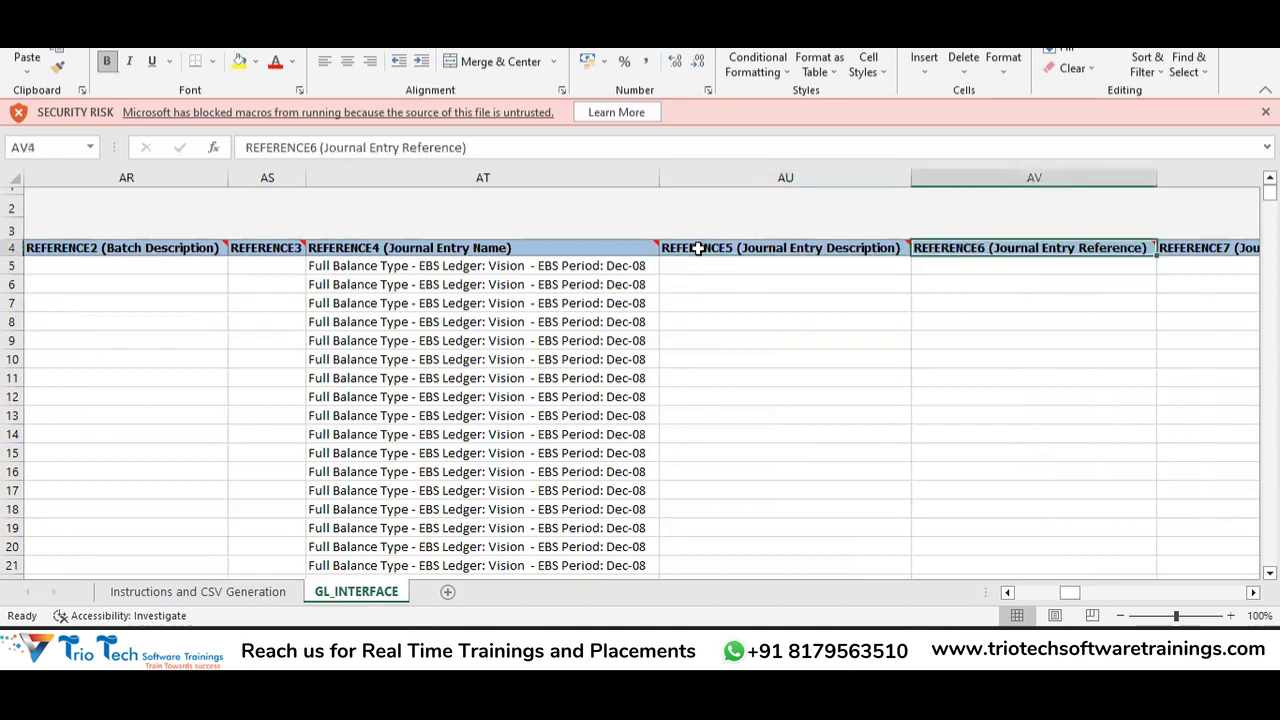
{"action": "key", "text": "Down"}
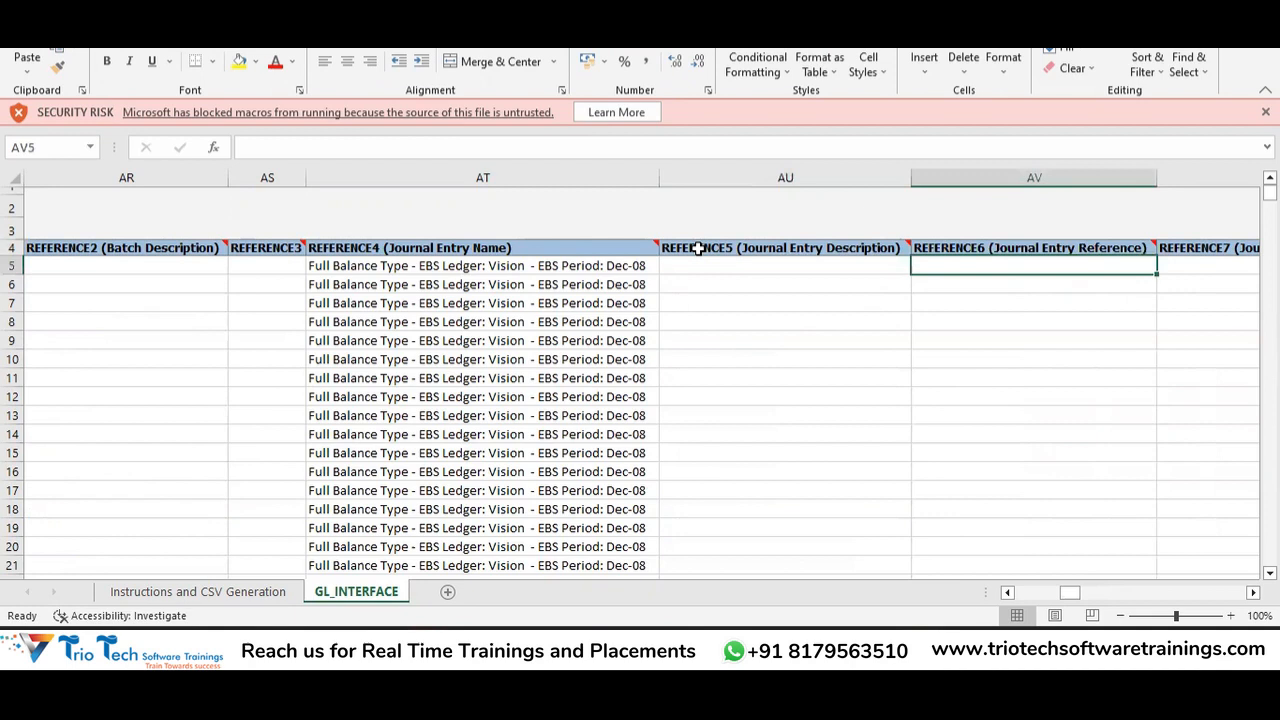
{"action": "key", "text": "Up"}
{"action": "key", "text": "Down"}
{"action": "key", "text": "Up"}
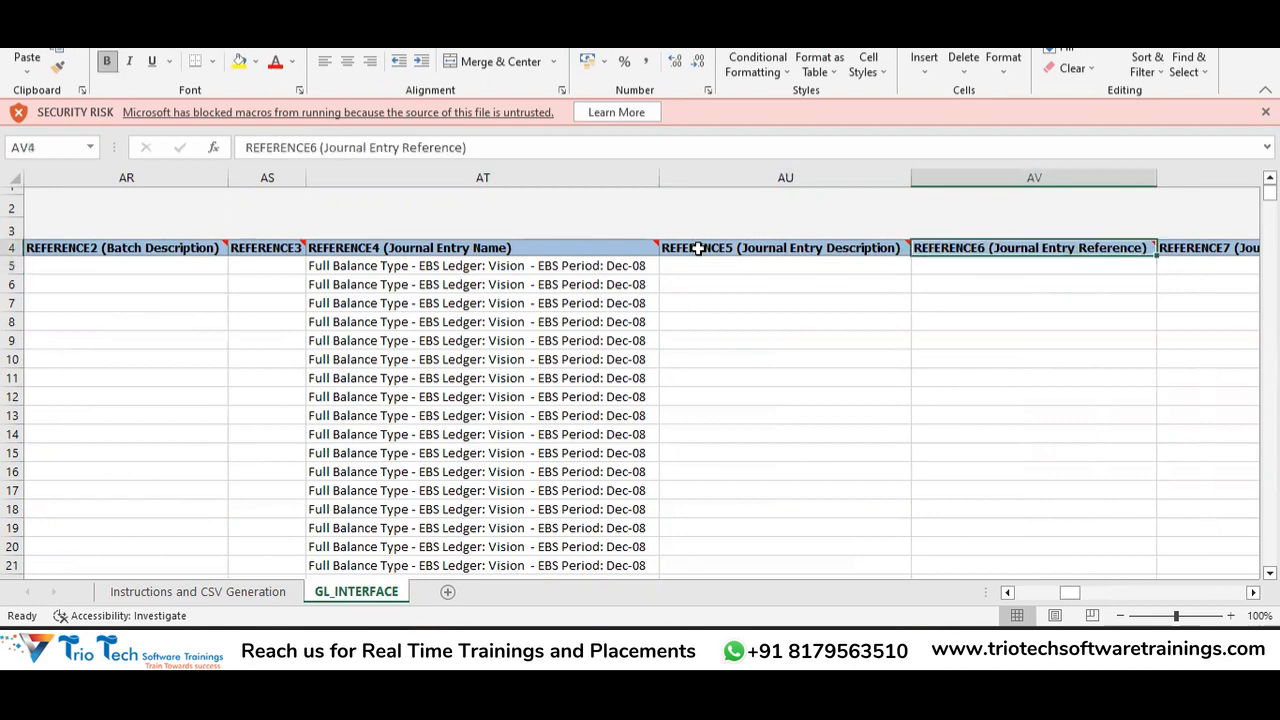
{"action": "key", "text": "Down"}
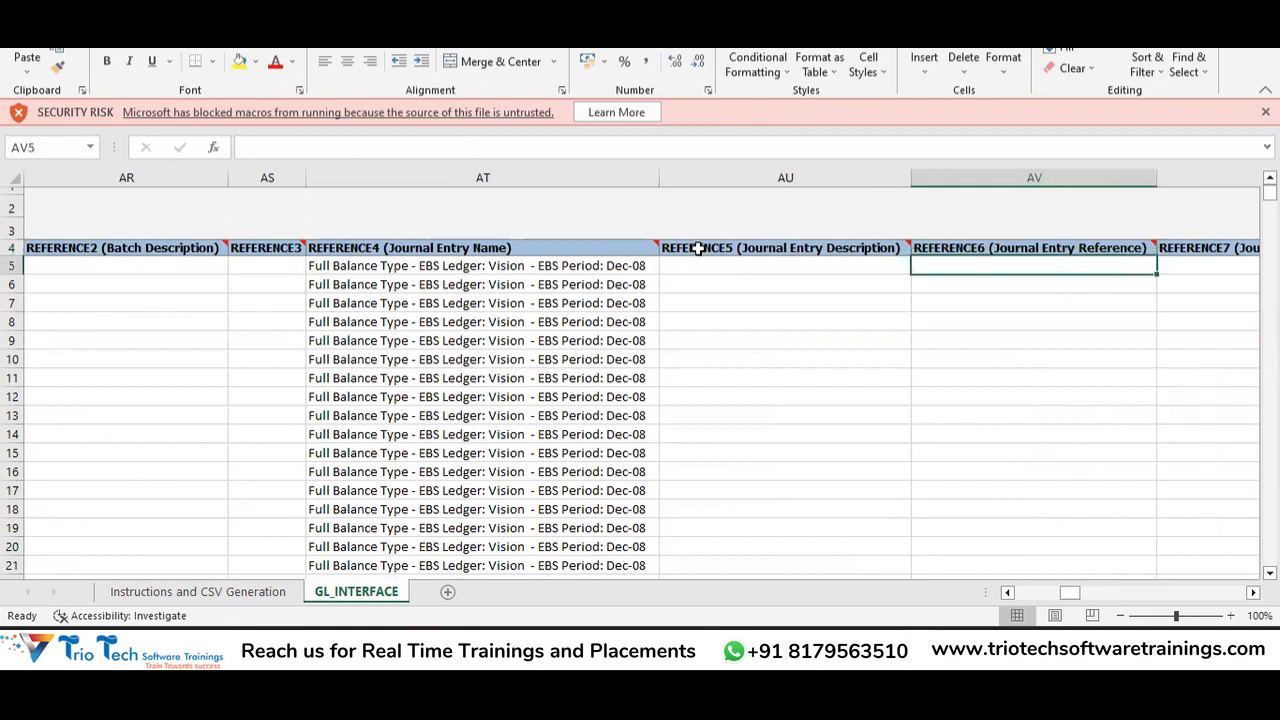
Move across the REFERENCE7 reversal columns and select the Currency Conversion Type and Date headers.
{"action": "key", "text": "Right"}
{"action": "key", "text": "Left"}
{"action": "key", "text": "Left"}
{"action": "key", "text": "Right"}
{"action": "key", "text": "Right"}
{"action": "key", "text": "Right"}
{"action": "key", "text": "Left"}
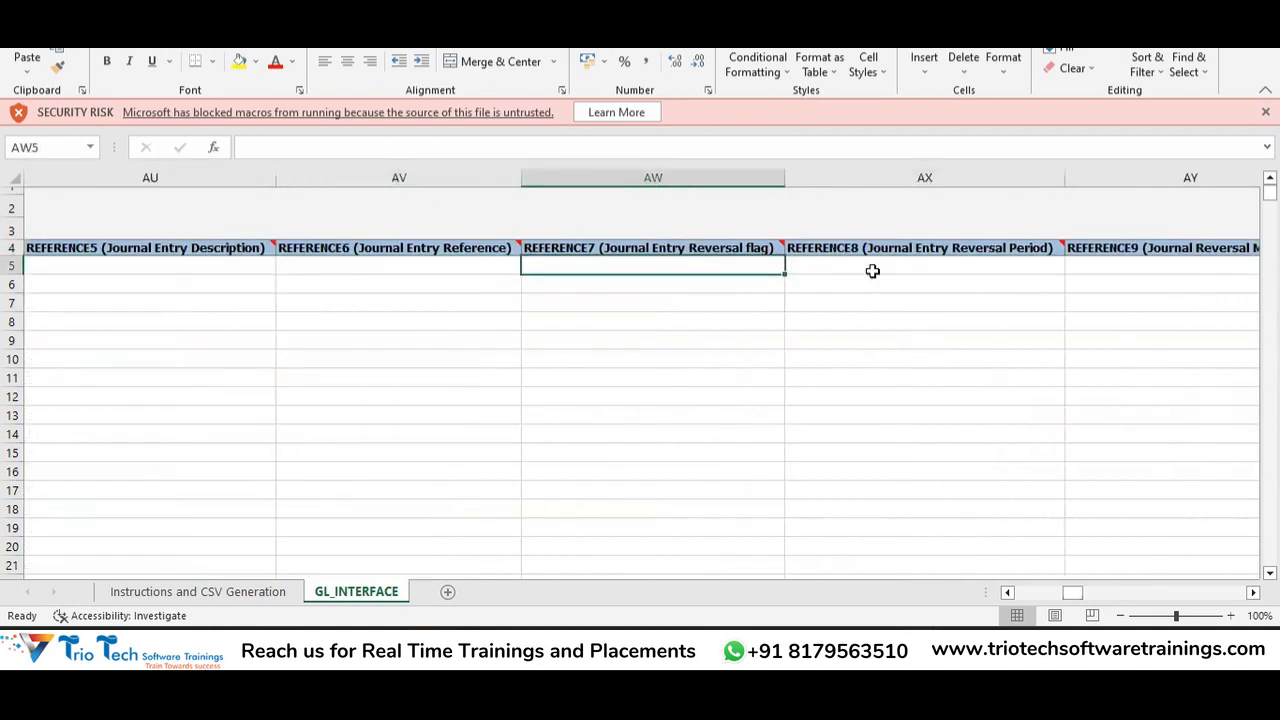
{"action": "key", "text": "Right"}
{"action": "key", "text": "Right"}
{"action": "key", "text": "Right"}
{"action": "key", "text": "Right"}
{"action": "key", "text": "Right"}
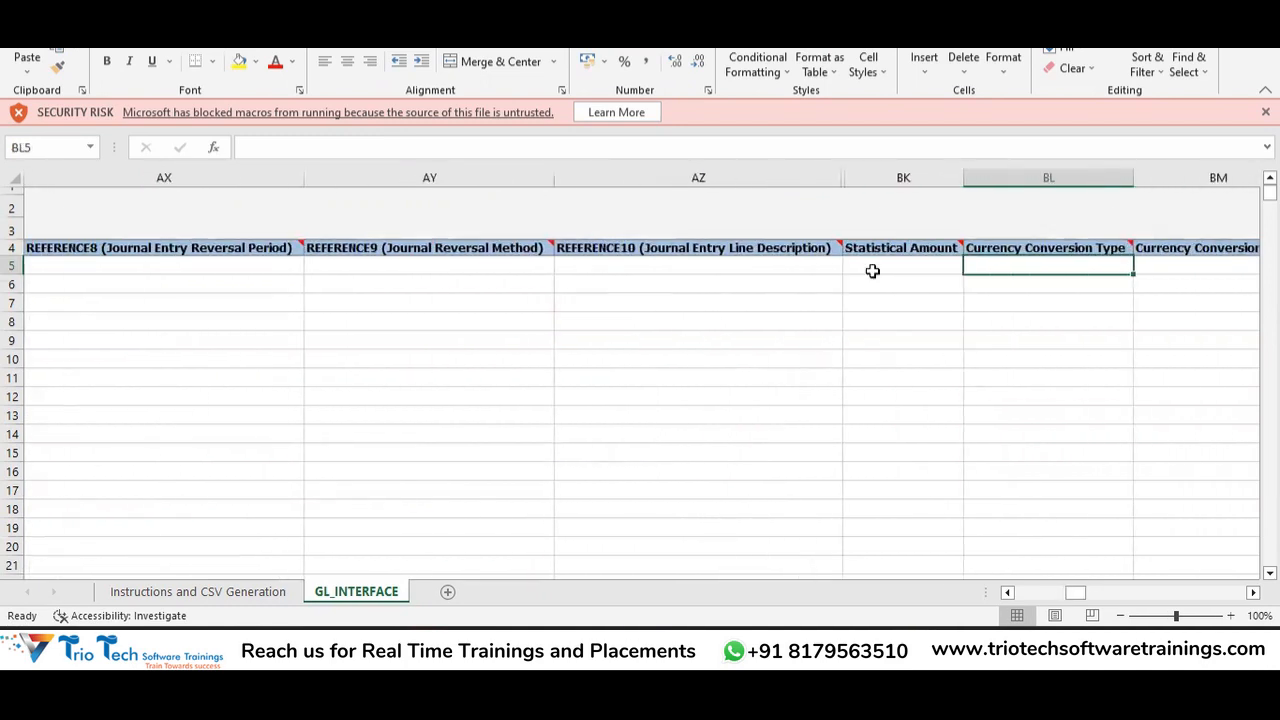
{"action": "key", "text": "Right"}
{"action": "key", "text": "Left"}
{"action": "key", "text": "Left"}
{"action": "key", "text": "Up"}
{"action": "key", "text": "Right"}
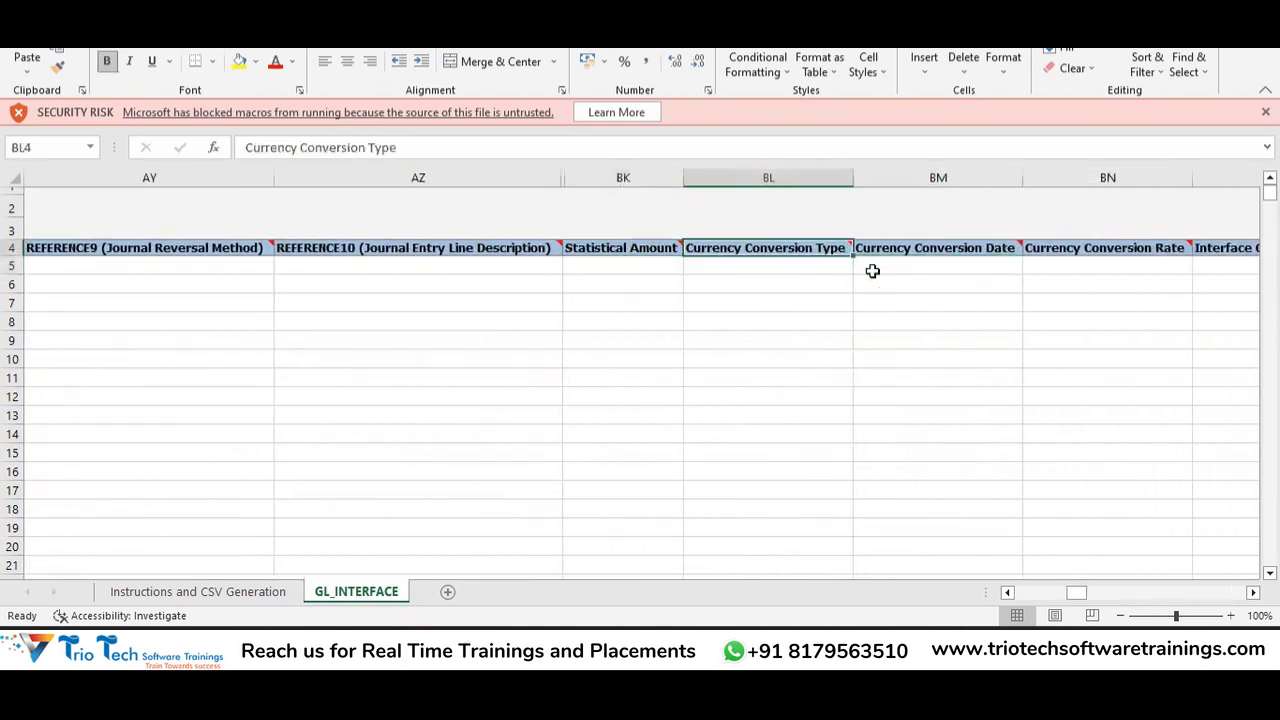
{"action": "key", "text": "shift+Right"}
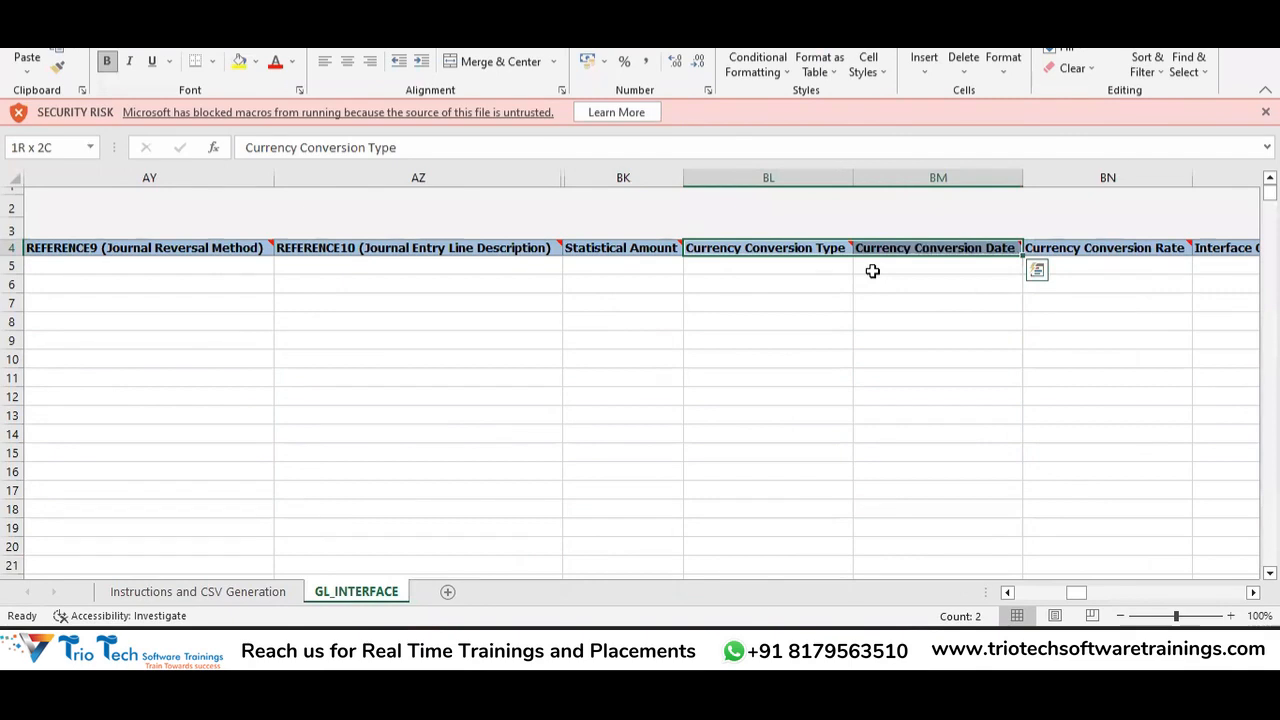
Extend the selection to the Currency Conversion Rate header and confirm its row 5 cell is empty.
{"action": "key", "text": "shift+Right"}
{"action": "key", "text": "Down"}
{"action": "key", "text": "Right"}
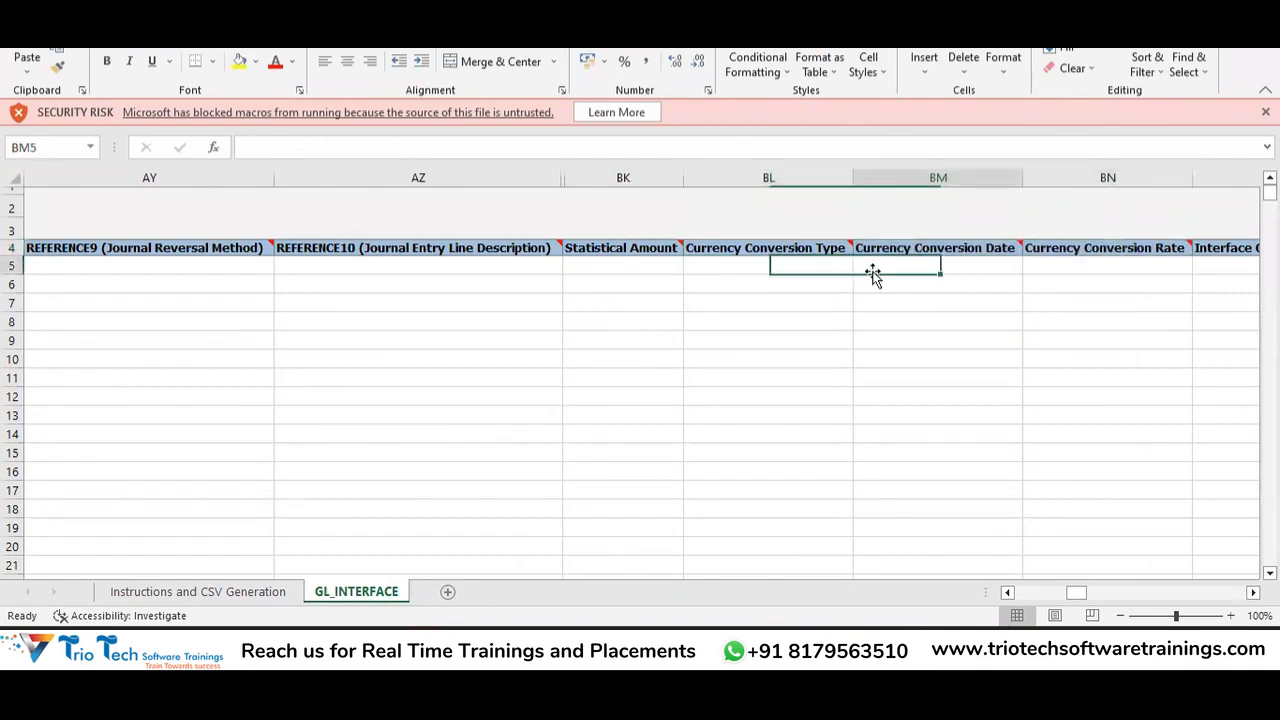
{"action": "key", "text": "Right"}
{"action": "key", "text": "Right"}
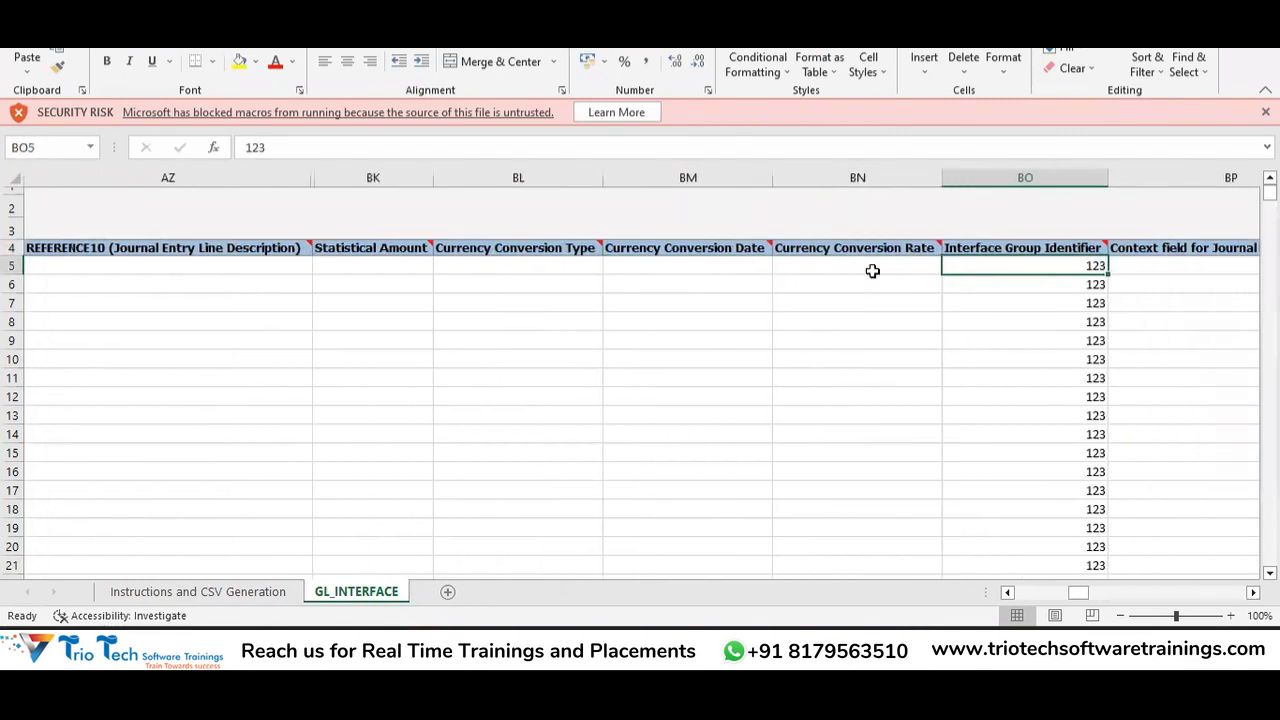
{"action": "left_click", "coordinate": [872, 271]}
{"action": "key", "text": "Up"}
{"action": "key", "text": "Down"}
{"action": "key", "text": "Left"}
{"action": "key", "text": "Up"}
{"action": "key", "text": "Down"}
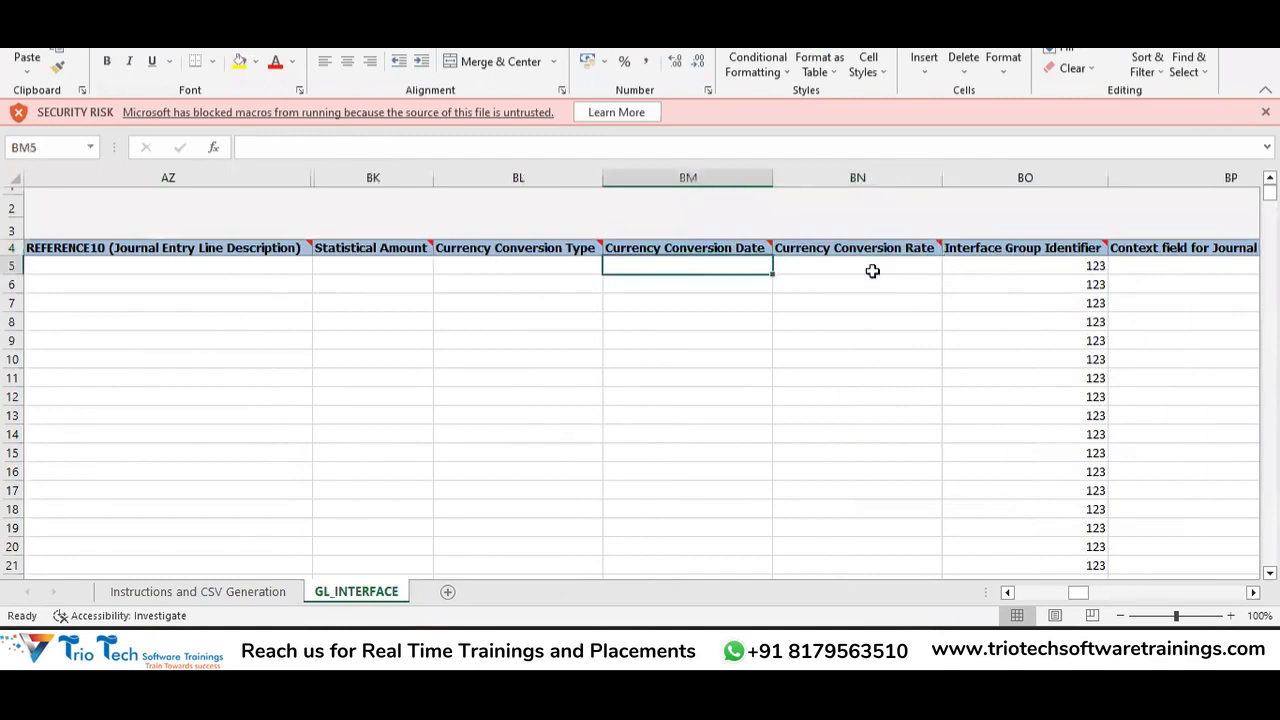
Check the empty Currency Conversion Type and Date cells, then reach Interface Group Identifier 123.
{"action": "key", "text": "Left"}
{"action": "key", "text": "Up"}
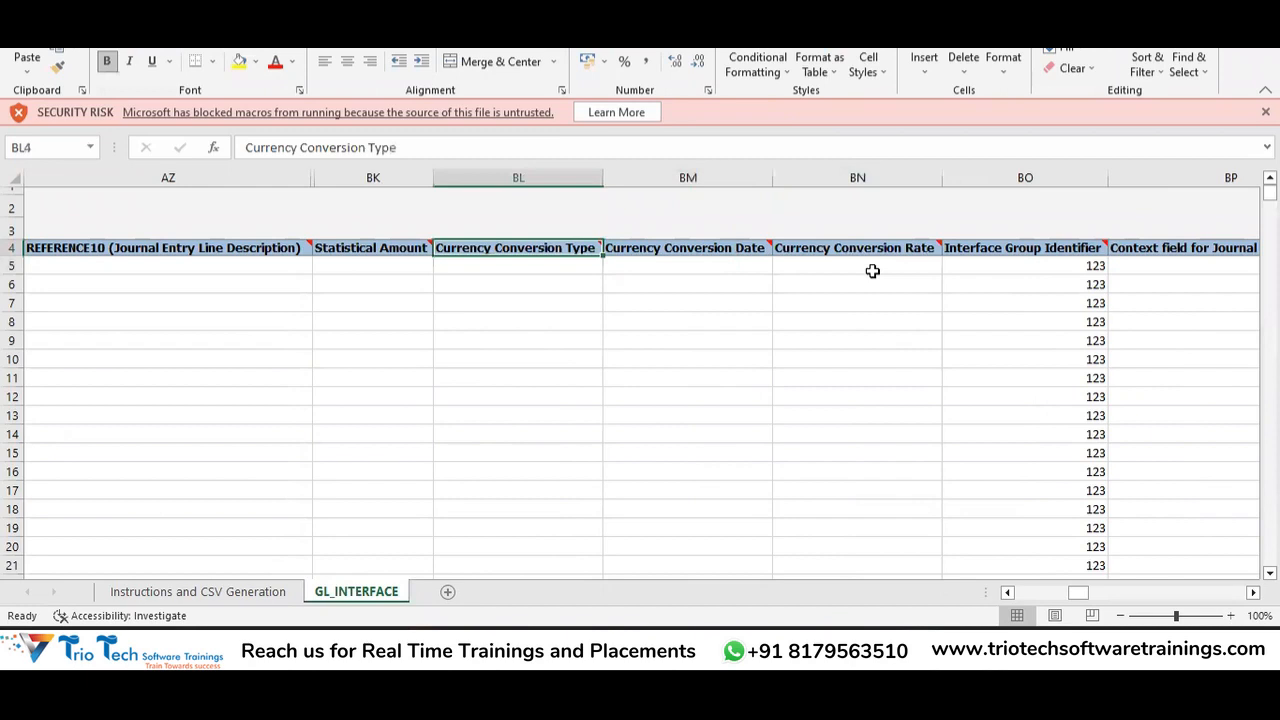
{"action": "key", "text": "shift+Down"}
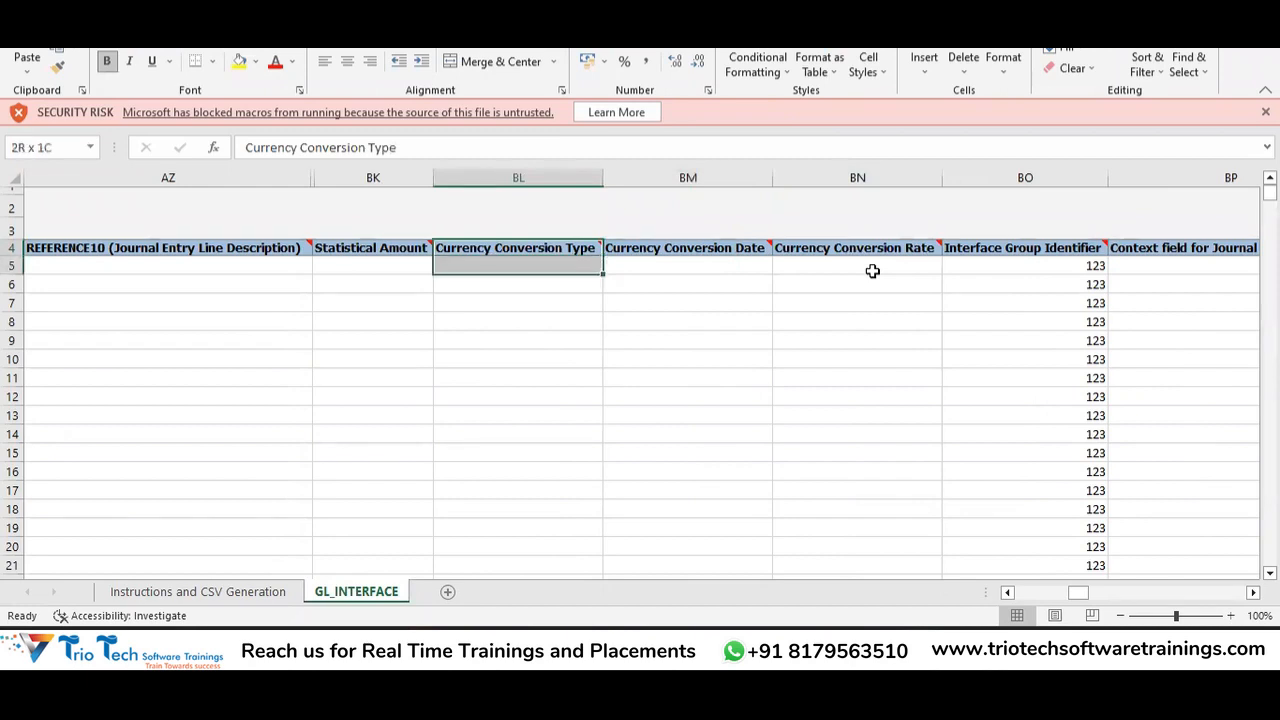
{"action": "key", "text": "Right"}
{"action": "key", "text": "shift+Down"}
{"action": "key", "text": "Left"}
{"action": "key", "text": "Down"}
{"action": "key", "text": "Right"}
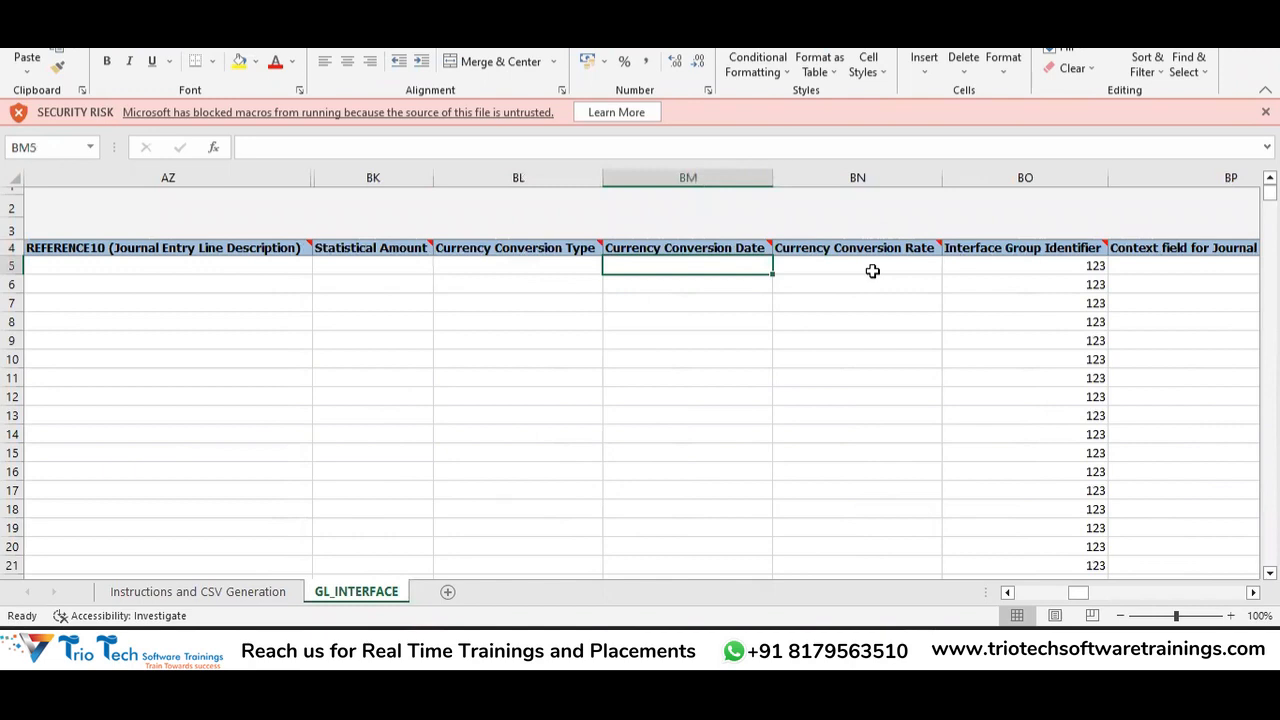
{"action": "key", "text": "Left"}
{"action": "key", "text": "Right"}
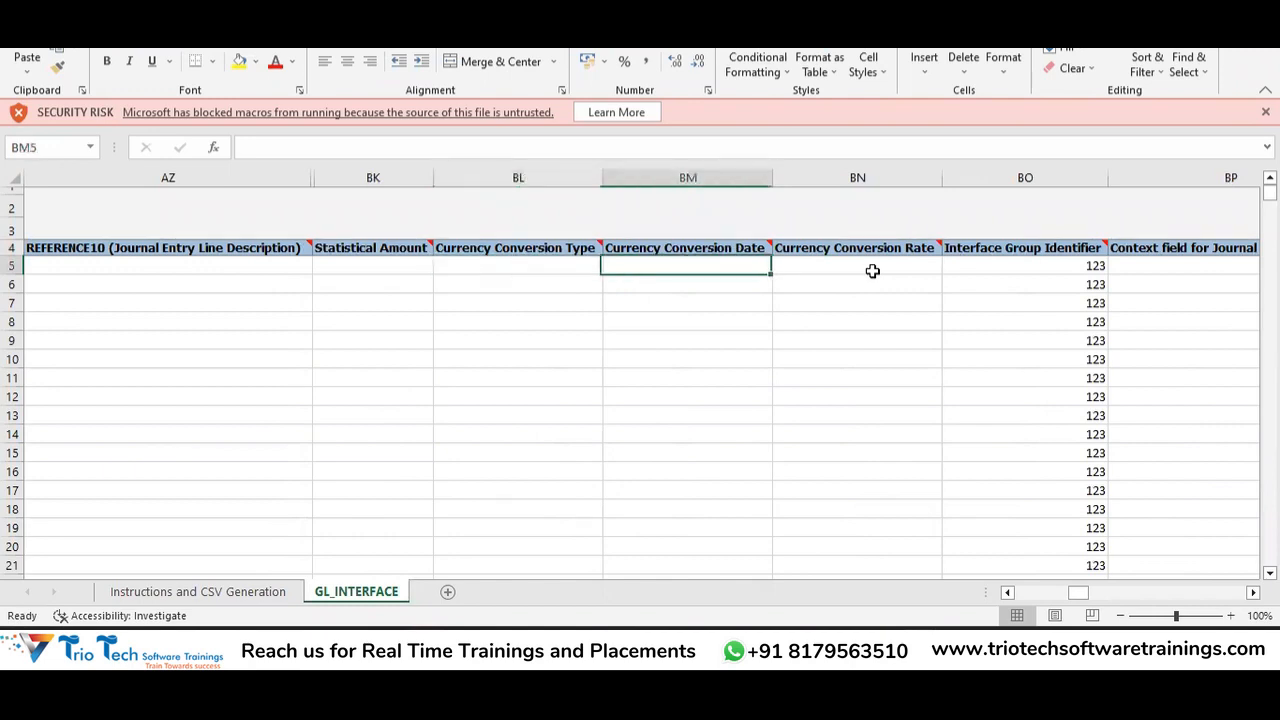
{"action": "key", "text": "Right"}
{"action": "key", "text": "Right"}
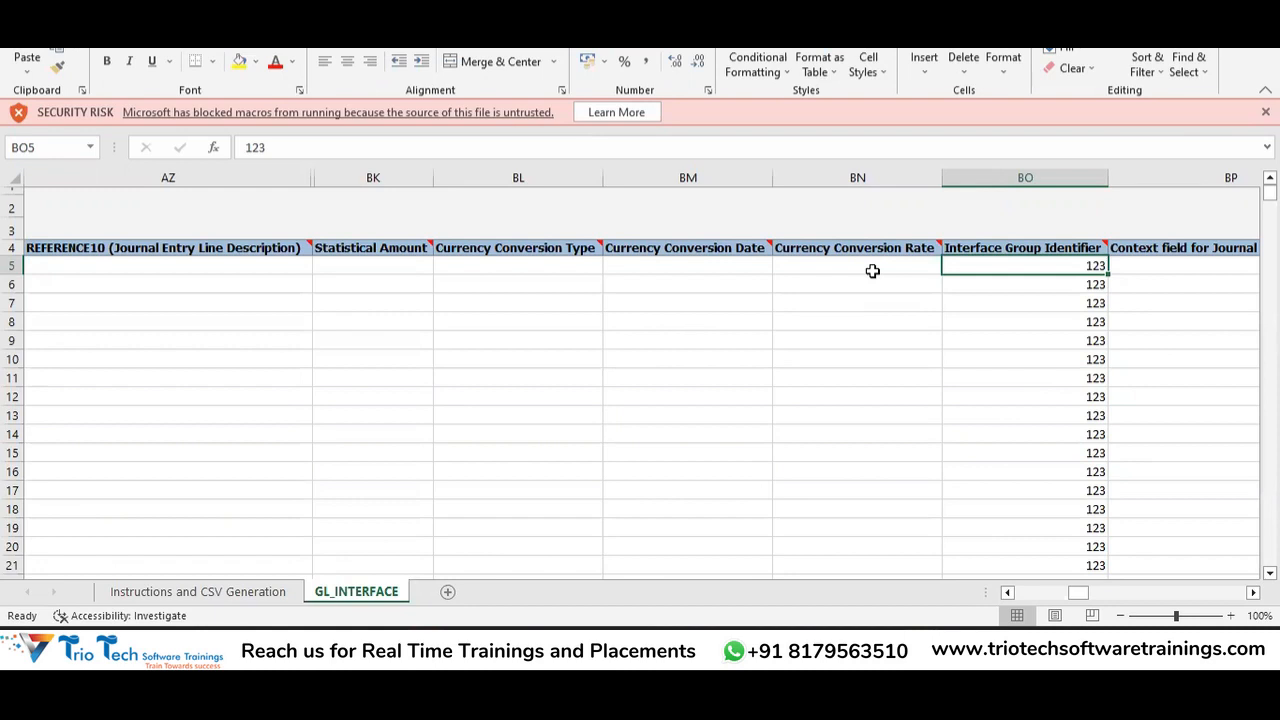
{"action": "key", "text": "Down"}
{"action": "key", "text": "Down"}
{"action": "key", "text": "Down"}
{"action": "key", "text": "Down"}
{"action": "key", "text": "Down"}
{"action": "key", "text": "Left"}
{"action": "key", "text": "Left"}
{"action": "key", "text": "Up"}
{"action": "key", "text": "Up"}
{"action": "key", "text": "Up"}
{"action": "key", "text": "Up"}
{"action": "key", "text": "Up"}
{"action": "key", "text": "Up"}
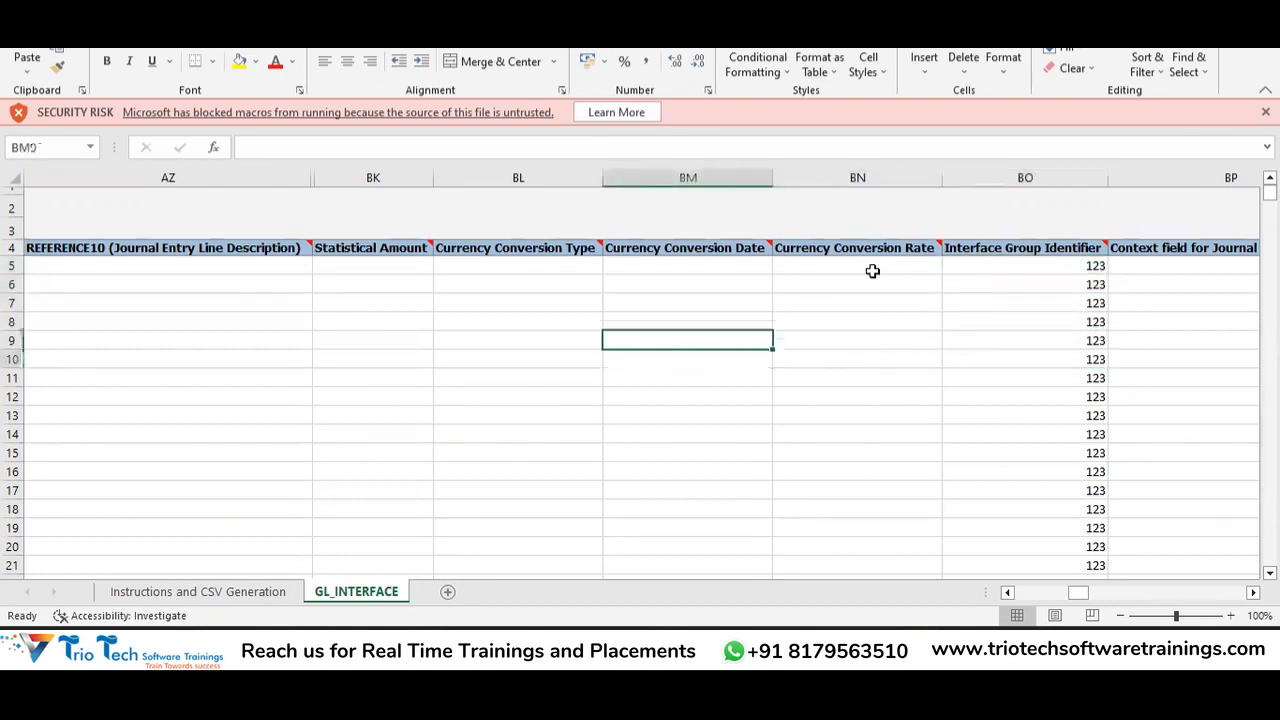
{"action": "key", "text": "Down"}
{"action": "key", "text": "Down"}
{"action": "key", "text": "Down"}
{"action": "key", "text": "Down"}
{"action": "key", "text": "Down"}
{"action": "key", "text": "Down"}
{"action": "key", "text": "Down"}
{"action": "key", "text": "Down"}
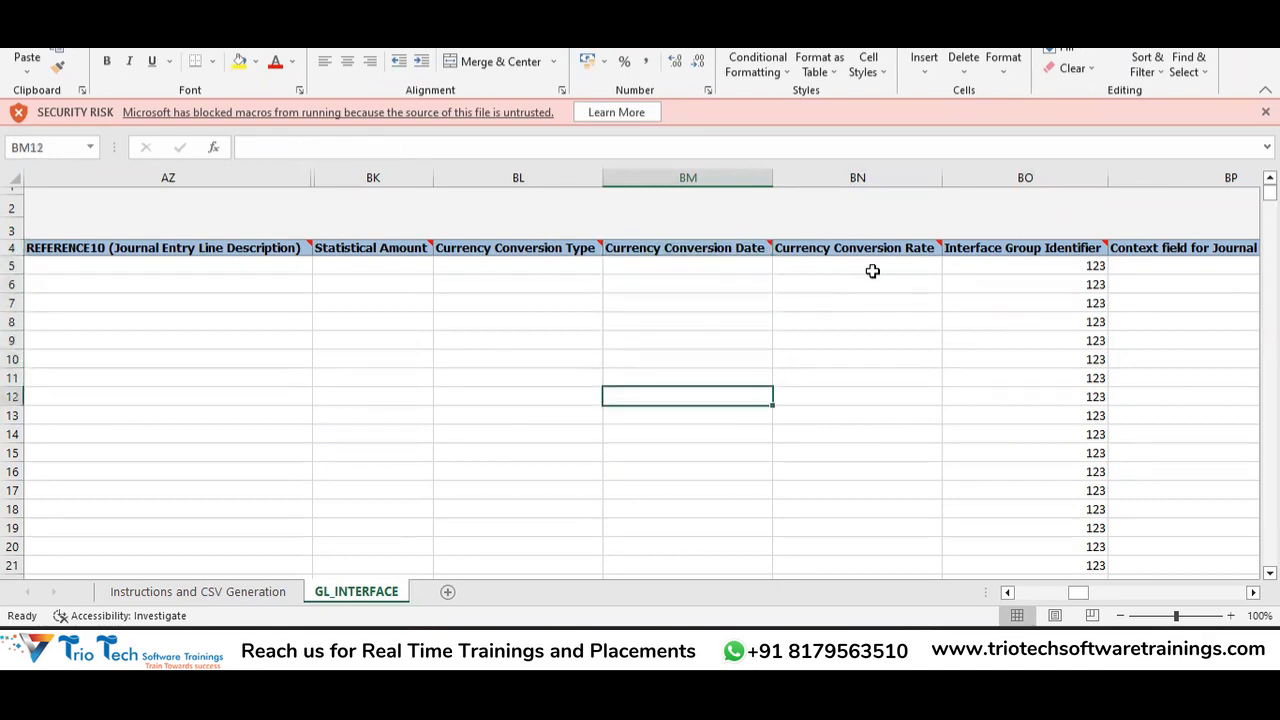
{"action": "key", "text": "Right"}
{"action": "key", "text": "Right"}
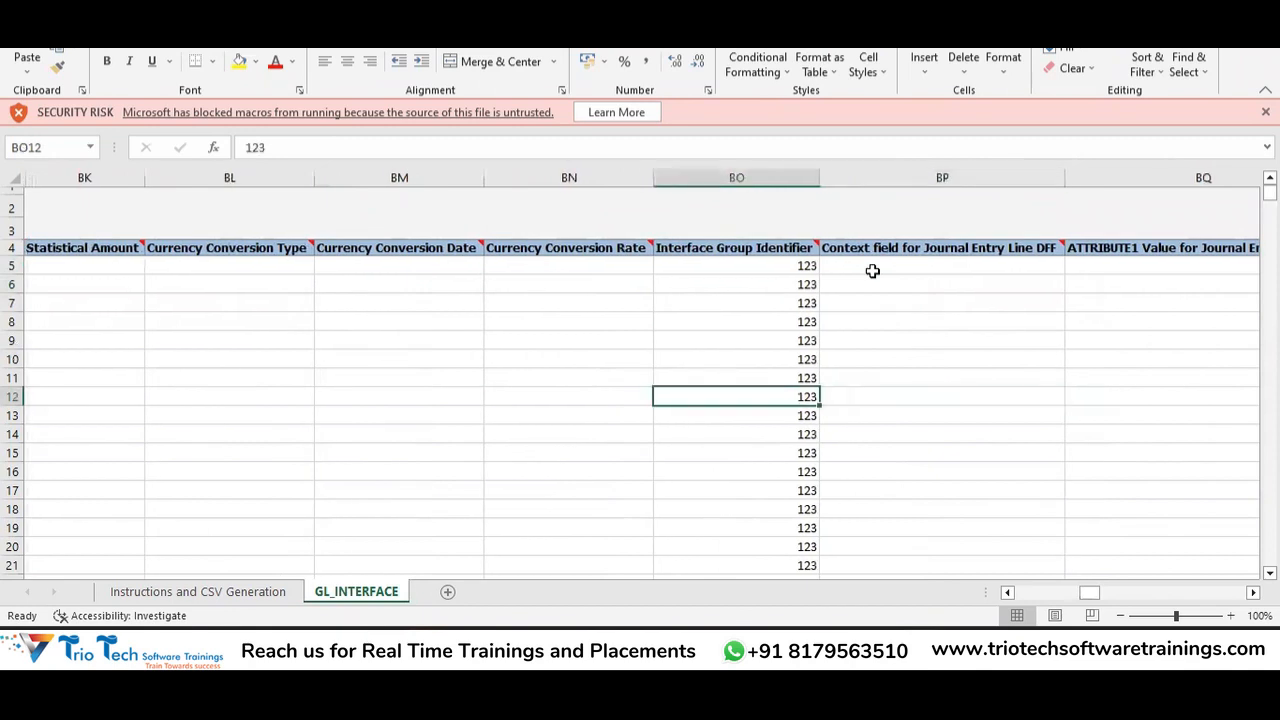
{"action": "key", "text": "shift+Up"}
{"action": "key", "text": "shift+Up"}
{"action": "key", "text": "shift+Up"}
{"action": "key", "text": "shift+Up"}
{"action": "key", "text": "shift+Up"}
{"action": "key", "text": "shift+Up"}
{"action": "key", "text": "shift+Up"}
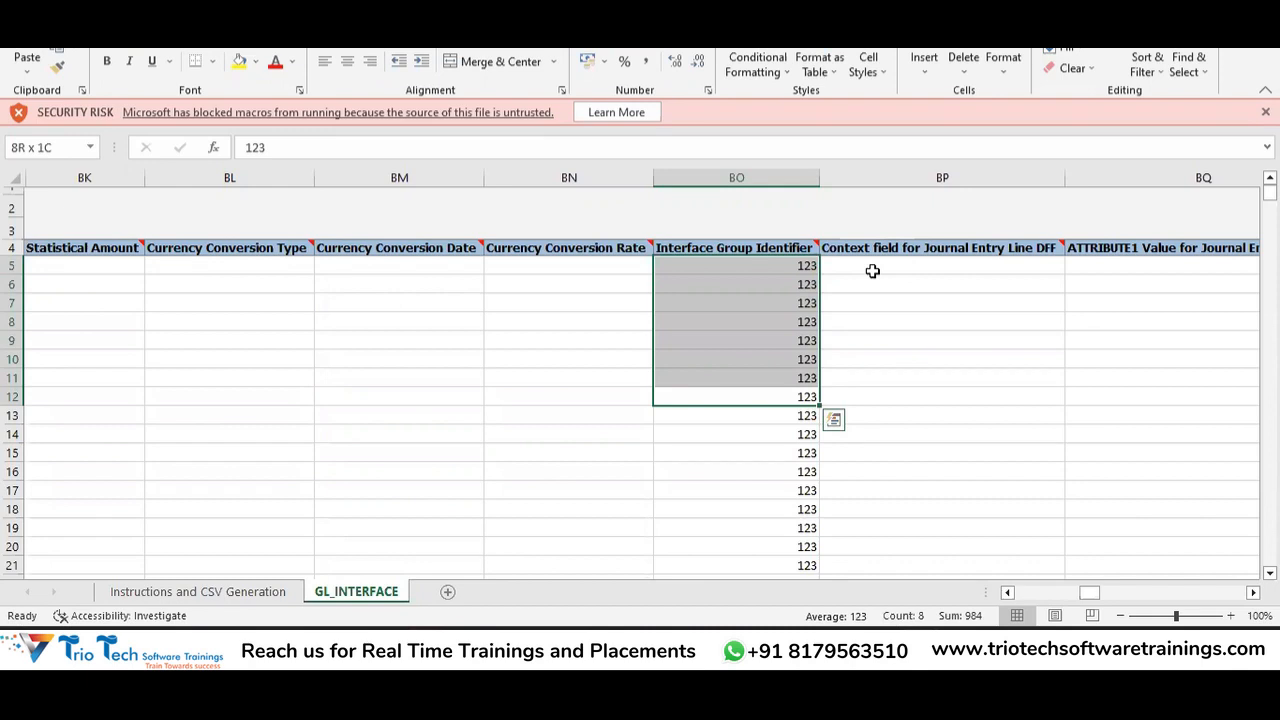
{"action": "key", "text": "Down"}
{"action": "key", "text": "Down"}
{"action": "key", "text": "Down"}
{"action": "key", "text": "Down"}
{"action": "key", "text": "Down"}
{"action": "key", "text": "Down"}
{"action": "key", "text": "Down"}
{"action": "key", "text": "Down"}
{"action": "key", "text": "Down"}
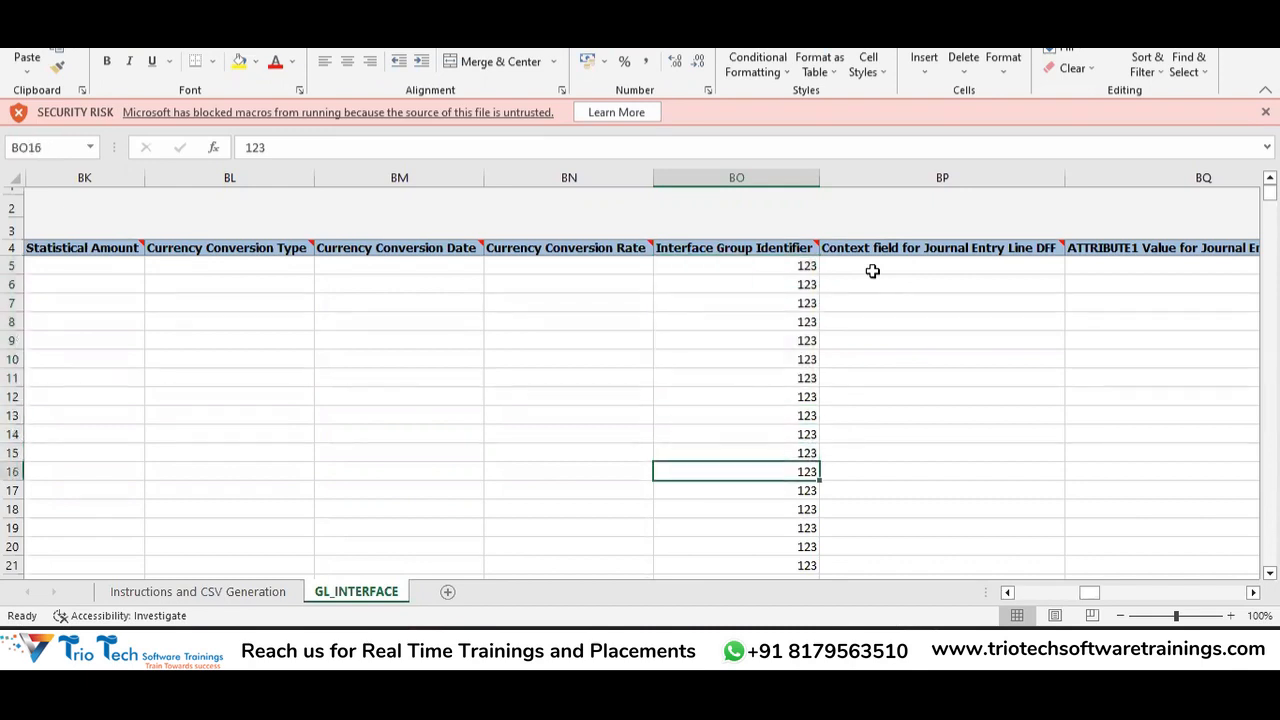
{"action": "key", "text": "Up"}
{"action": "key", "text": "Up"}
{"action": "key", "text": "Up"}
{"action": "key", "text": "Up"}
{"action": "key", "text": "Up"}
{"action": "key", "text": "Up"}
{"action": "key", "text": "Up"}
{"action": "key", "text": "Up"}
{"action": "key", "text": "Up"}
{"action": "key", "text": "Up"}
{"action": "key", "text": "Up"}
{"action": "key", "text": "Up"}
{"action": "key", "text": "Up"}
{"action": "key", "text": "Up"}
{"action": "key", "text": "Up"}
{"action": "key", "text": "Up"}
{"action": "key", "text": "Up"}
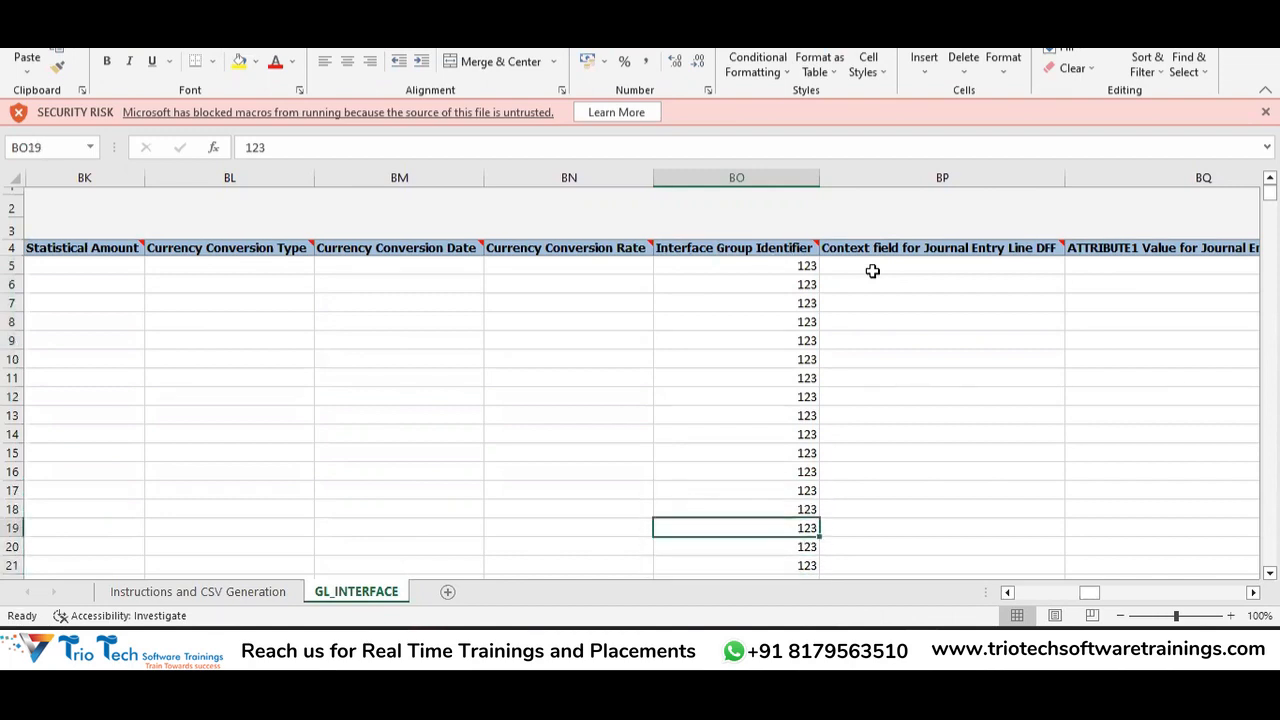
{"action": "left_click", "coordinate": [872, 270]}
{"action": "key", "text": "ctrl+Right"}
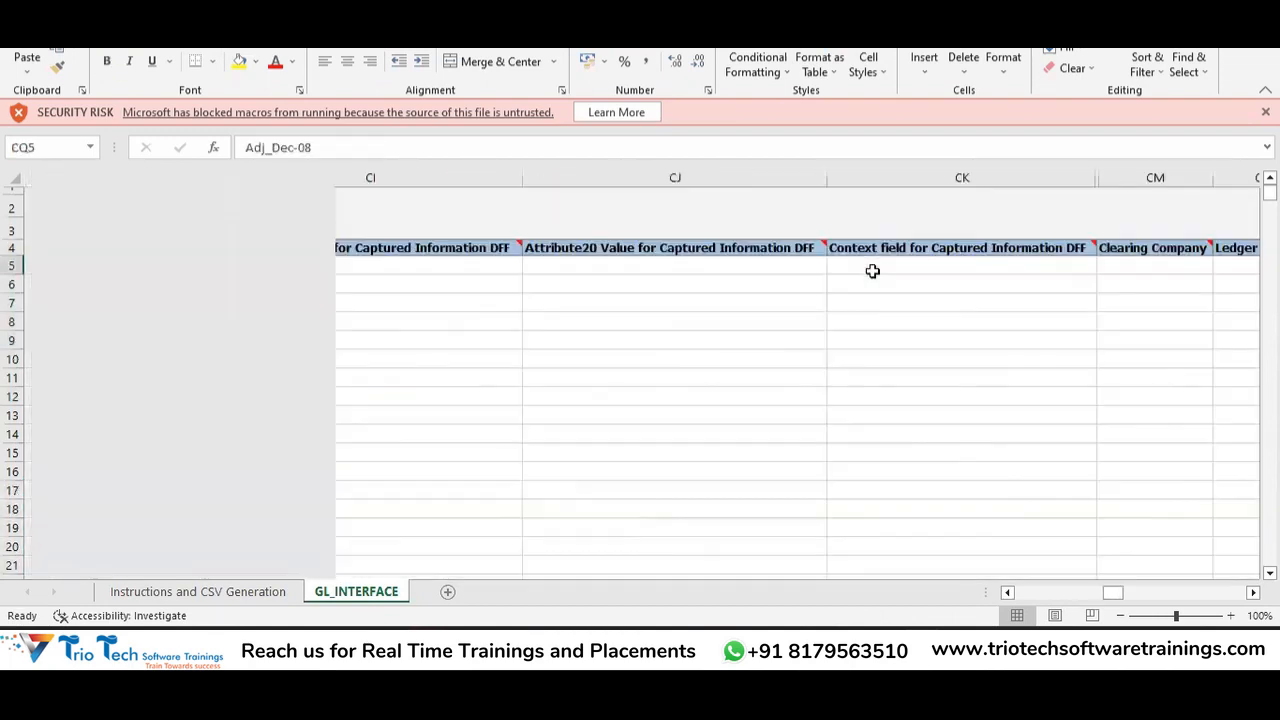
Select the sample Attribute Date and Number values from row 5 downward and delete them.
{"action": "key", "text": "ctrl+Right"}
{"action": "key", "text": "Left"}
{"action": "key", "text": "Left"}
{"action": "key", "text": "Right"}
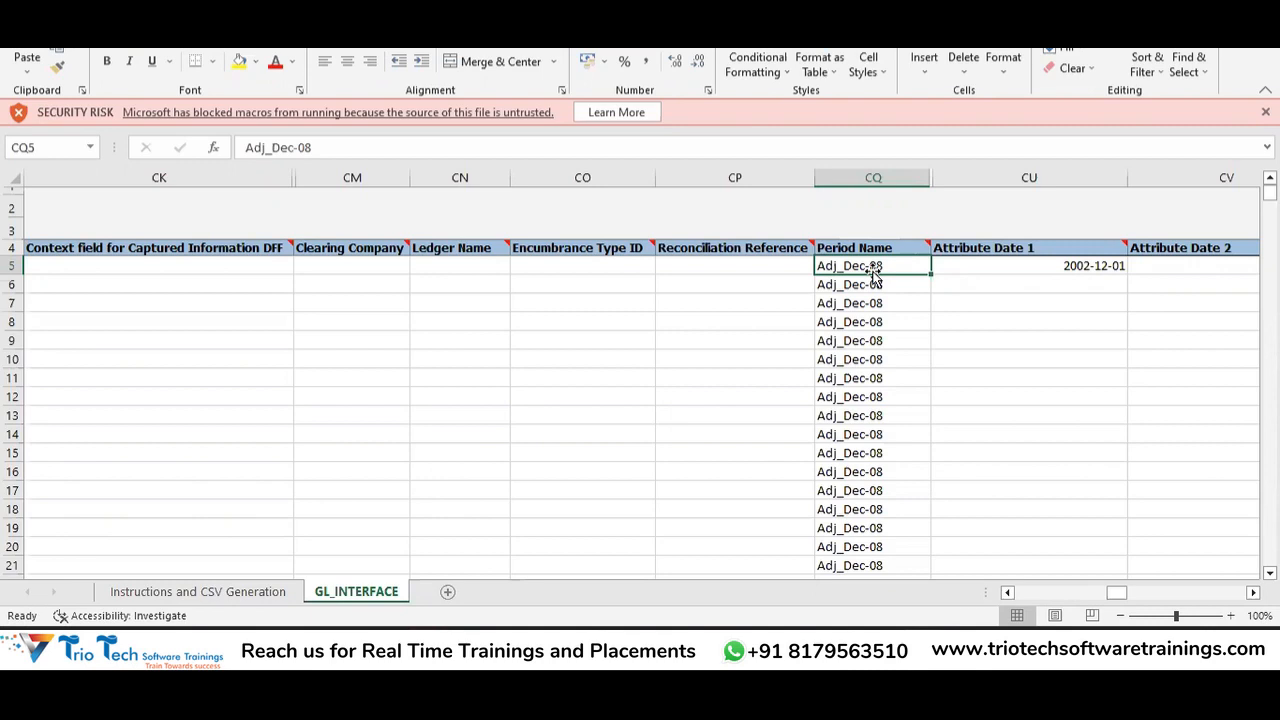
{"action": "key", "text": "Right"}
{"action": "key", "text": "shift+Right"}
{"action": "key", "text": "shift+Right"}
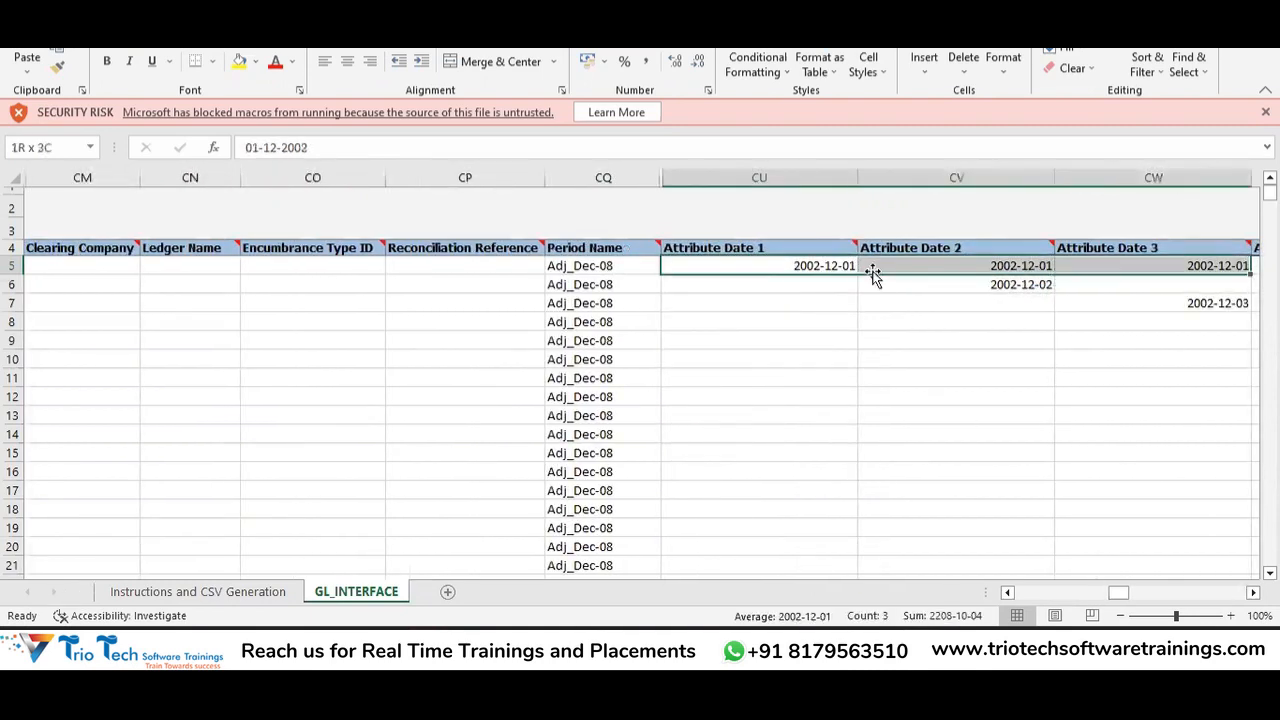
{"action": "key", "text": "shift+Right"}
{"action": "key", "text": "shift+Right"}
{"action": "key", "text": "shift+Right"}
{"action": "key", "text": "shift+Right"}
{"action": "key", "text": "shift+Right"}
{"action": "key", "text": "shift+Right"}
{"action": "key", "text": "shift+Right"}
{"action": "key", "text": "shift+Right"}
{"action": "key", "text": "shift+Right"}
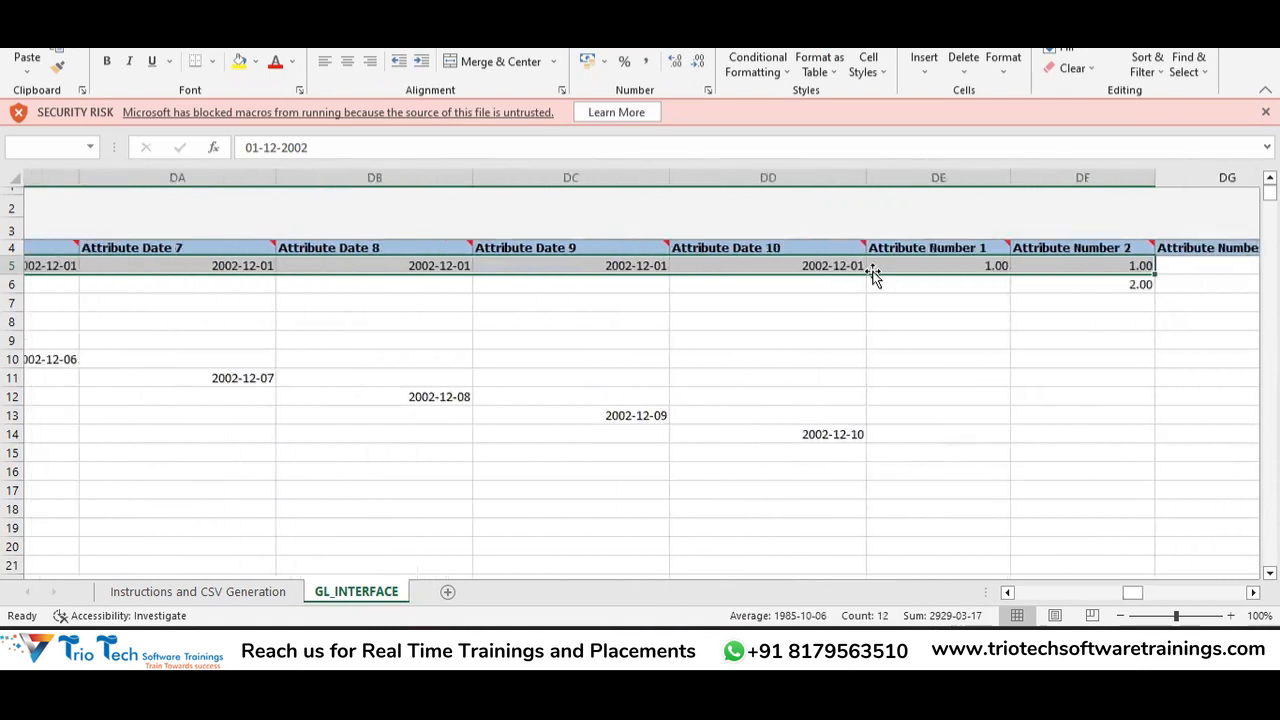
{"action": "key", "text": "shift+Right"}
{"action": "key", "text": "shift+Down"}
{"action": "key", "text": "shift+Down"}
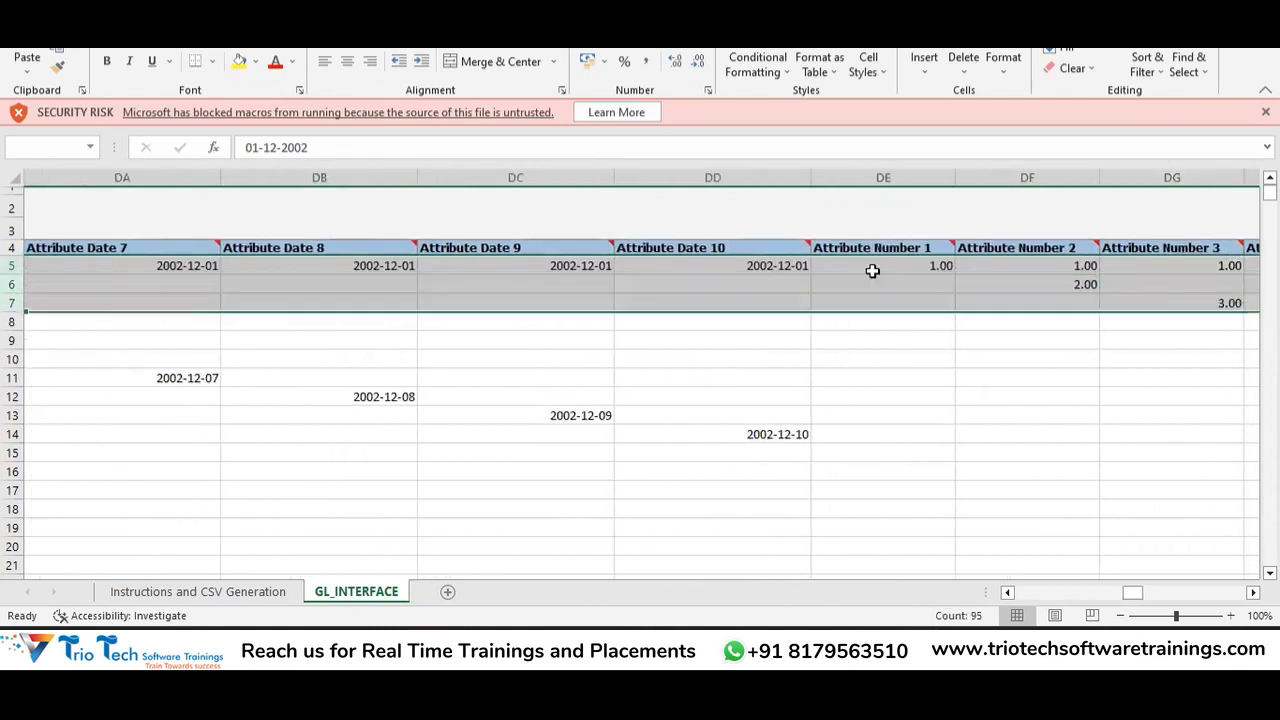
{"action": "key", "text": "shift+Down"}
{"action": "key", "text": "shift+Down"}
{"action": "key", "text": "shift+Down"}
{"action": "key", "text": "shift+Down"}
{"action": "key", "text": "shift+Down"}
{"action": "key", "text": "shift+Down"}
{"action": "key", "text": "shift+Down"}
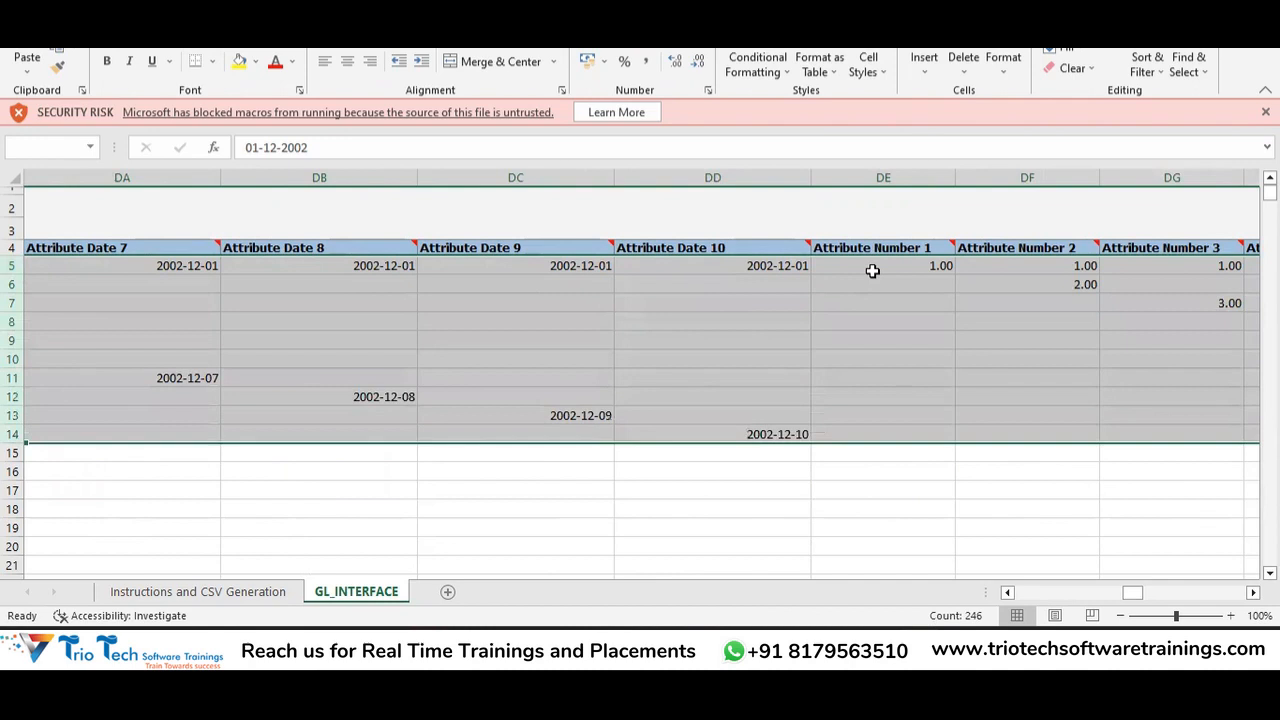
{"action": "key", "text": "Delete"}
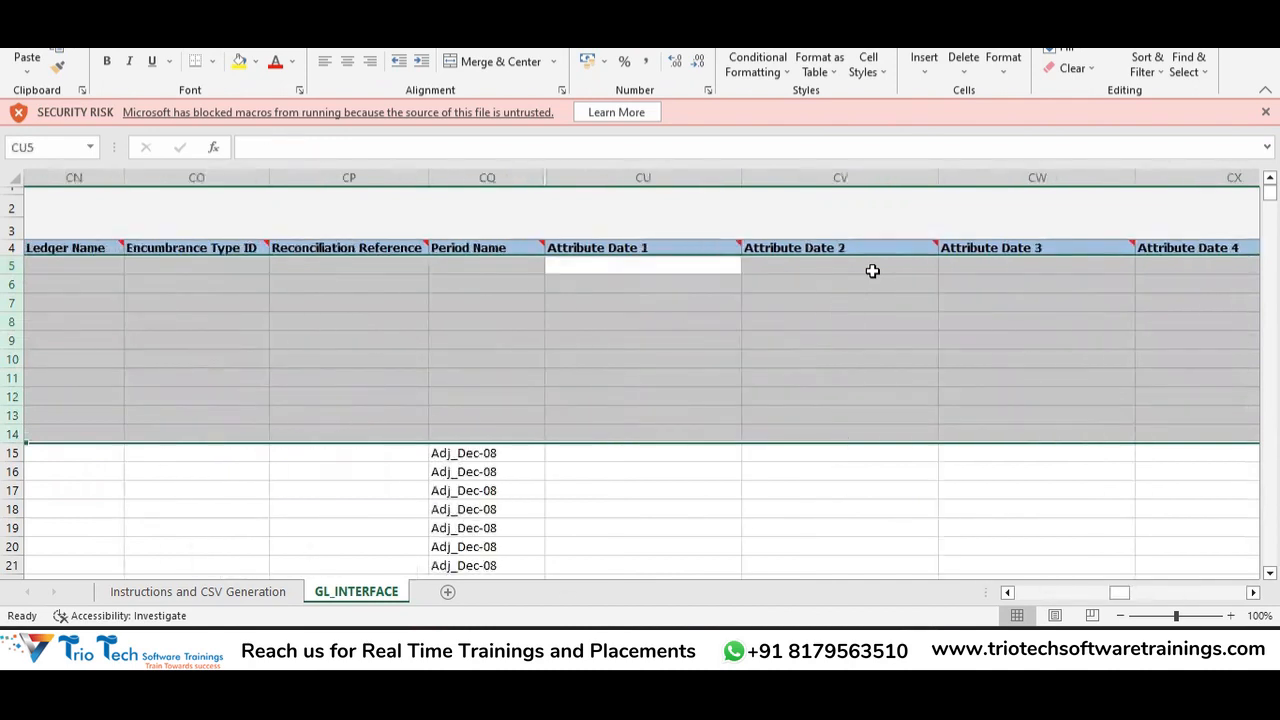
Undo the clear that wiped the Adj_Dec-08 Period Names and dismiss the Quick Analysis suggestions.
{"action": "left_click", "coordinate": [872, 270]}
{"action": "key", "text": "ctrl+z"}
{"action": "left_click", "coordinate": [872, 270]}
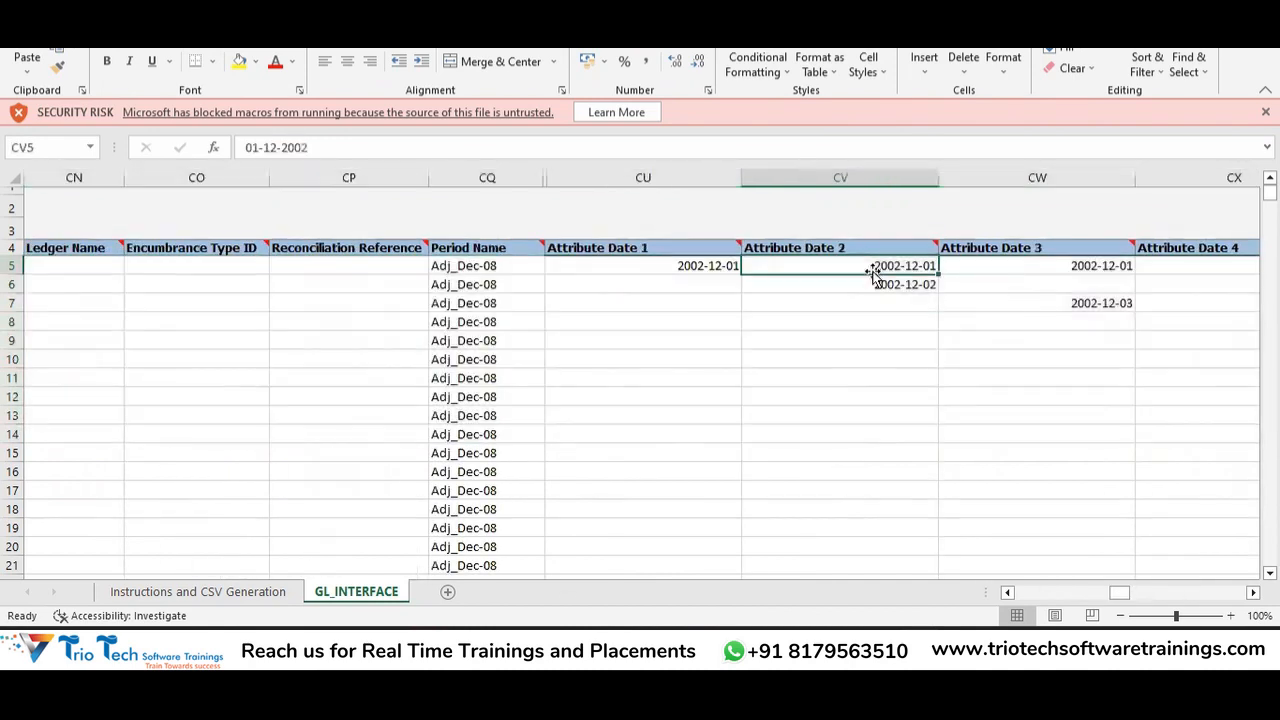
{"action": "key", "text": "shift+Left"}
{"action": "key", "text": "ctrl+q"}
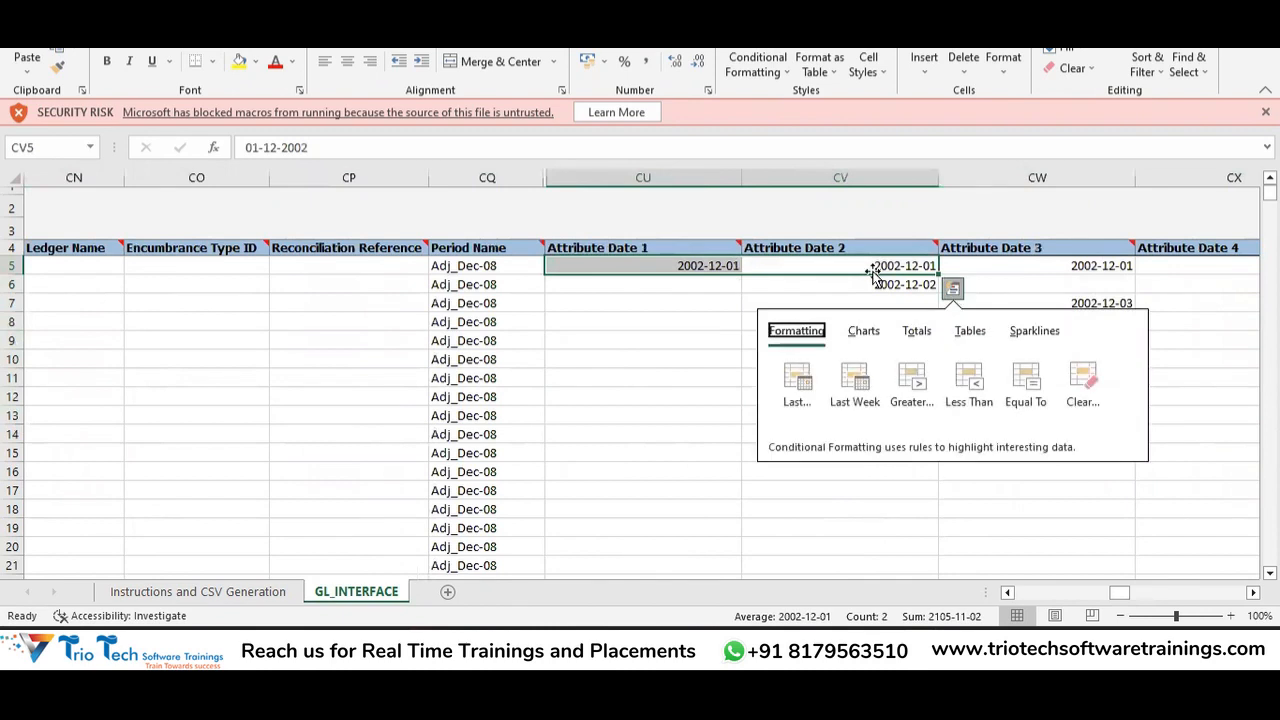
{"action": "key", "text": "Left"}
{"action": "key", "text": "Left"}
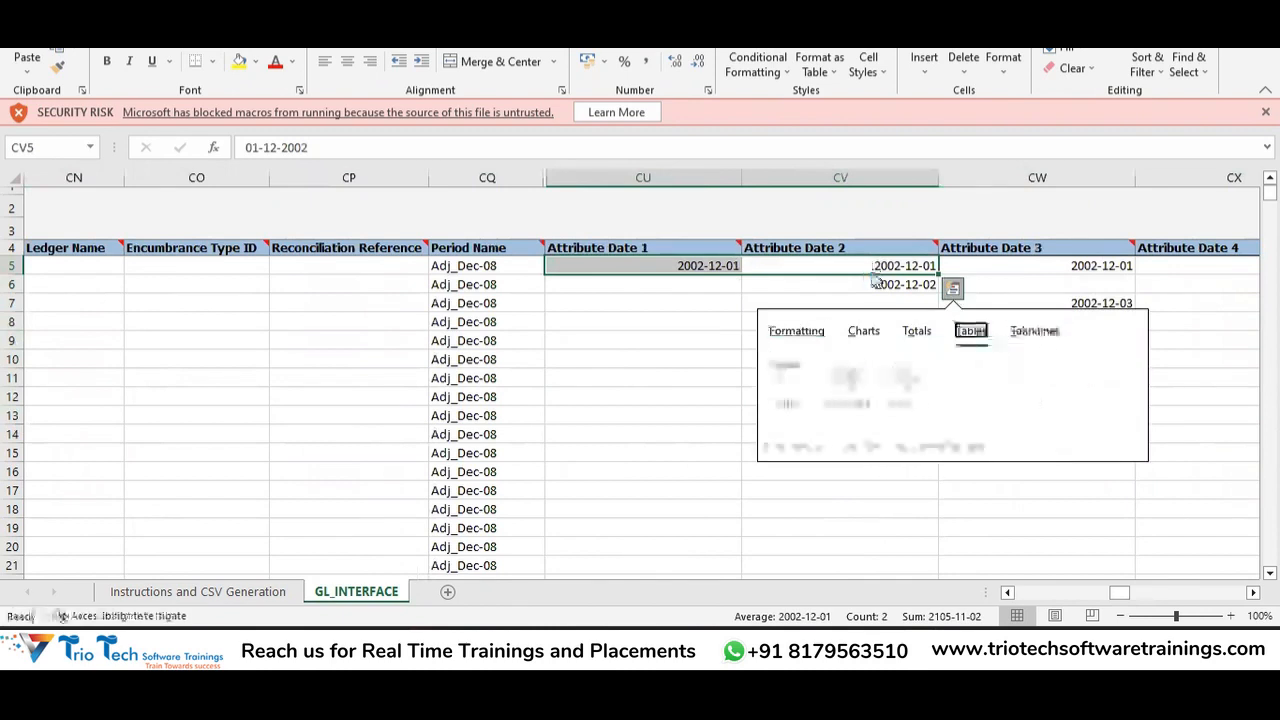
{"action": "left_click", "coordinate": [762, 285]}
Select CU5 down to the last row and across to column DN, then clear it.
{"action": "left_click", "coordinate": [681, 266]}
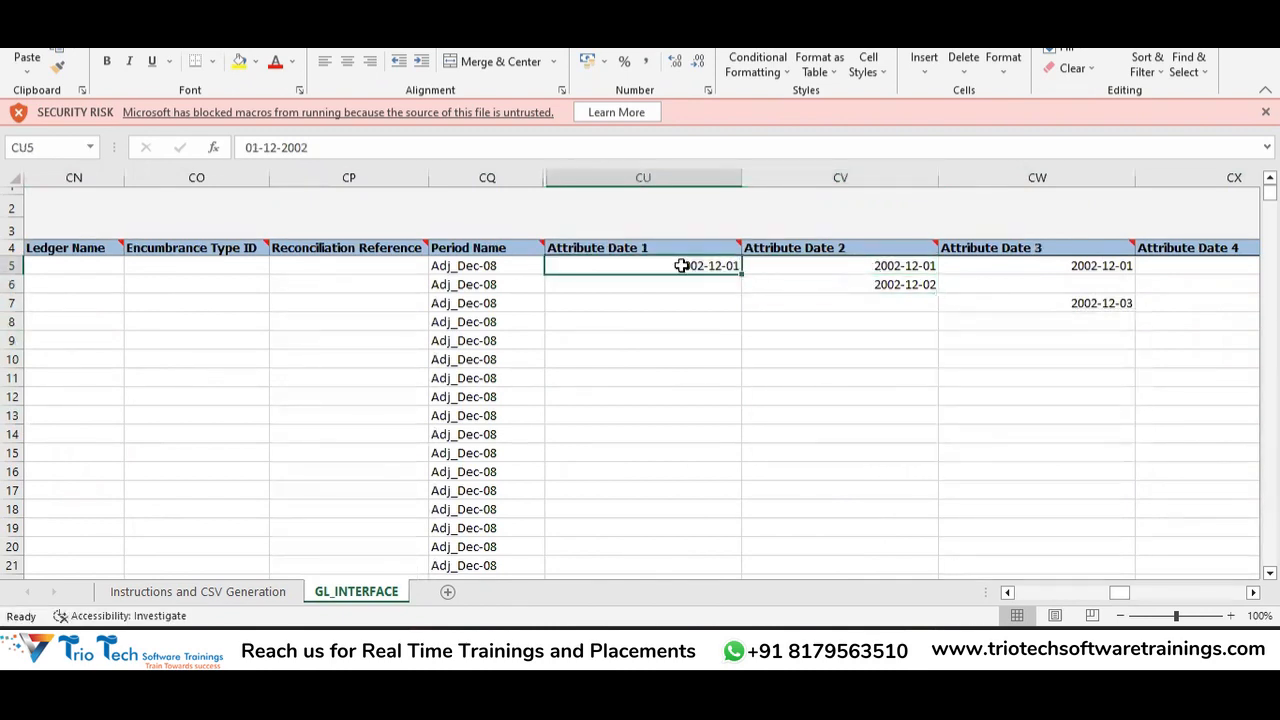
{"action": "key", "text": "ctrl+shift+Down"}
{"action": "key", "text": "shift+Right"}
{"action": "key", "text": "ctrl+shift+Right"}
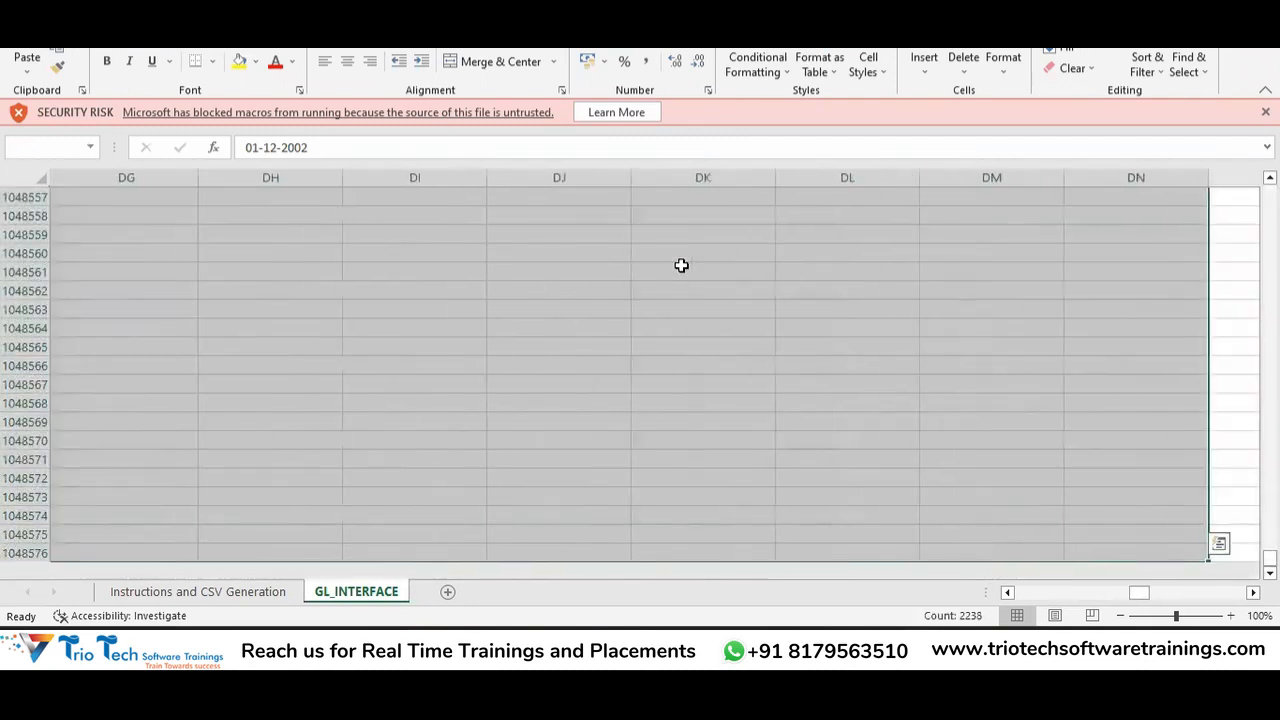
{"action": "key", "text": "Delete"}
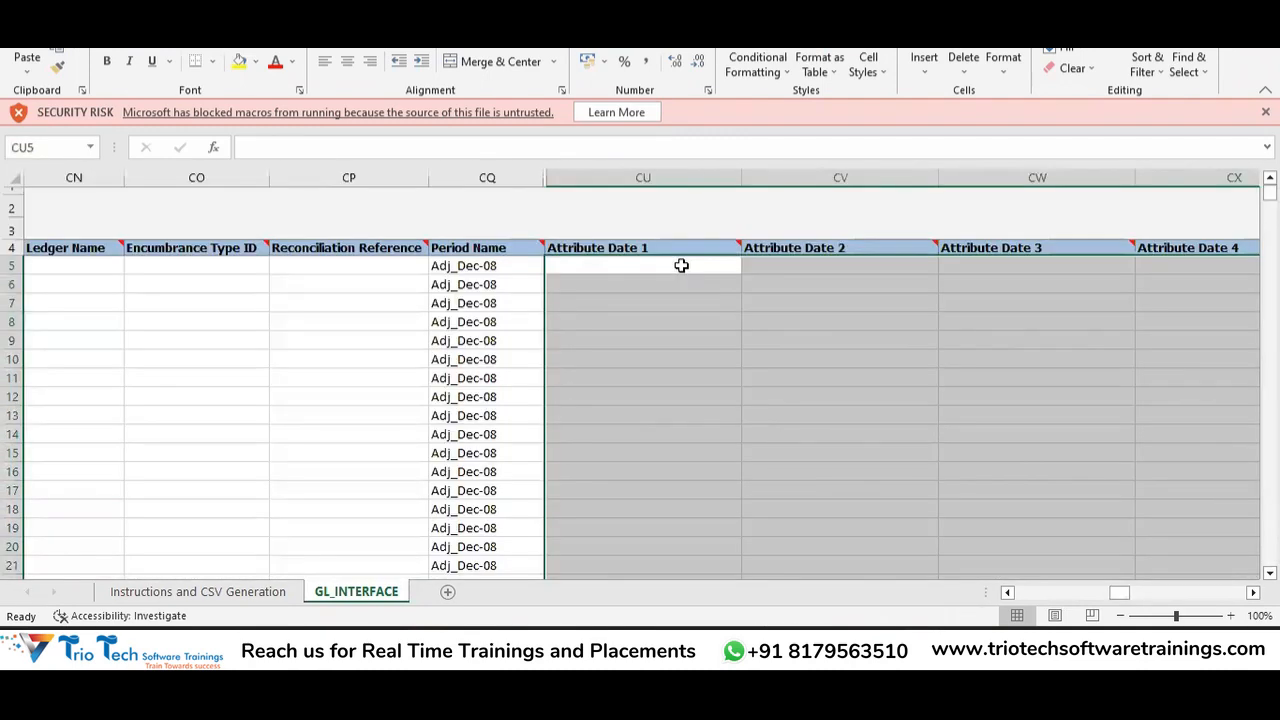
{"action": "key", "text": "Left"}
{"action": "key", "text": "Left"}
{"action": "key", "text": "Left"}
{"action": "key", "text": "Left"}
{"action": "key", "text": "Left"}
{"action": "key", "text": "Left"}
{"action": "key", "text": "Left"}
{"action": "key", "text": "Left"}
{"action": "key", "text": "Left"}
{"action": "key", "text": "Left"}
{"action": "key", "text": "Left"}
{"action": "key", "text": "Left"}
{"action": "key", "text": "Left"}
{"action": "key", "text": "Left"}
{"action": "key", "text": "Left"}
{"action": "key", "text": "Left"}
{"action": "key", "text": "Left"}
{"action": "key", "text": "Left"}
{"action": "key", "text": "Left"}
{"action": "key", "text": "Left"}
{"action": "key", "text": "Left"}
{"action": "key", "text": "Left"}
{"action": "key", "text": "Left"}
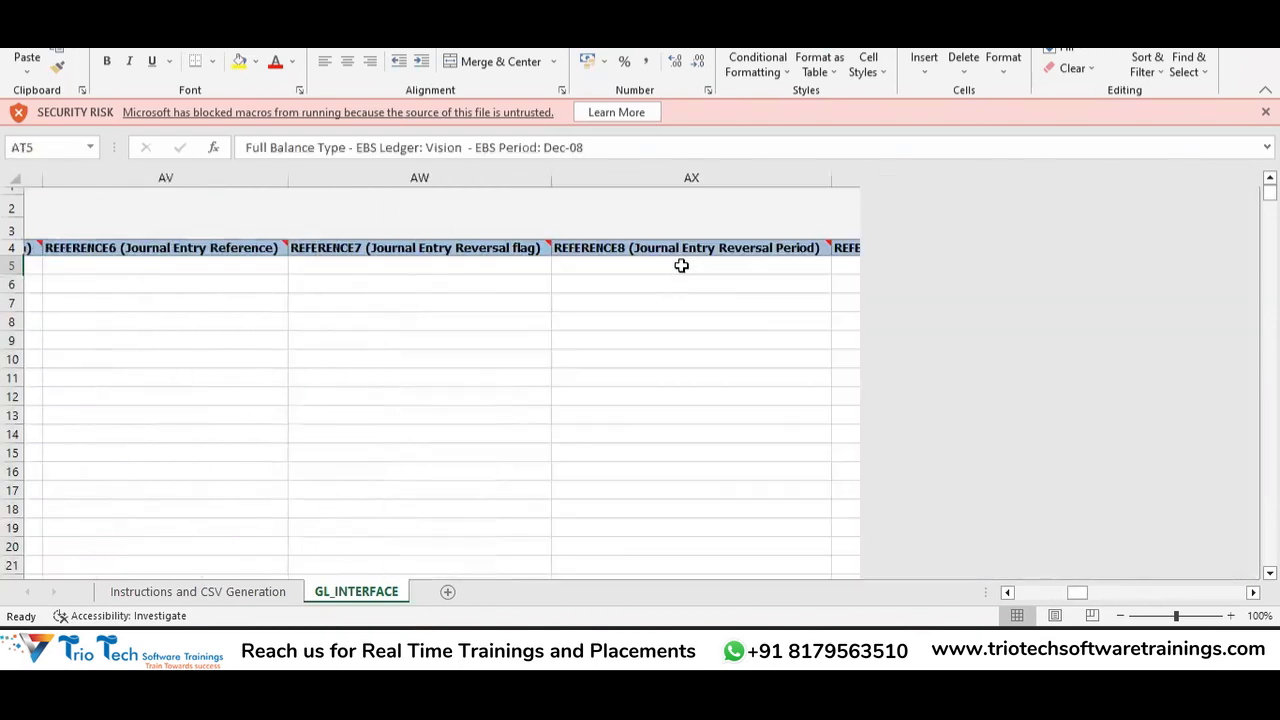
{"action": "key", "text": "Left"}
{"action": "key", "text": "Left"}
{"action": "key", "text": "Left"}
{"action": "key", "text": "Left"}
{"action": "key", "text": "Left"}
{"action": "key", "text": "Left"}
{"action": "key", "text": "Left"}
{"action": "key", "text": "Left"}
{"action": "key", "text": "Left"}
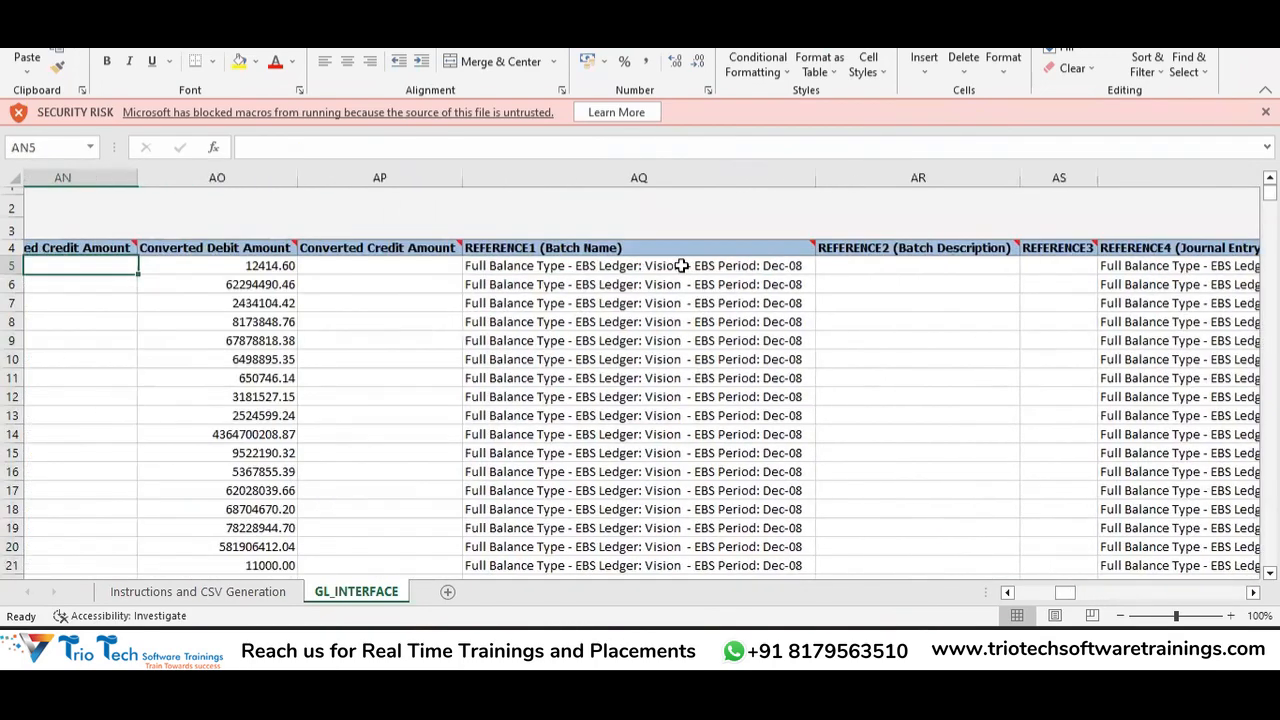
{"action": "key", "text": "Left"}
{"action": "key", "text": "Left"}
{"action": "key", "text": "Left"}
{"action": "key", "text": "Left"}
{"action": "key", "text": "Left"}
{"action": "key", "text": "Left"}
{"action": "key", "text": "Left"}
{"action": "key", "text": "Left"}
{"action": "key", "text": "Left"}
{"action": "key", "text": "Left"}
{"action": "key", "text": "Left"}
{"action": "key", "text": "Left"}
{"action": "key", "text": "Left"}
{"action": "key", "text": "Left"}
{"action": "key", "text": "Left"}
{"action": "key", "text": "Left"}
{"action": "key", "text": "Left"}
{"action": "key", "text": "Left"}
{"action": "key", "text": "Left"}
{"action": "key", "text": "Left"}
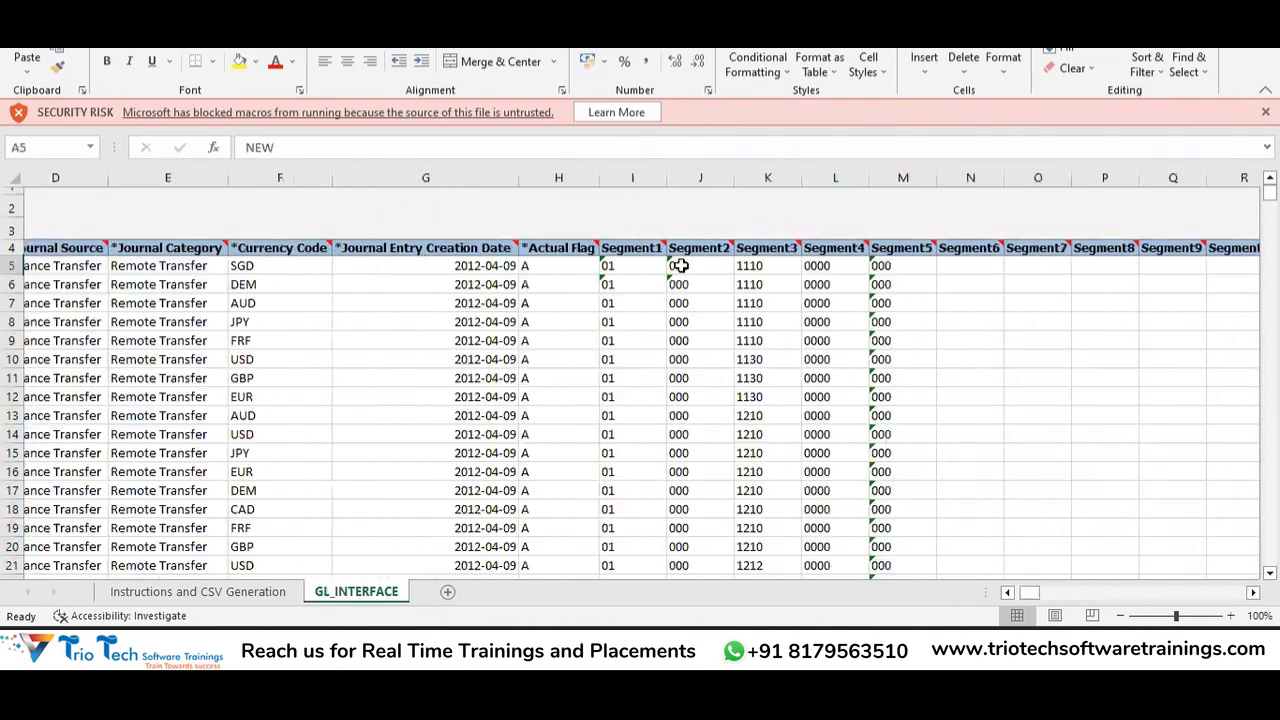
{"action": "key", "text": "Down"}
{"action": "key", "text": "Down"}
{"action": "key", "text": "Down"}
{"action": "key", "text": "Down"}
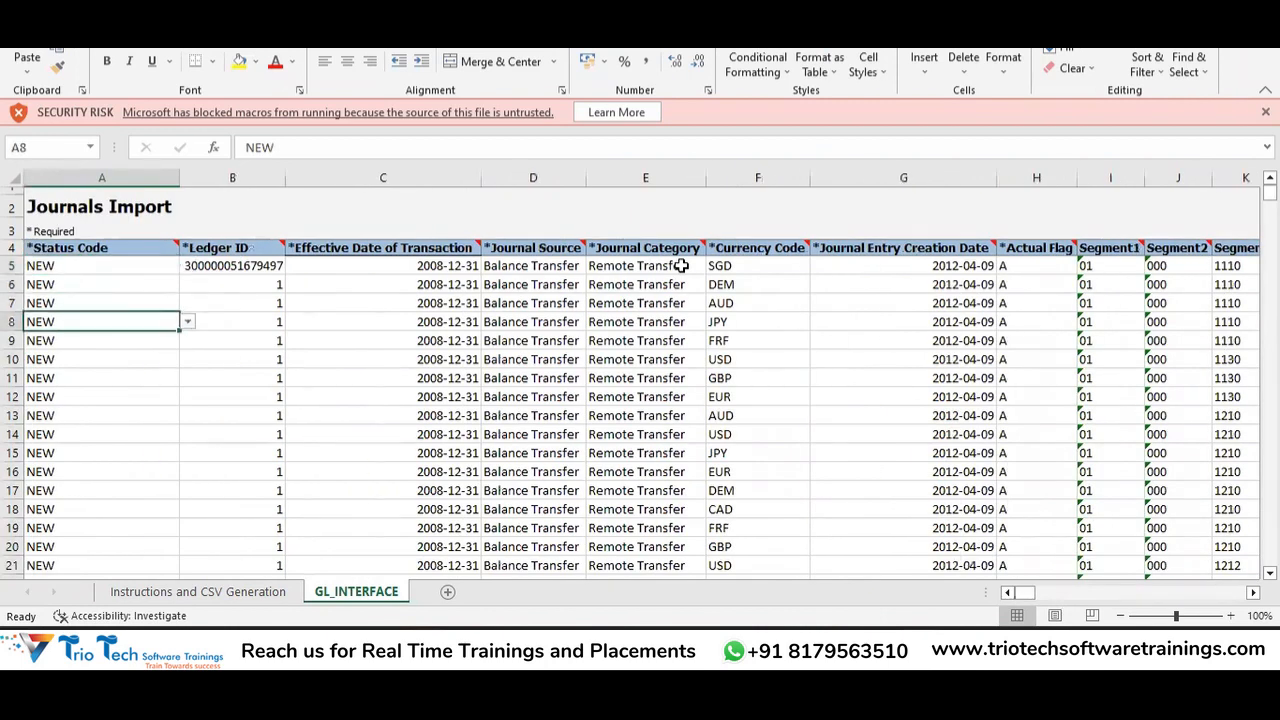
{"action": "key", "text": "Right"}
{"action": "key", "text": "Right"}
{"action": "key", "text": "Right"}
{"action": "key", "text": "Right"}
{"action": "key", "text": "Right"}
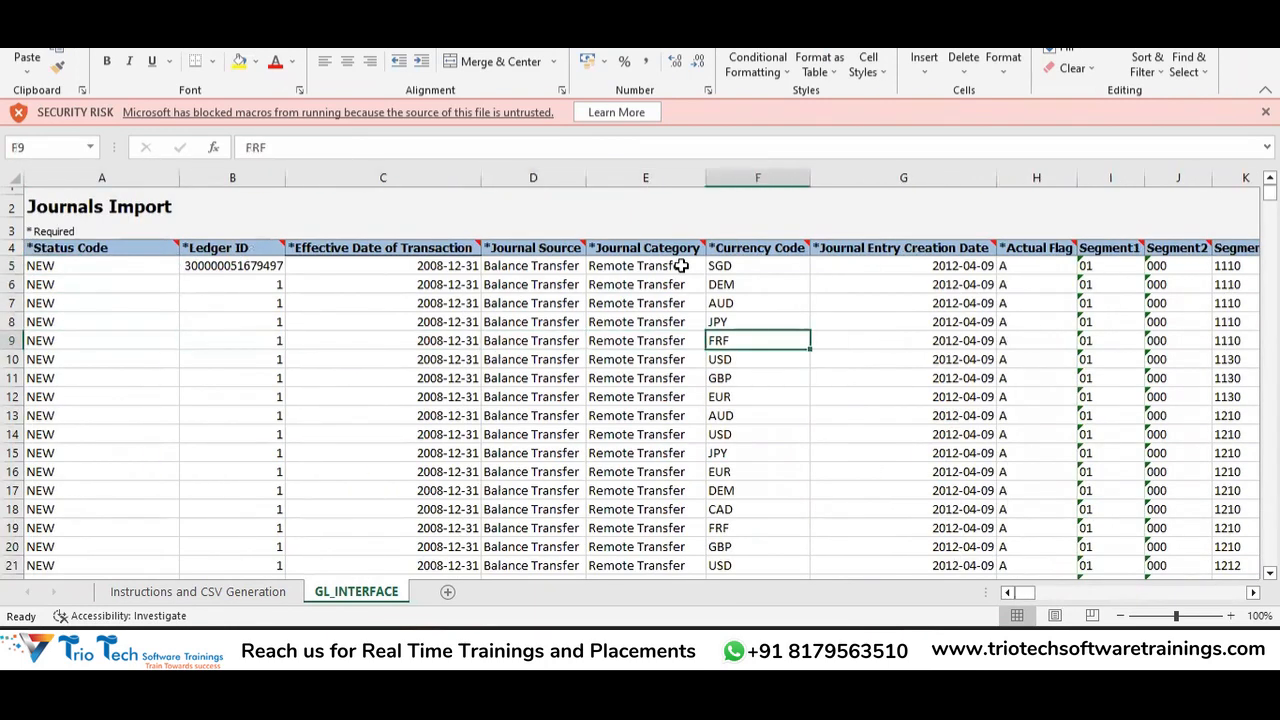
{"action": "key", "text": "Down"}
{"action": "key", "text": "Down"}
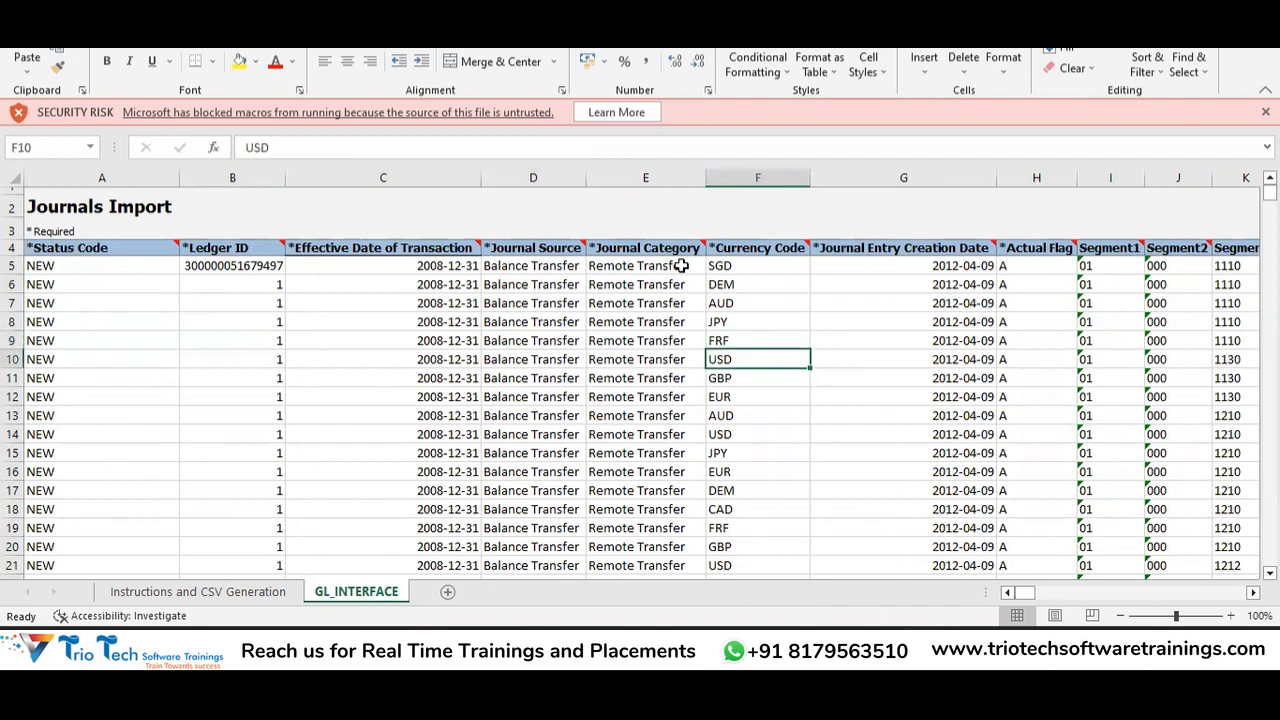
{"action": "key", "text": "Left"}
{"action": "key", "text": "Left"}
{"action": "key", "text": "Left"}
{"action": "key", "text": "Left"}
{"action": "key", "text": "Left"}
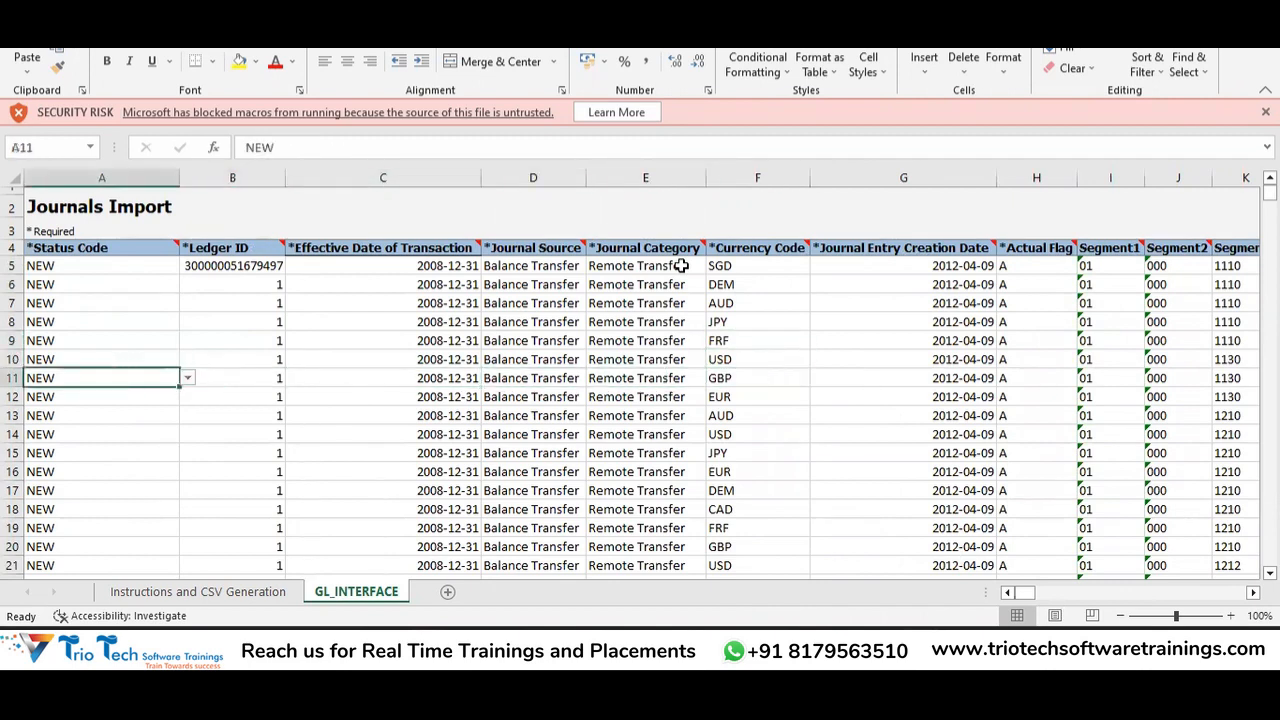
{"action": "key", "text": "Up"}
{"action": "key", "text": "Up"}
{"action": "key", "text": "Up"}
{"action": "key", "text": "Up"}
{"action": "key", "text": "Up"}
{"action": "key", "text": "Up"}
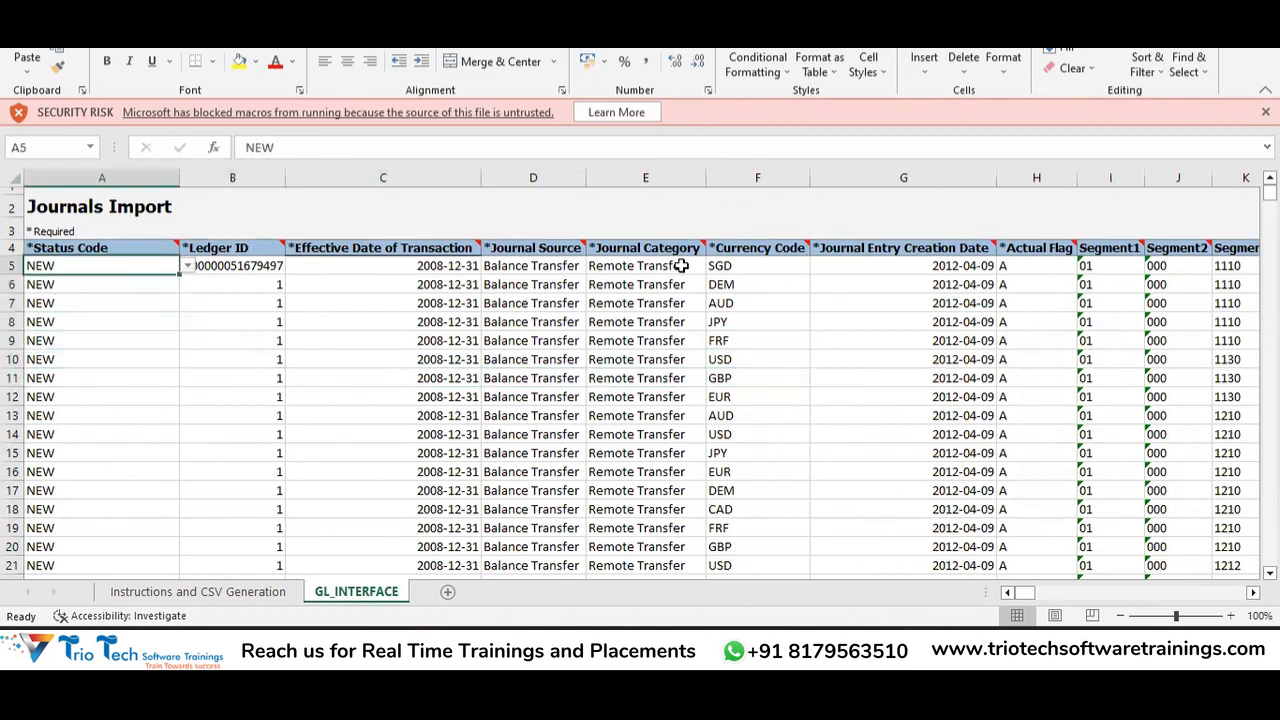
{"action": "key", "text": "Right"}
{"action": "key", "text": "Right"}
{"action": "key", "text": "Right"}
{"action": "key", "text": "Left"}
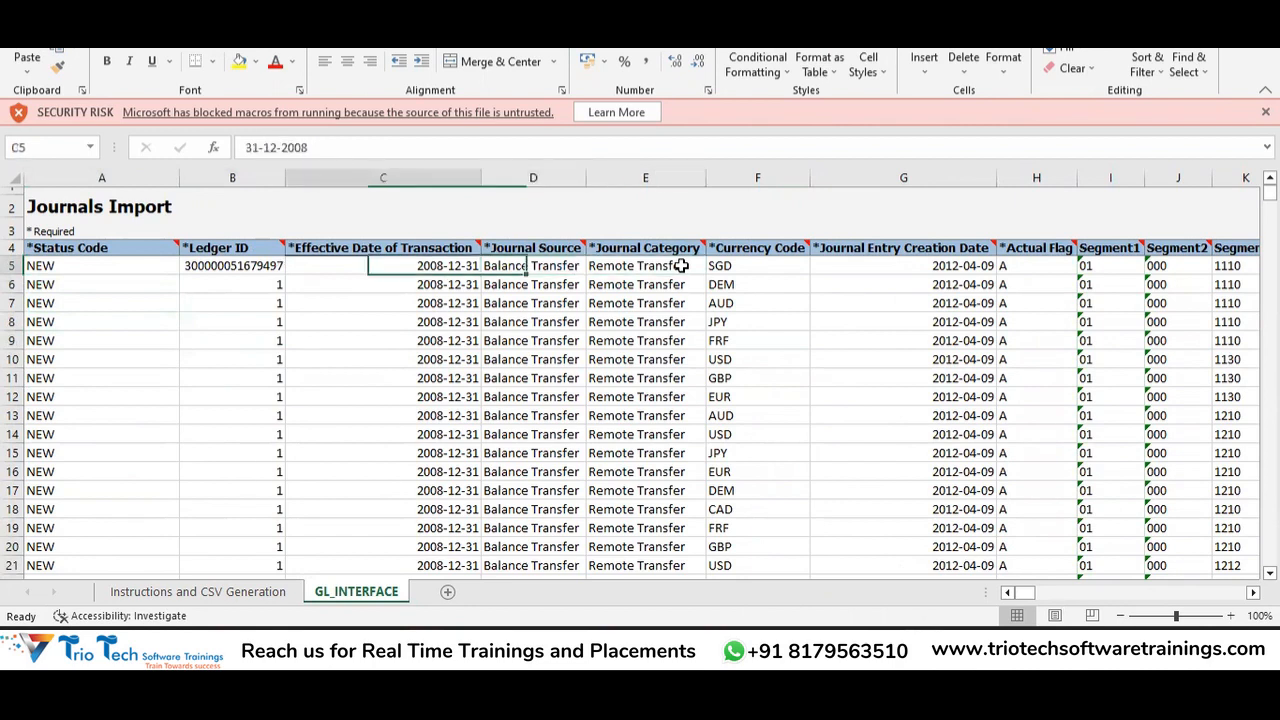
{"action": "key", "text": "Left"}
{"action": "key", "text": "Left"}
{"action": "key", "text": "Right"}
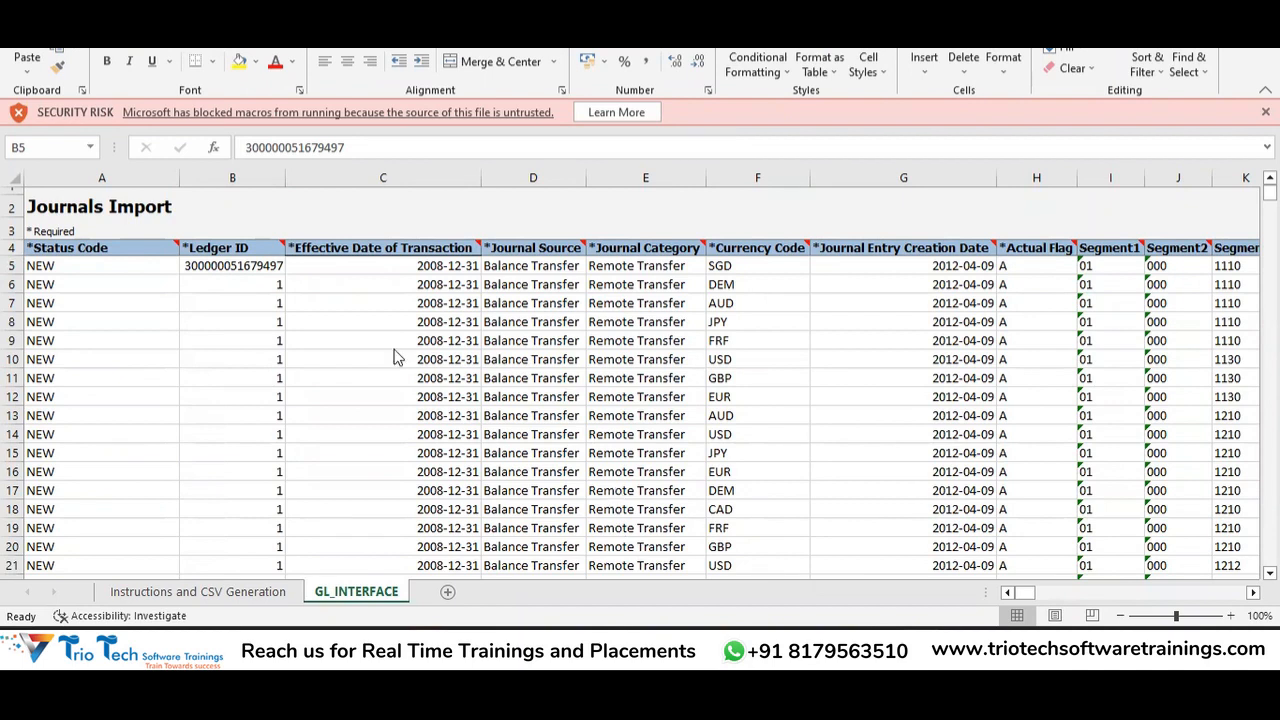
{"action": "left_click", "coordinate": [262, 267]}
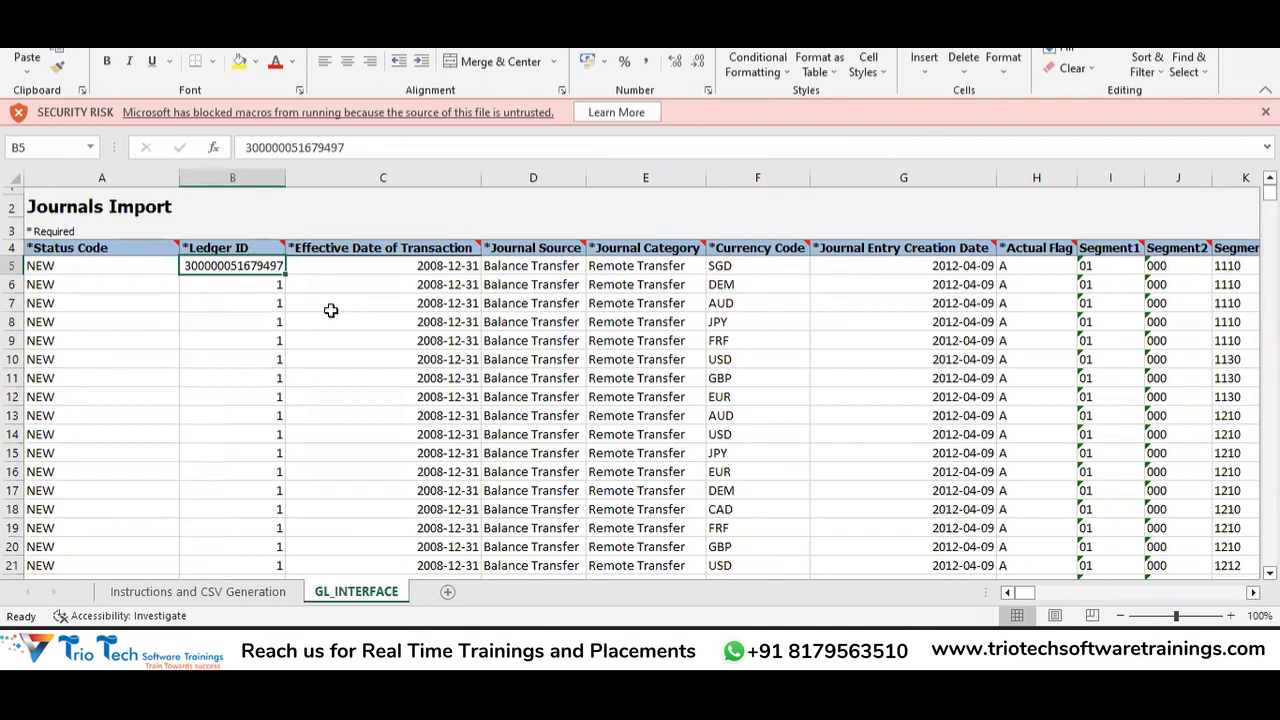
{"action": "left_click", "coordinate": [808, 111]}
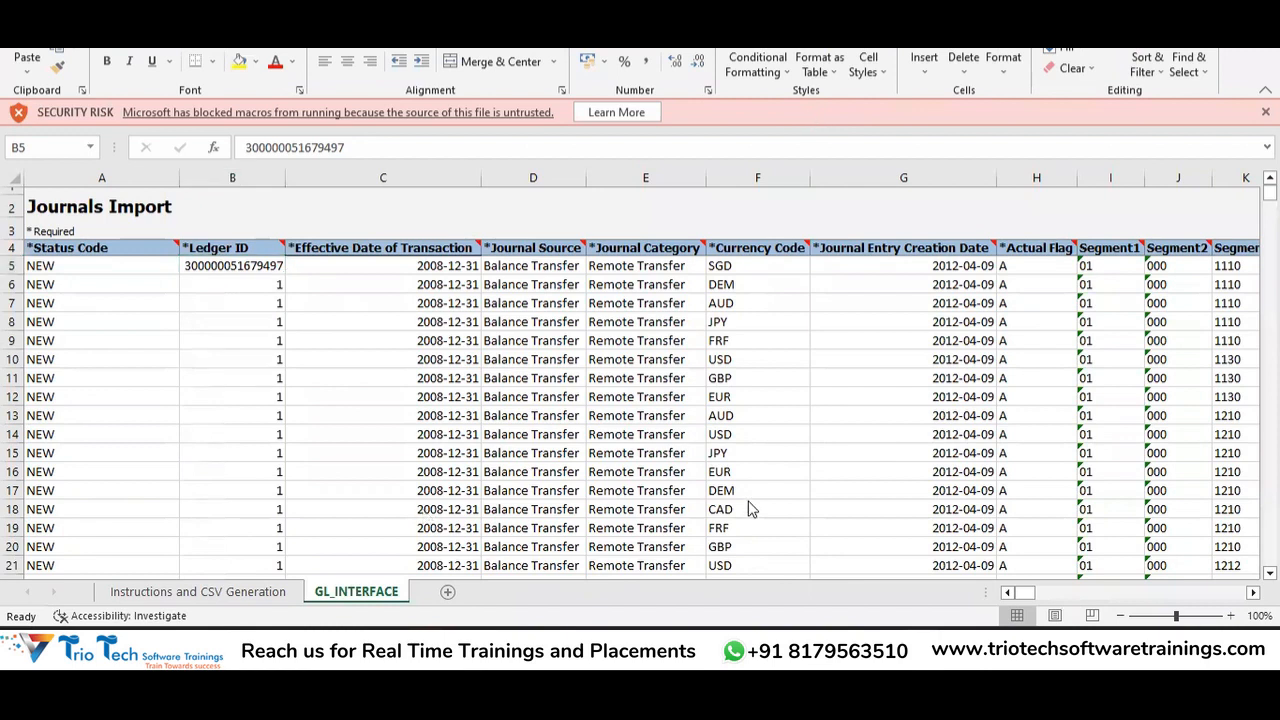